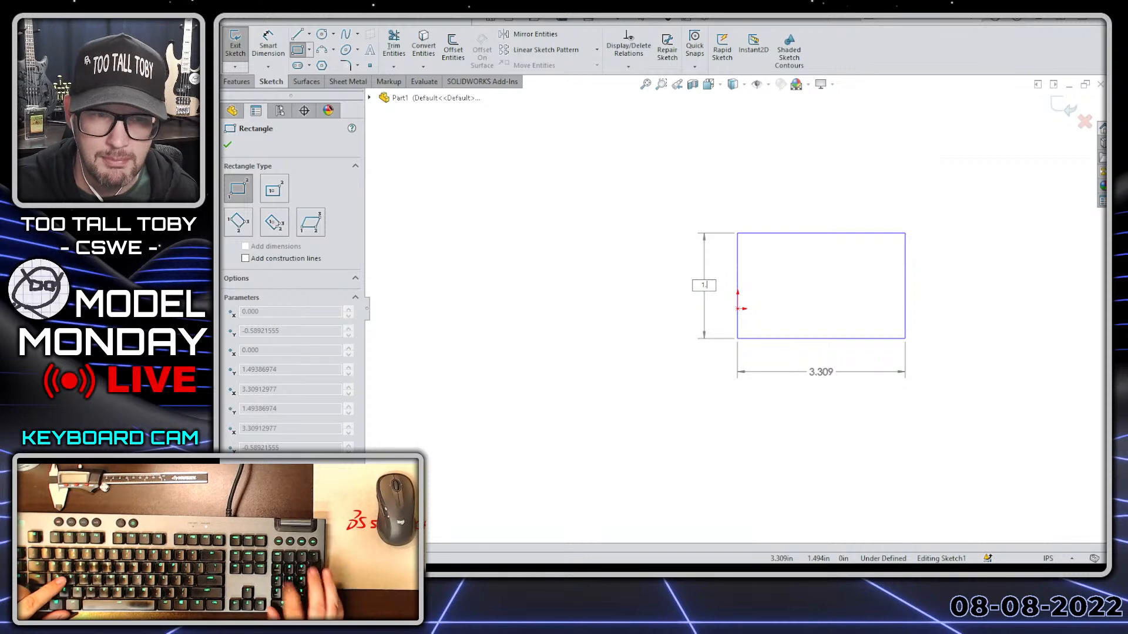
Size the corner rectangle to 1.75 in high and 6 in wide.
key(Tab)
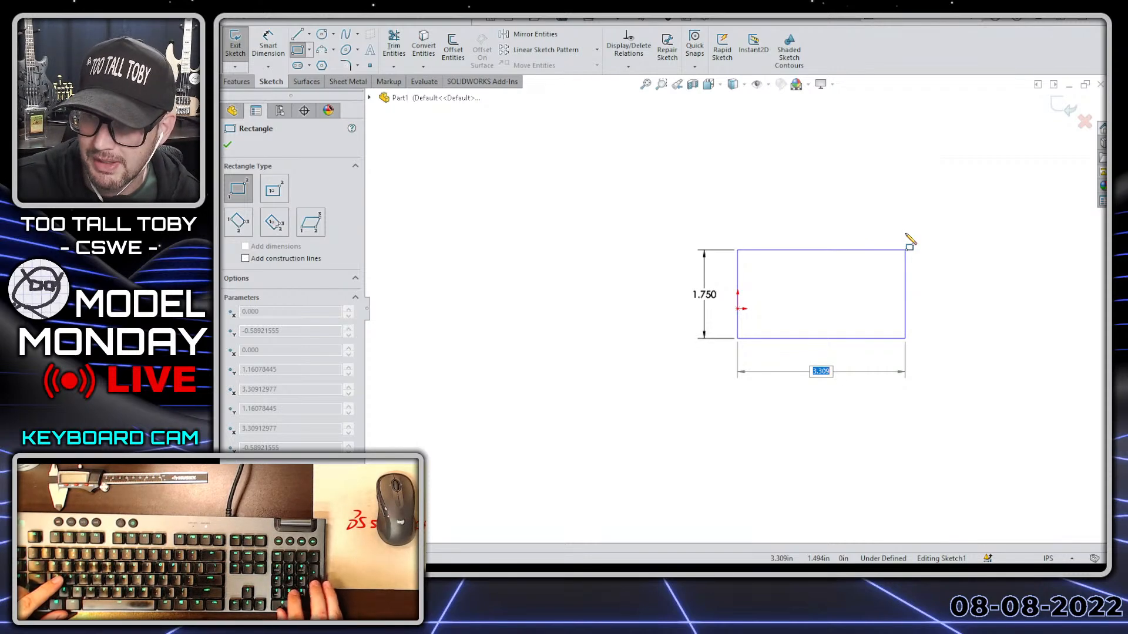
text(6)
key(Return)
key(Escape)
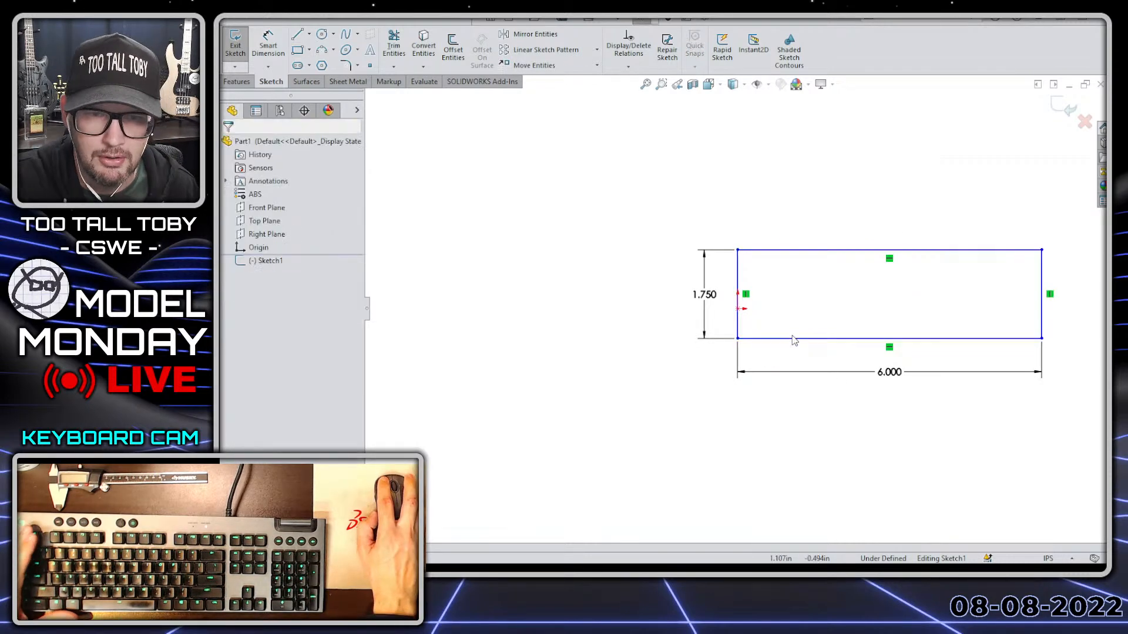
Add a Midpoint relation between the rectangle's left vertical line and the origin.
click(739, 319)
click(737, 198)
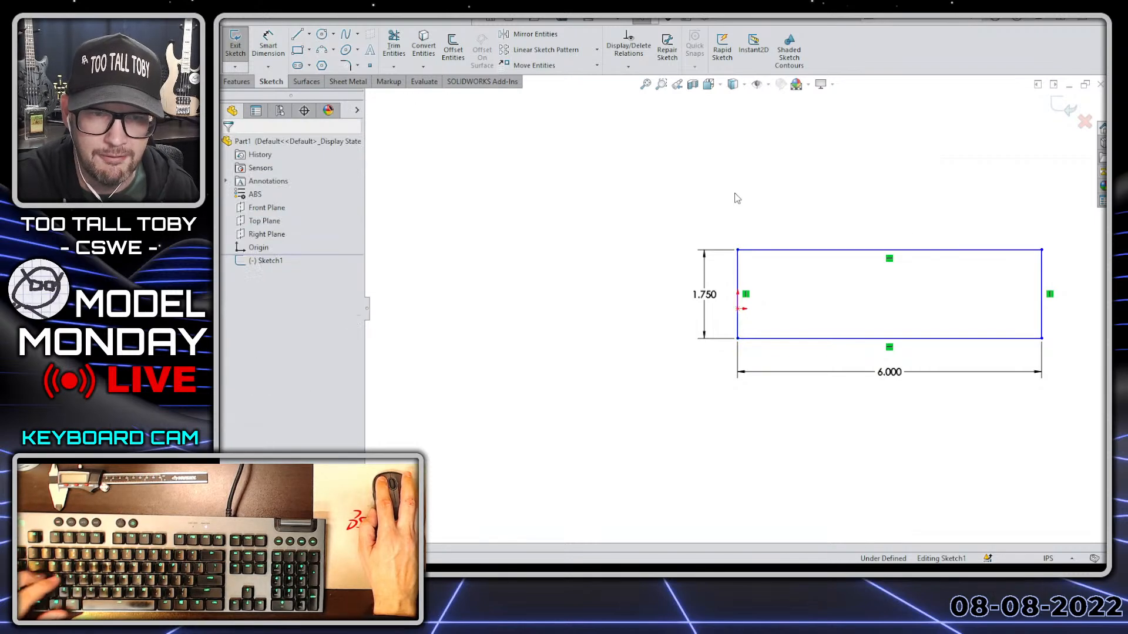
click(738, 315)
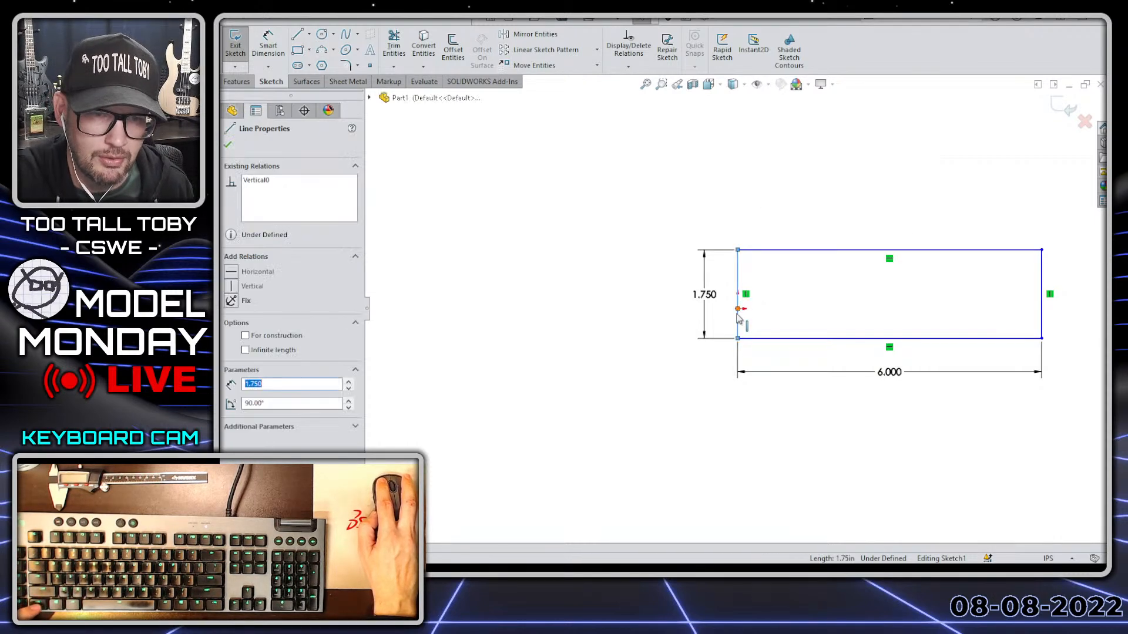
ctrl+click(737, 308)
click(778, 241)
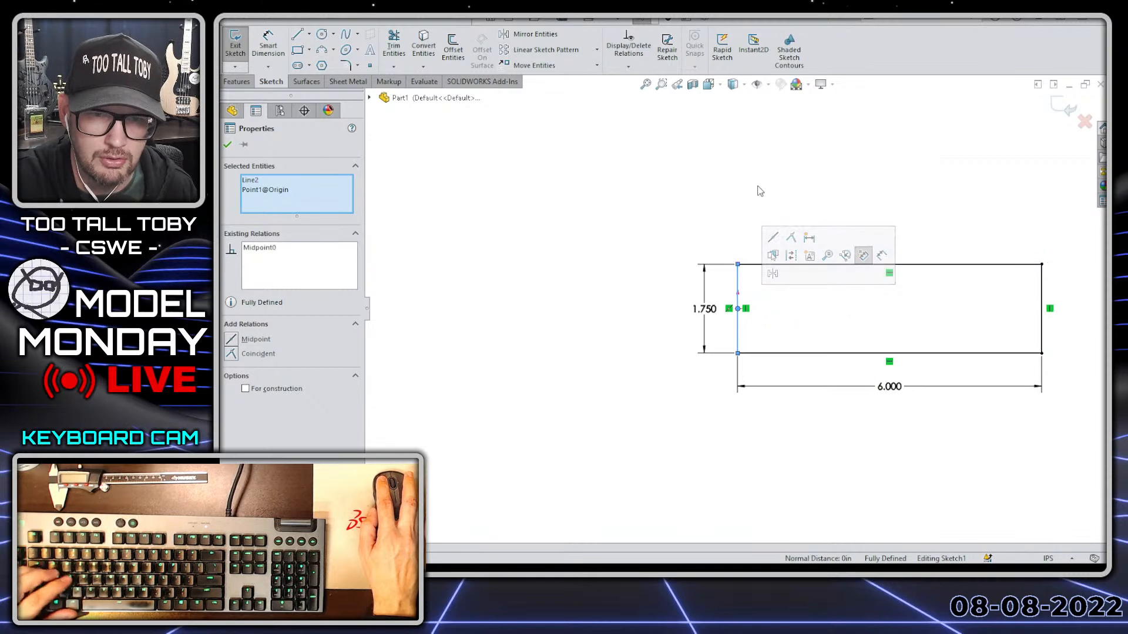
Extrude the rectangle as a boss with a blind depth of 0.75 in.
key(s)
click(816, 219)
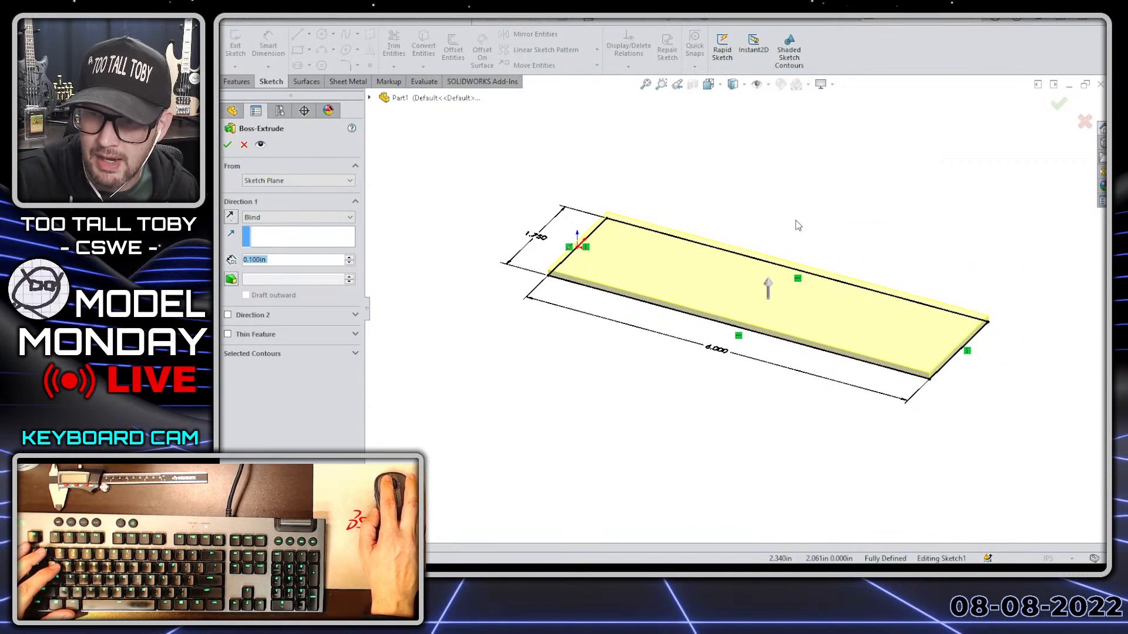
text(.75)
key(Return)
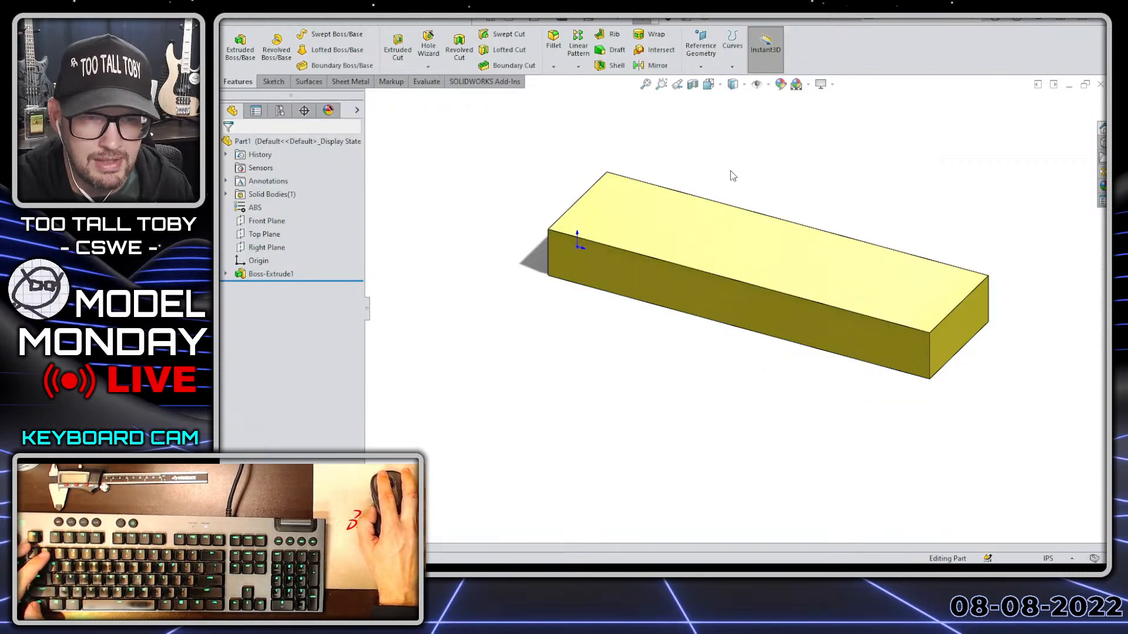
Start a sketch on the Front Plane and convert the block's bottom edge into a sketch line.
key(ctrl+1)
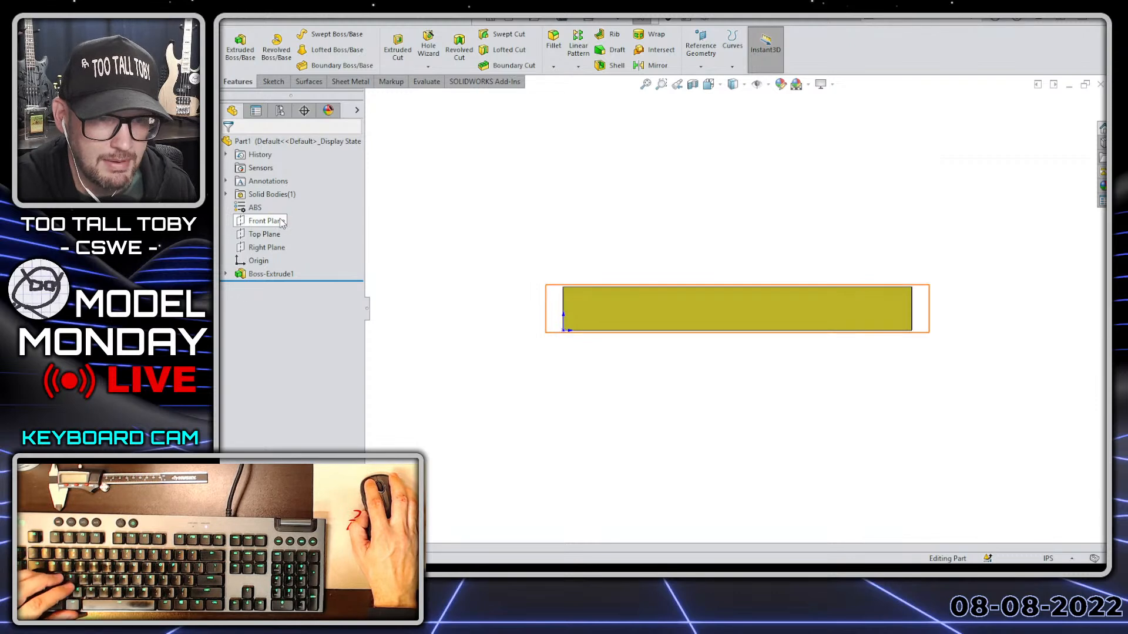
click(285, 221)
click(290, 184)
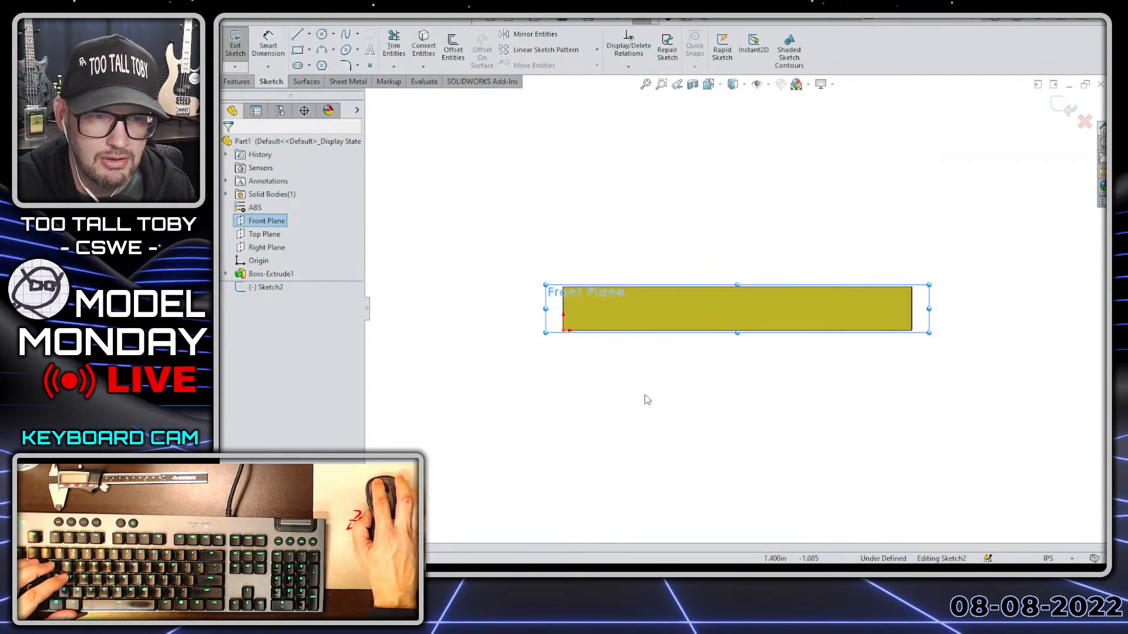
click(641, 341)
key(c)
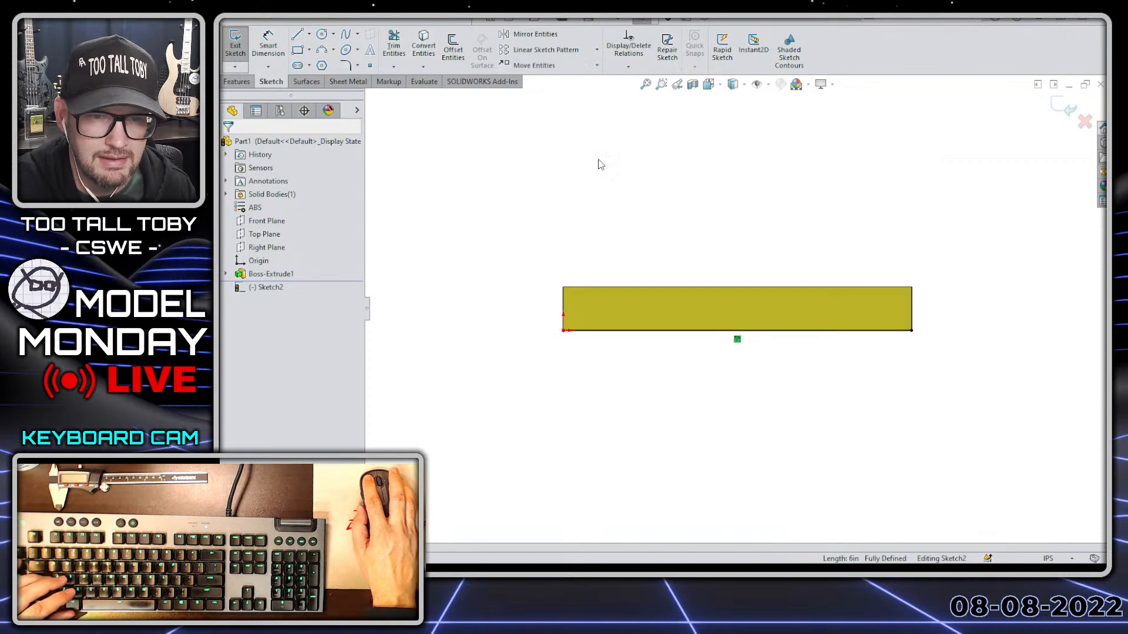
Draw lines from the origin 1.25 in down, 3 in across, partway up, and sloping to the block's lower right corner.
key(s)
click(783, 225)
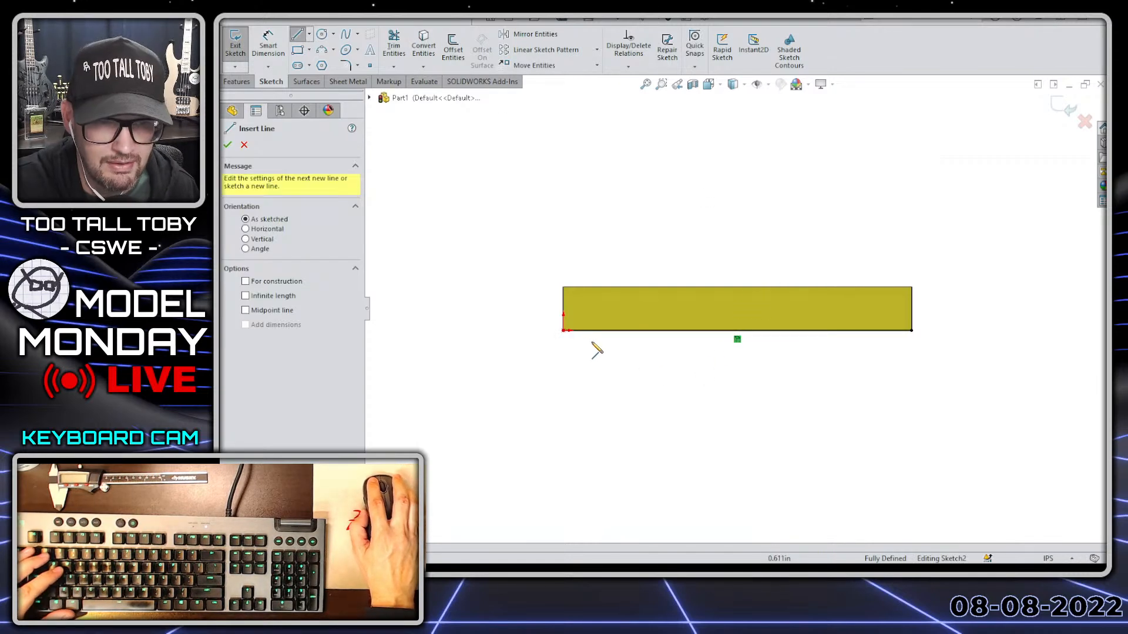
click(563, 332)
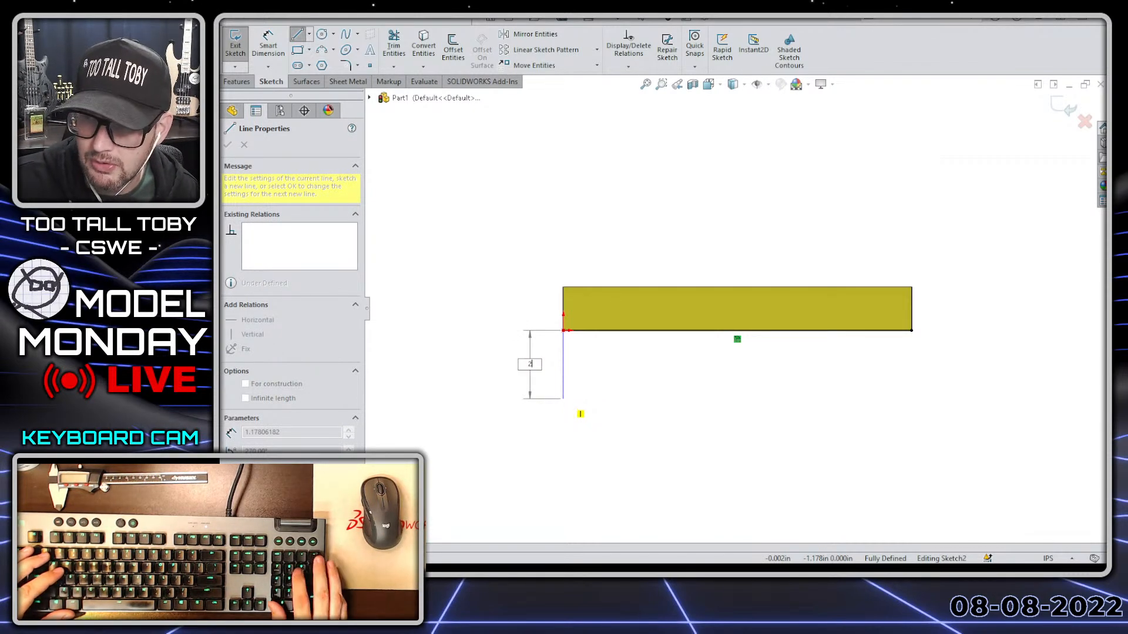
key(Return)
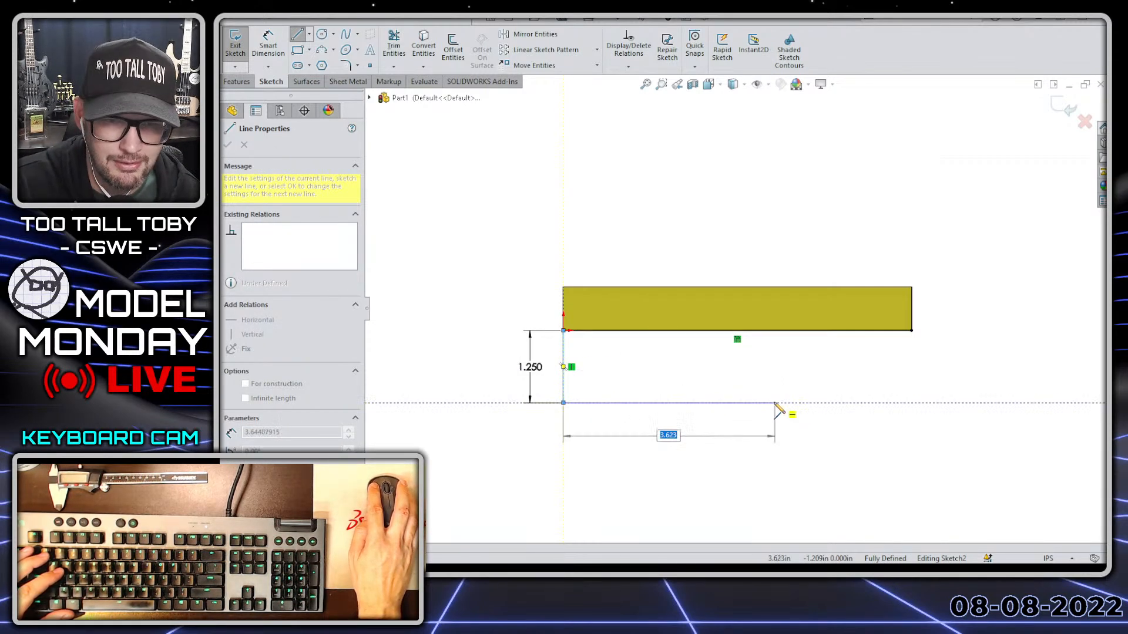
text(3)
key(Return)
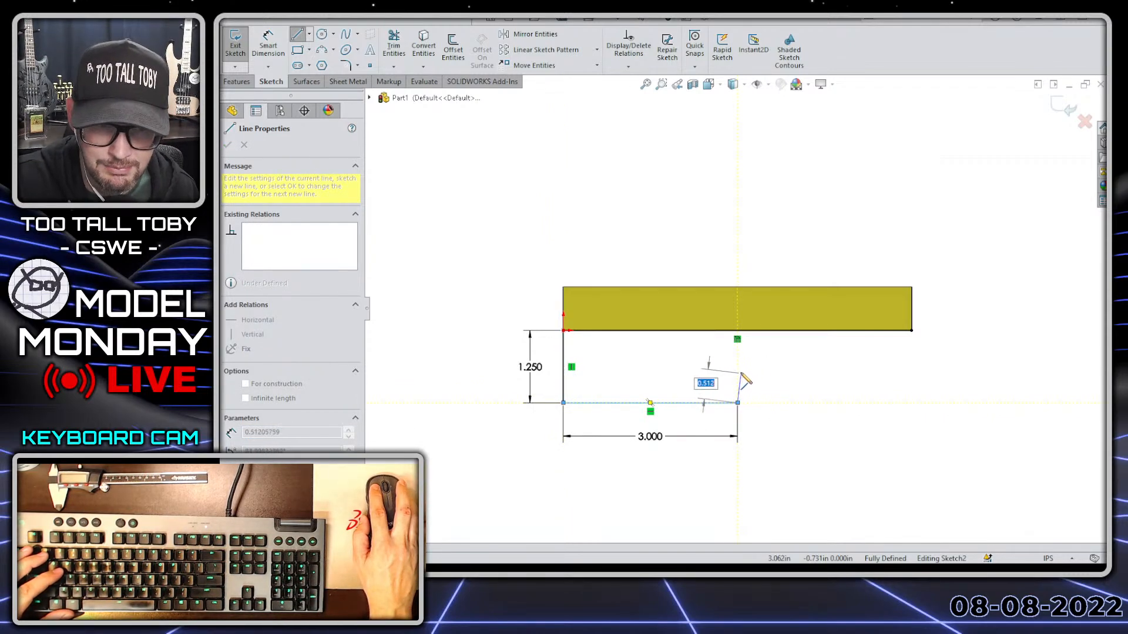
click(738, 366)
click(912, 331)
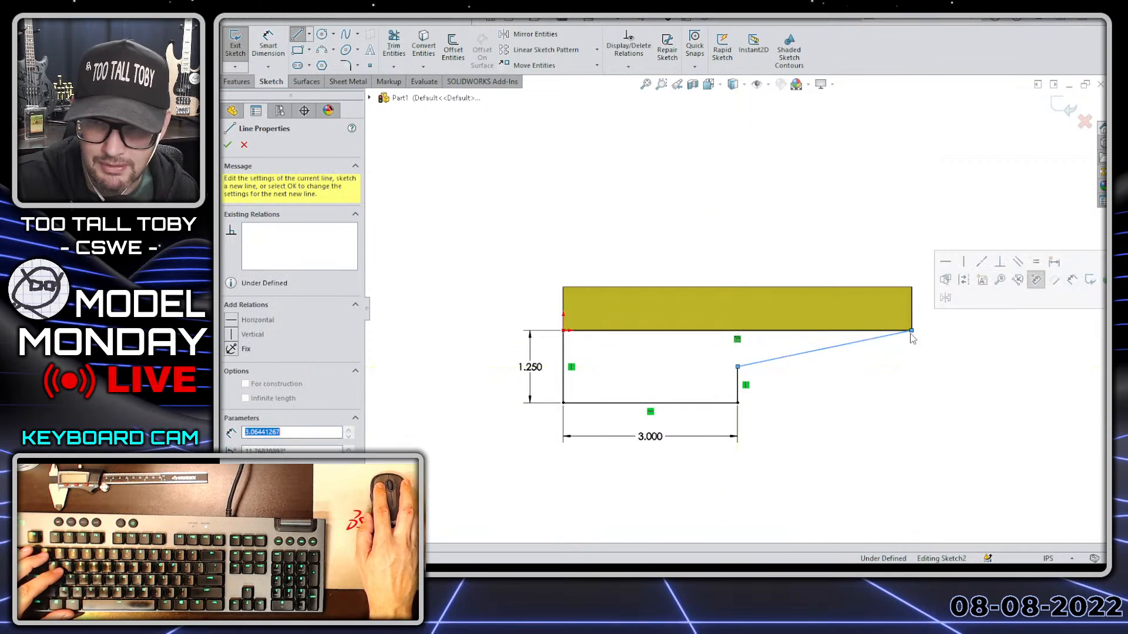
key(Escape)
Dimension the vertical distance between the sloped line's two endpoints as 0.5 in.
key(s)
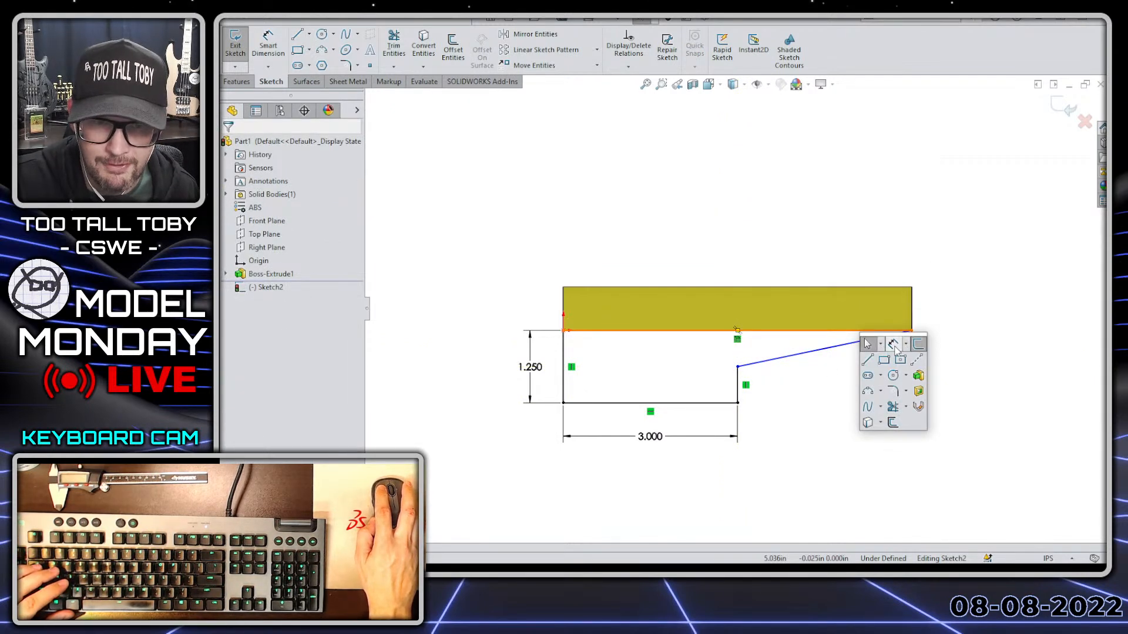
click(893, 345)
click(912, 331)
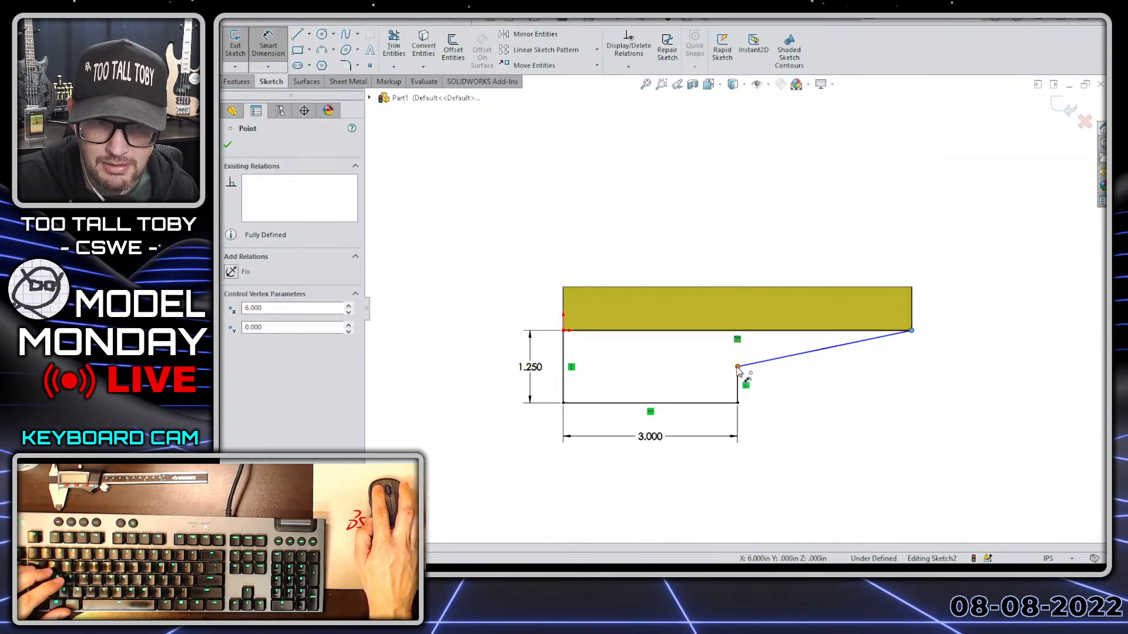
click(737, 367)
click(934, 354)
text(0.5)
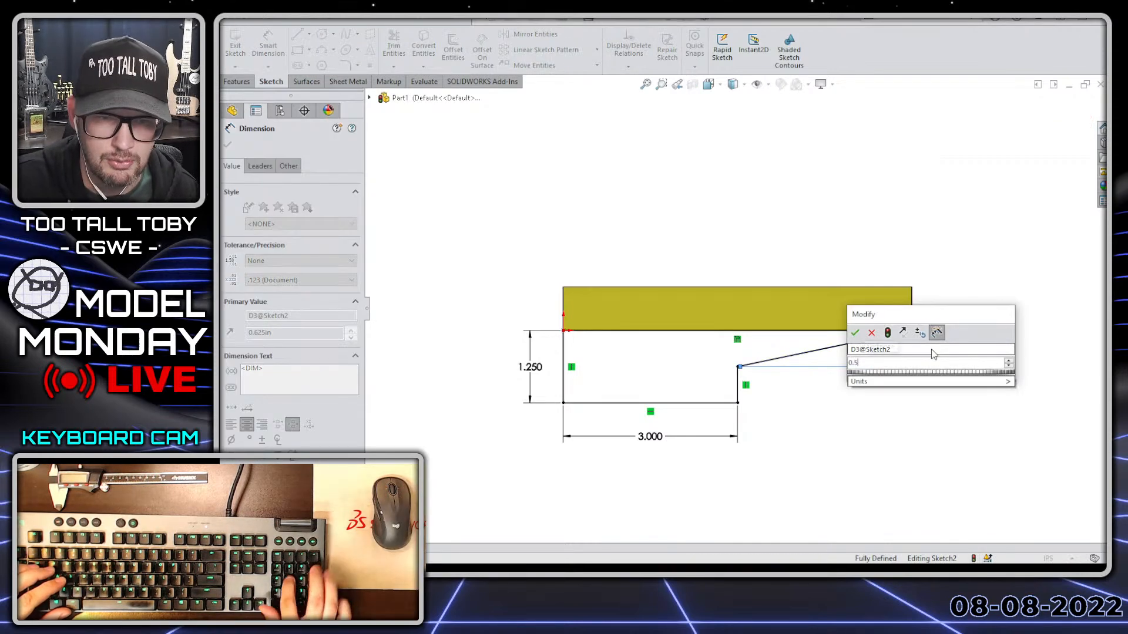
key(Return)
key(Escape)
key(s)
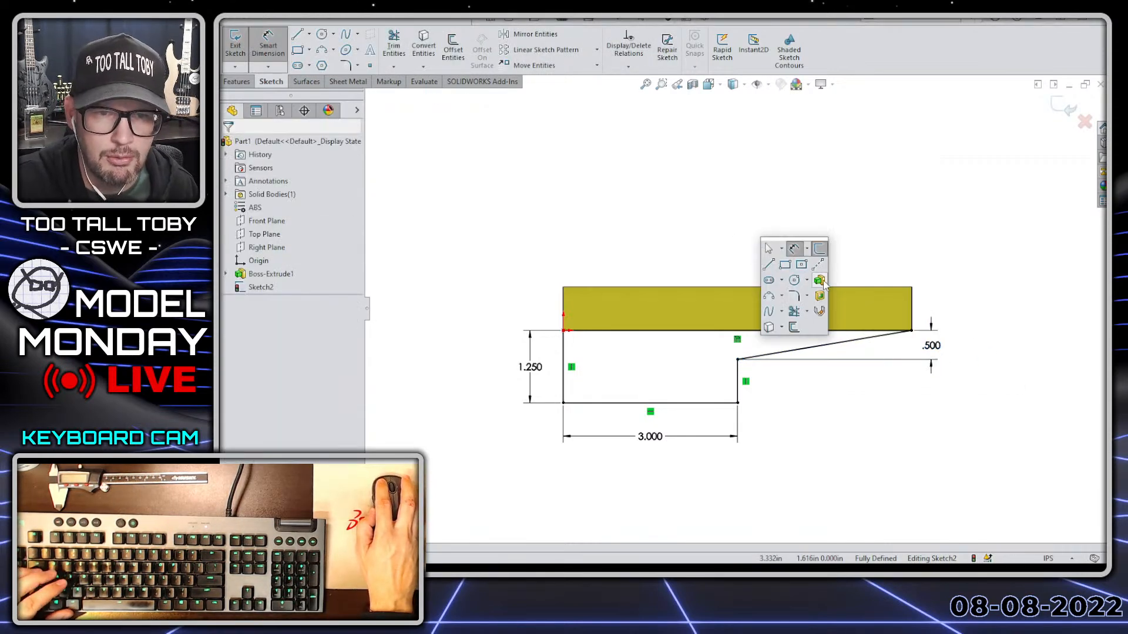
click(820, 280)
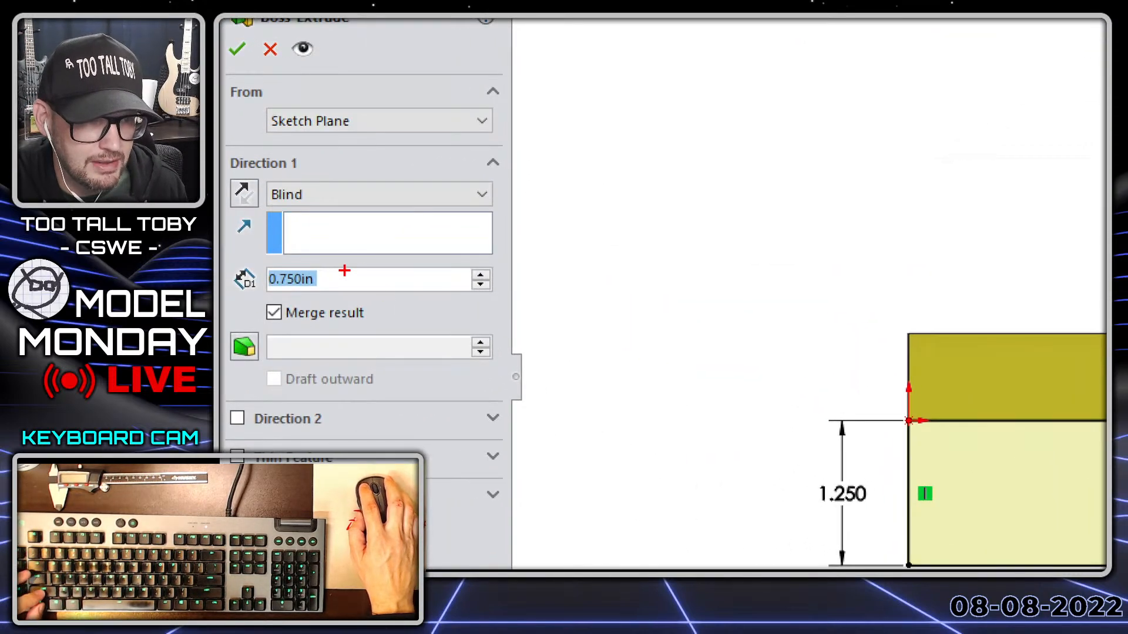
drag(344, 270, 646, 135)
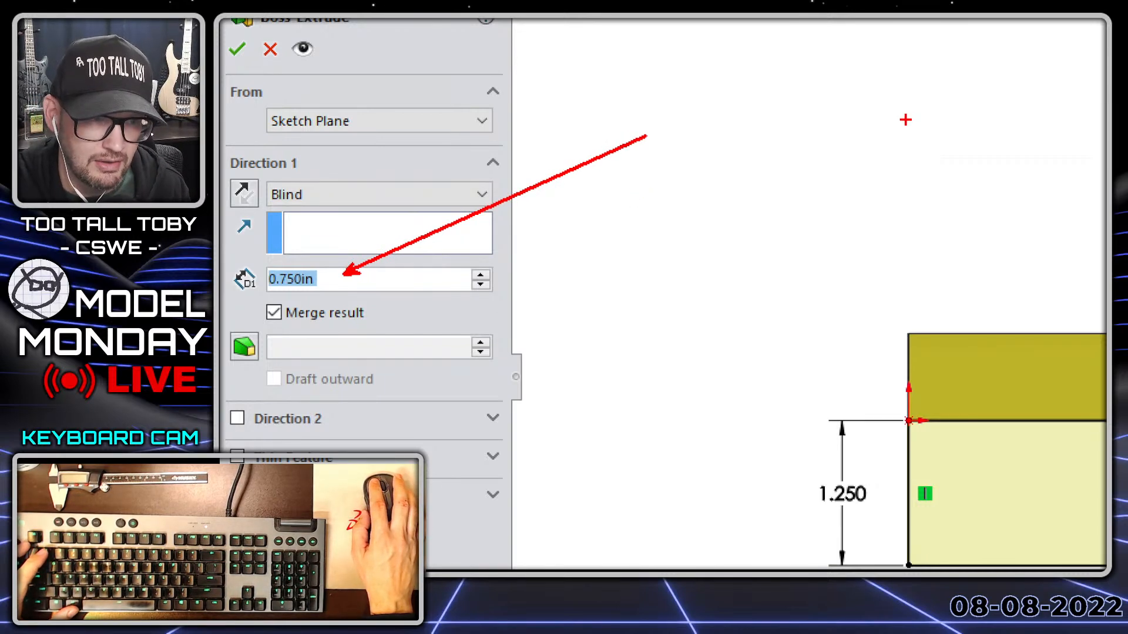
key(Escape)
key(Escape)
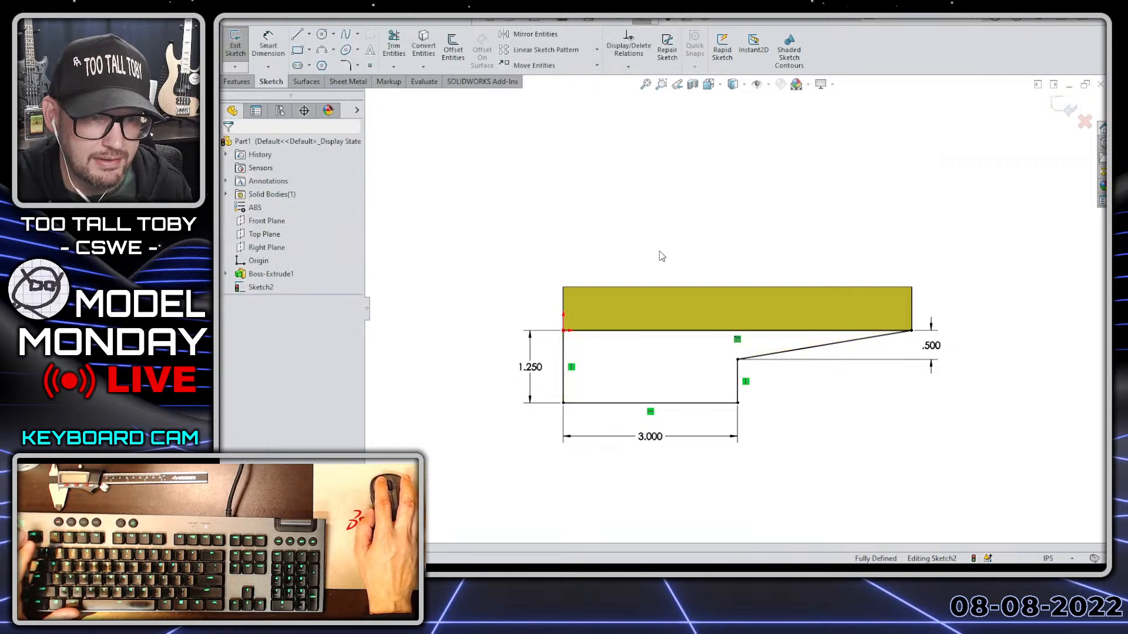
Try extruding the lower profile 1 in with the Mid Plane condition, and undo that extrusion.
key(s)
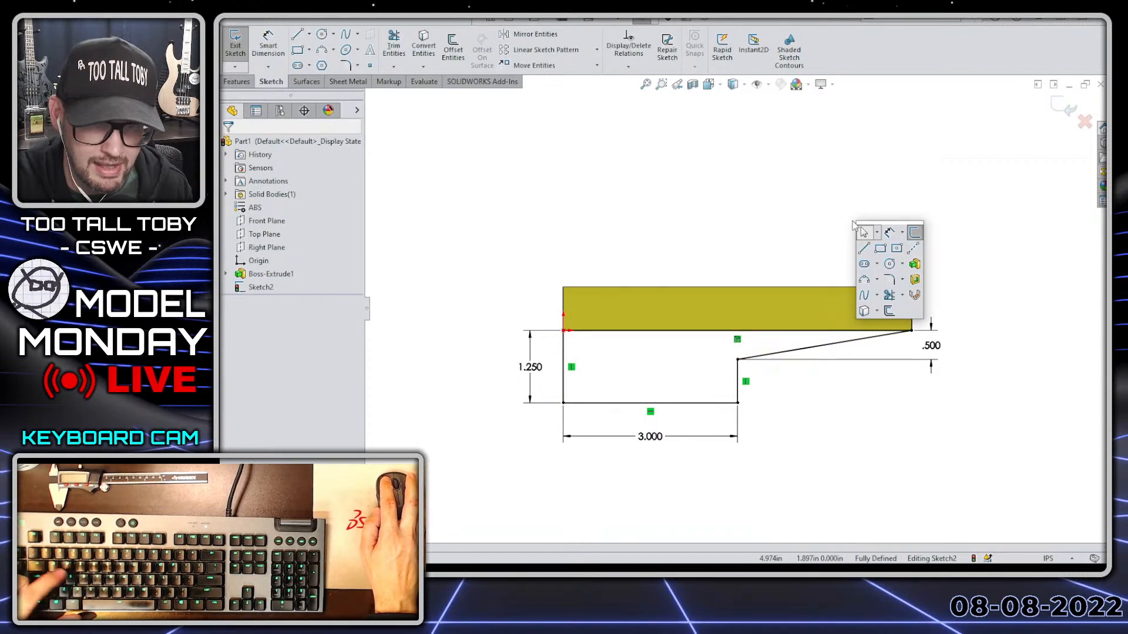
click(916, 265)
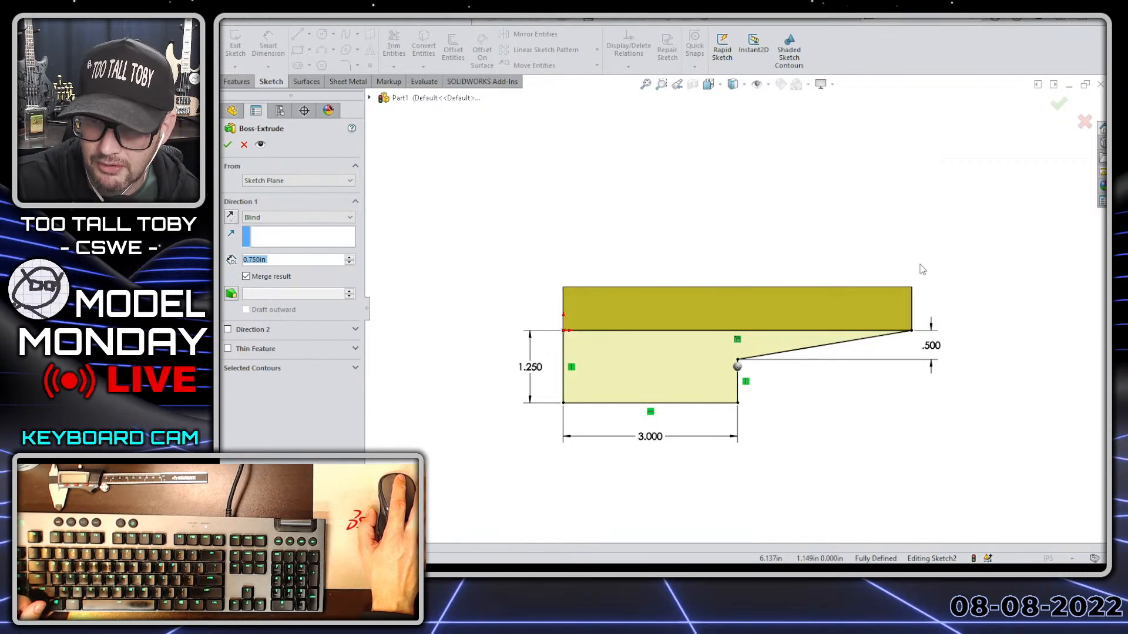
text(1)
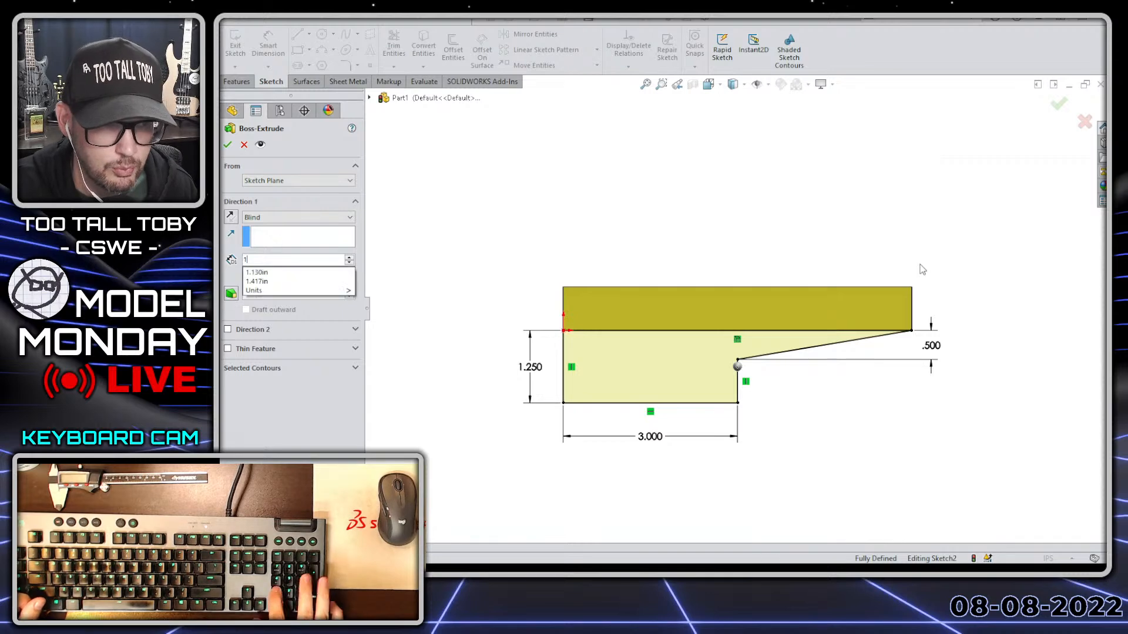
key(Return)
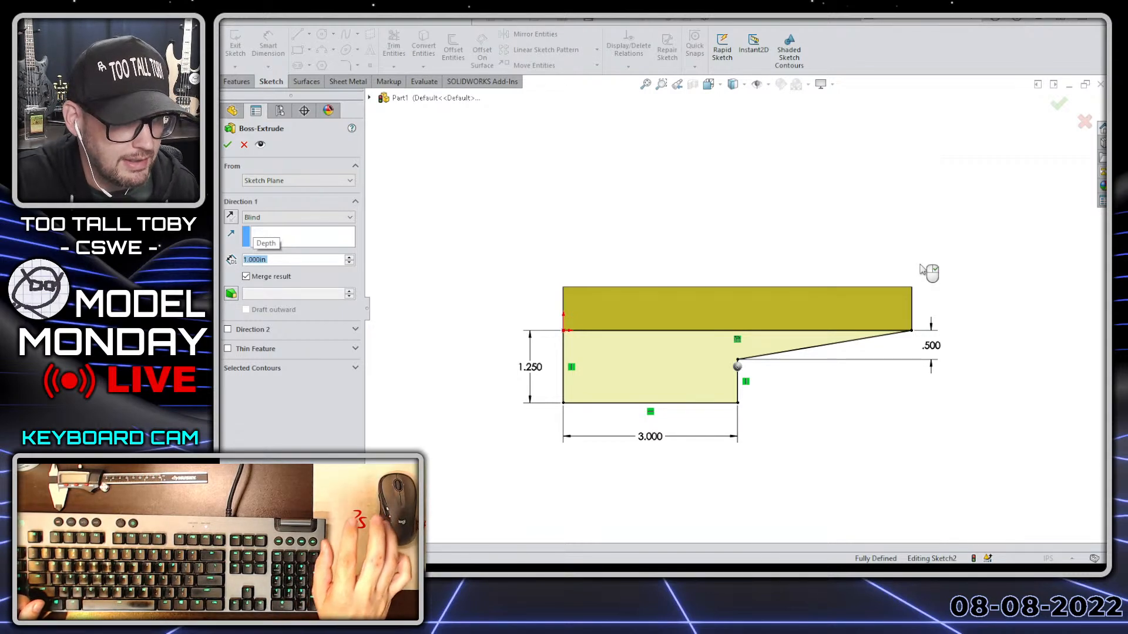
right_click(832, 219)
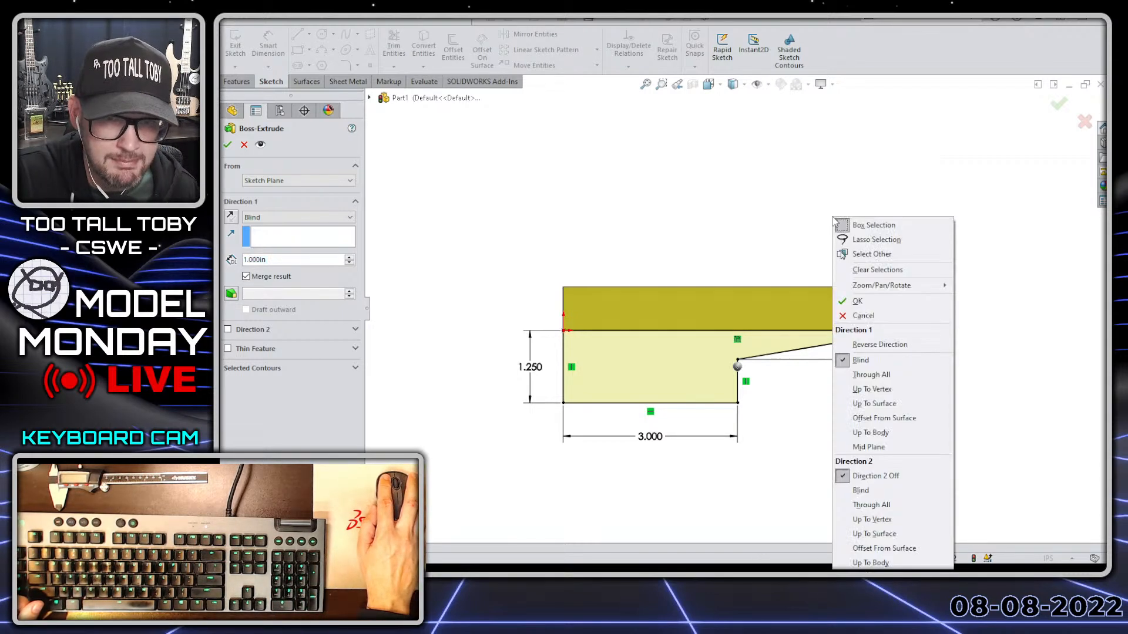
click(868, 447)
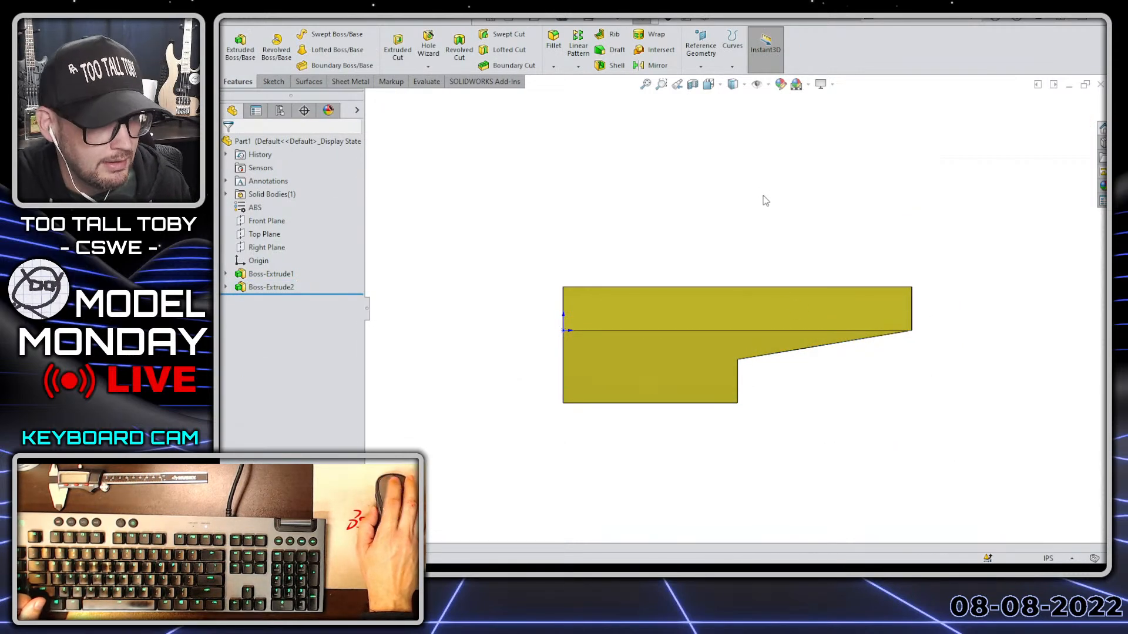
middle_drag(762, 197, 718, 216)
key(ctrl+z)
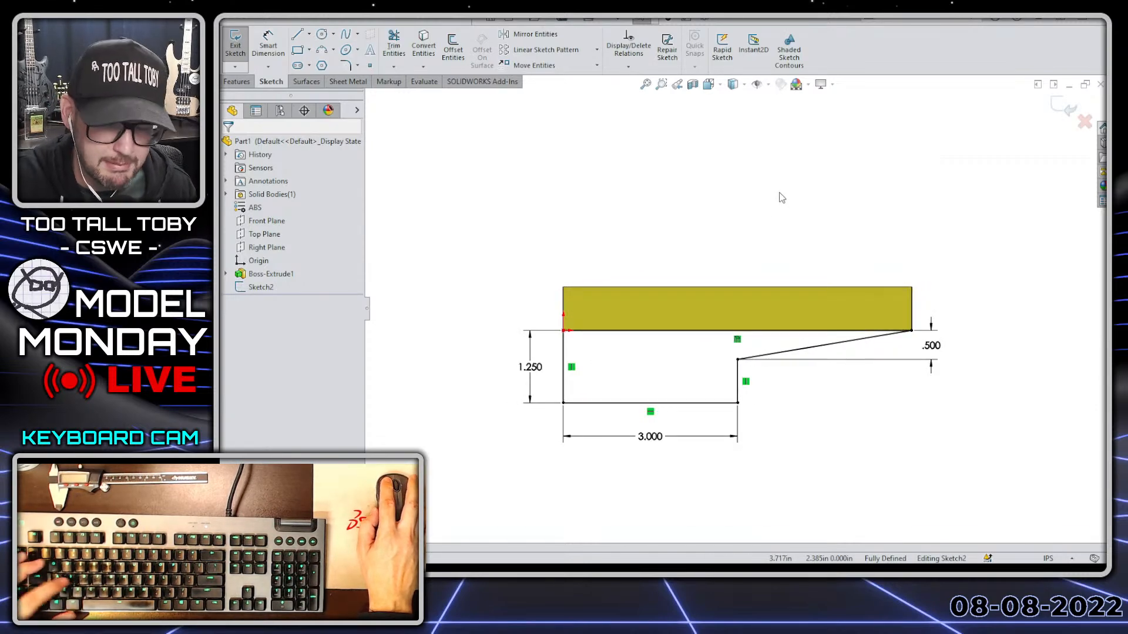
Extrude the lower profile as a merged Mid Plane boss with a depth of 1 in.
key(s)
click(870, 217)
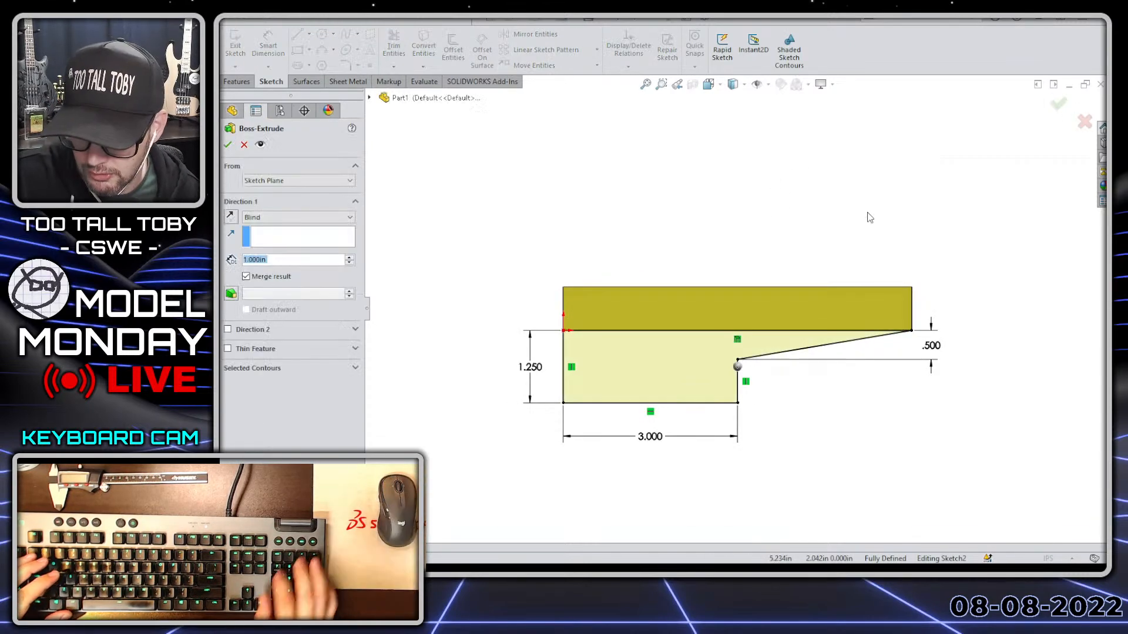
right_click(801, 204)
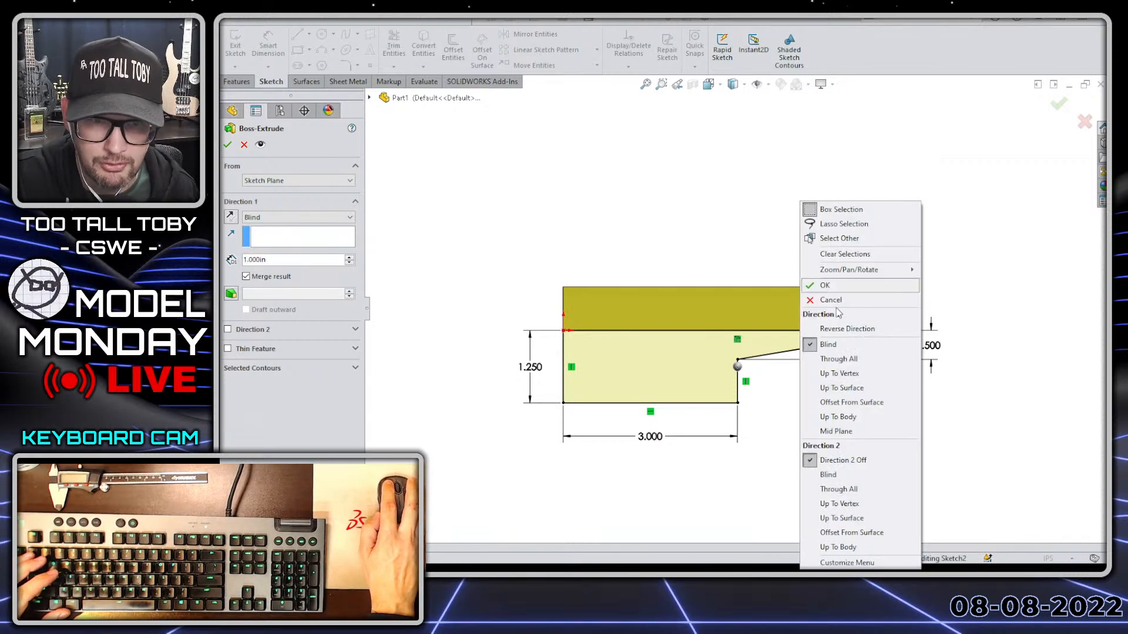
click(836, 431)
key(Return)
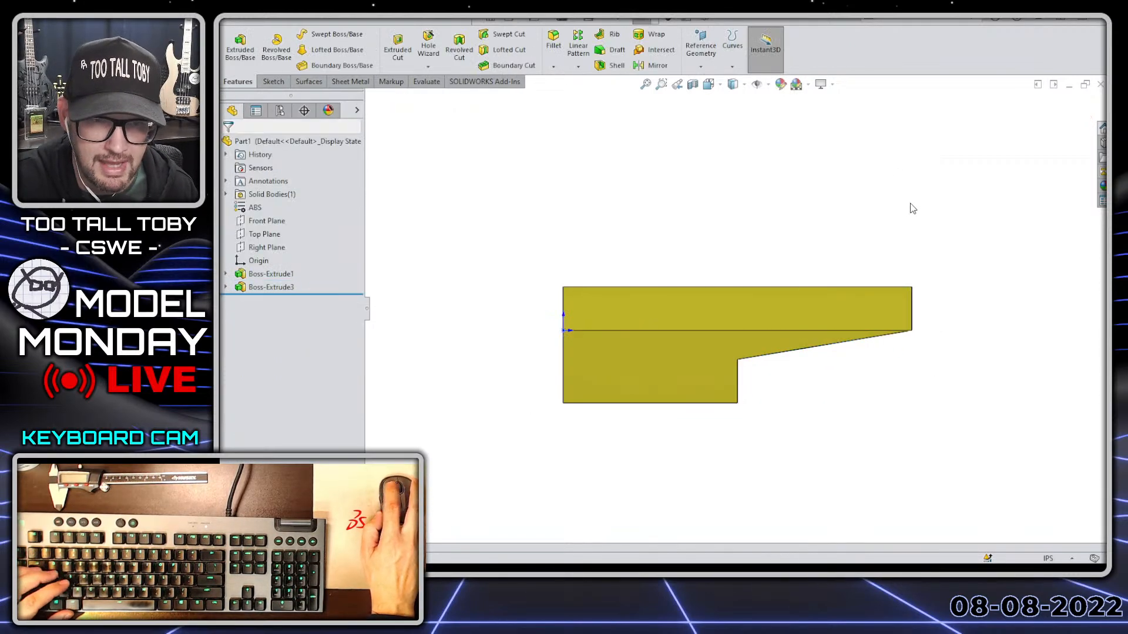
Start a sketch on the Front Plane and draw a vertical line about 0.89 in up from the block's upper corner above the origin.
middle_drag(913, 208, 856, 284)
click(266, 221)
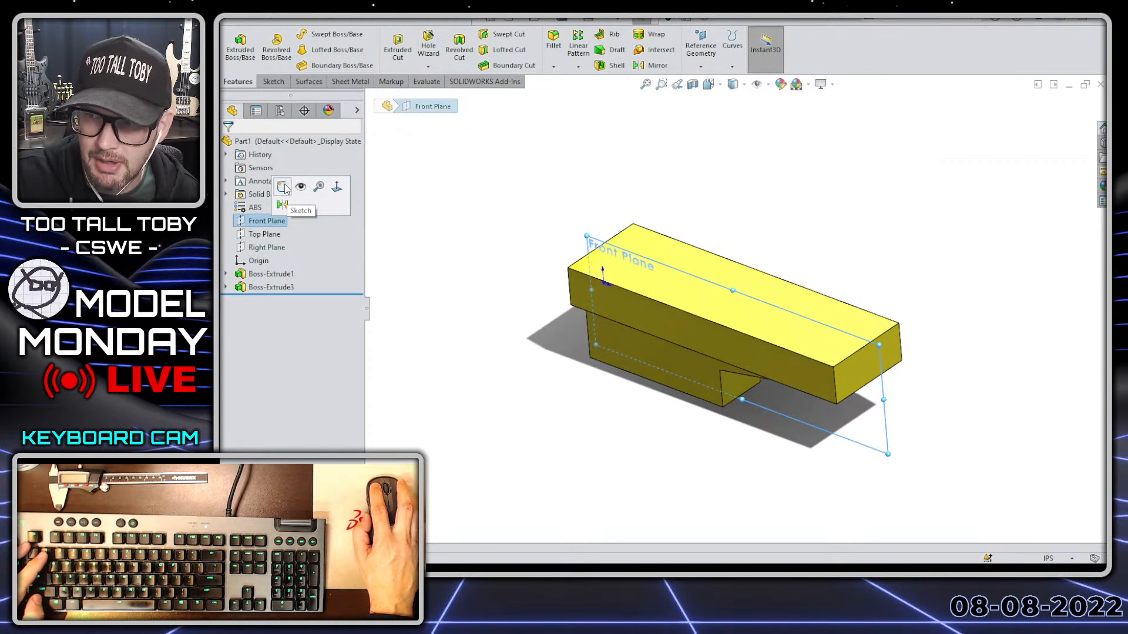
click(284, 187)
key(s)
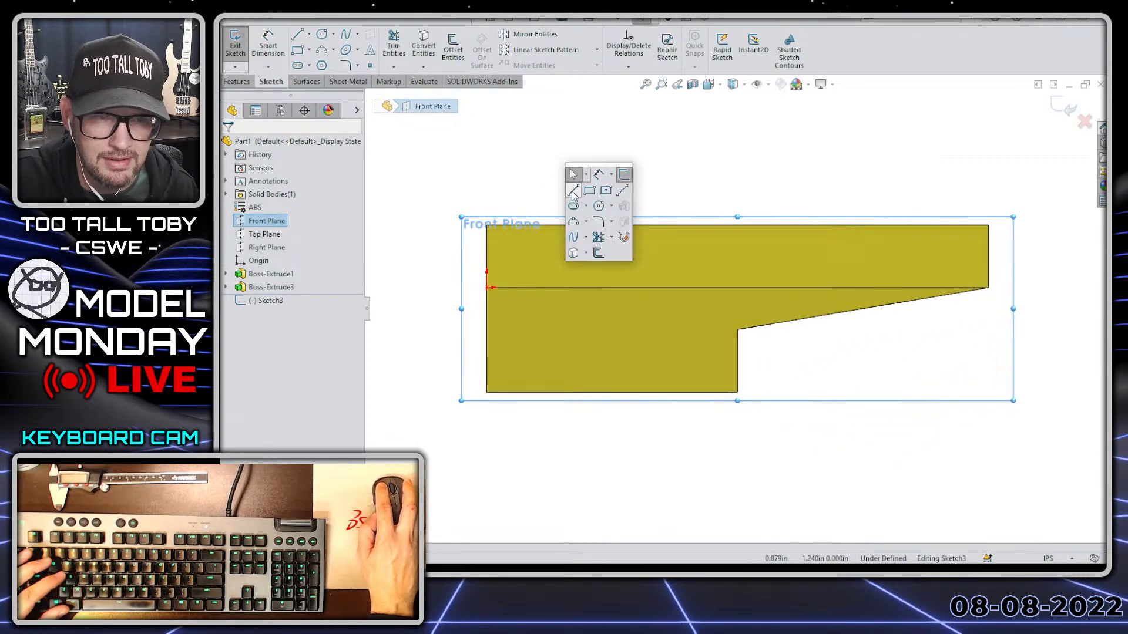
click(573, 191)
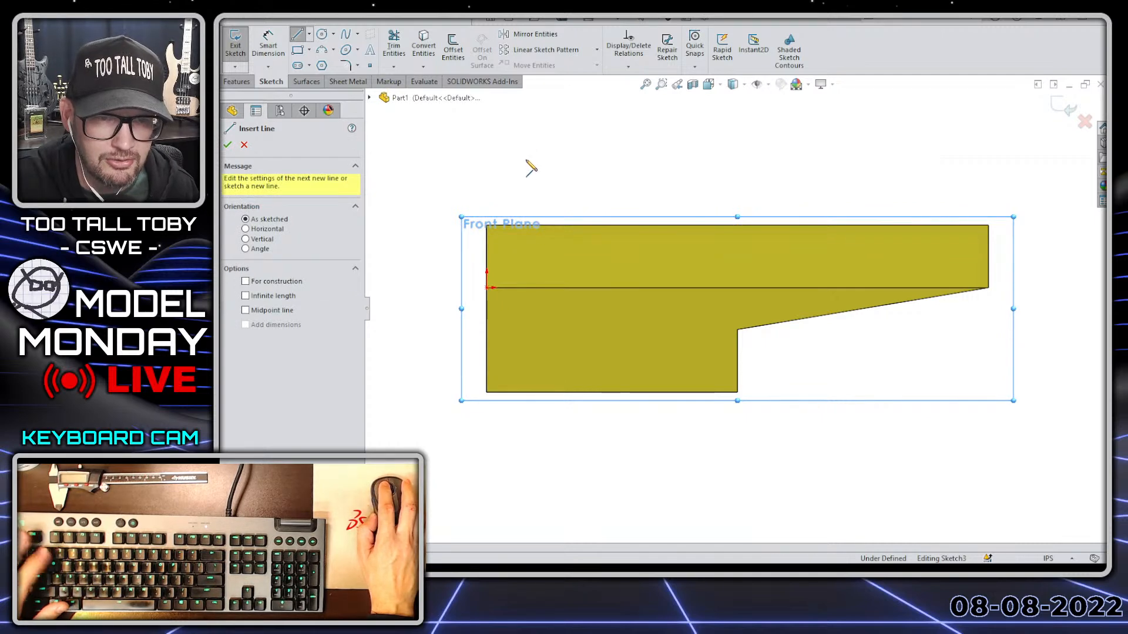
key(Escape)
key(s)
click(519, 209)
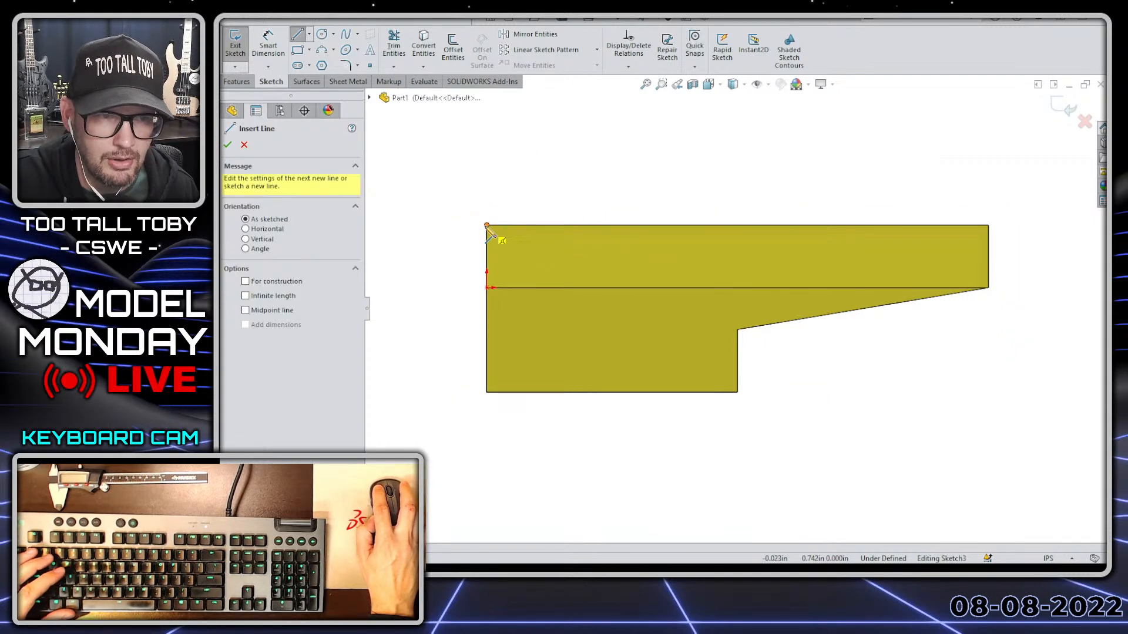
click(486, 226)
key(z)
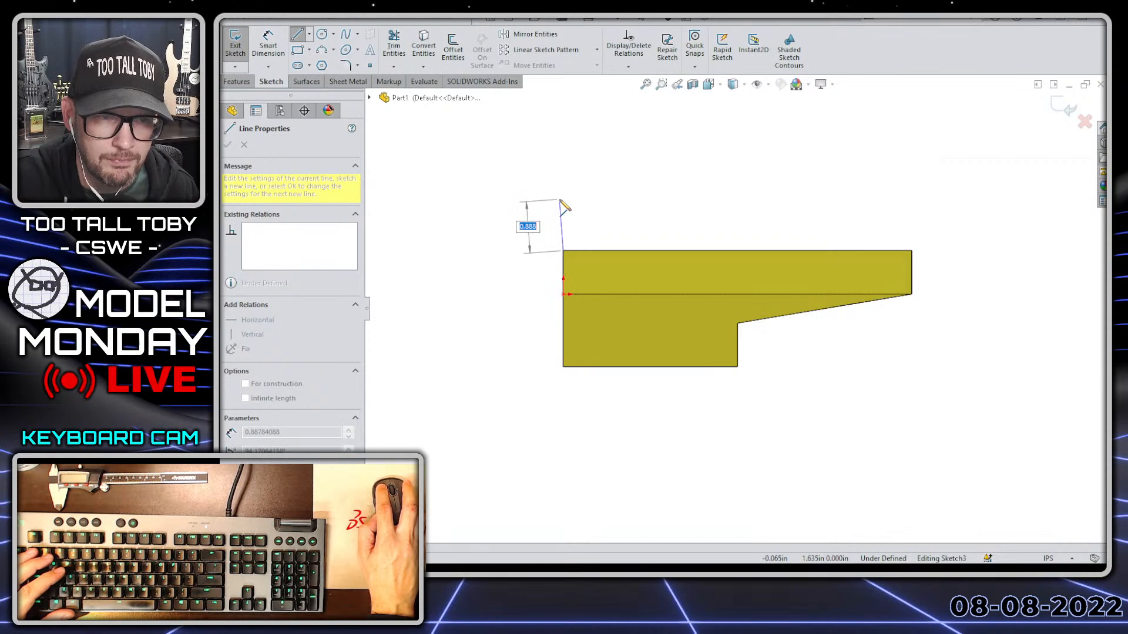
click(563, 200)
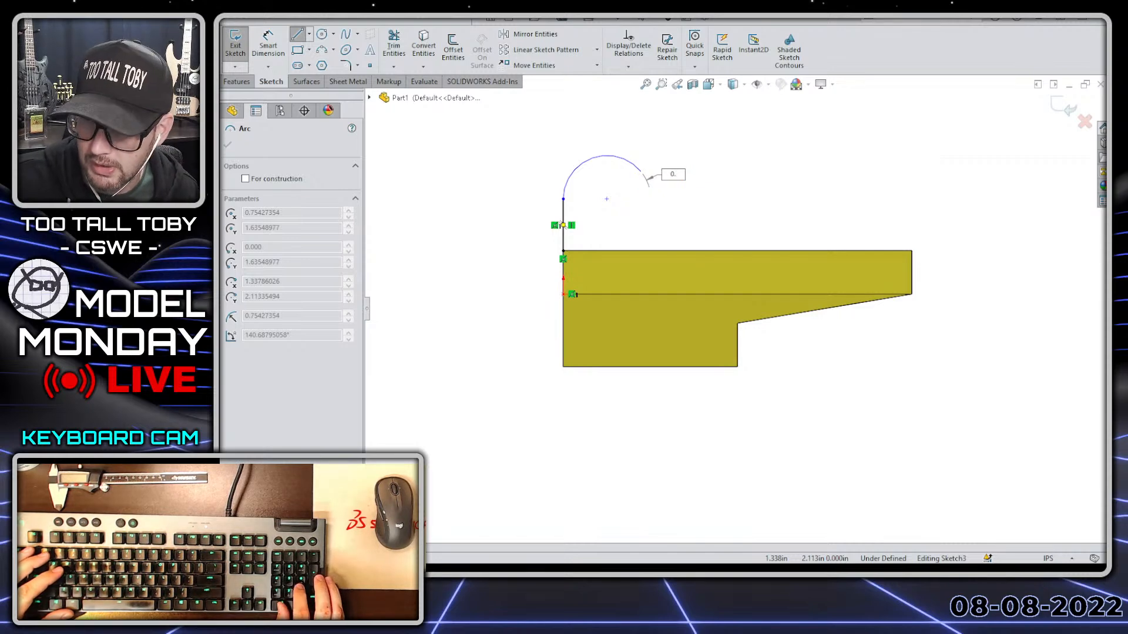
Continue the vertical line with a 0.5 in radius arc, slope a line down to the block's top edge, and close the profile horizontally.
key(Return)
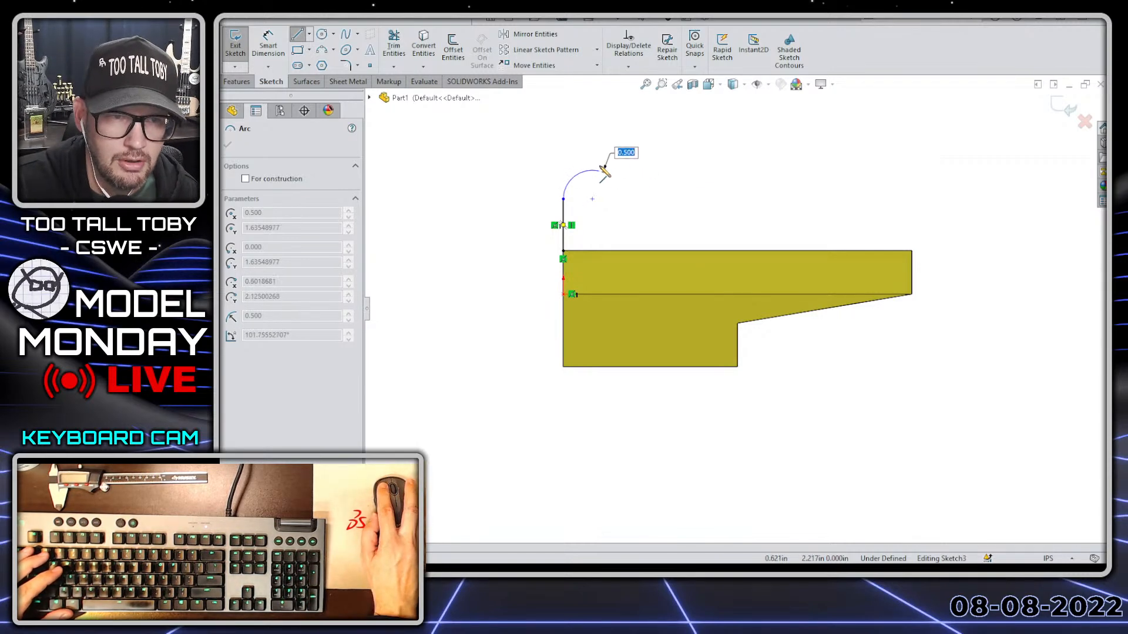
click(606, 173)
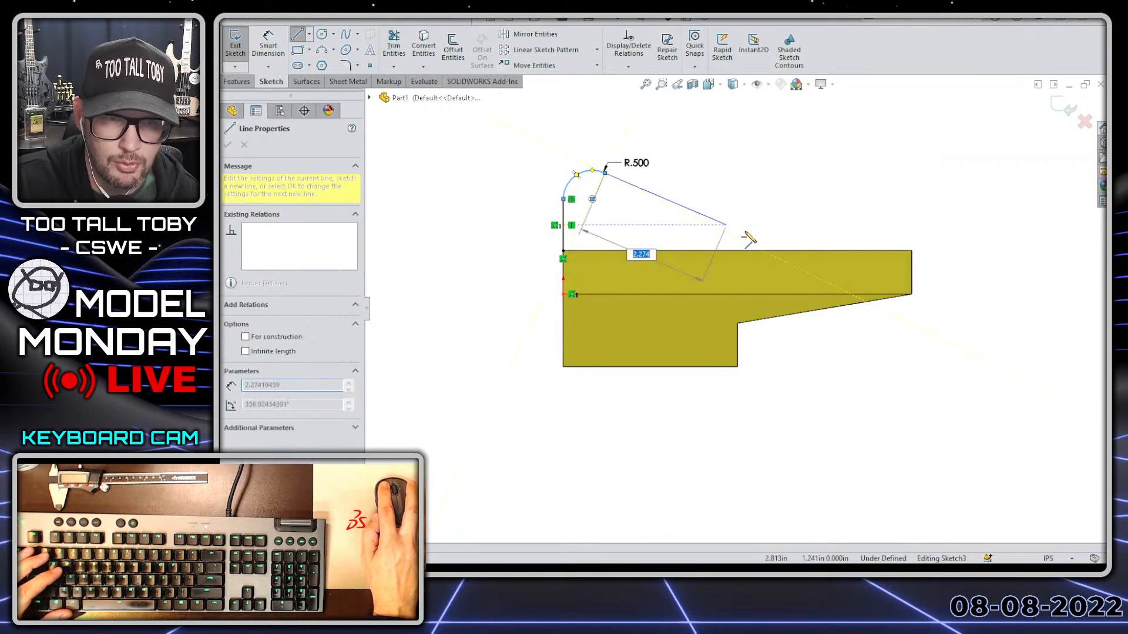
click(771, 256)
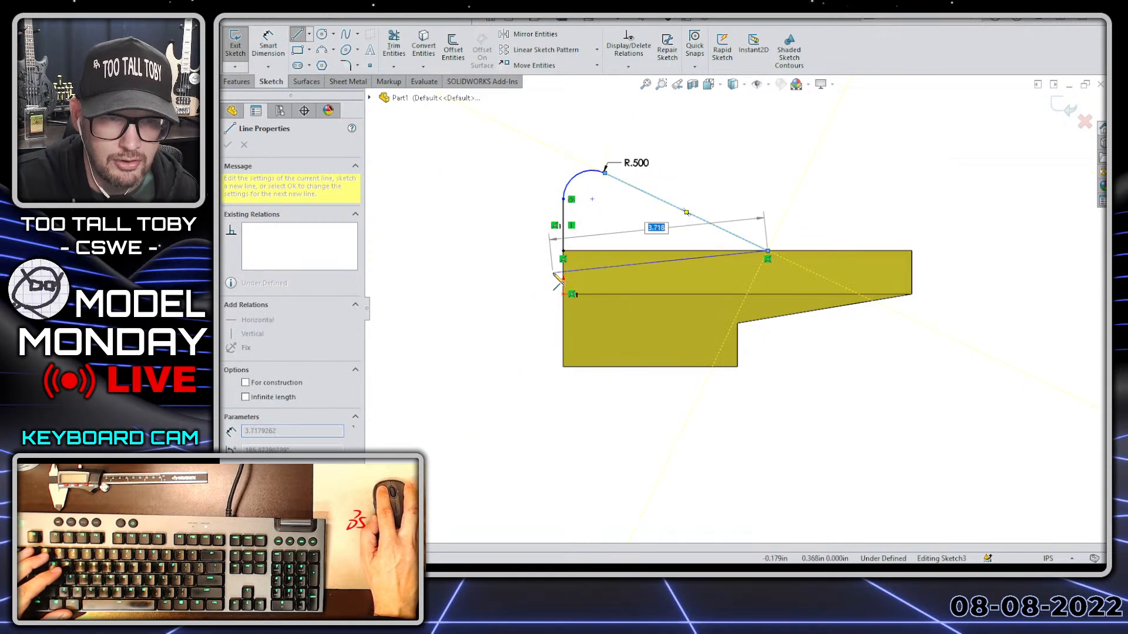
key(Escape)
Dimension the angle between the sloped line and the profile's horizontal base line as 30 degrees.
key(s)
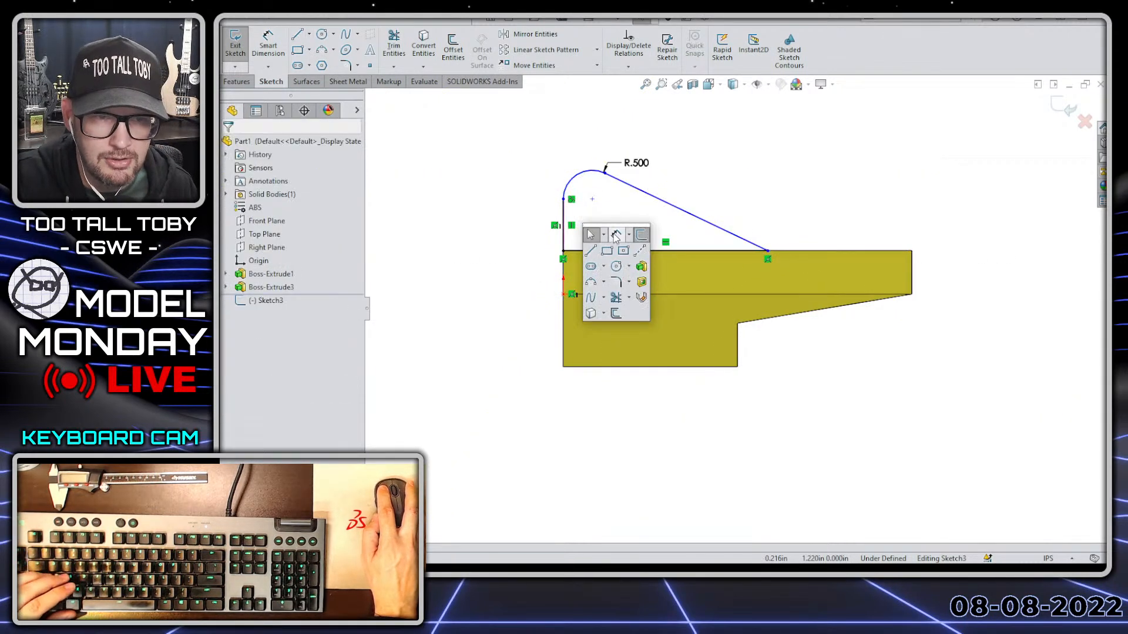
click(587, 228)
click(676, 207)
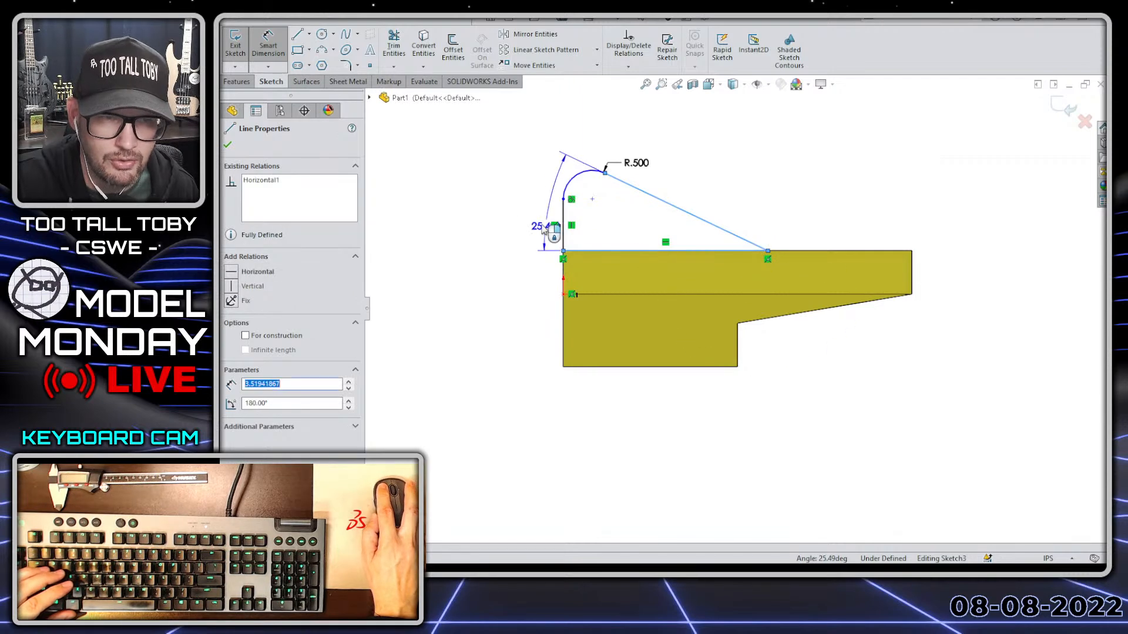
click(523, 222)
text(30)
key(Return)
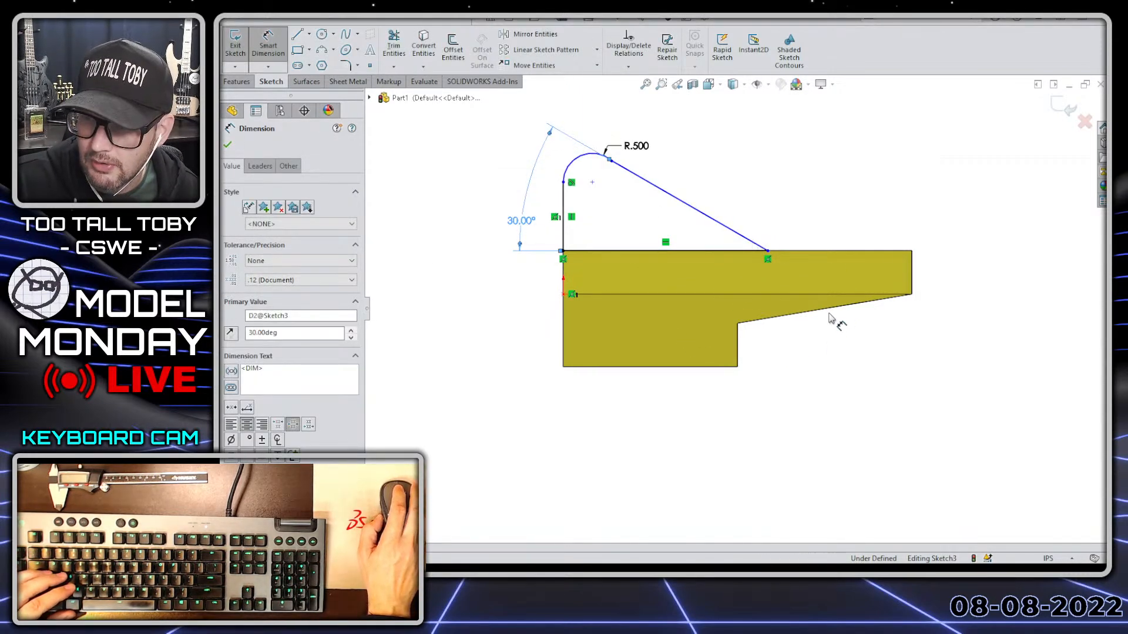
Dimension the vertical distance from the lower body's bottom edge to the arc's center as 2.75 in.
click(590, 370)
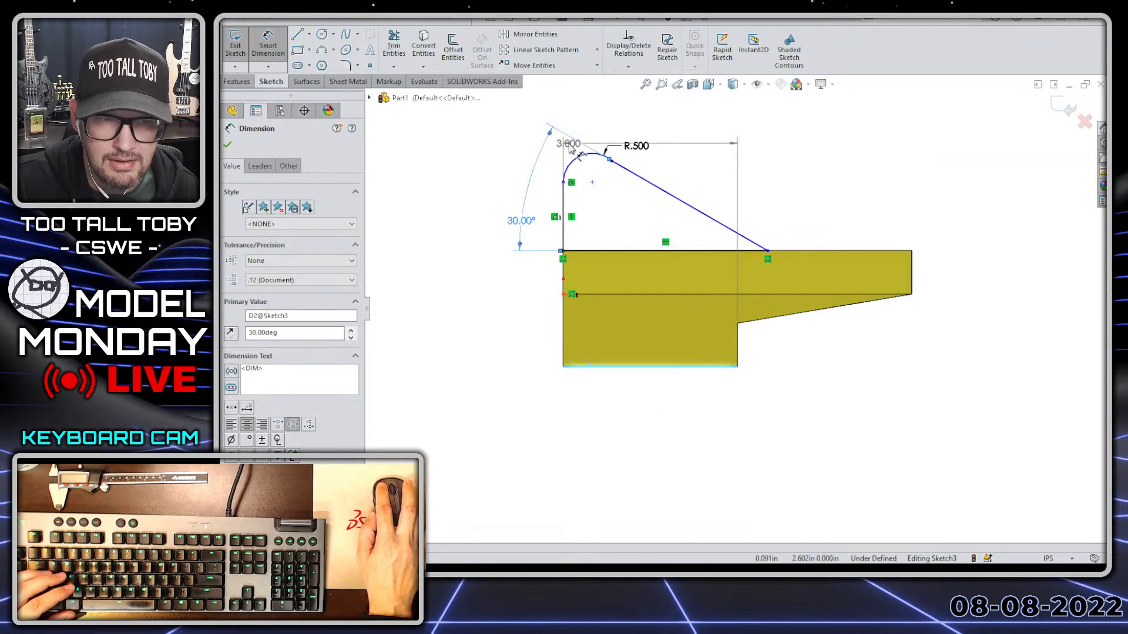
click(581, 156)
click(439, 284)
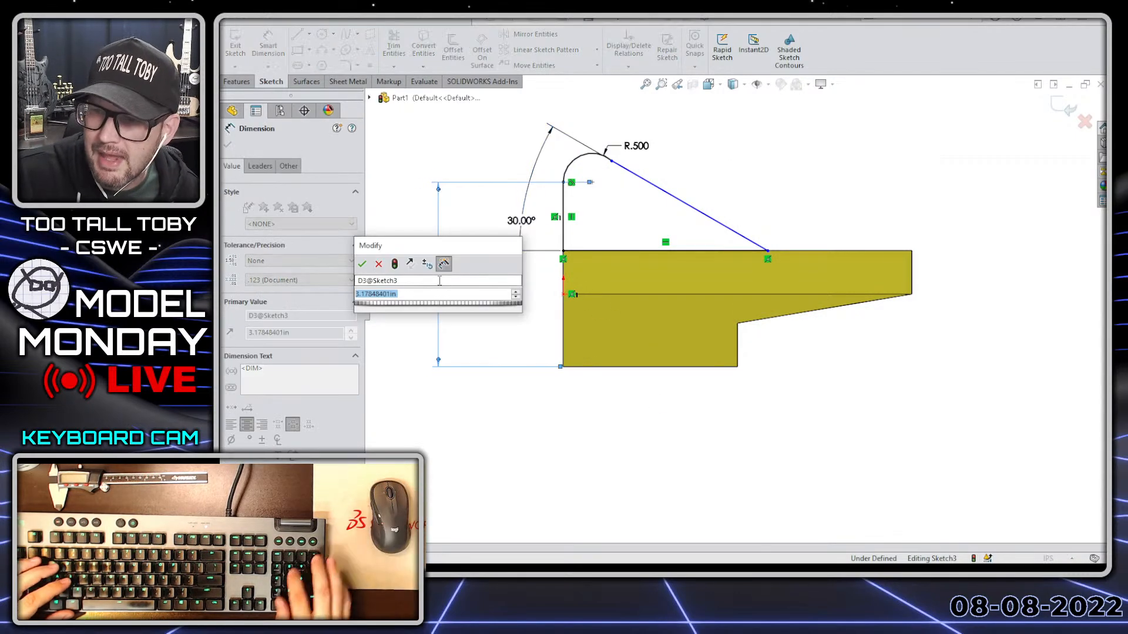
text(2.75)
key(Return)
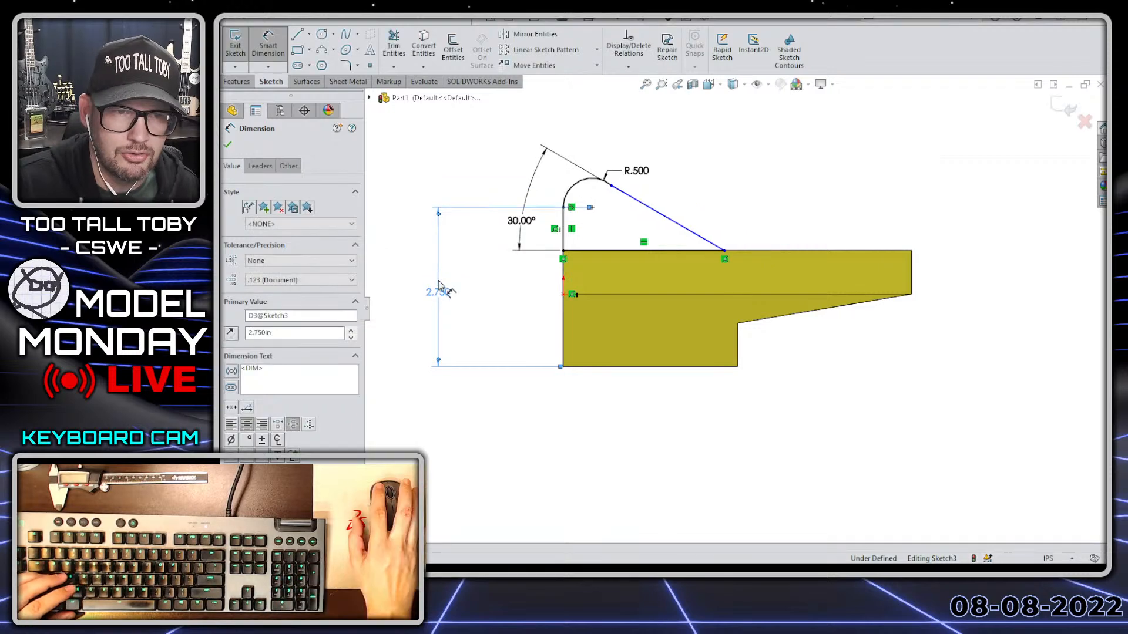
key(Escape)
Test how the sloped line's lower endpoint moves, and make the sloped line tangent to the arc at their shared point.
click(705, 243)
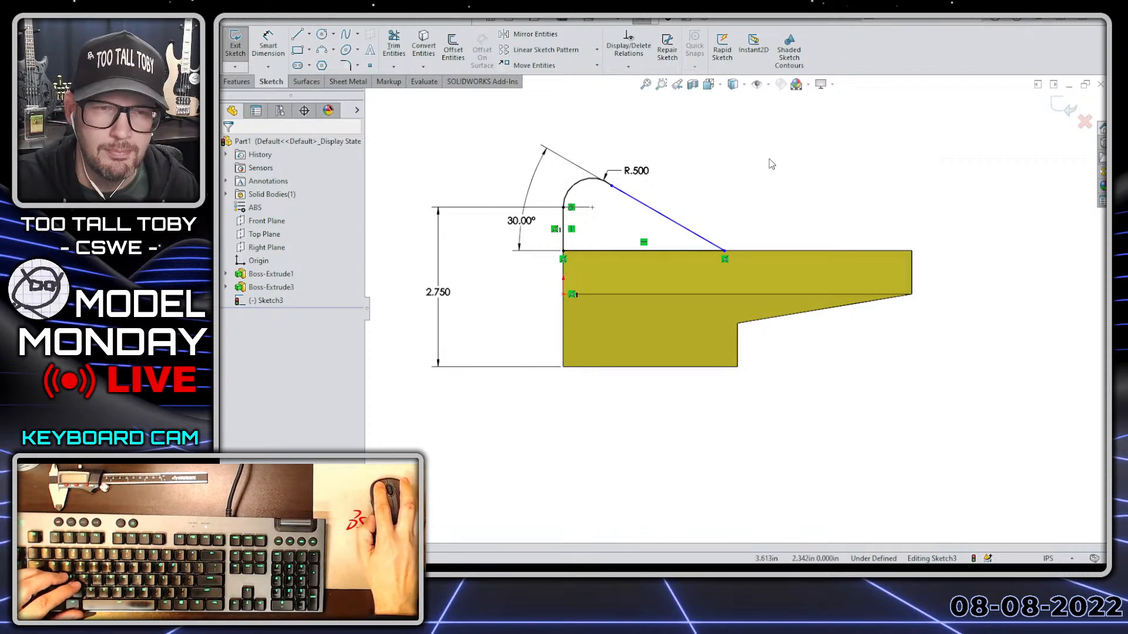
click(724, 252)
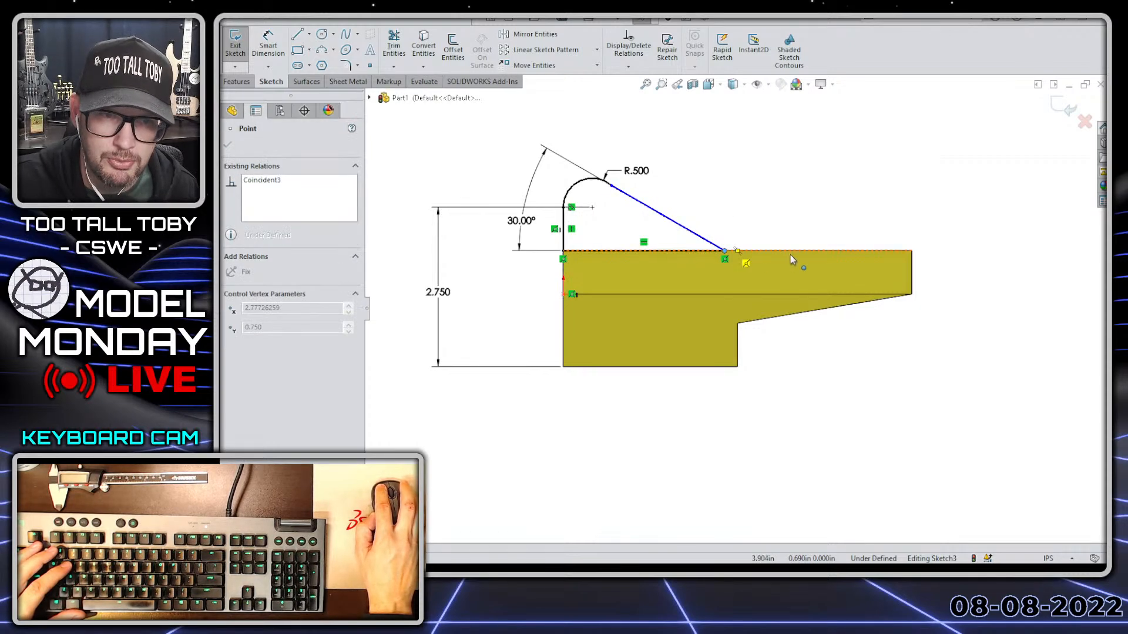
mouse_move(728, 247)
mouse_down()
mouse_move(679, 244)
mouse_move(722, 229)
mouse_up()
click(696, 198)
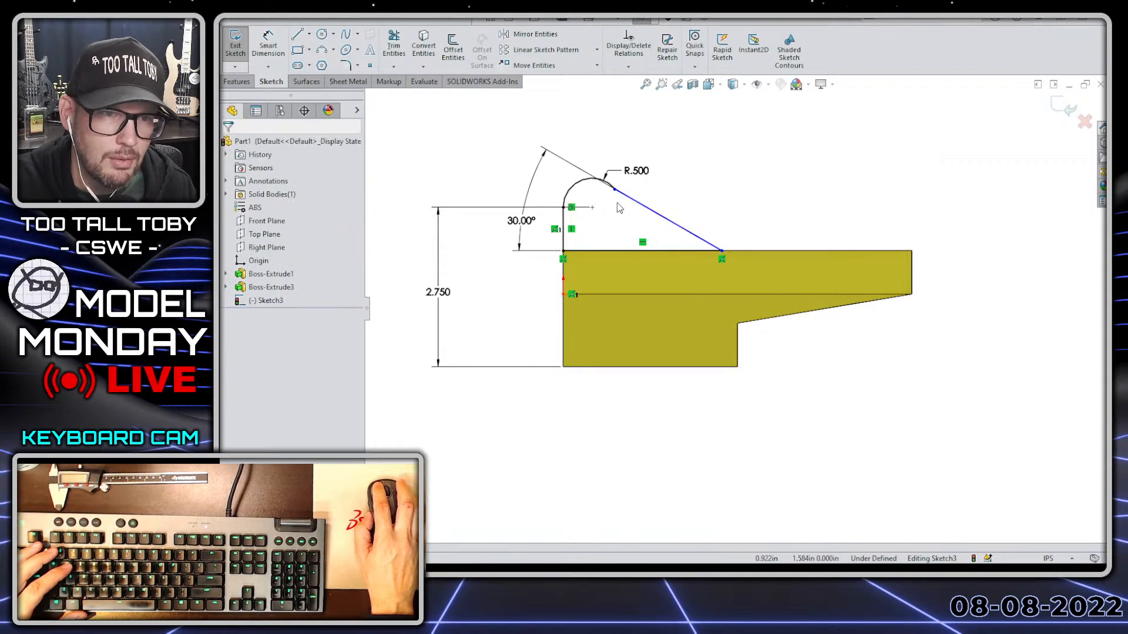
click(615, 190)
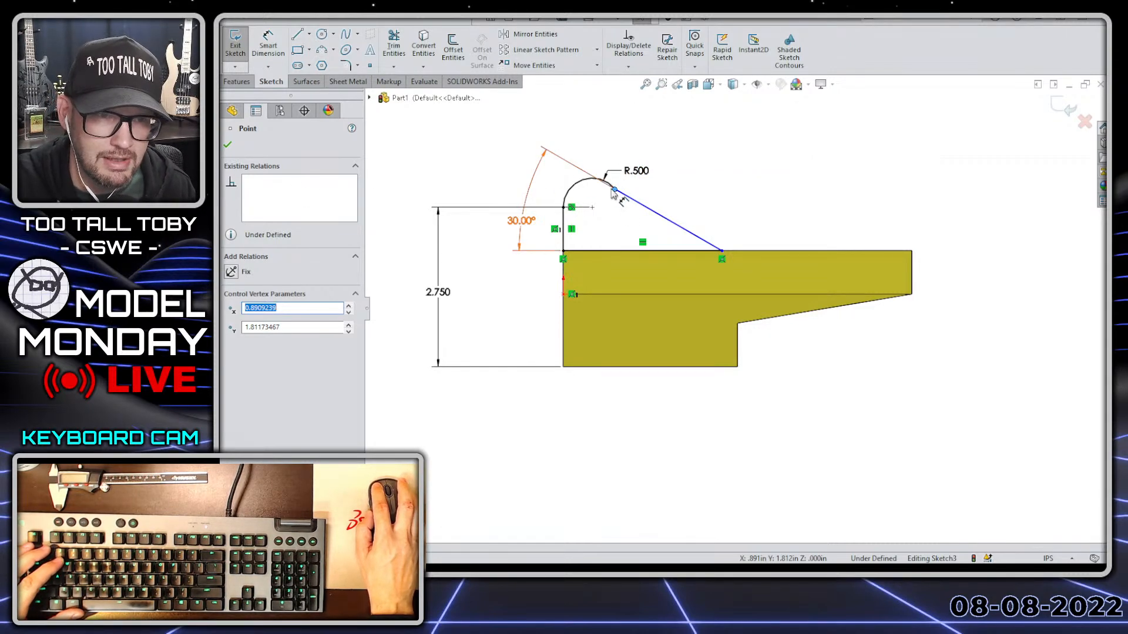
click(676, 191)
click(615, 193)
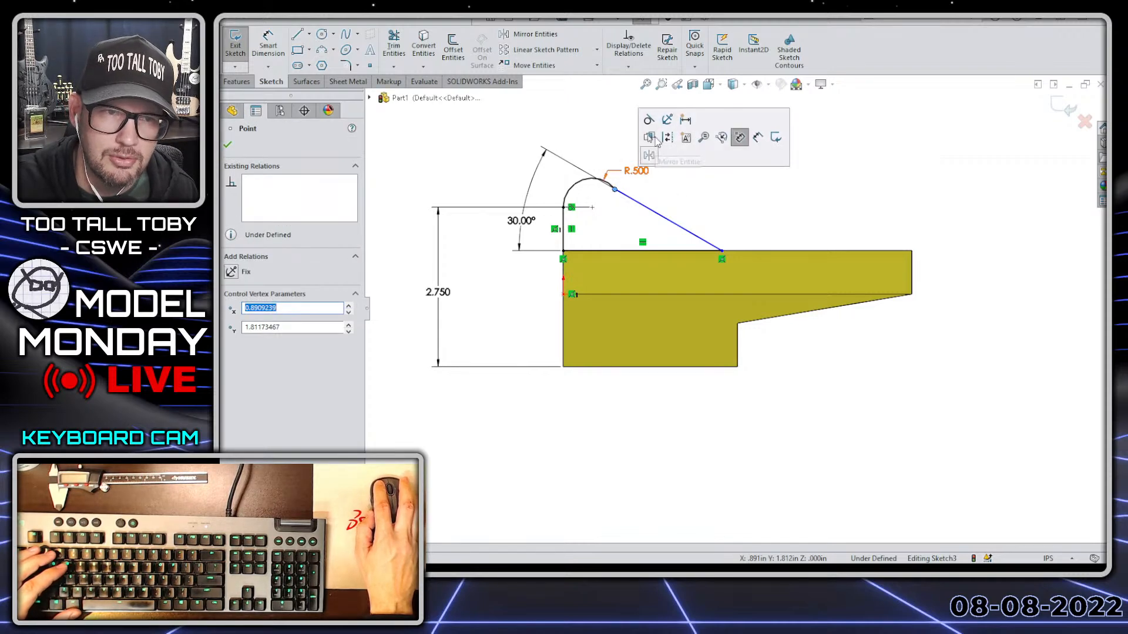
click(648, 119)
Extrude the closed upper profile as a merged Mid Plane boss with a depth of 0.75 in.
key(s)
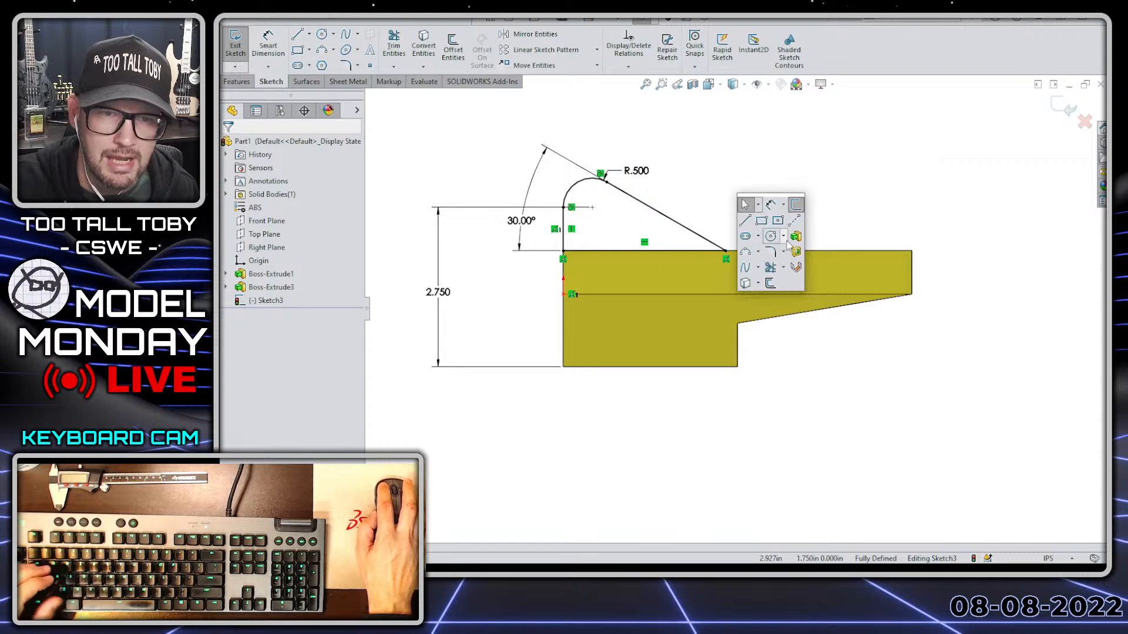
click(795, 242)
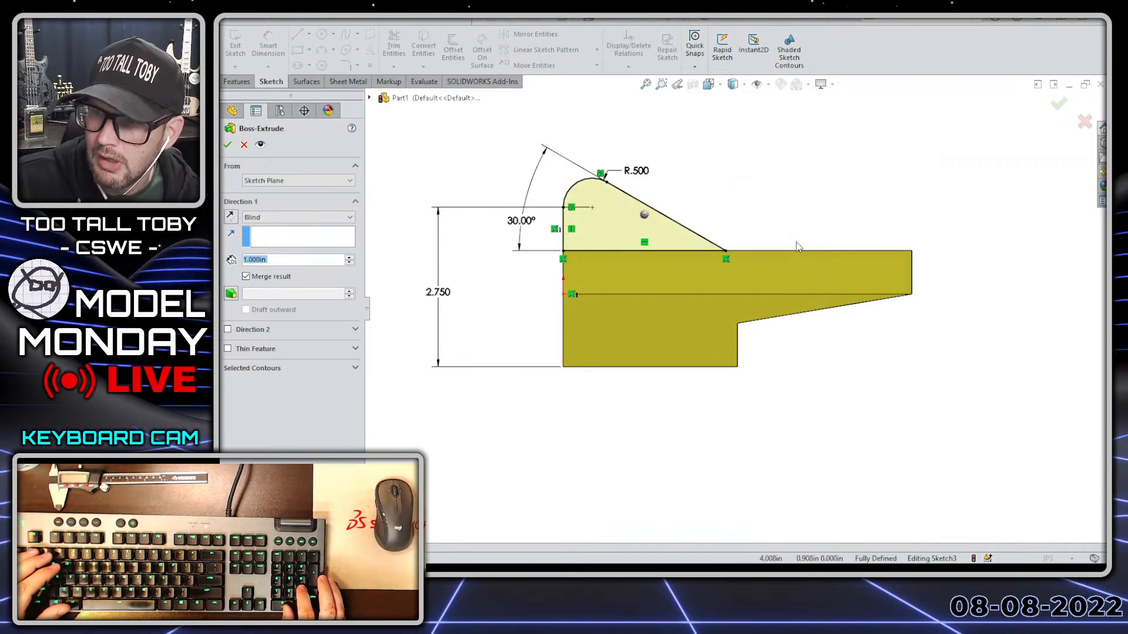
text(.75)
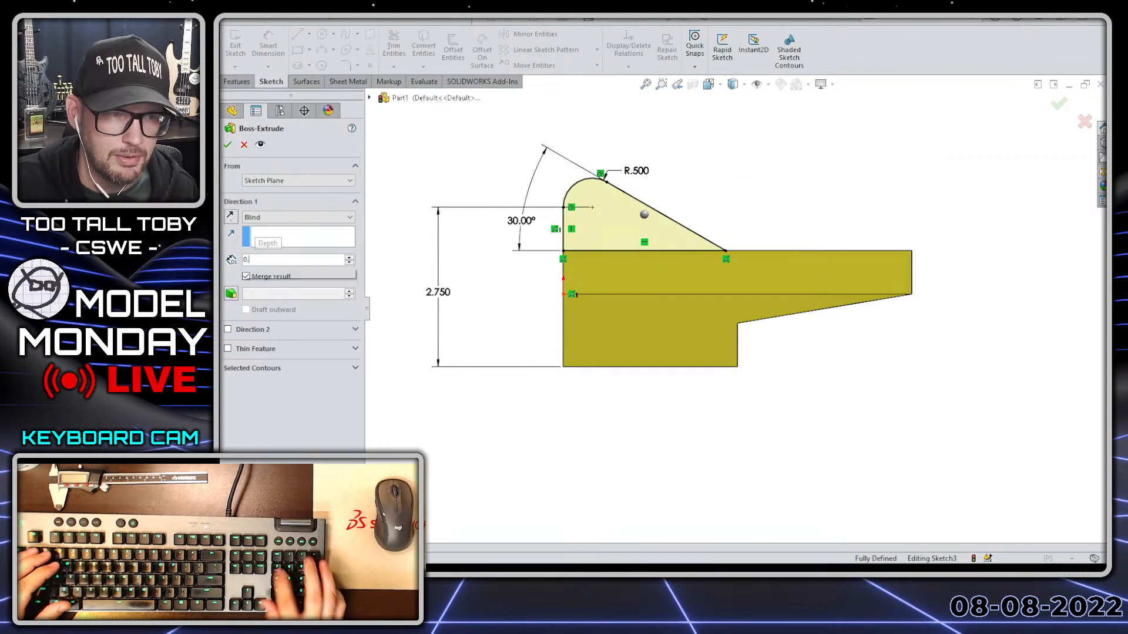
key(Return)
right_click(758, 193)
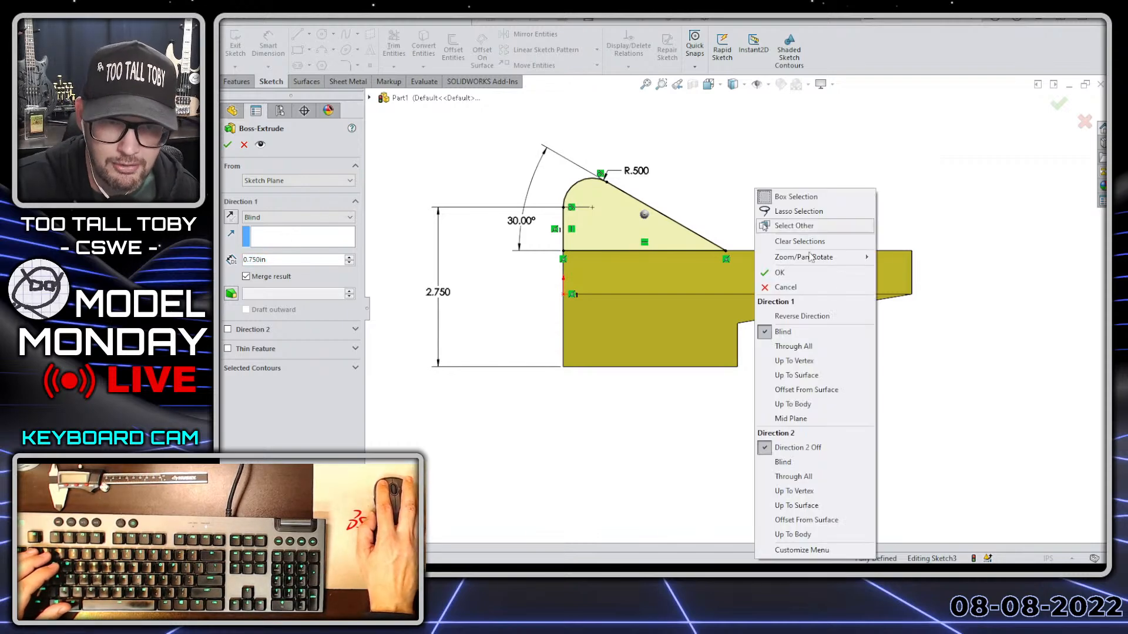
click(815, 420)
right_click(813, 416)
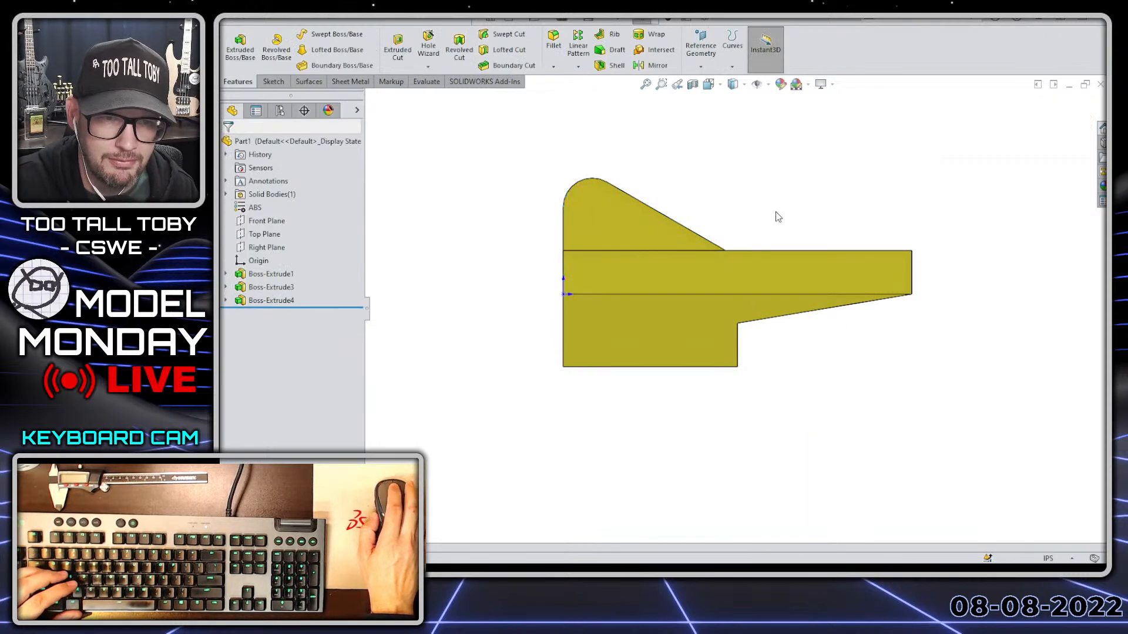
Sketch a 0.5 in diameter circle on the upright rib's front face, centered on its rounded corner.
click(584, 202)
click(640, 156)
key(s)
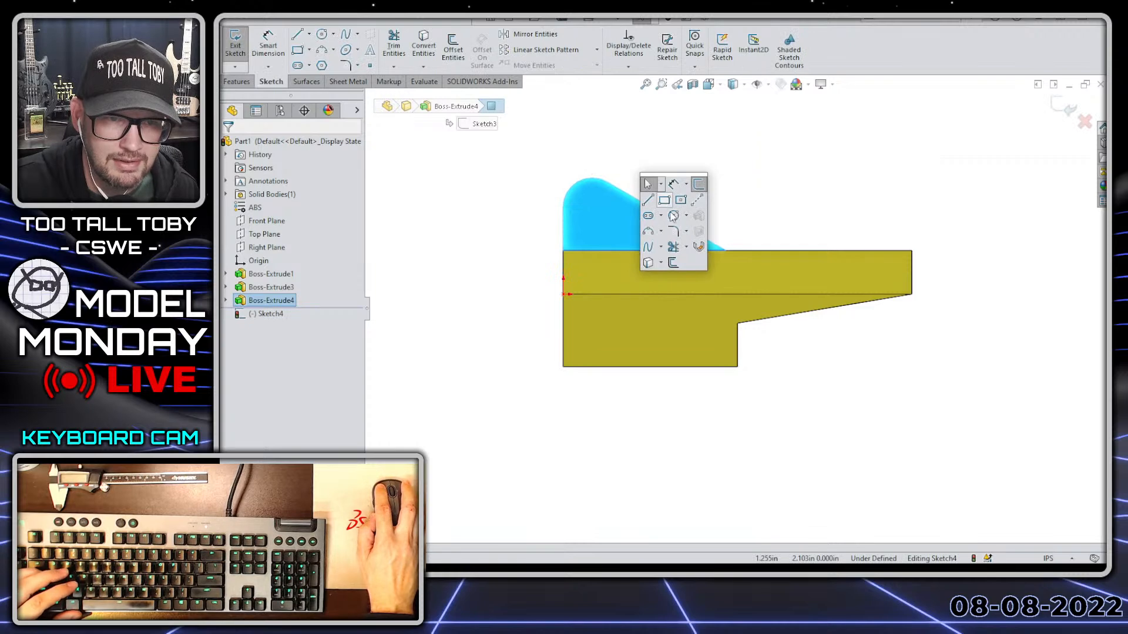
click(658, 182)
click(592, 208)
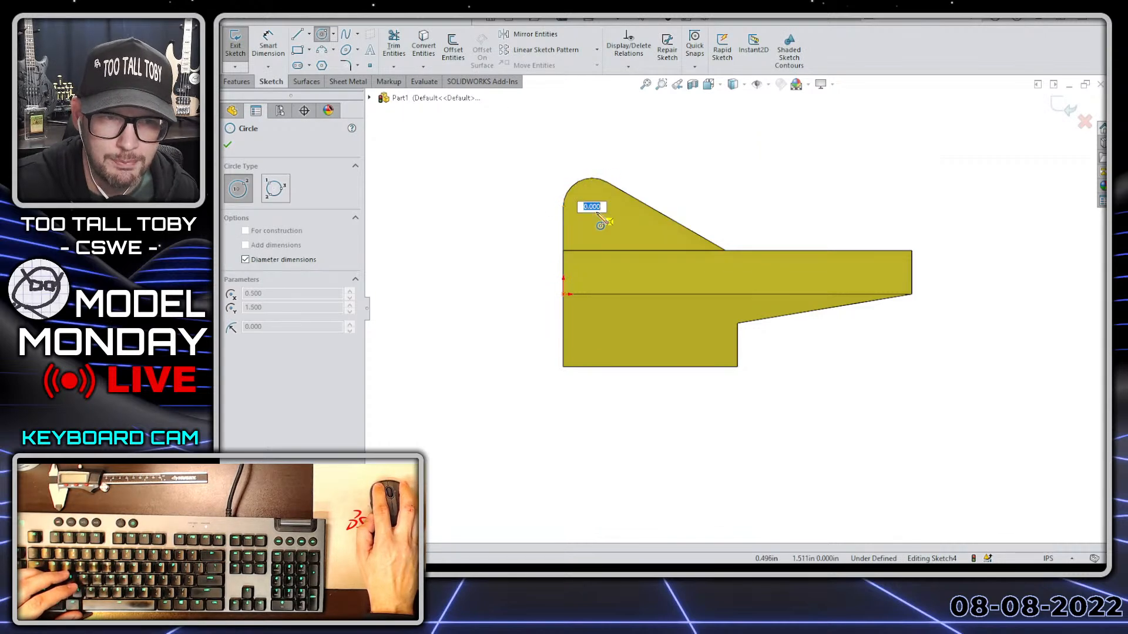
key(Return)
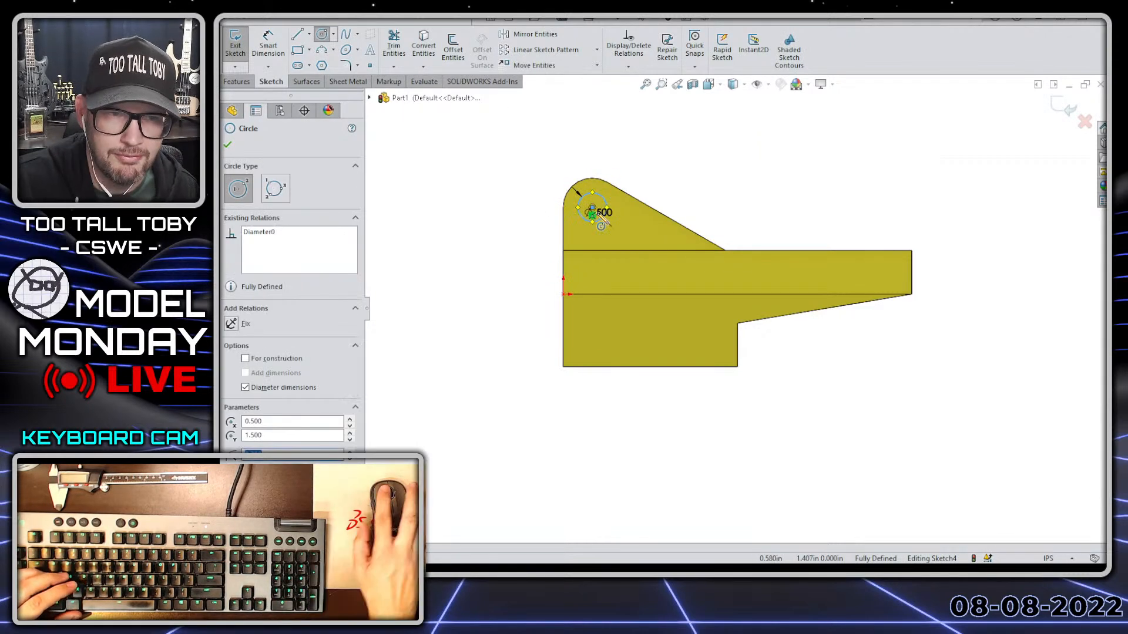
Cut the circle through the upright rib with the Through All end condition.
key(s)
click(635, 220)
right_click(768, 182)
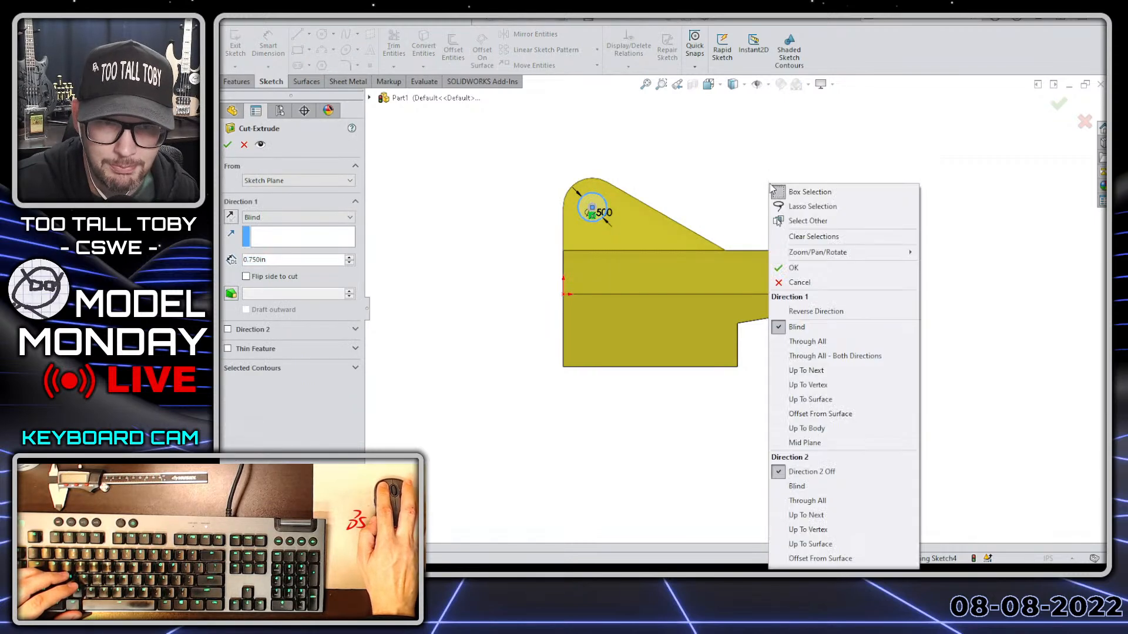
click(830, 344)
right_click(814, 265)
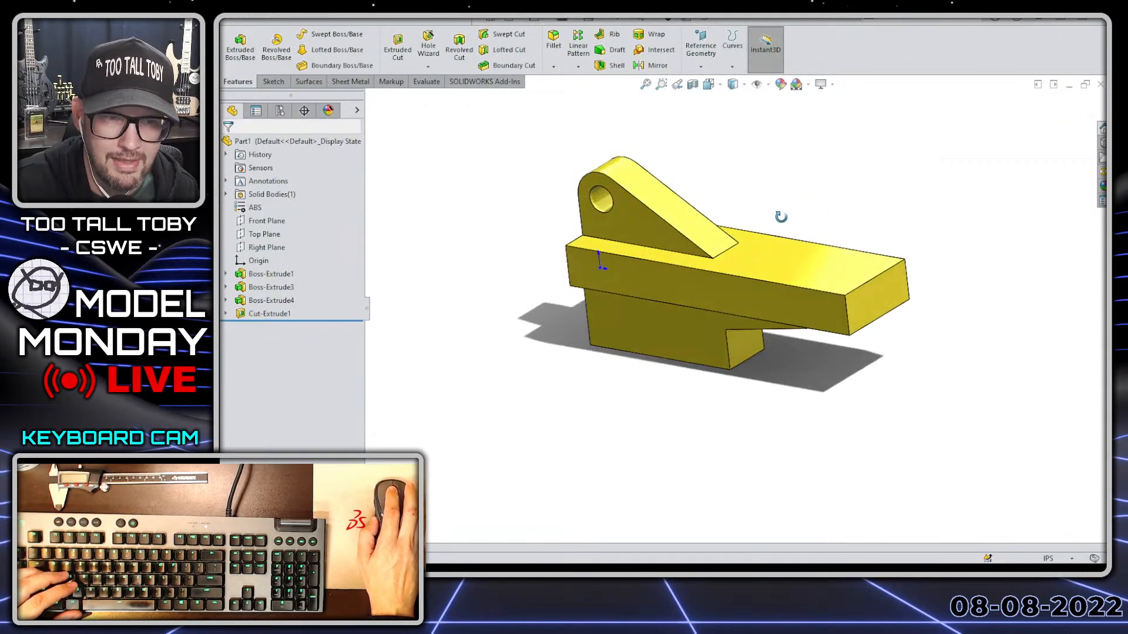
Start a sketch on the block's top face and draw a 0.5 in diameter circle near the end opposite the rib.
key(s)
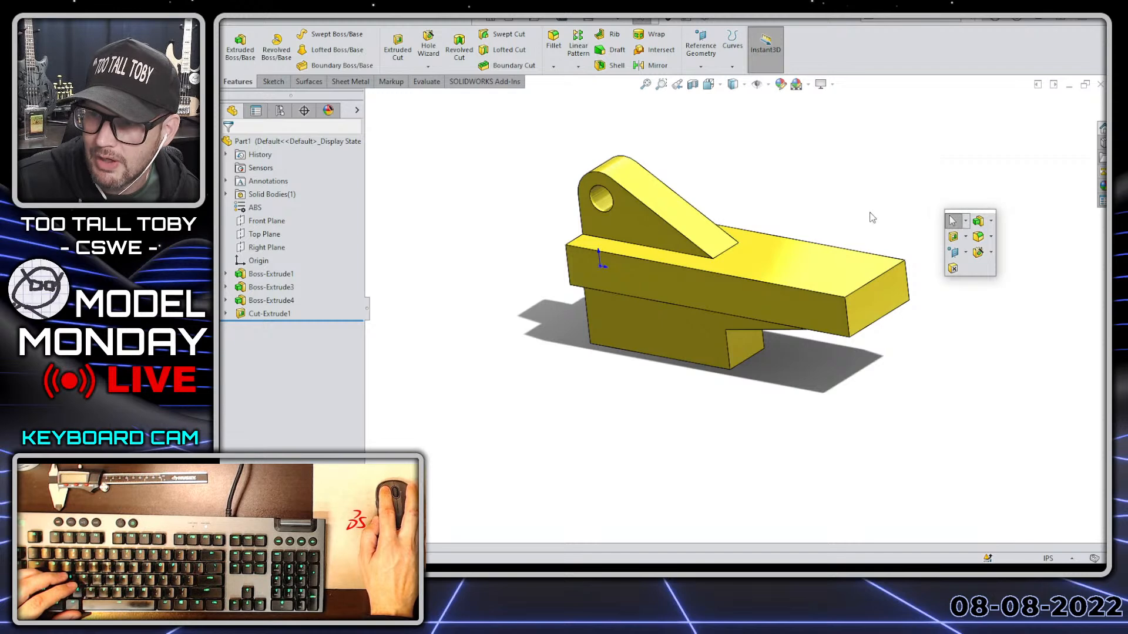
click(801, 267)
click(843, 235)
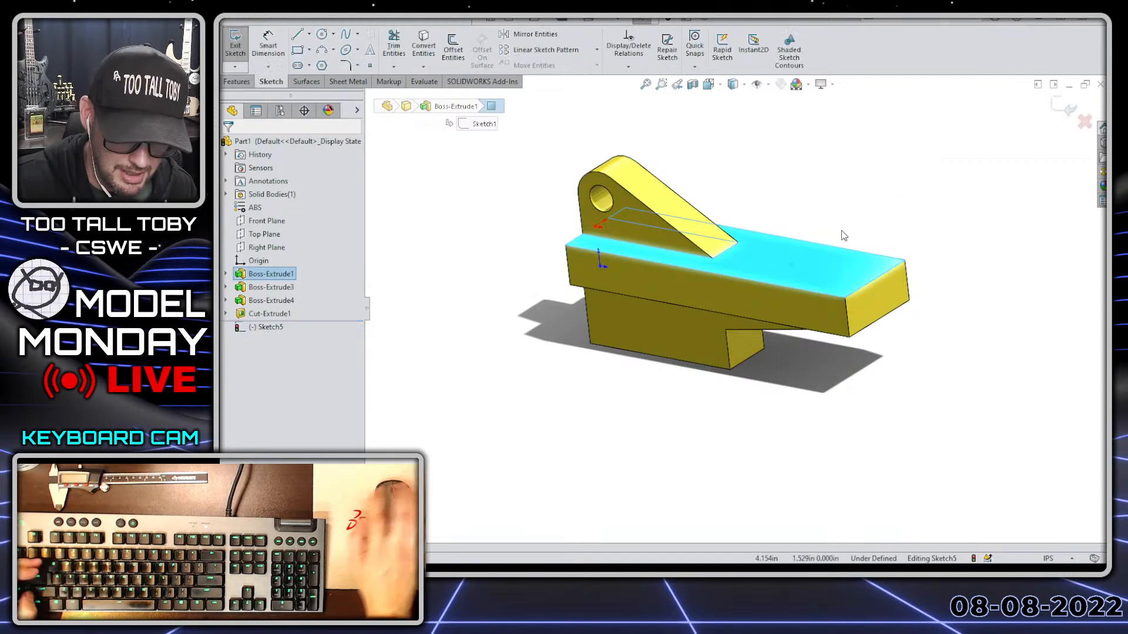
key(s)
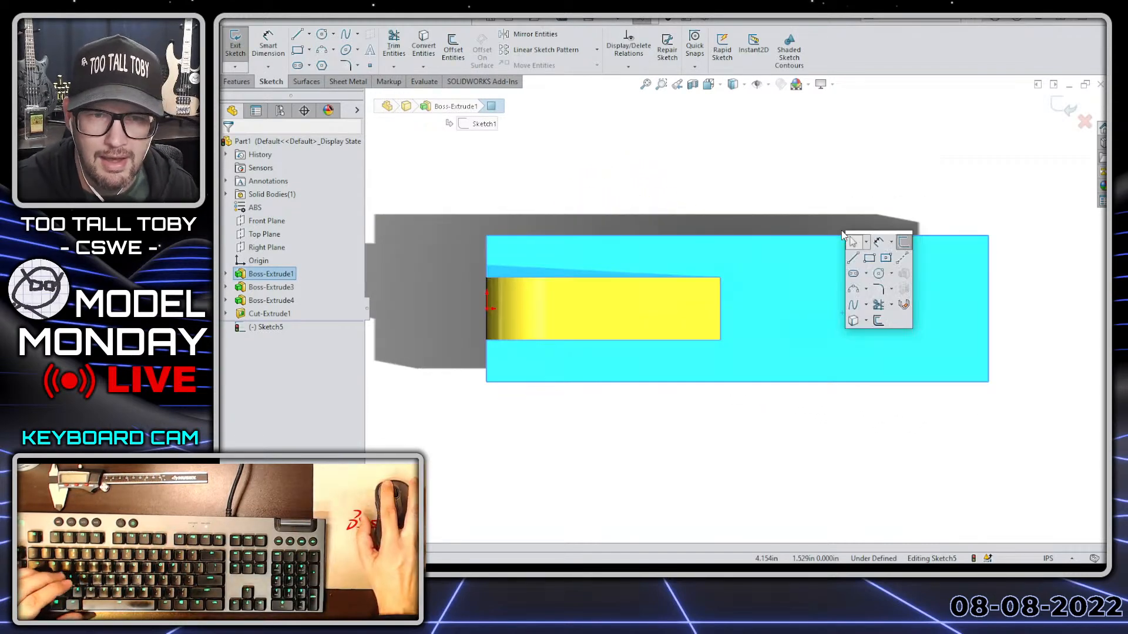
click(879, 274)
click(940, 309)
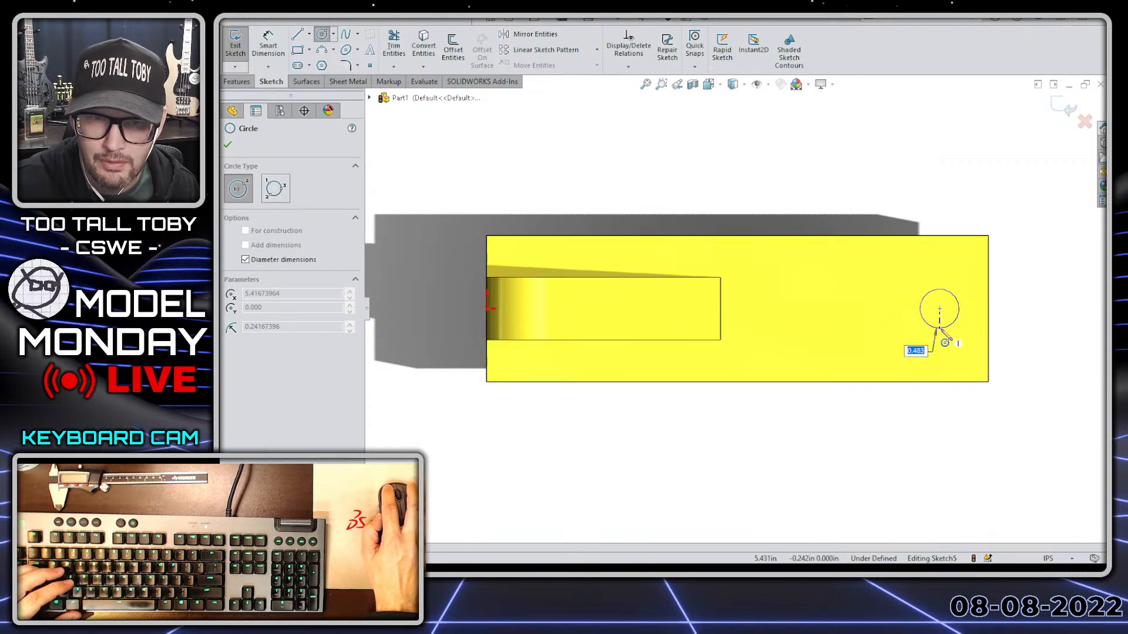
text(0)
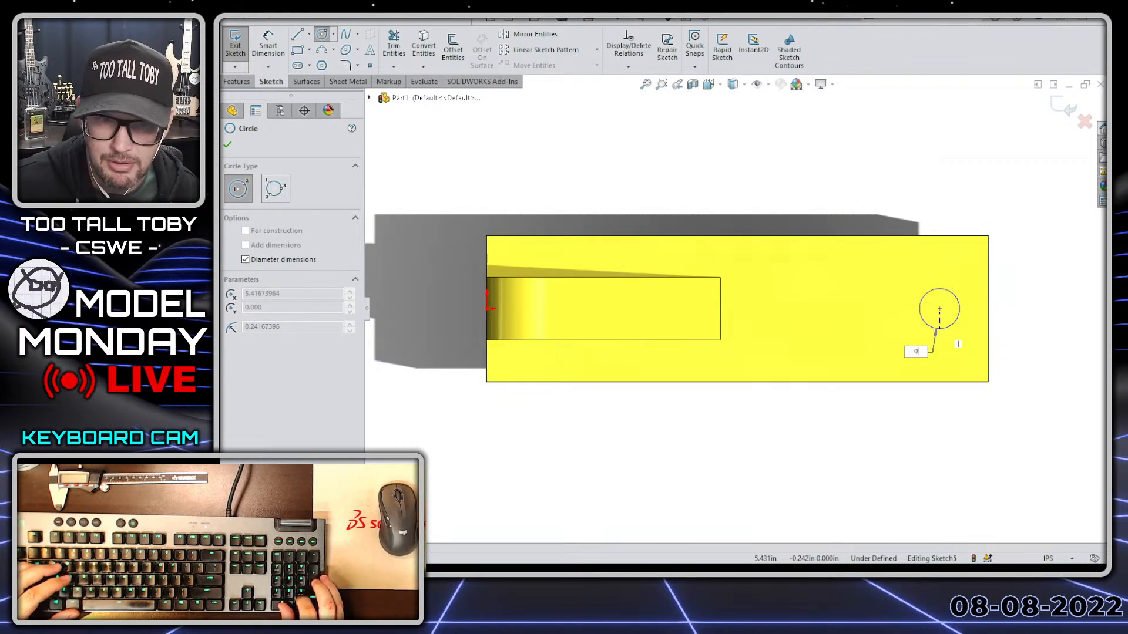
text(.5)
key(Return)
key(Escape)
Copy the circle toward the rib and make the two circles equal in size.
ctrl+drag(933, 328, 848, 322)
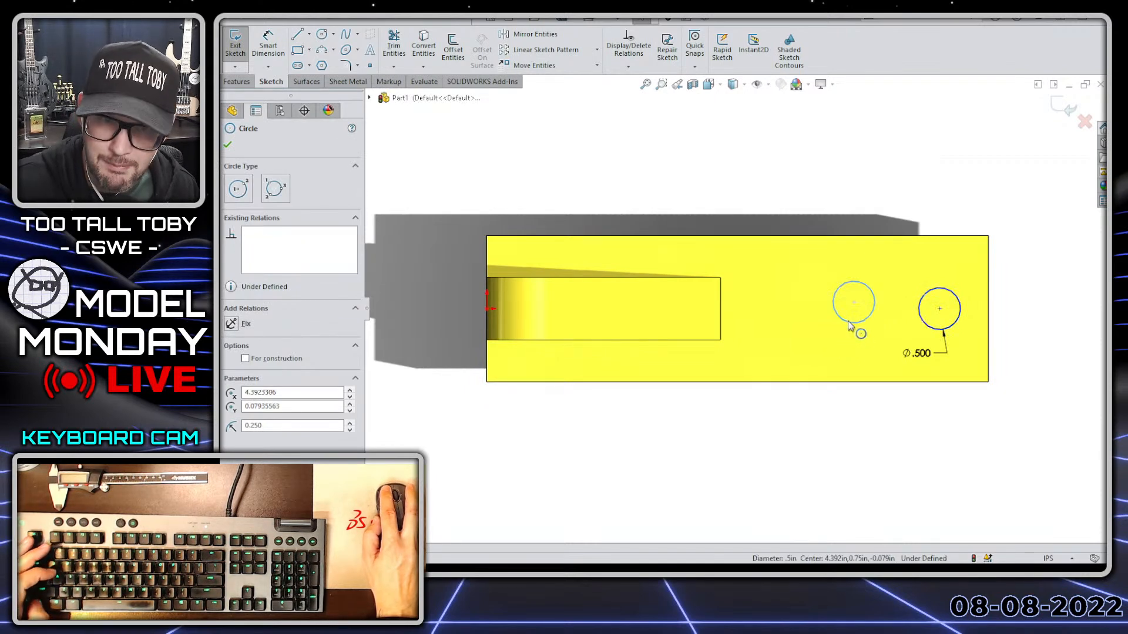
ctrl+click(929, 330)
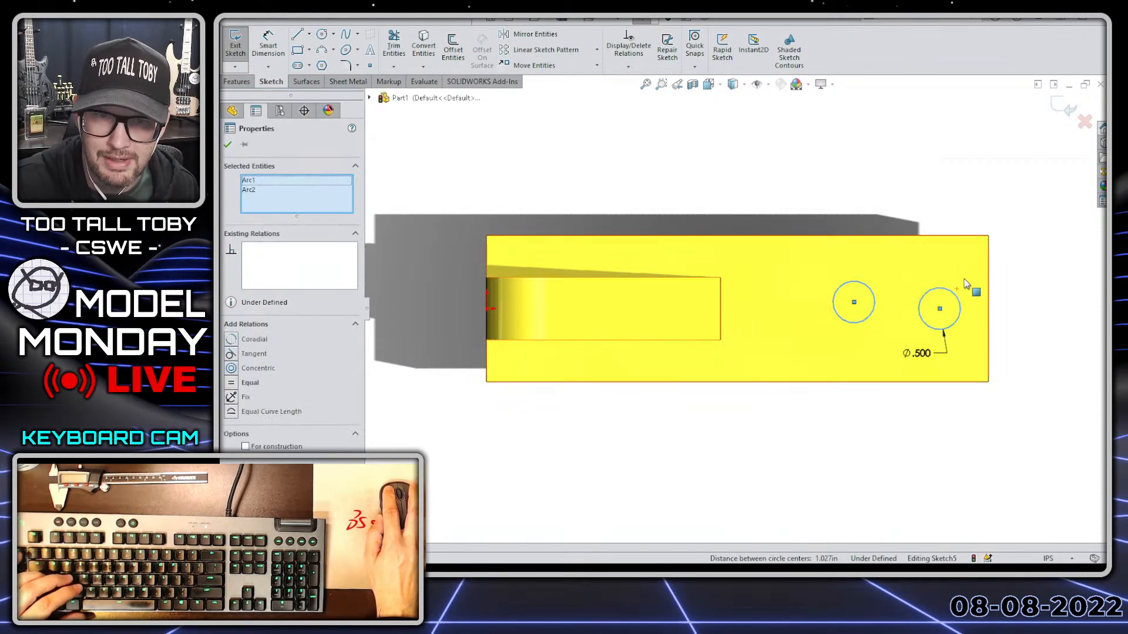
click(251, 382)
Align both circle centers horizontally with the origin.
key(Escape)
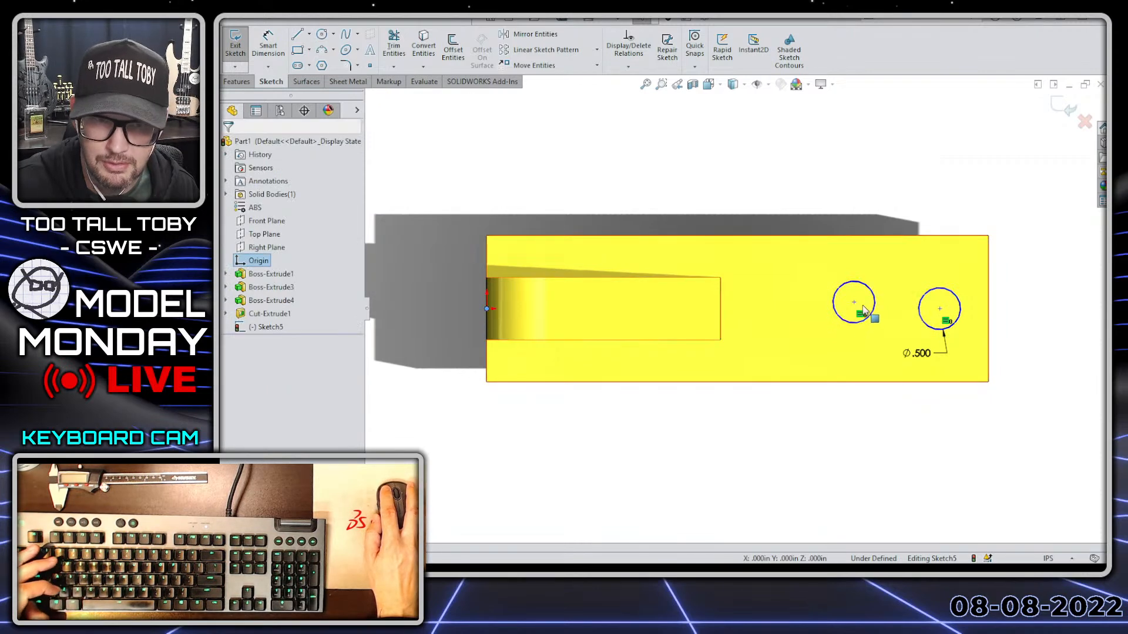
ctrl+click(854, 302)
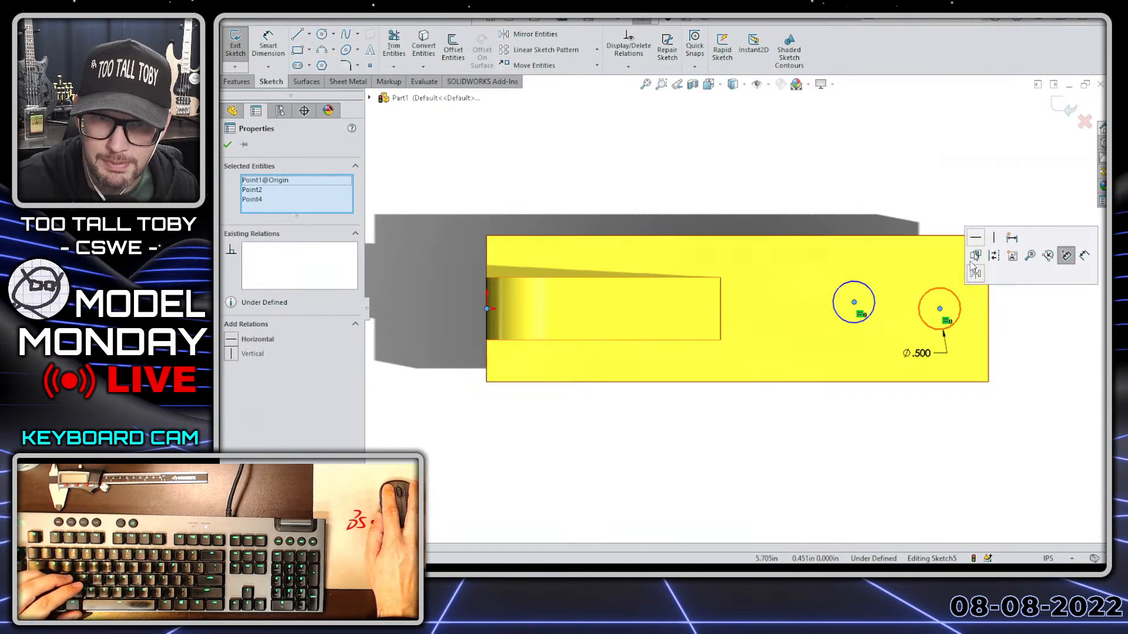
click(978, 254)
Dimension the outer circle's center 0.75 in from the block's free end edge.
key(s)
click(932, 214)
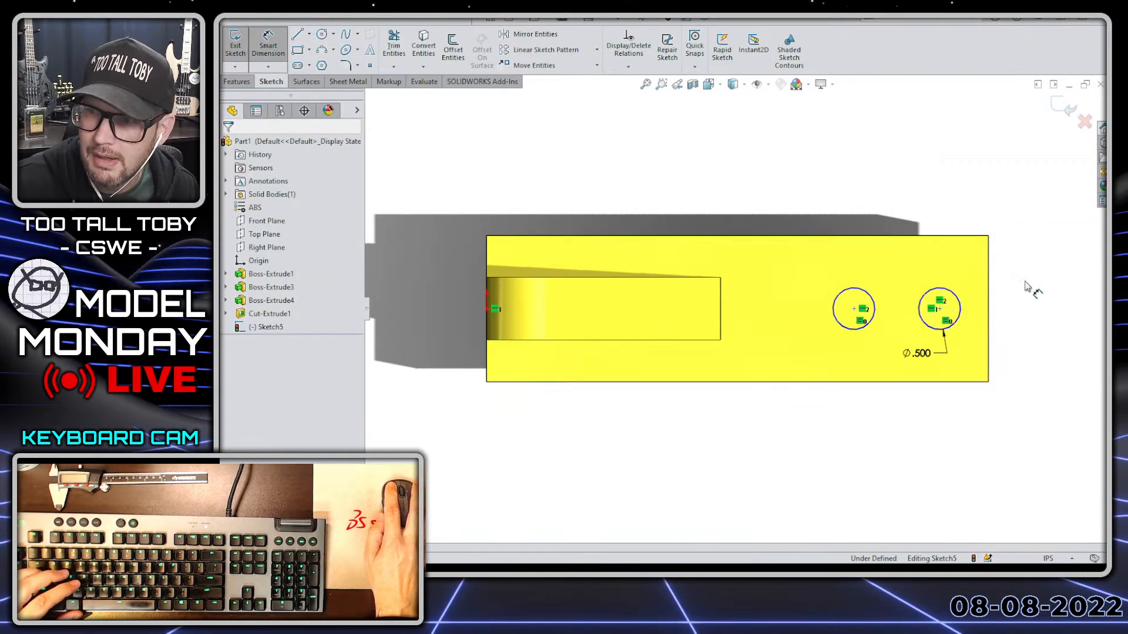
click(959, 305)
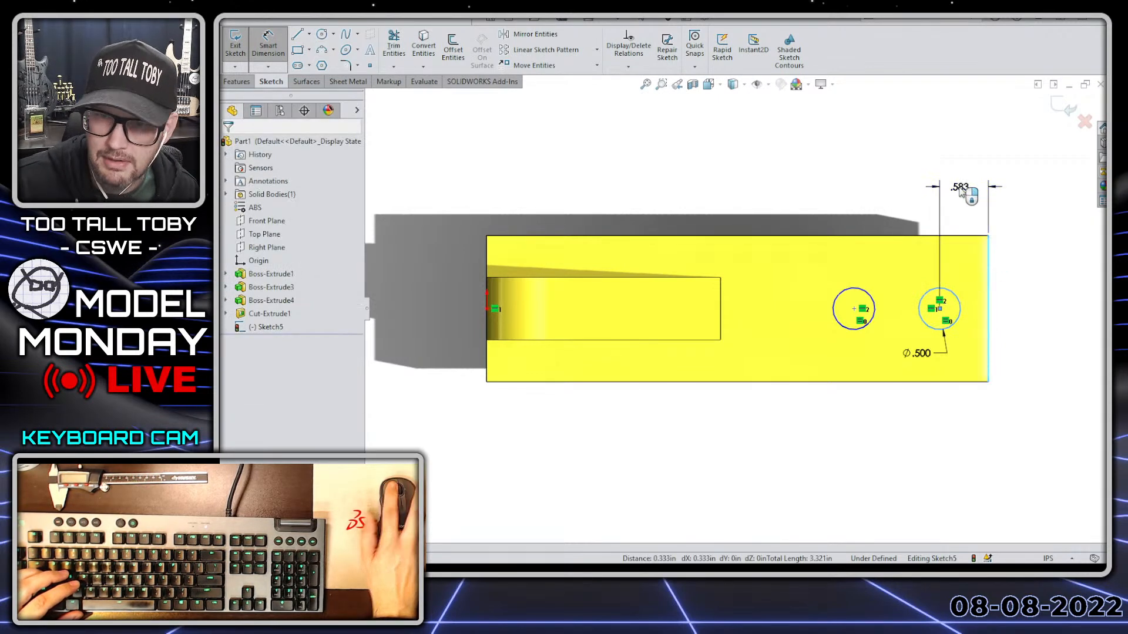
click(958, 188)
key(Return)
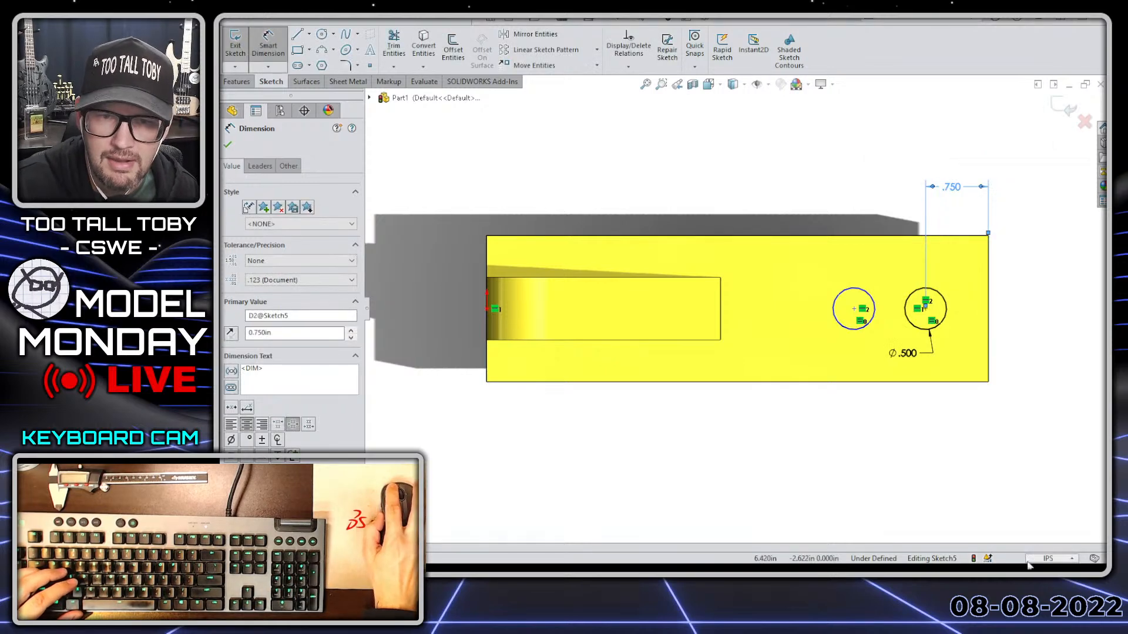
Dimension the inner circle's center 2 in from the block's free end edge.
click(988, 371)
click(875, 332)
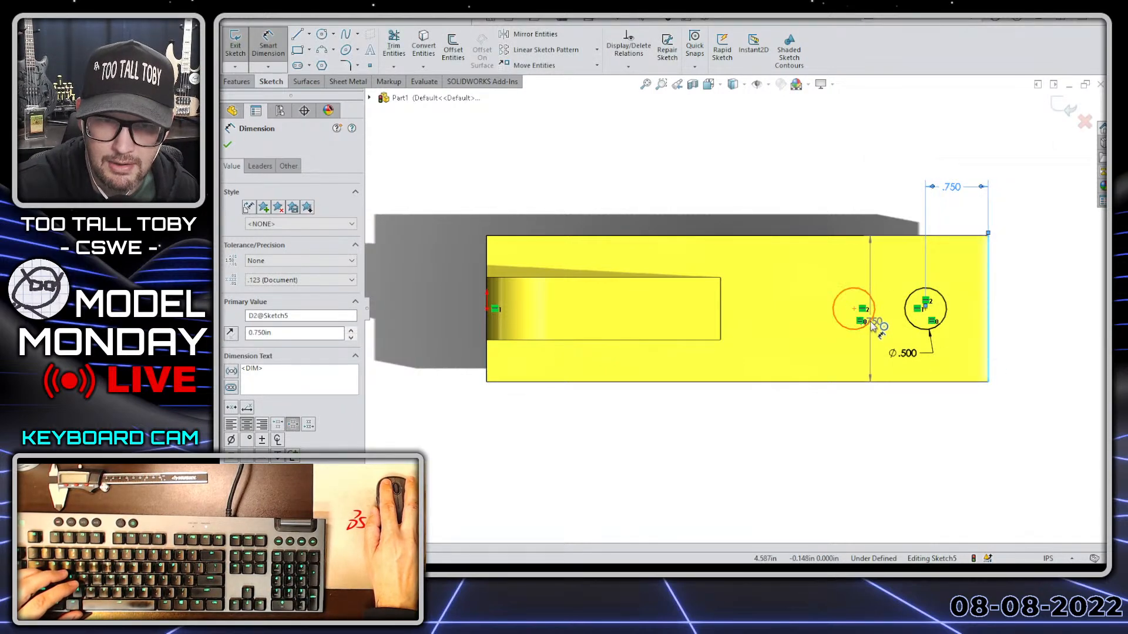
click(921, 438)
text(2)
key(Return)
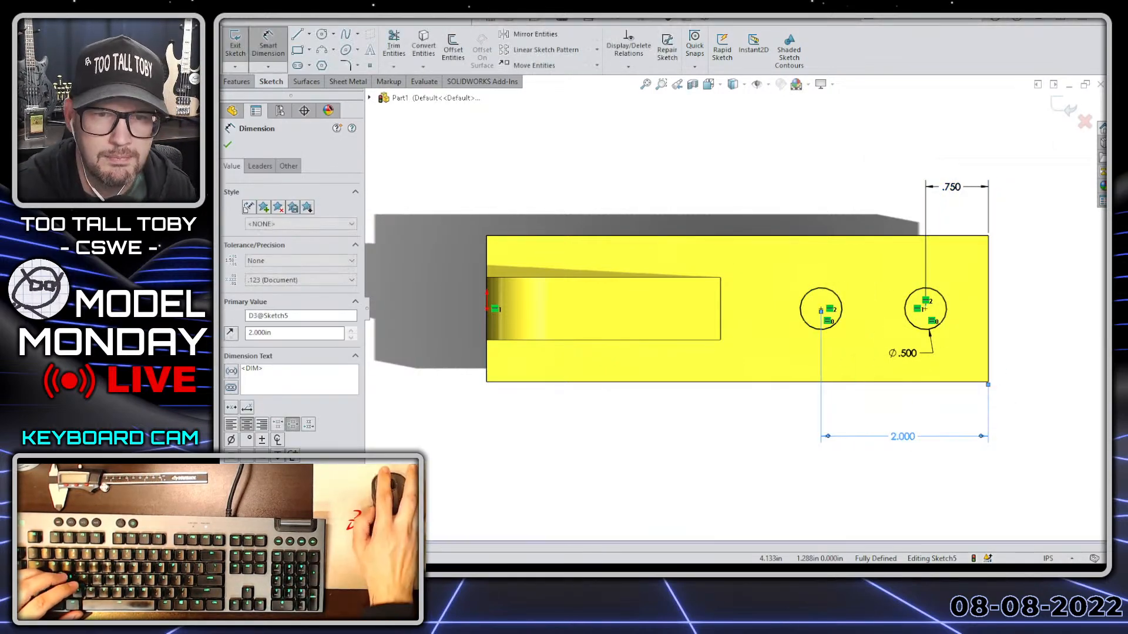
Cut both circles through the block with the Through All end condition.
right_click(846, 270)
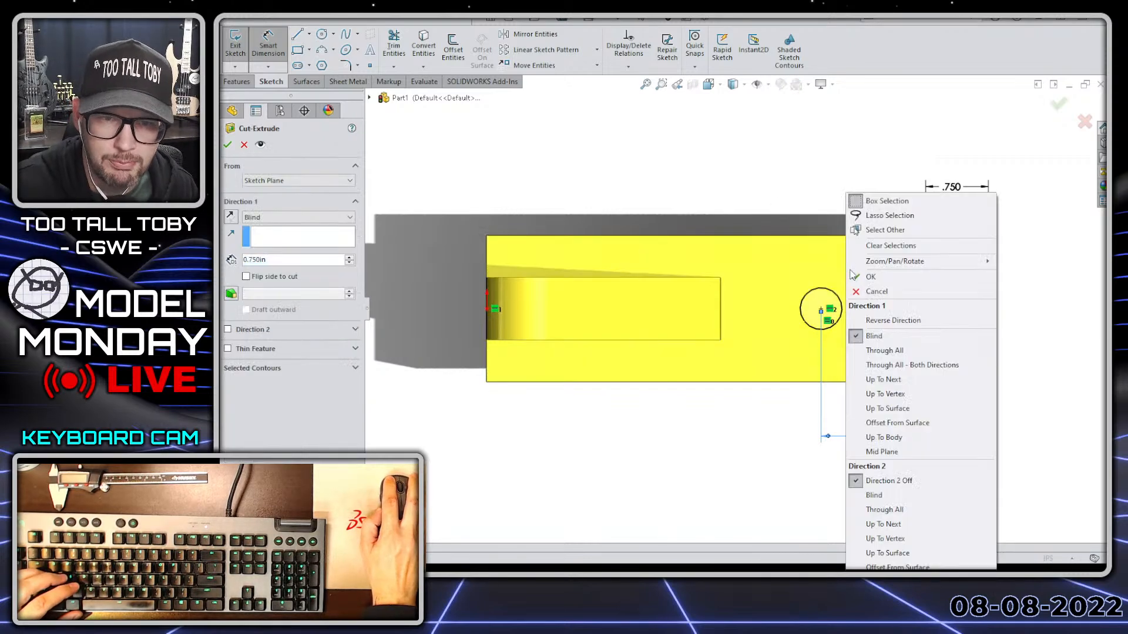
click(886, 351)
key(Return)
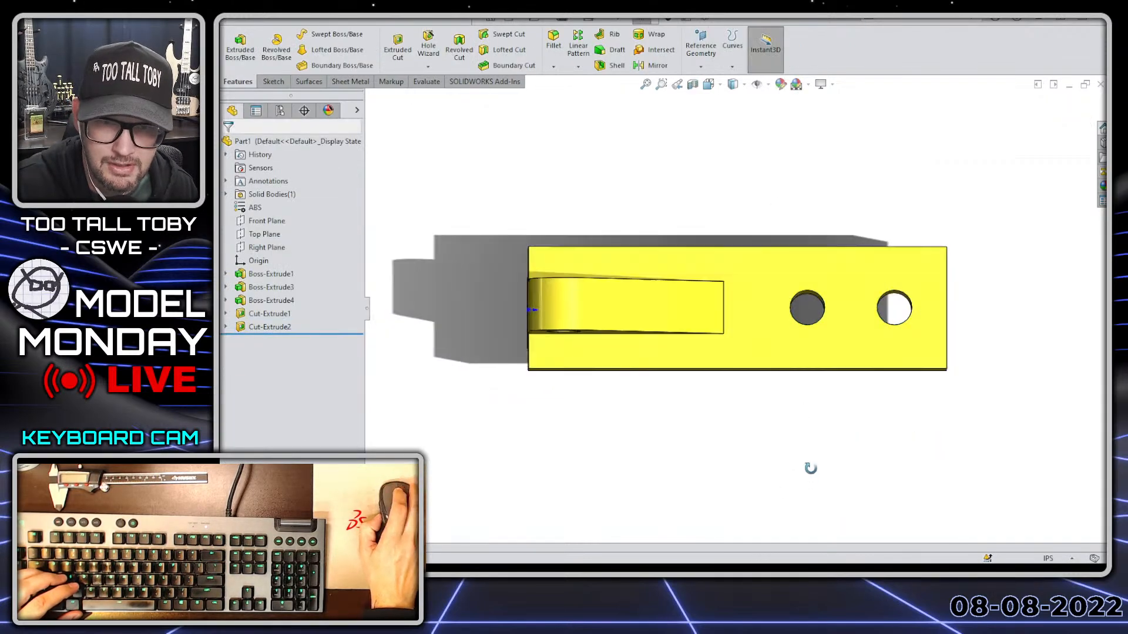
Apply a constant size fillet with a 0.5 in radius to the two vertical corner edges at the block's free end.
middle_drag(810, 466, 871, 156)
key(s)
click(908, 178)
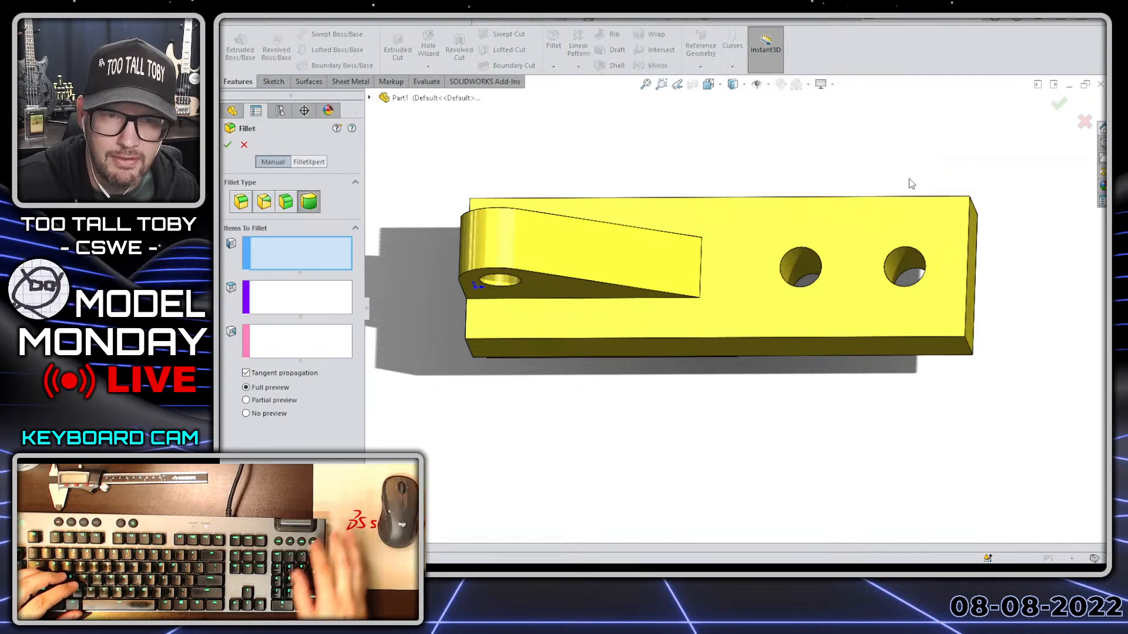
click(241, 201)
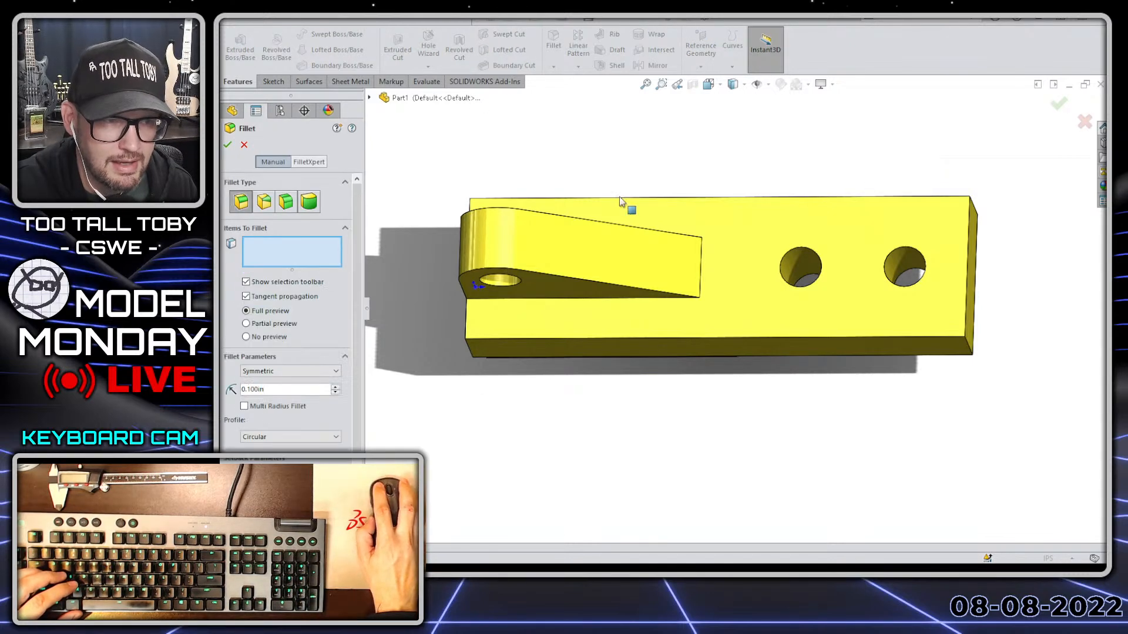
double_click(292, 390)
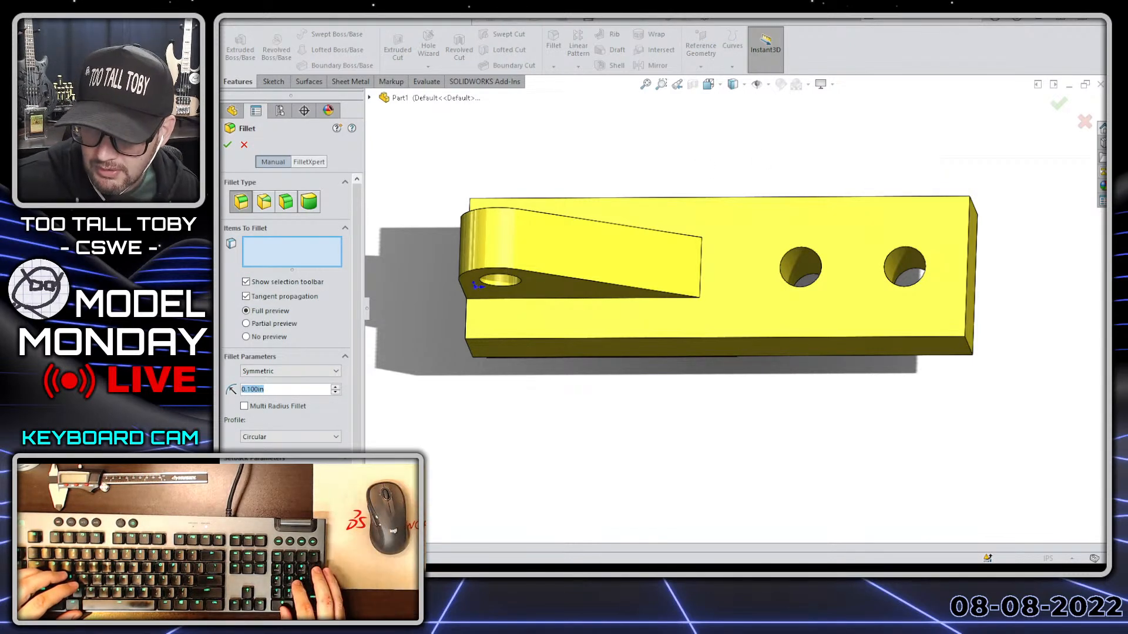
text(.5)
key(Return)
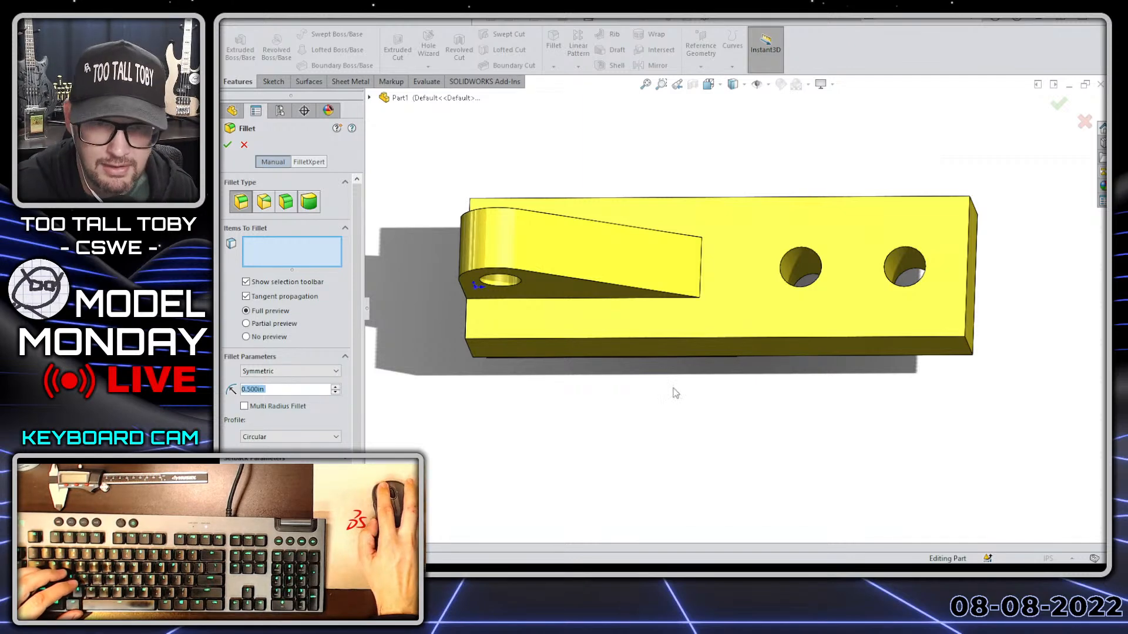
click(970, 351)
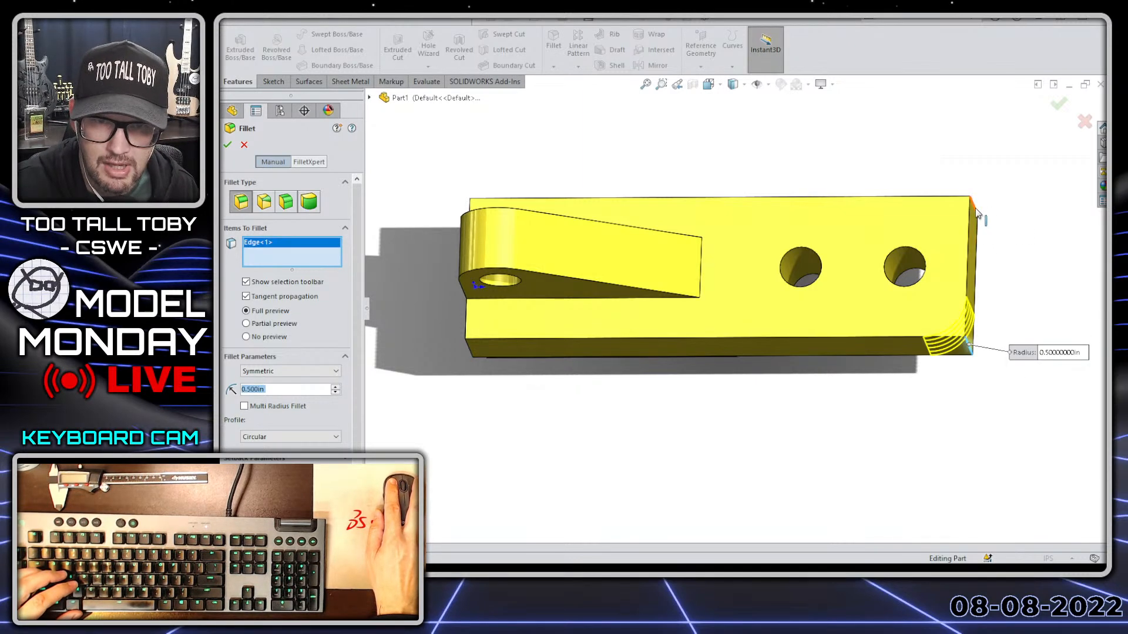
key(Return)
middle_drag(972, 209, 693, 392)
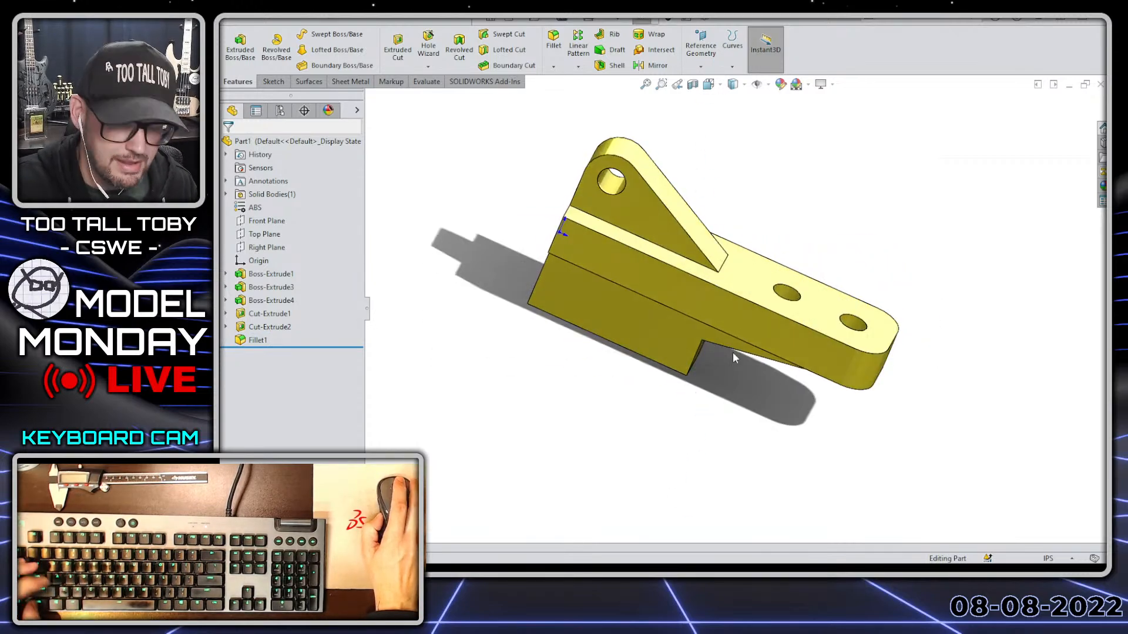
Undo the last fillet on the block's end corners.
key(ctrl+z)
middle_drag(733, 356, 825, 246)
click(838, 200)
middle_drag(838, 200, 776, 182)
click(924, 254)
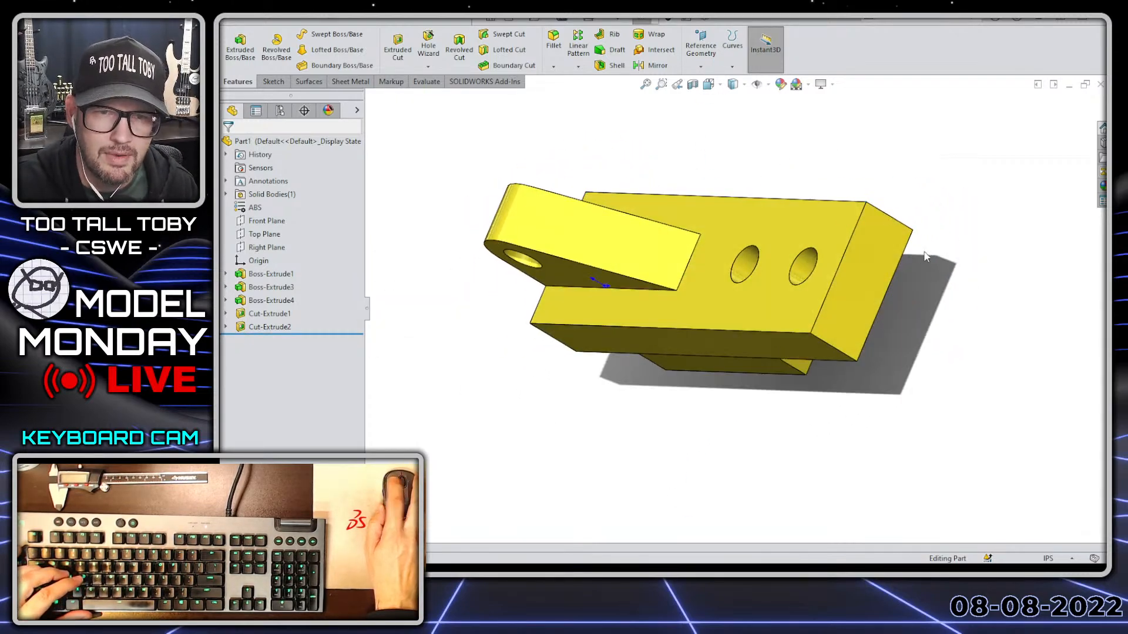
scroll(885, 257, up, 2)
key(s)
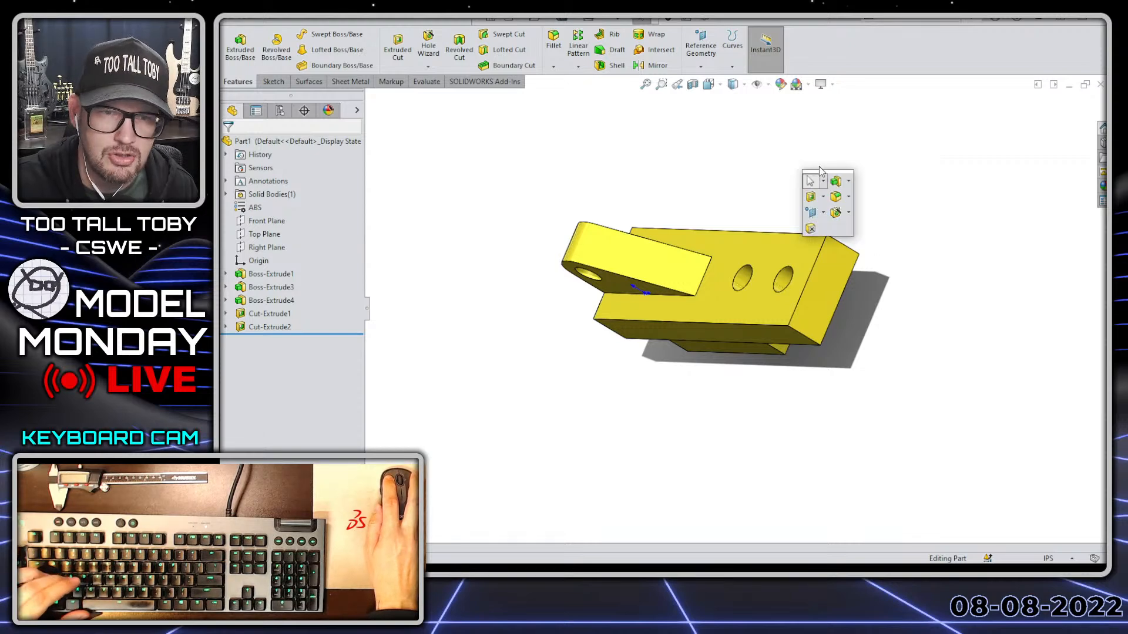
click(833, 201)
click(804, 343)
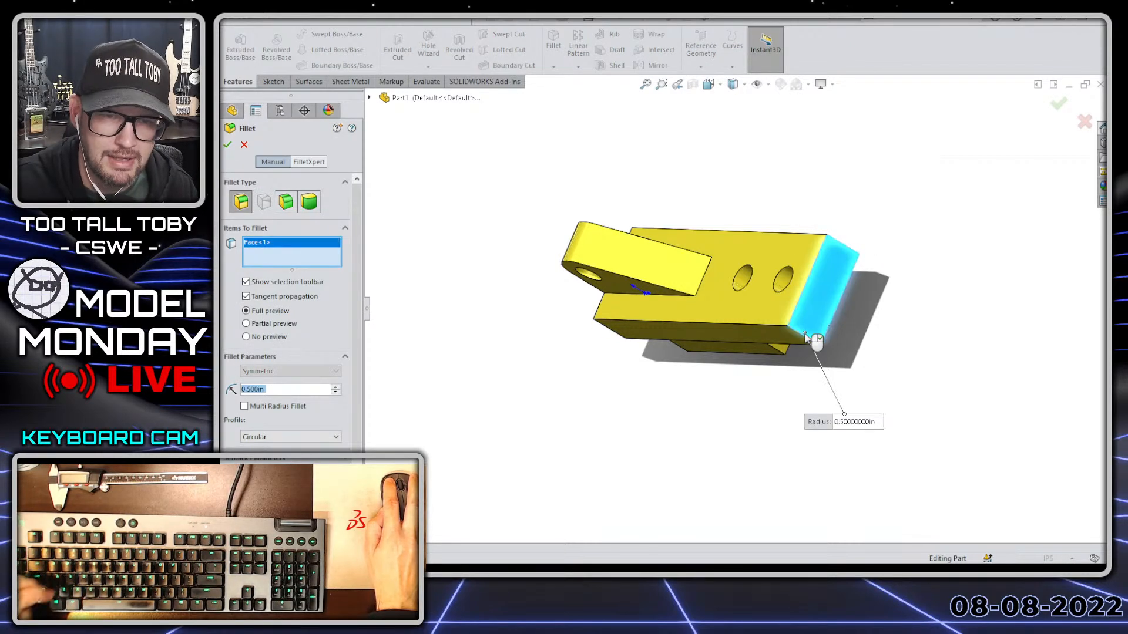
key(Escape)
key(s)
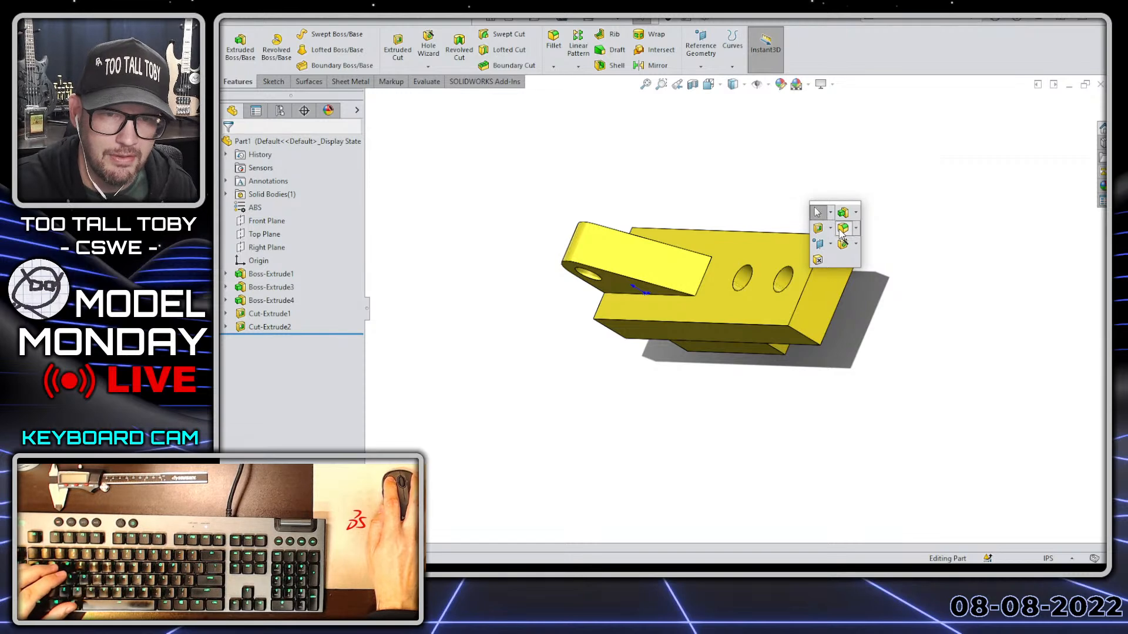
click(841, 233)
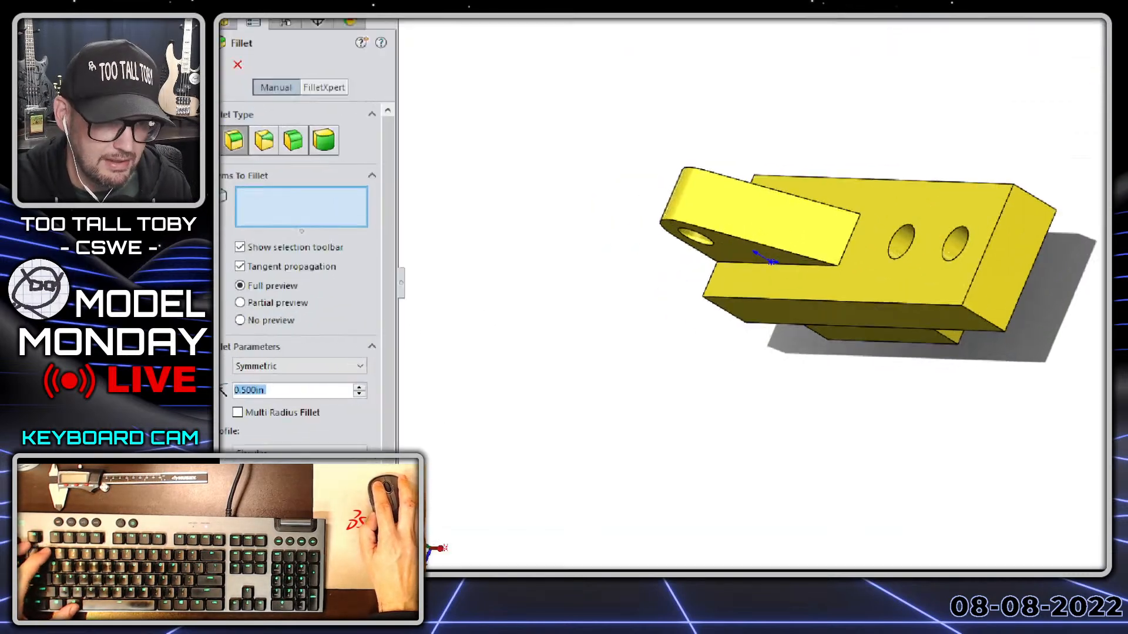
ctrl+shift+drag(300, 380, 443, 363)
ctrl+shift+drag(373, 27, 463, 116)
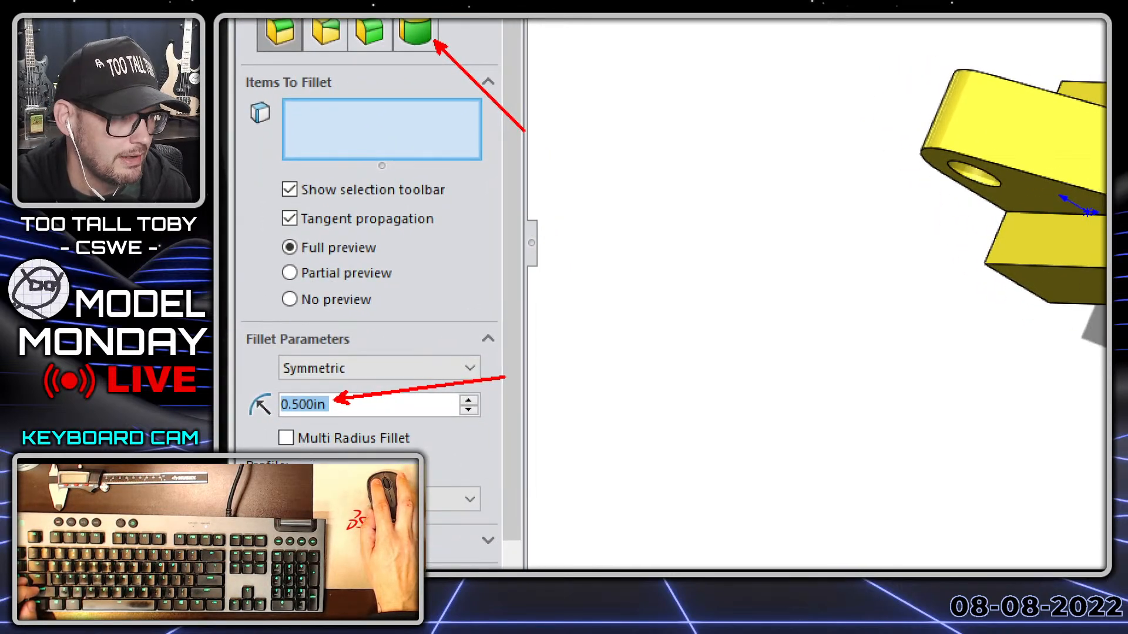
ctrl+shift+drag(297, 50, 364, 182)
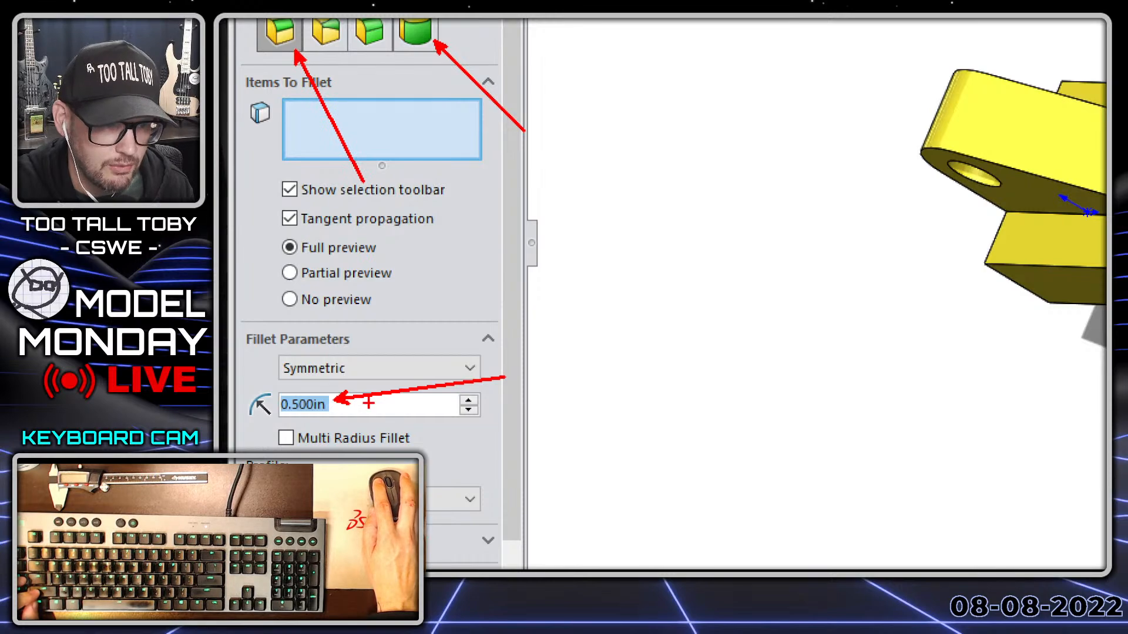
ctrl+shift+drag(342, 405, 506, 406)
ctrl+shift+drag(383, 423, 482, 469)
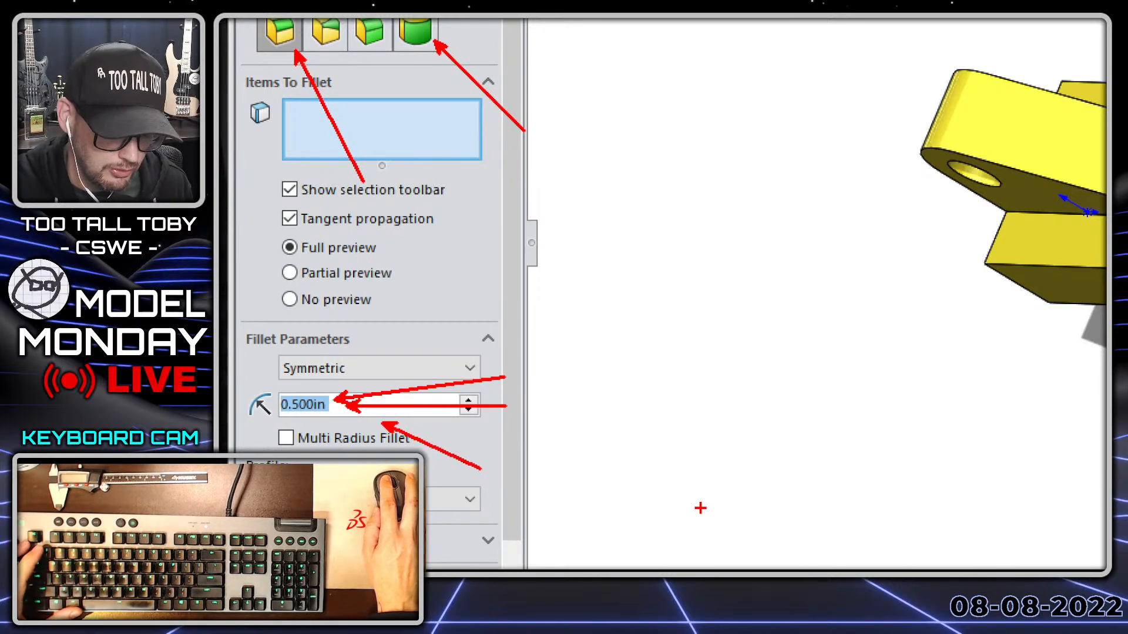
key(Escape)
key(Escape)
Round the two vertical corner edges at the block's free end with a 0.5 in radius constant size fillet.
key(s)
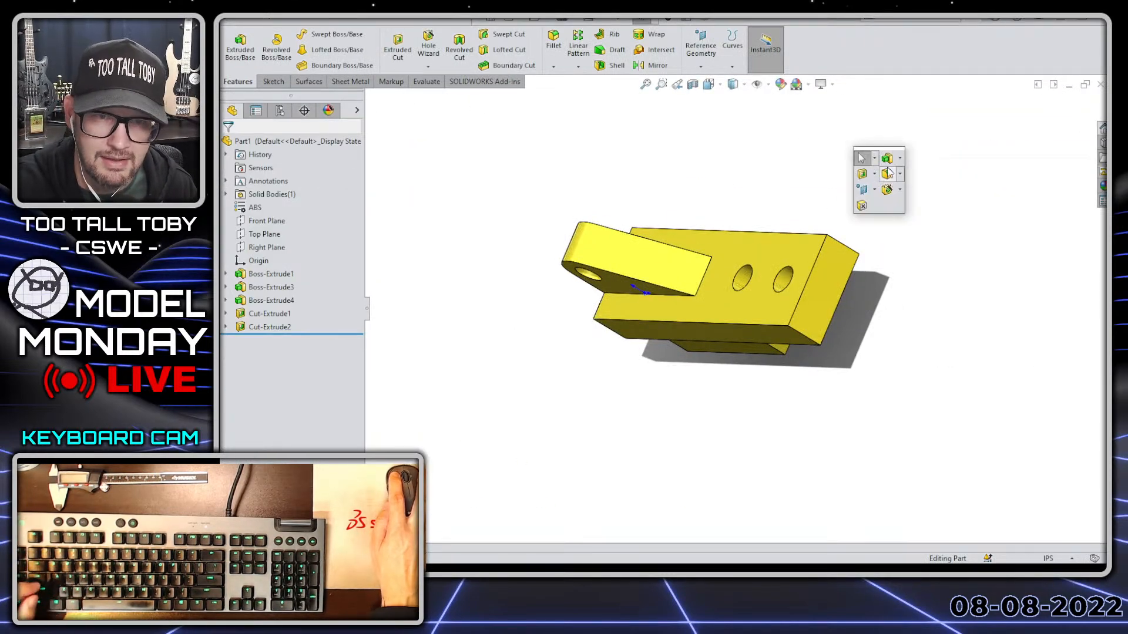
click(887, 172)
text(0.52)
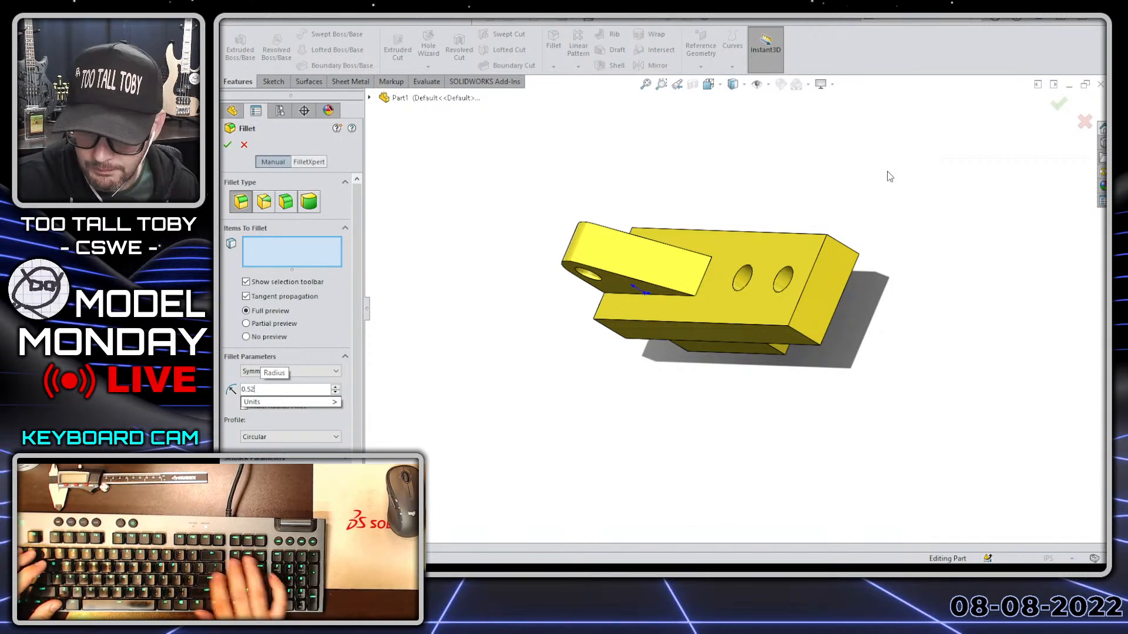
key(BackSpace)
key(Return)
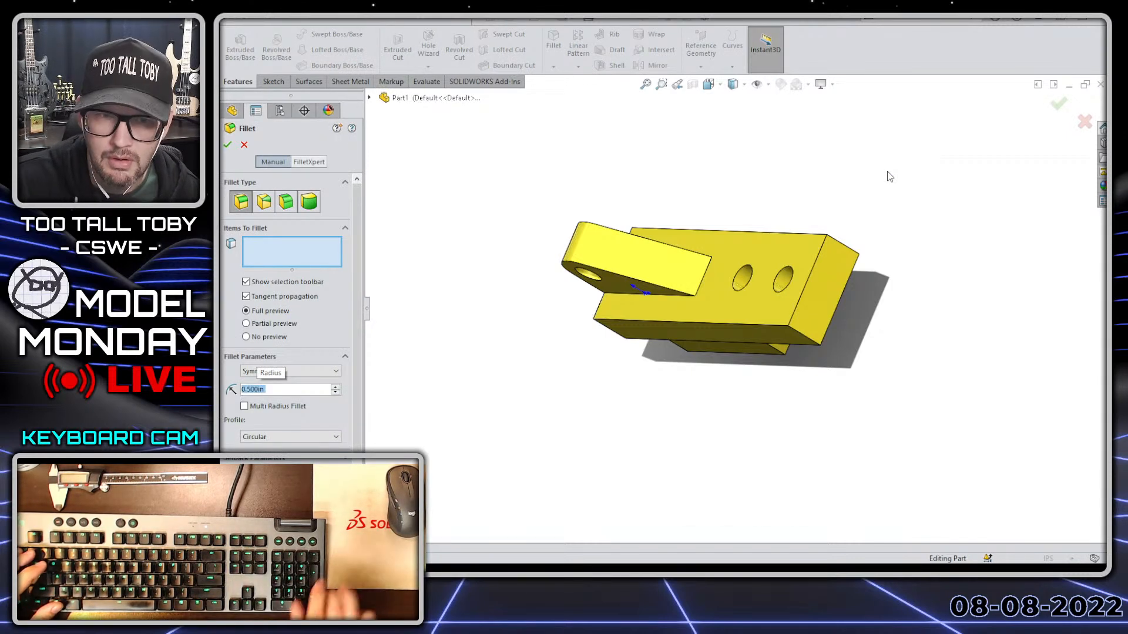
click(806, 306)
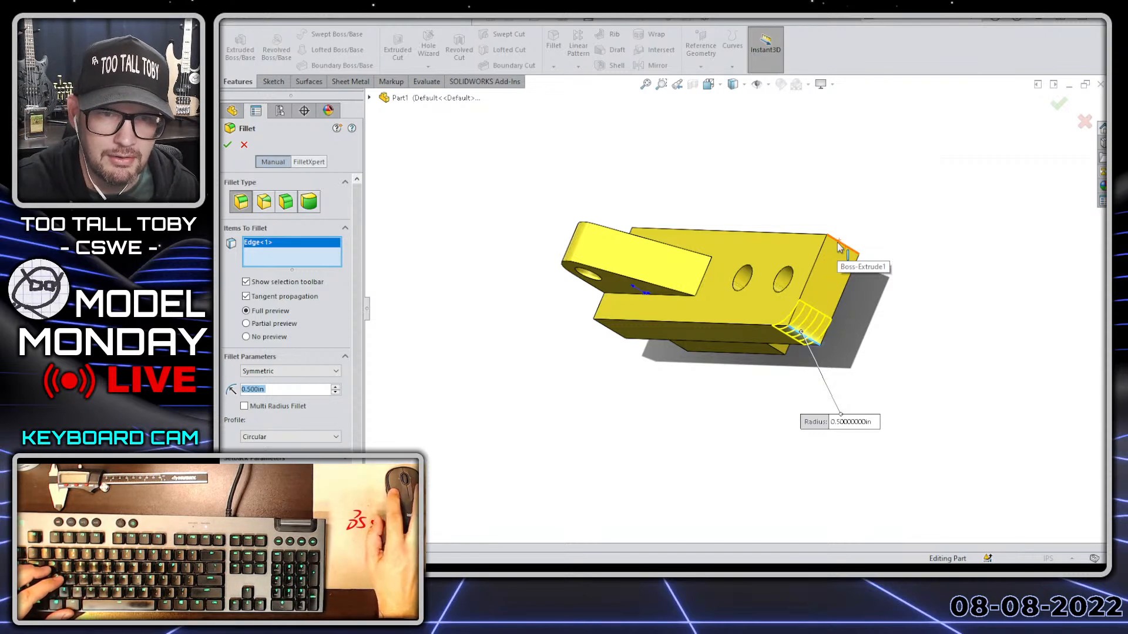
right_click(839, 247)
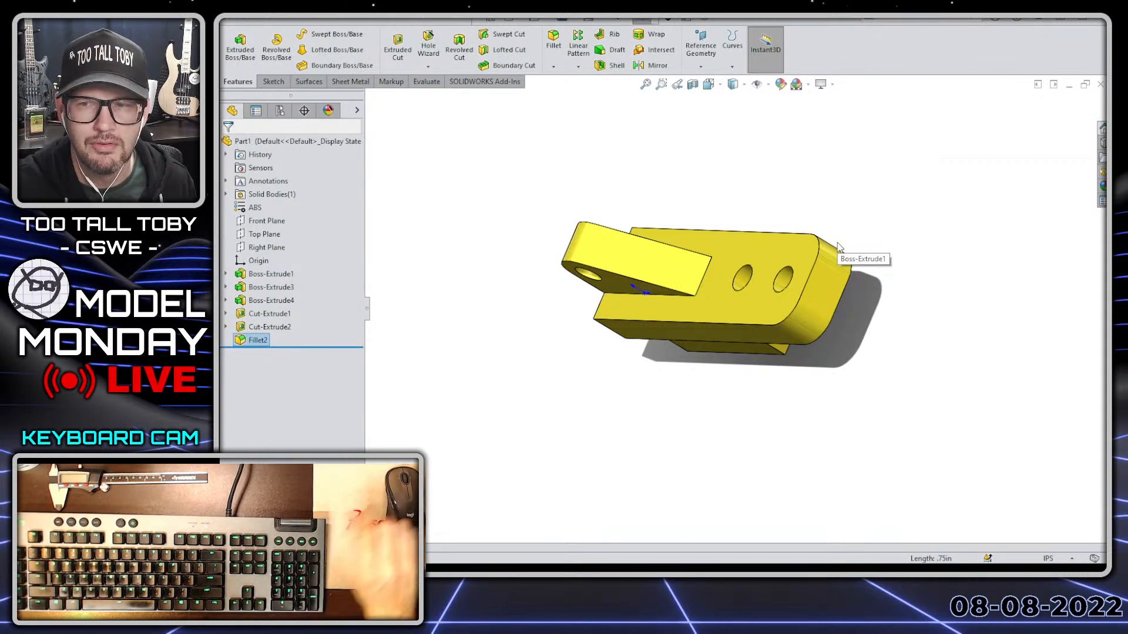
Undo the last fillet on the block's two end corners.
middle_drag(825, 219, 893, 210)
scroll(915, 294, down, 2)
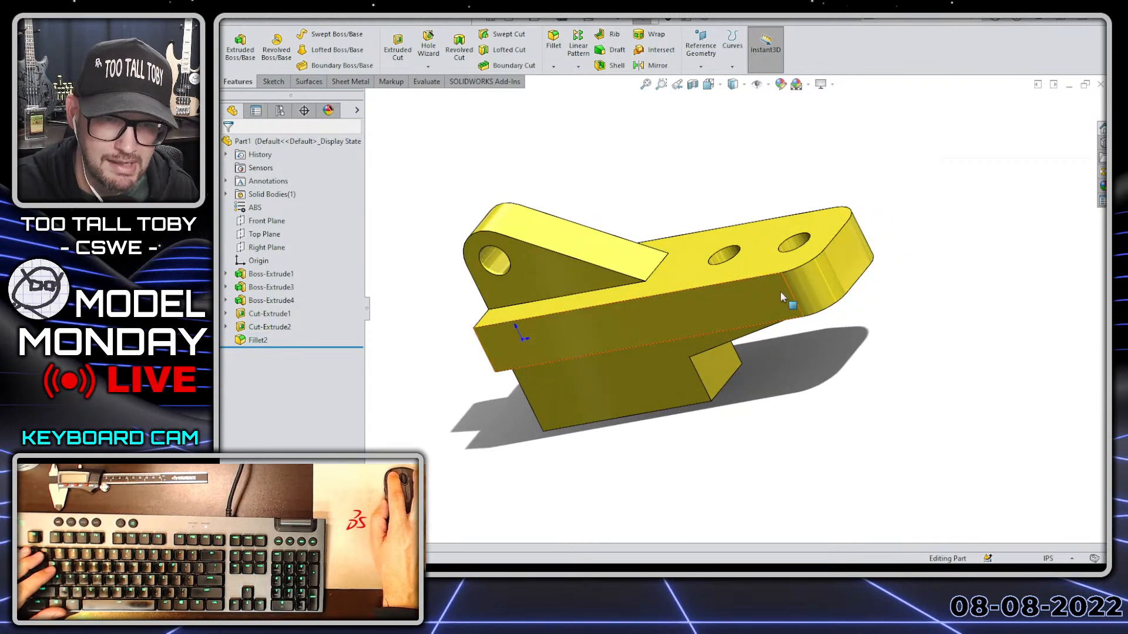
middle_drag(864, 212, 872, 431)
key(ctrl+z)
middle_drag(806, 409, 832, 202)
scroll(832, 200, up, 1)
Apply a symmetric 0.5 in radius fillet to both vertical corner edges at the block's free end.
key(s)
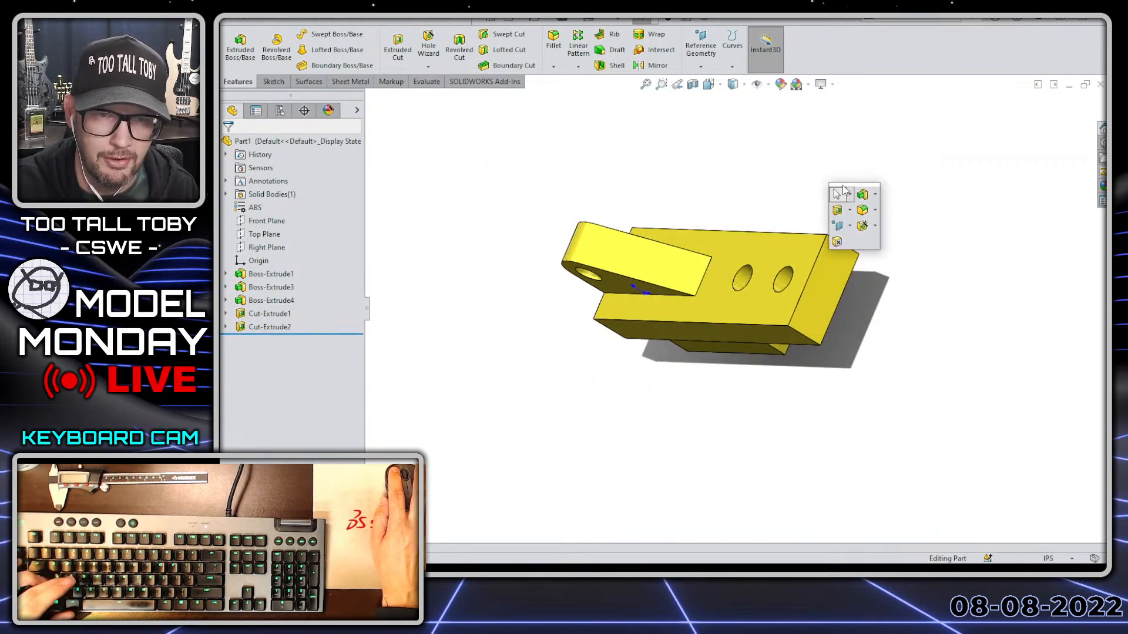
click(862, 210)
text(0.5)
key(Return)
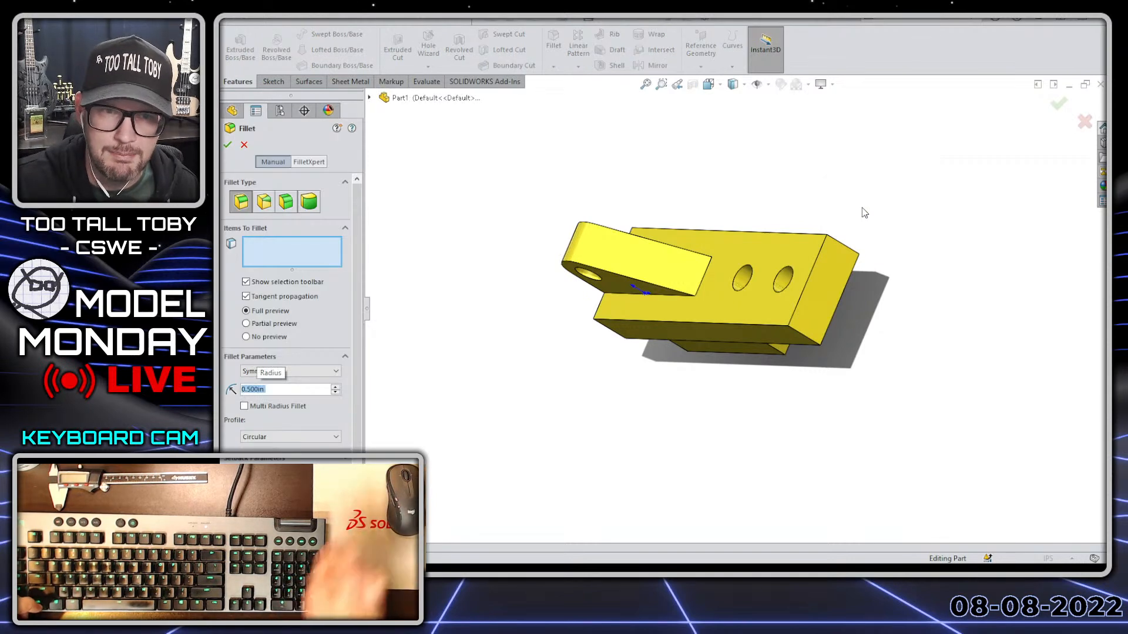
click(811, 343)
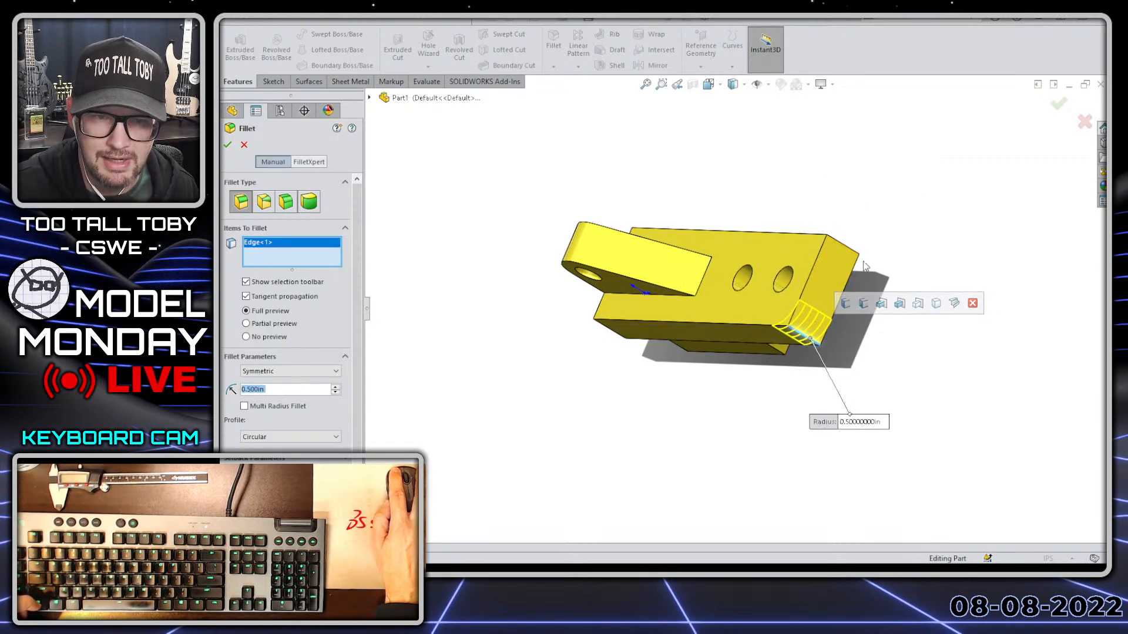
click(838, 242)
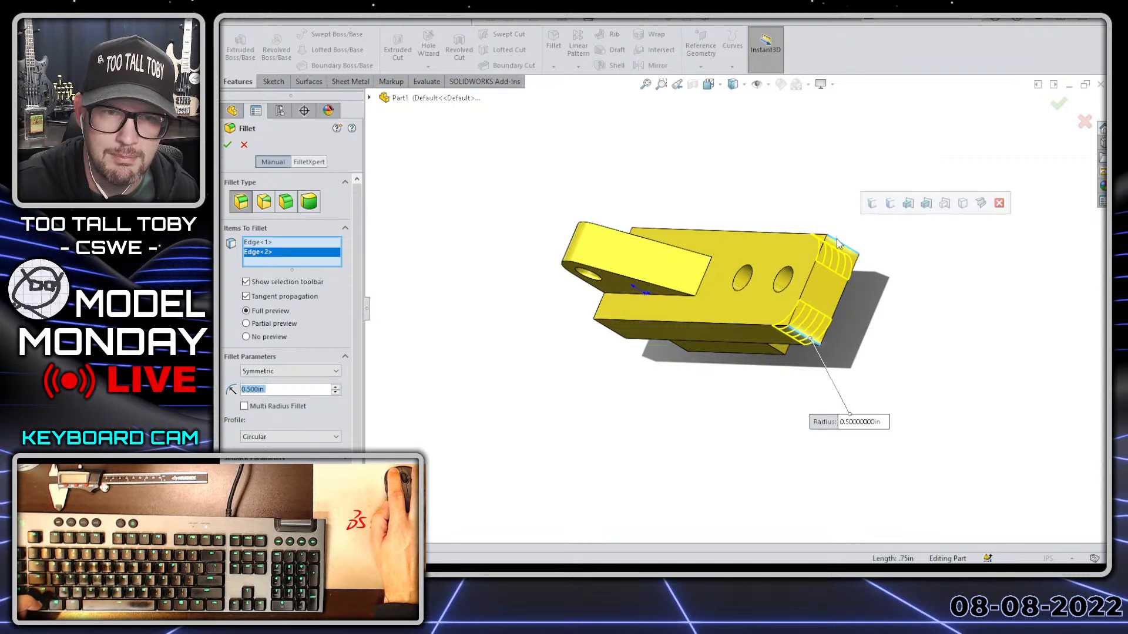
right_click(839, 240)
middle_drag(839, 238, 901, 189)
middle_drag(882, 341, 858, 330)
scroll(857, 330, up, 2)
scroll(858, 330, down, 2)
scroll(692, 278, down, 1)
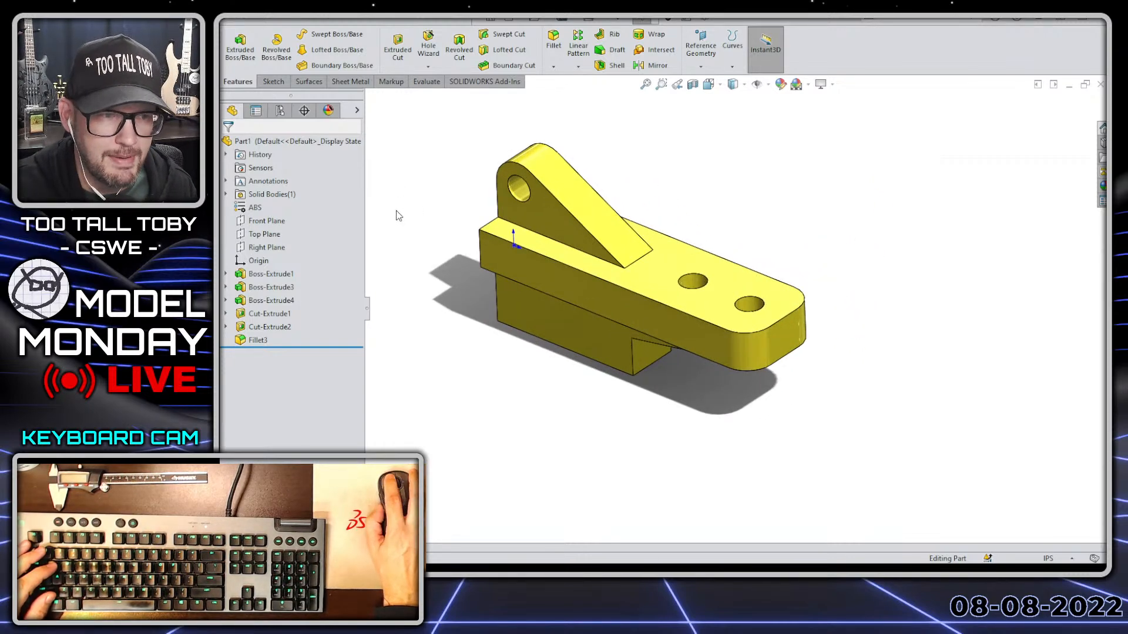
Evaluate the part's mass properties and set their custom units to three decimal places, with inches and pounds.
click(427, 81)
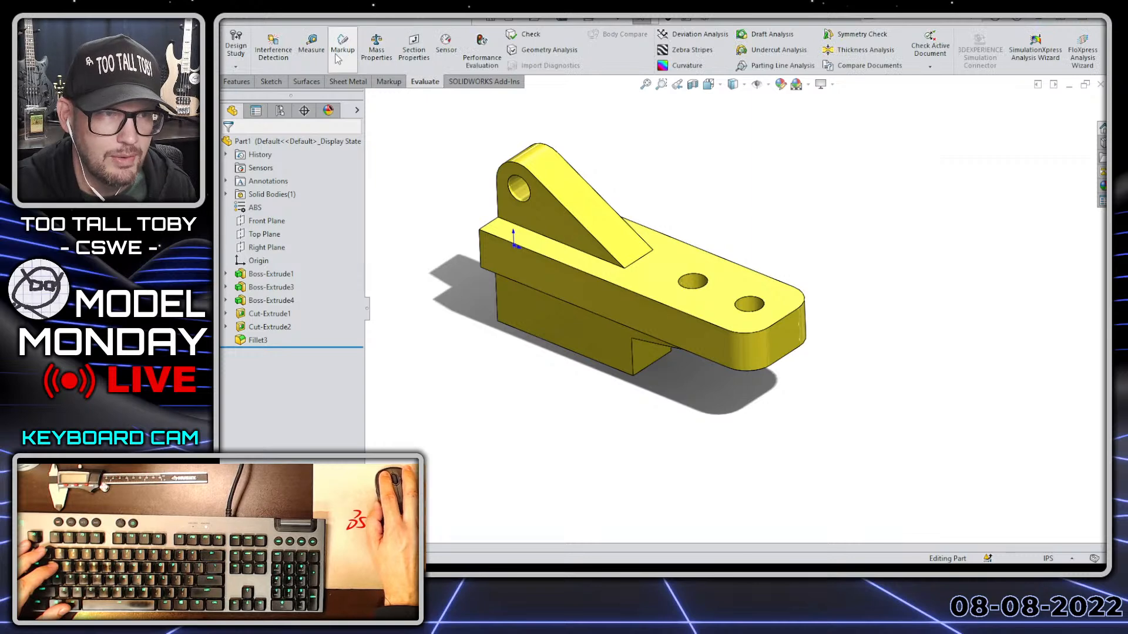
click(377, 49)
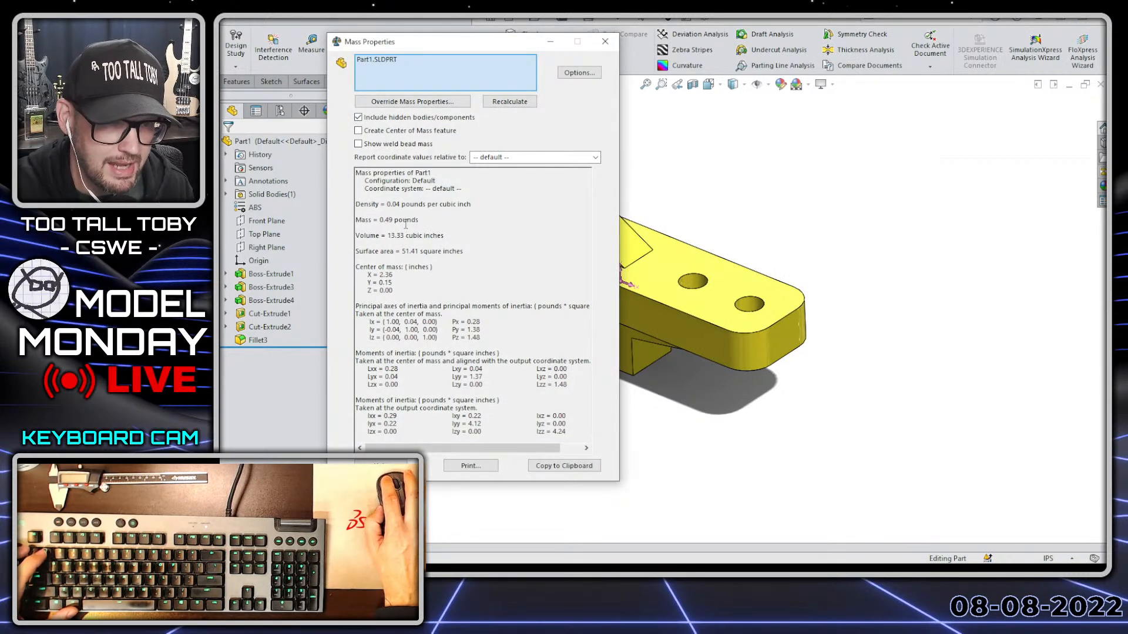
click(579, 72)
click(608, 186)
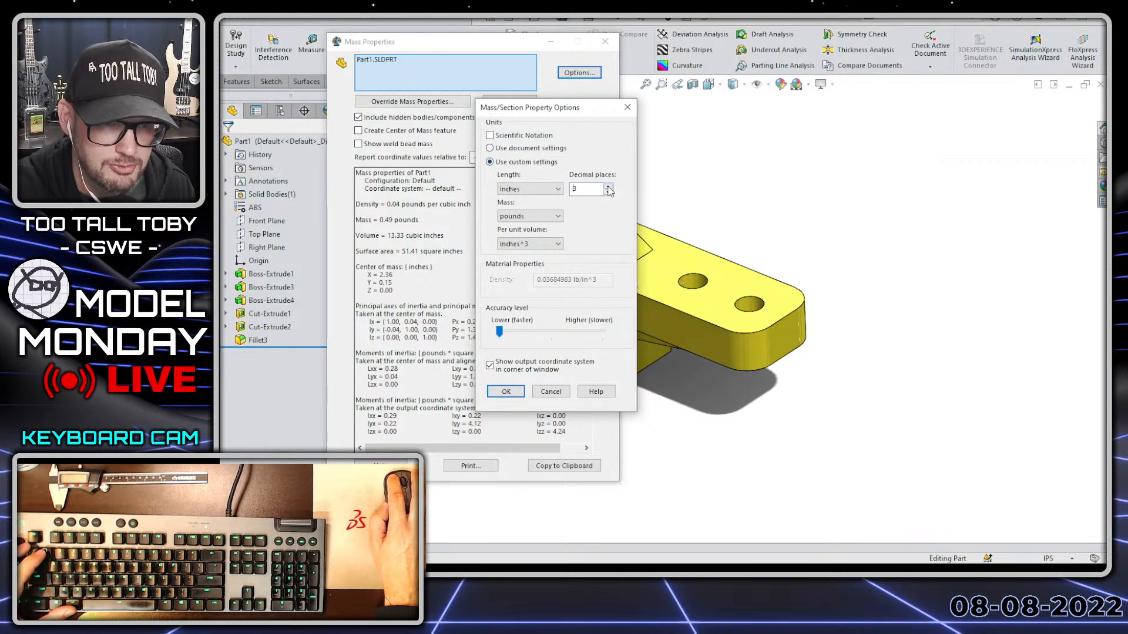
click(506, 391)
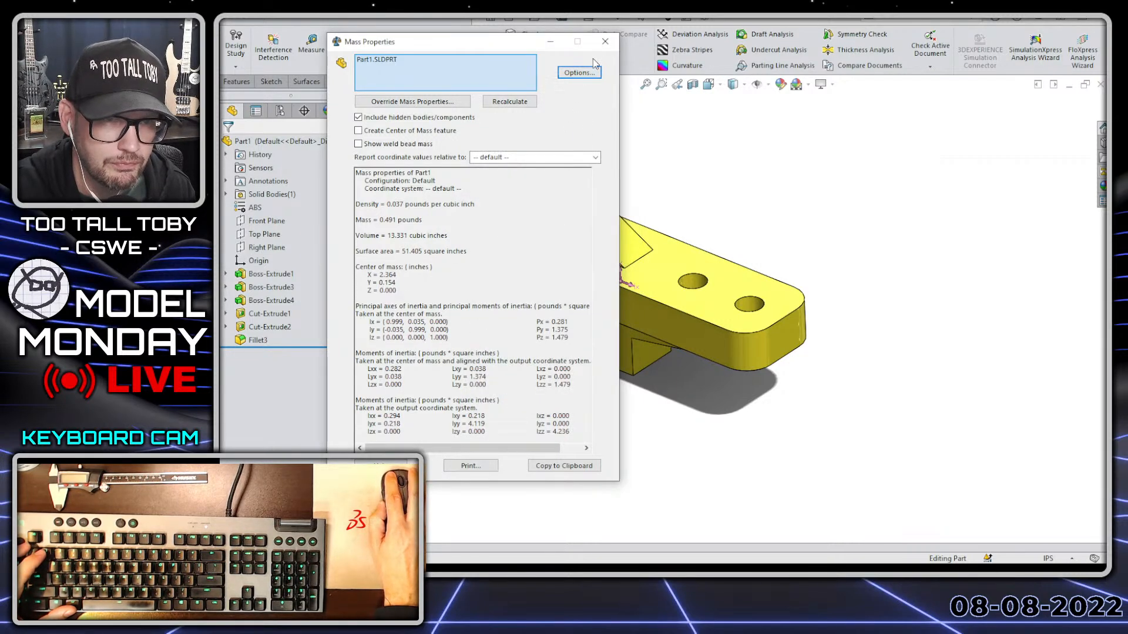
click(605, 41)
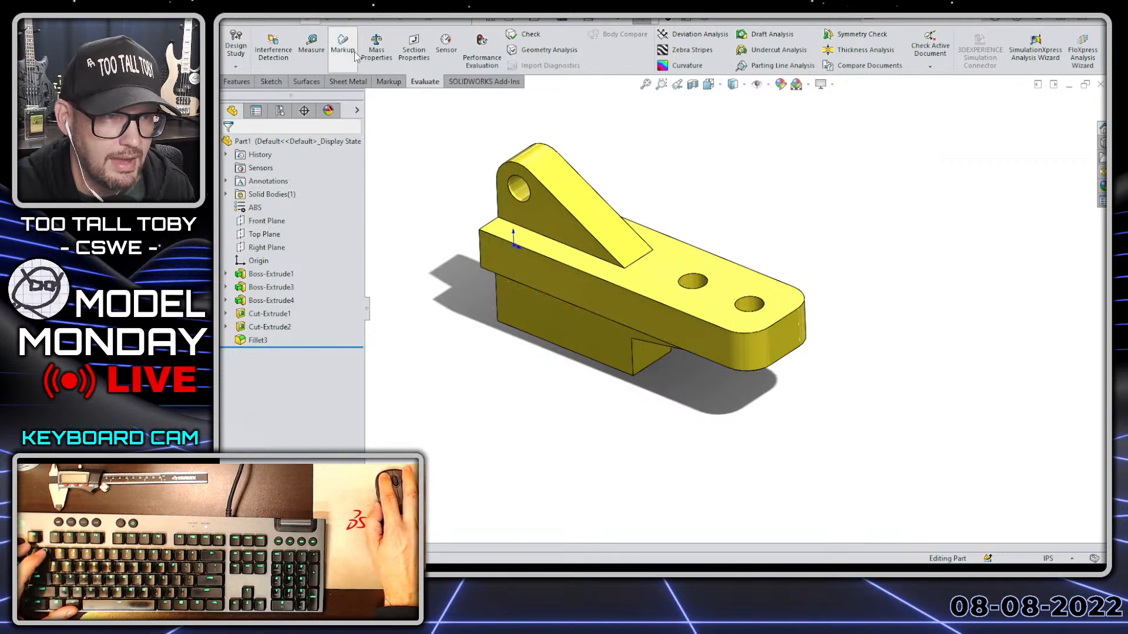
Reopen the mass properties report and examine the part's mass, underlining it in red.
click(376, 46)
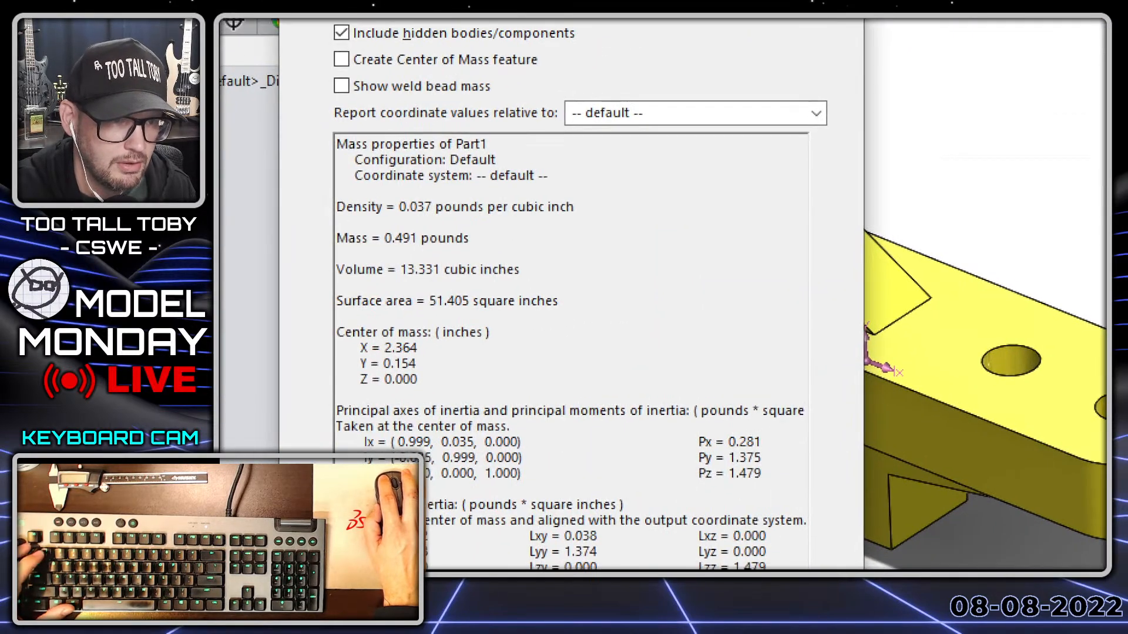
drag(337, 257, 451, 256)
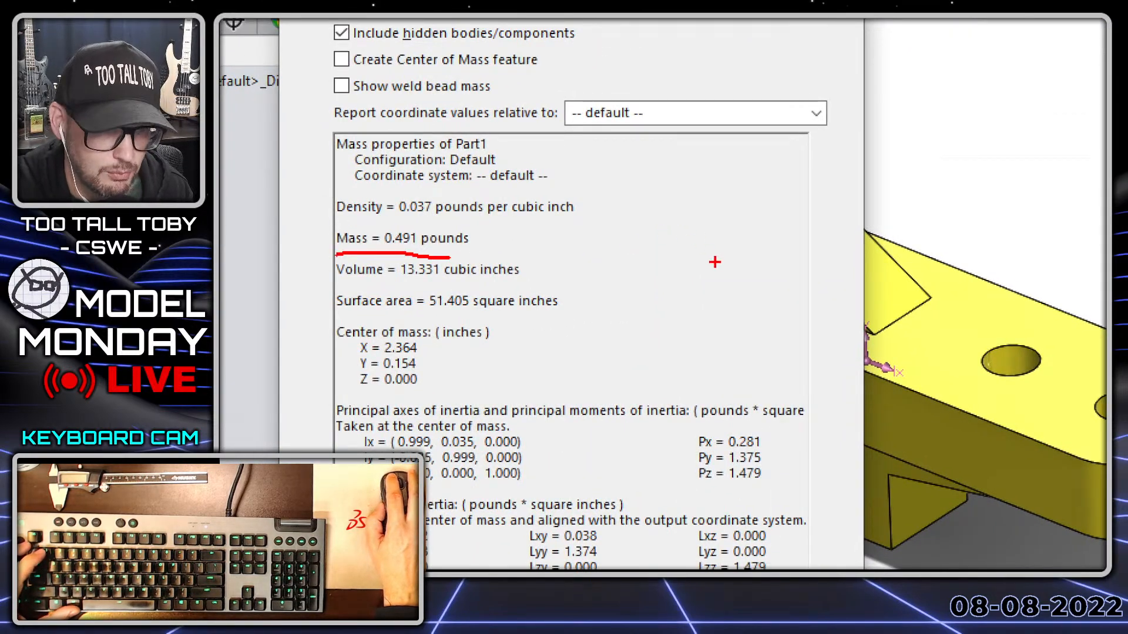
key(Escape)
drag(423, 220, 378, 222)
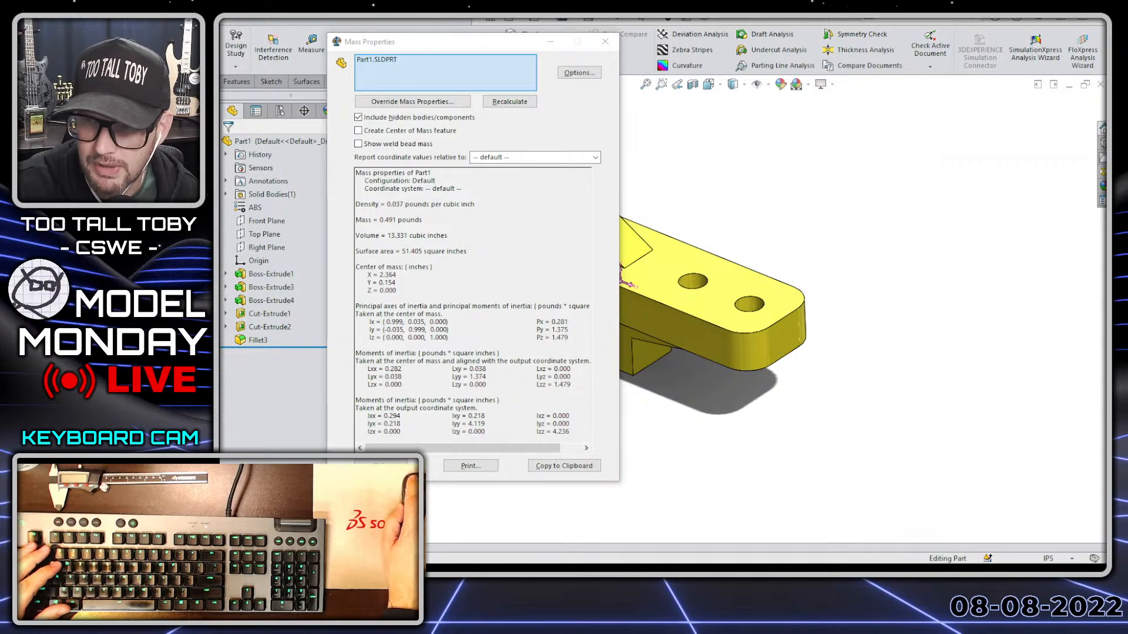
Switch to the slide presentation and reveal the mass answer on the 22-T-07-SLIDE drawing.
key(alt+Tab)
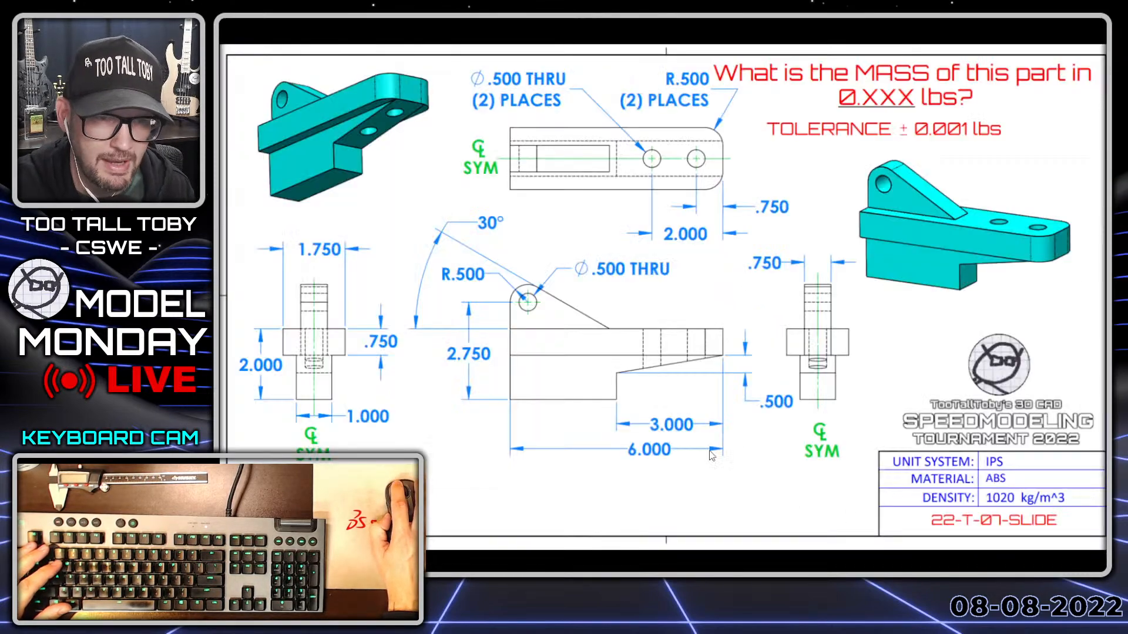
click(490, 359)
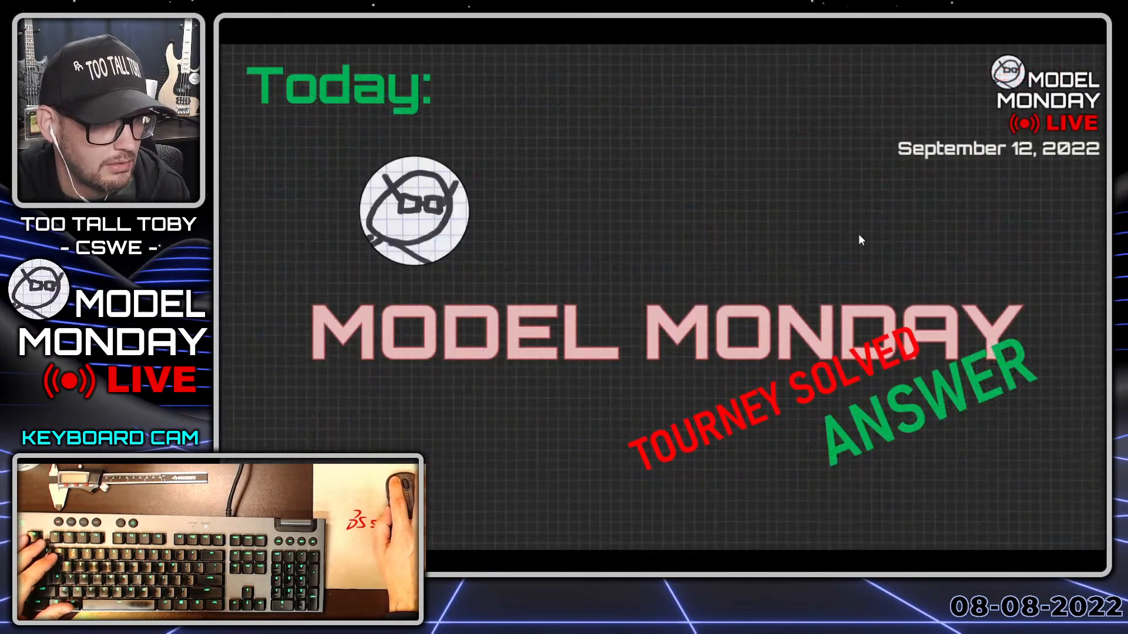
key(Left)
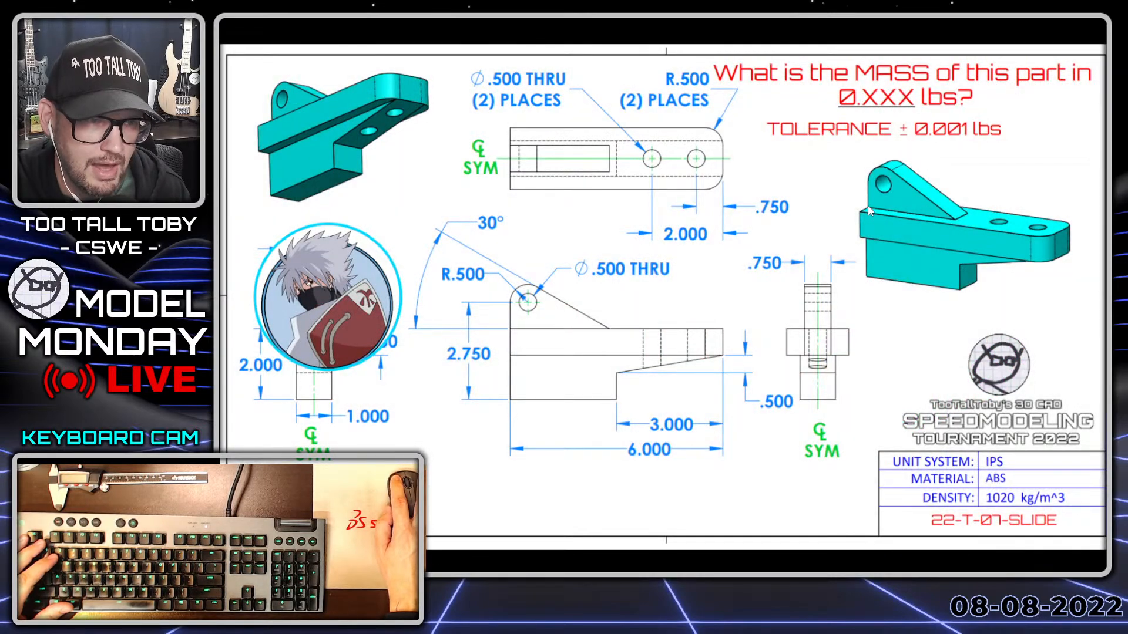
click(813, 230)
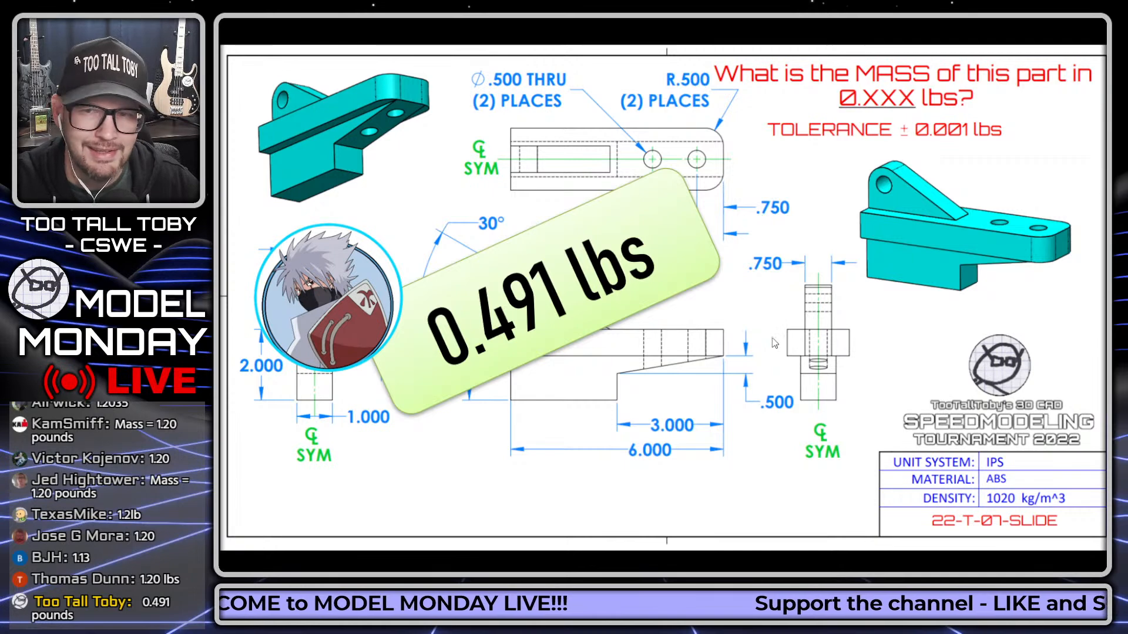
Page through the presentation to find the 22-T-08-L STOP drawing slide.
click(734, 331)
click(733, 330)
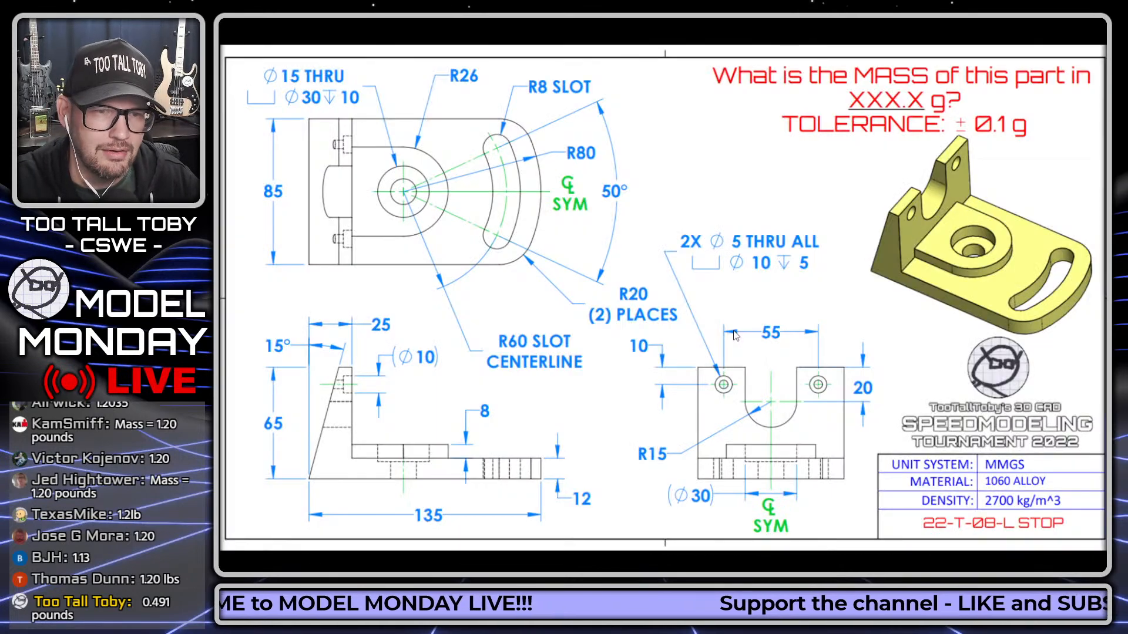
click(733, 324)
click(733, 322)
click(733, 322)
click(734, 326)
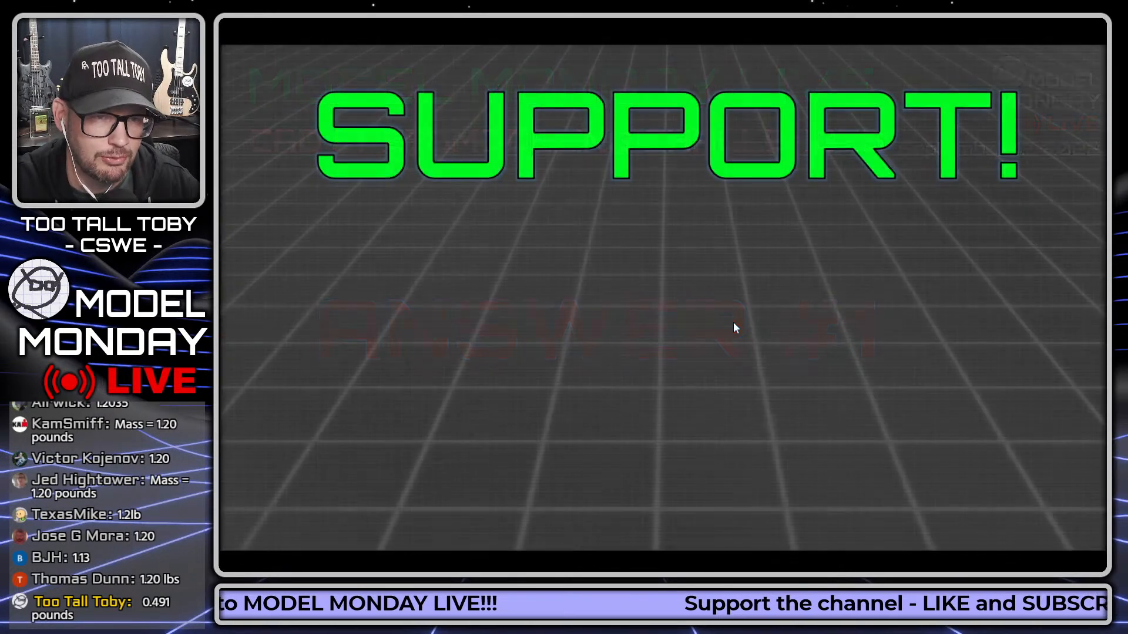
click(733, 322)
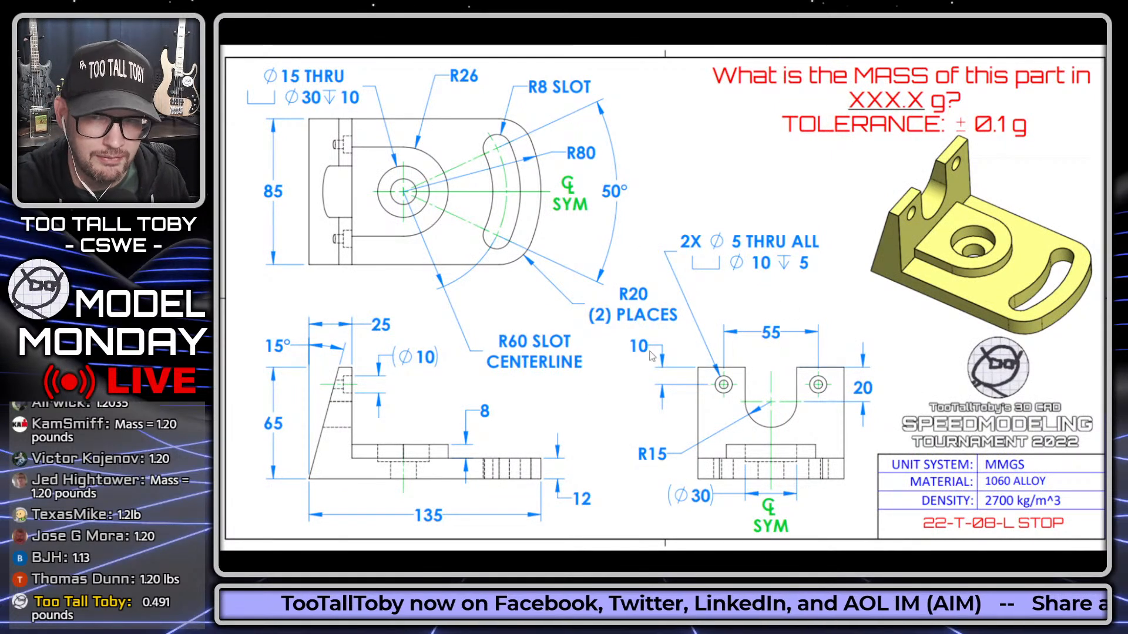
scroll(917, 307, up, 8)
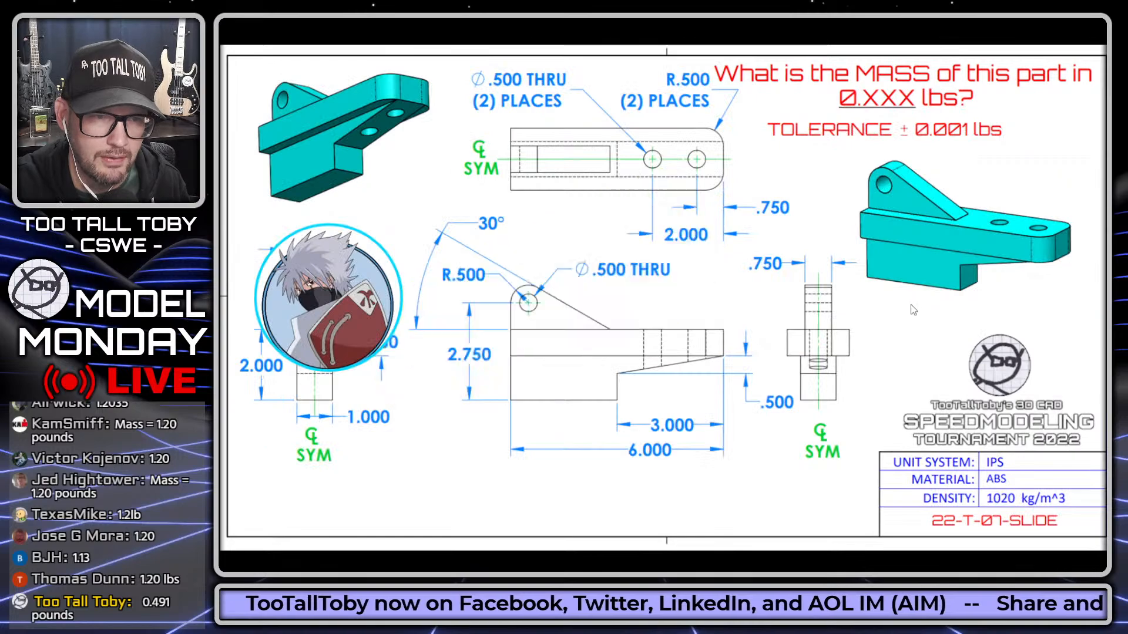
scroll(903, 304, down, 4)
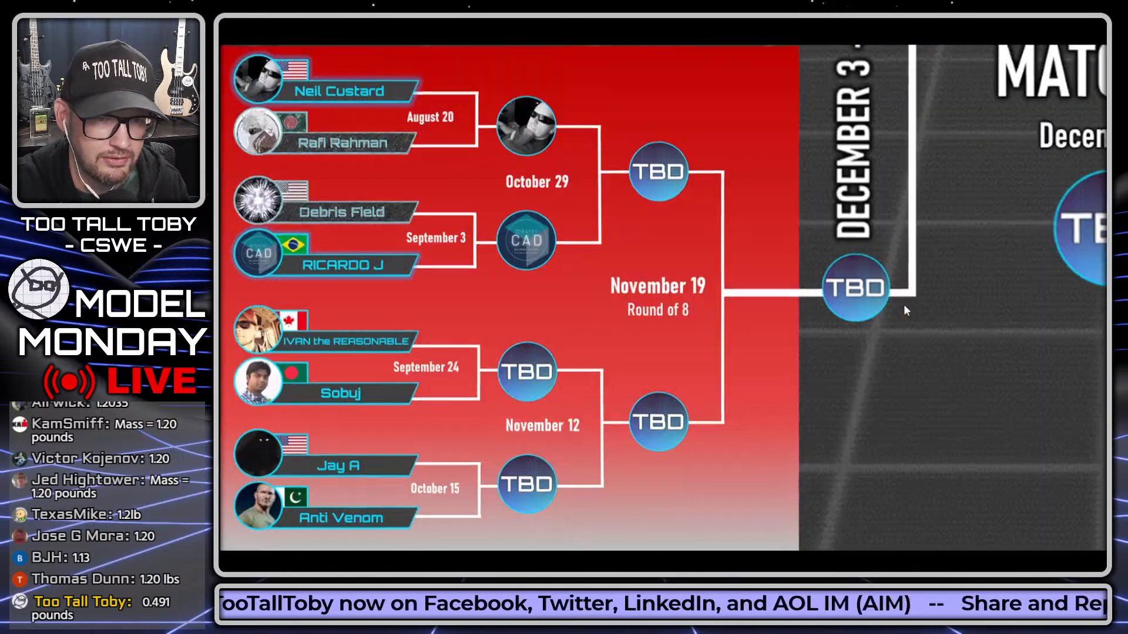
scroll(903, 304, down, 2)
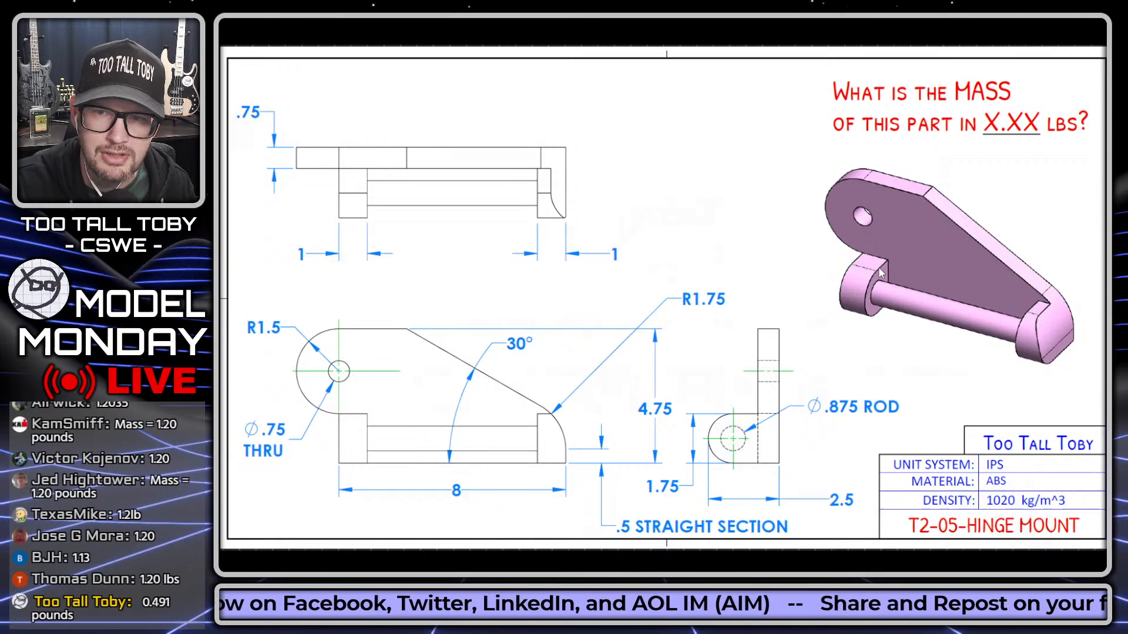
scroll(878, 270, up, 3)
scroll(873, 277, down, 5)
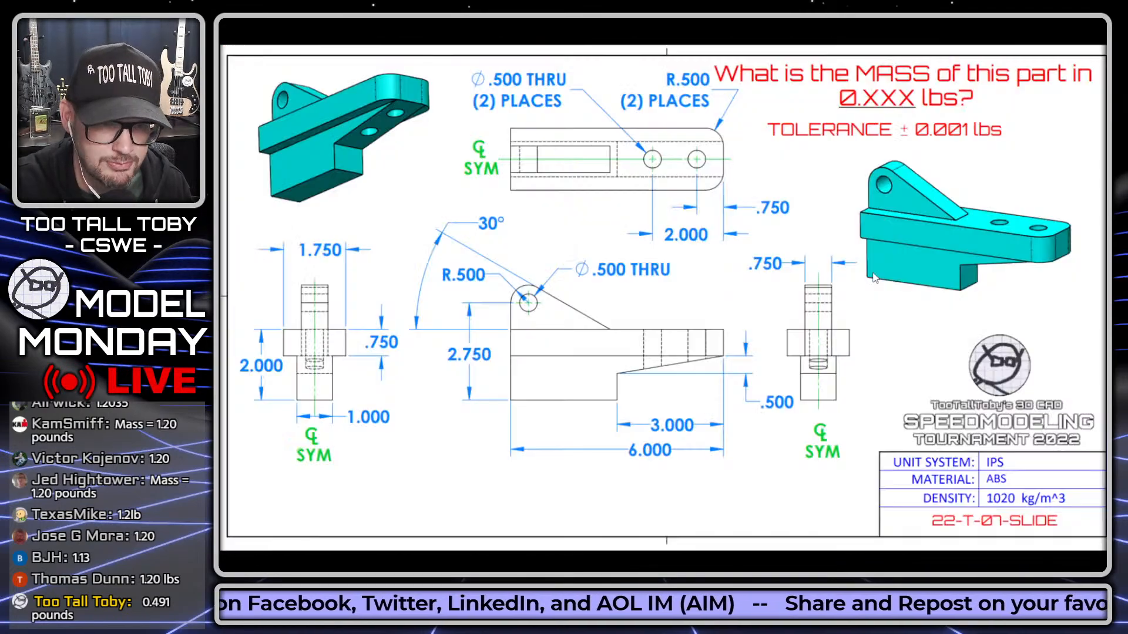
scroll(875, 278, down, 1)
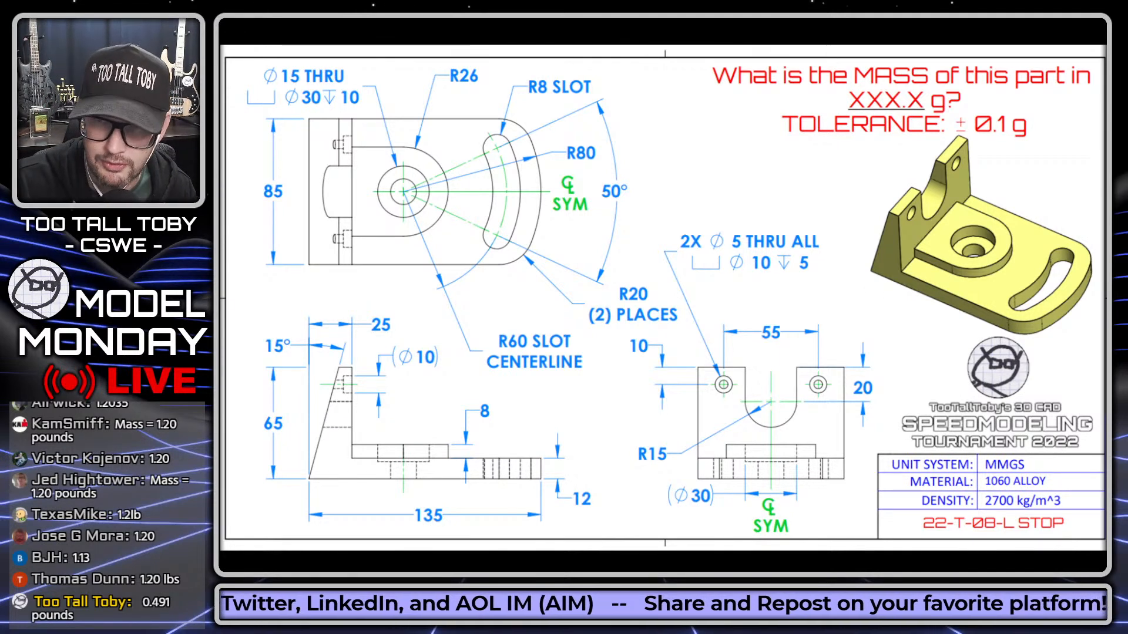
Capture a screen snip of the whole 22-T-08-L STOP drawing and move the snip's window aside.
key(super+shift+s)
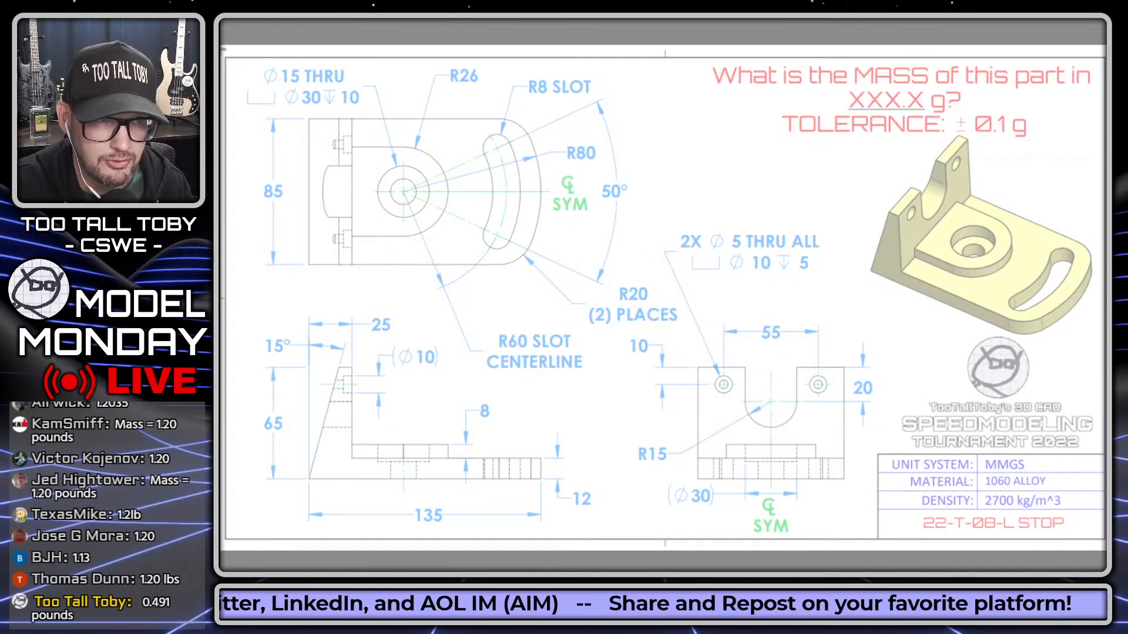
mouse_move(234, 49)
mouse_down()
mouse_move(993, 505)
mouse_move(1106, 546)
mouse_up()
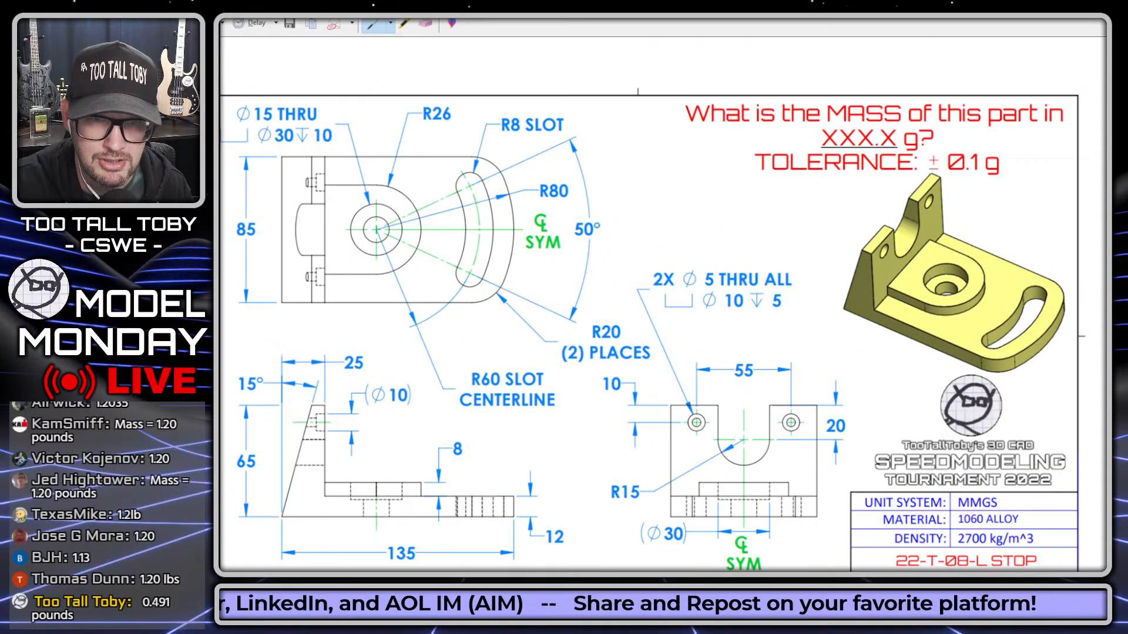
drag(411, 3, 1125, 127)
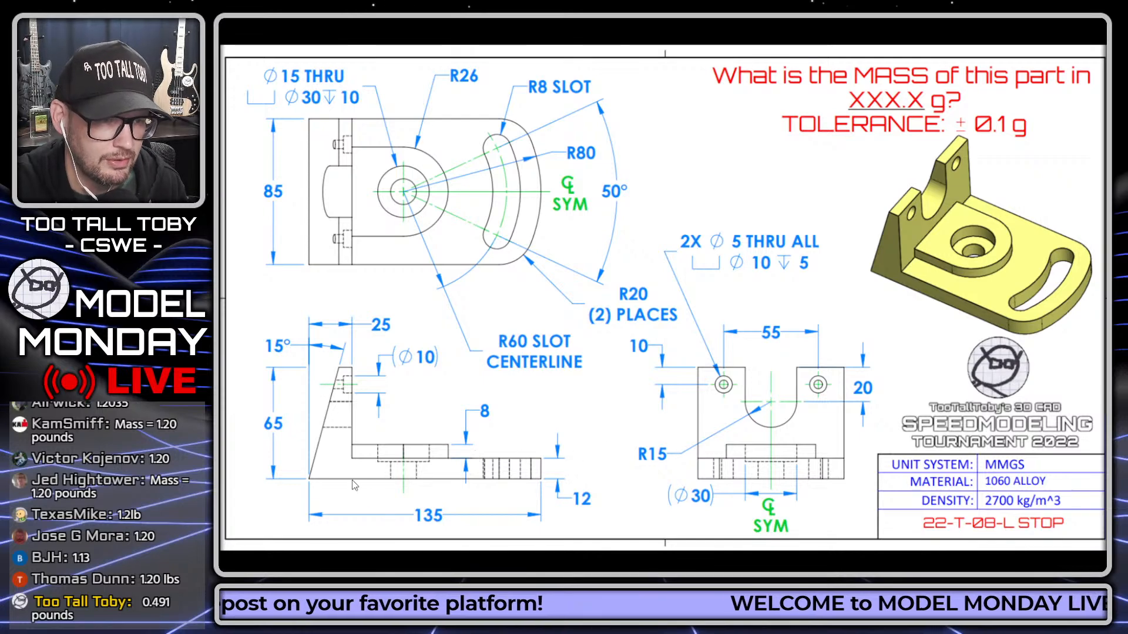
Examine the L-shaped profile in the drawing's side view, tracing its outline in red.
key(ctrl+1)
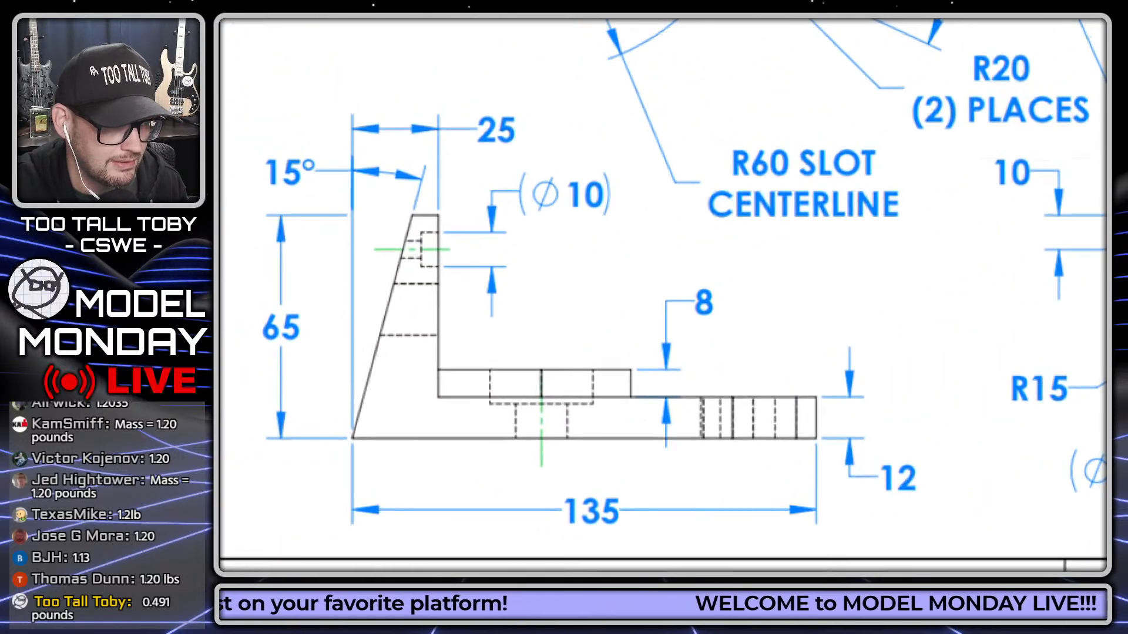
click(271, 508)
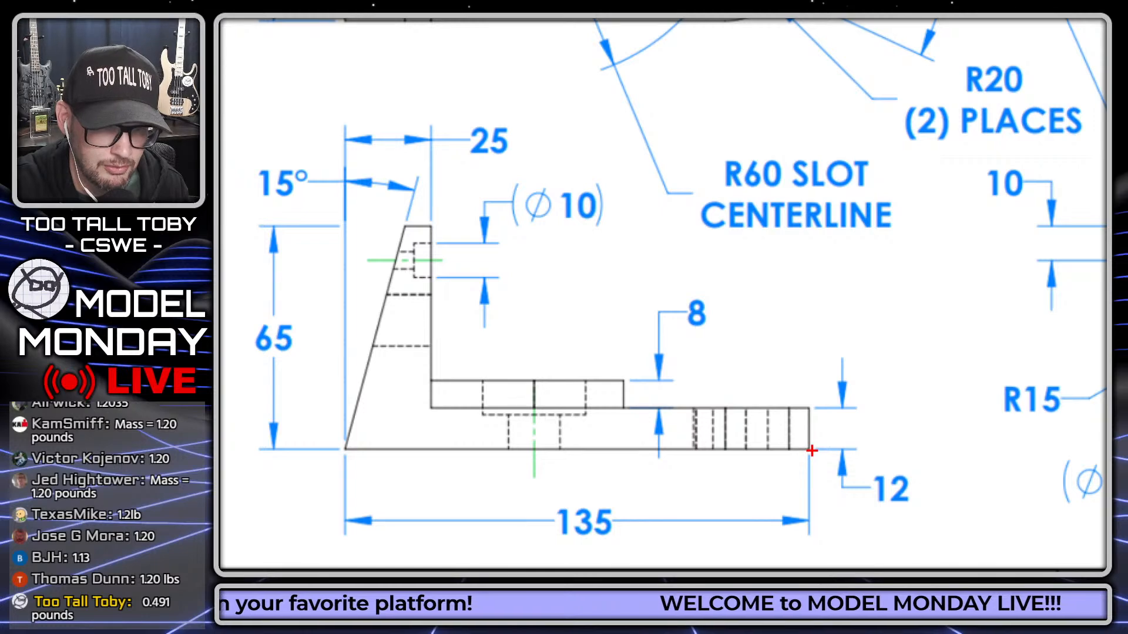
mouse_move(812, 450)
mouse_down()
mouse_move(383, 450)
mouse_move(382, 346)
mouse_move(403, 230)
mouse_move(433, 288)
mouse_move(441, 403)
mouse_move(800, 393)
mouse_move(817, 436)
mouse_up()
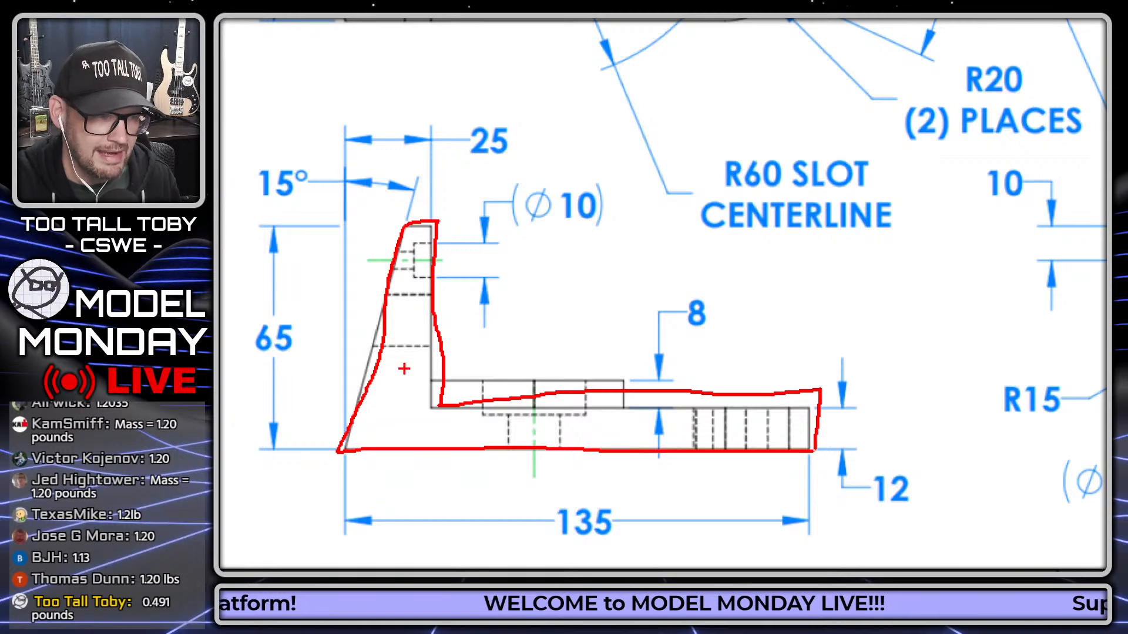
Examine the rounded end in the drawing's top view, tracing its arc and underlining the R80 dimension in red.
right_click(873, 325)
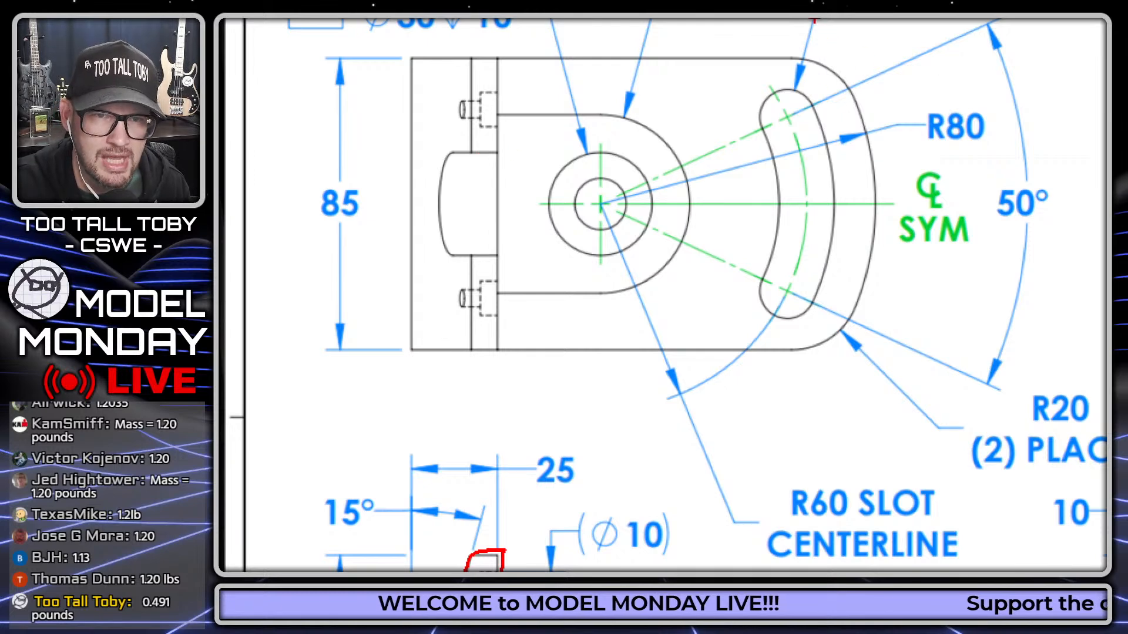
mouse_move(856, 110)
mouse_down()
mouse_move(879, 206)
mouse_move(870, 310)
mouse_move(804, 458)
mouse_up()
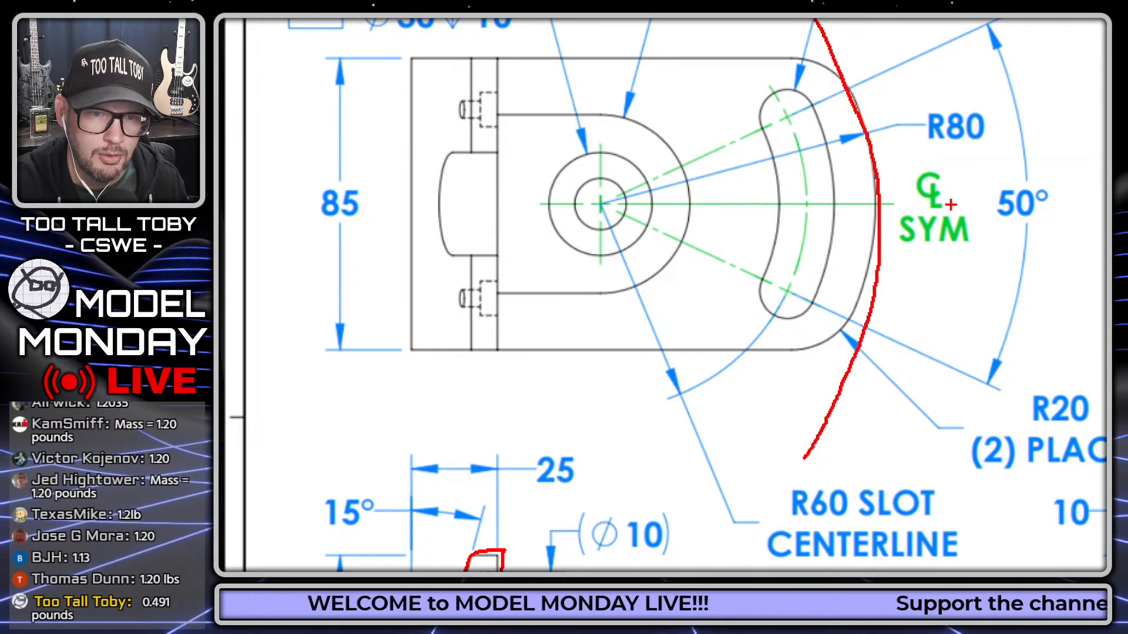
drag(922, 142, 981, 148)
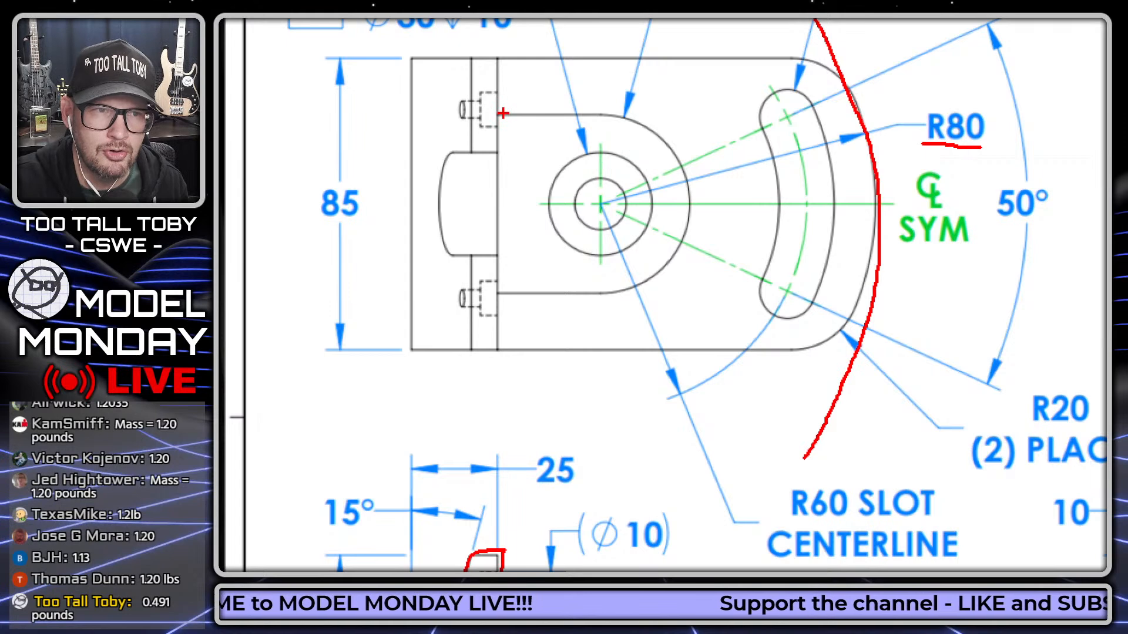
Examine the raised boss in the drawing's top view, tracing its rounded outline, hole centre and a radius line to the R80 arc in red.
drag(502, 113, 636, 122)
mouse_move(681, 163)
mouse_down()
mouse_move(670, 274)
mouse_move(536, 294)
mouse_up()
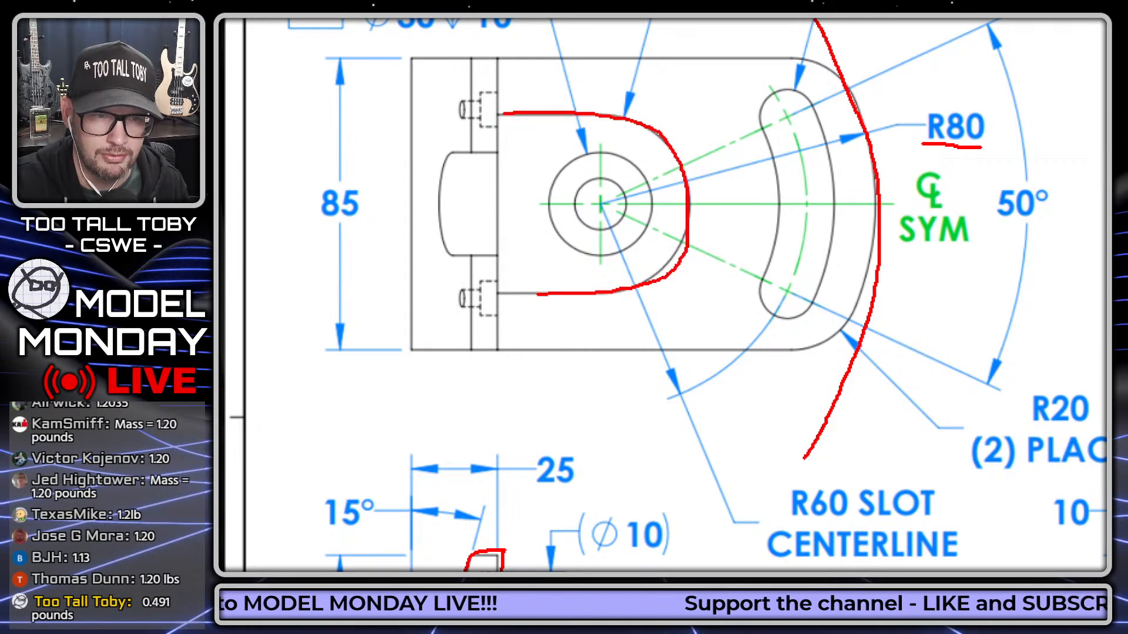
drag(587, 200, 649, 201)
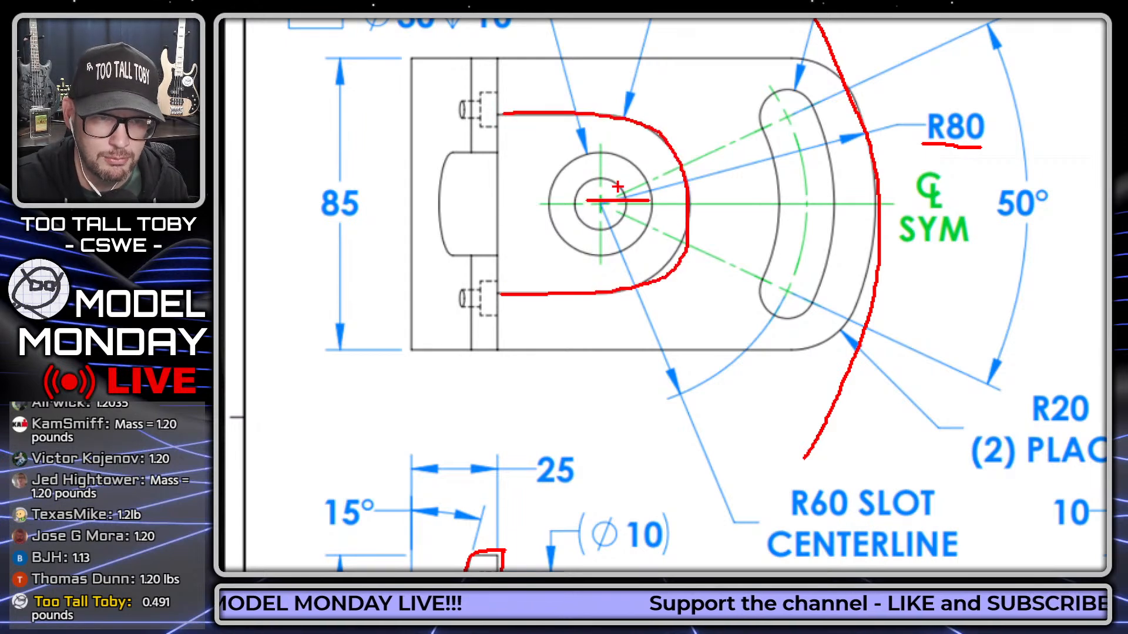
drag(611, 157, 590, 261)
drag(613, 199, 840, 100)
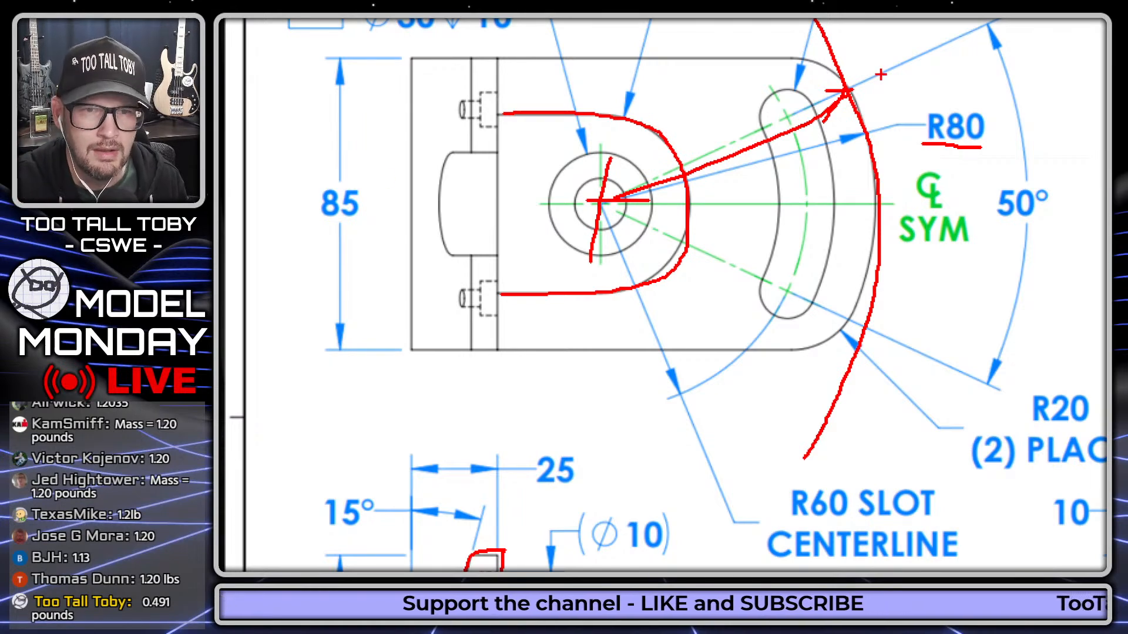
key(Escape)
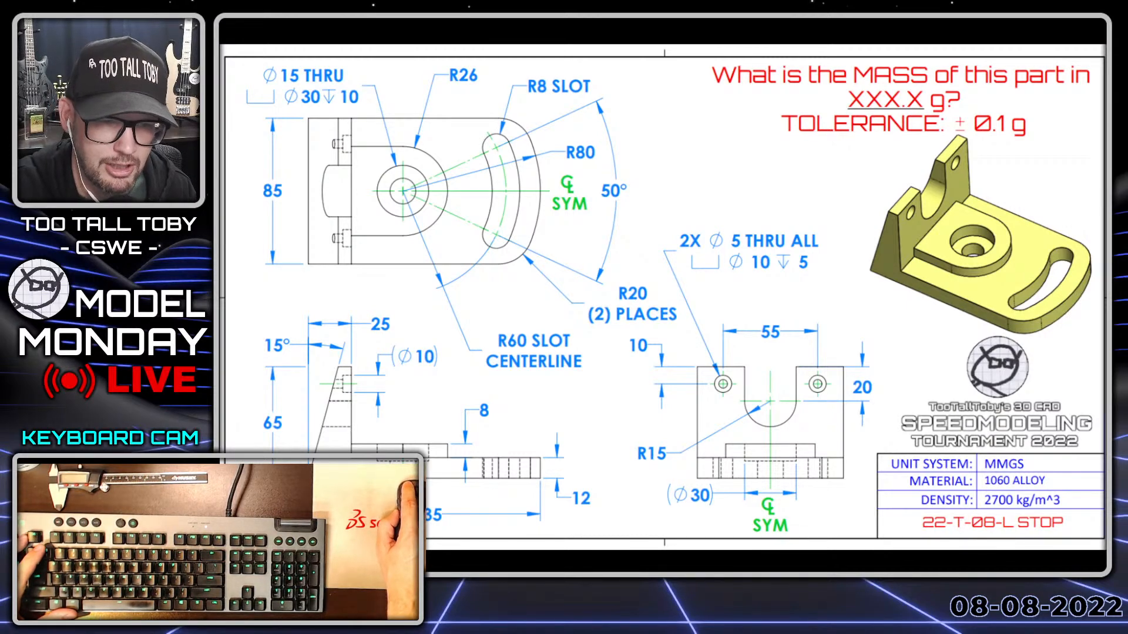
Switch to SOLIDWORKS and create a new part from the TTT Part - 1060 Alloy - MMGS template.
mouse_move(537, 572)
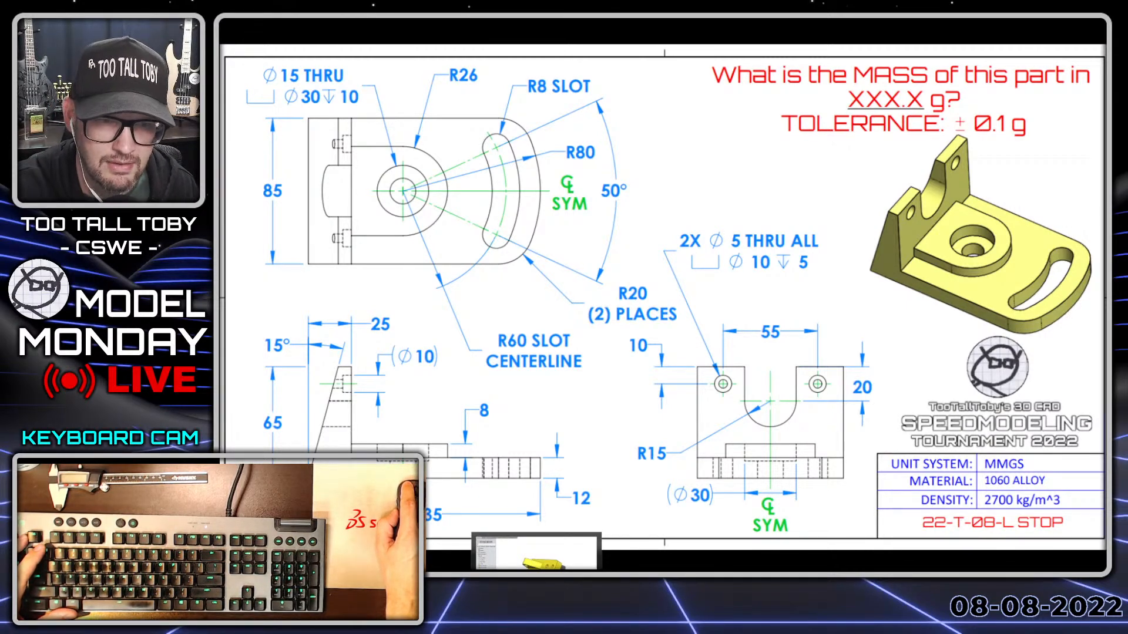
click(536, 552)
click(598, 39)
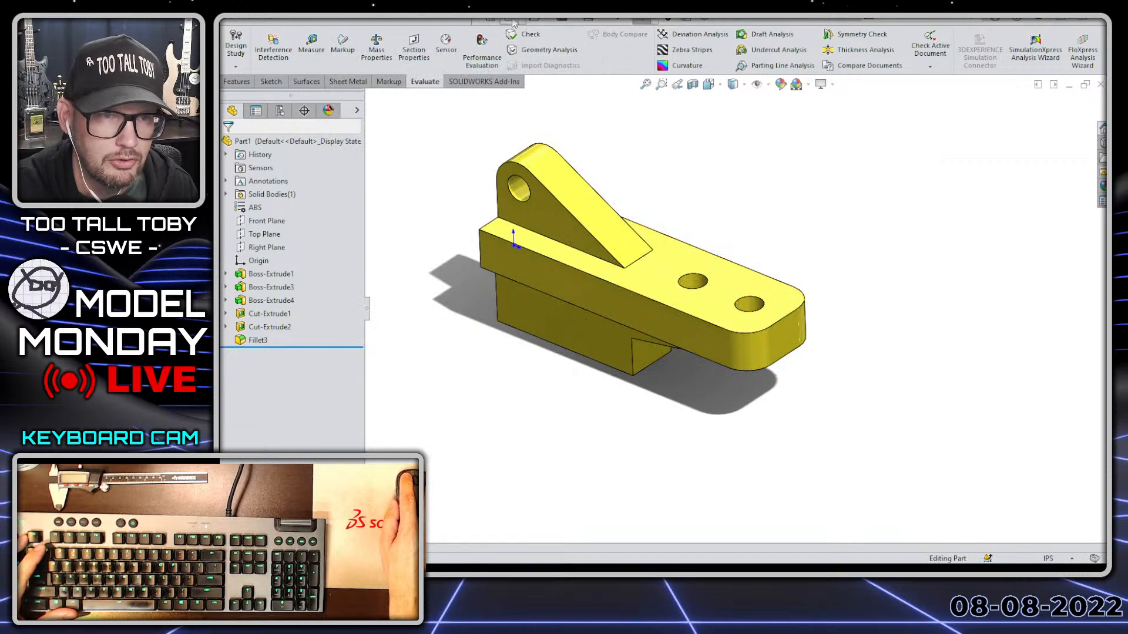
click(510, 20)
click(442, 181)
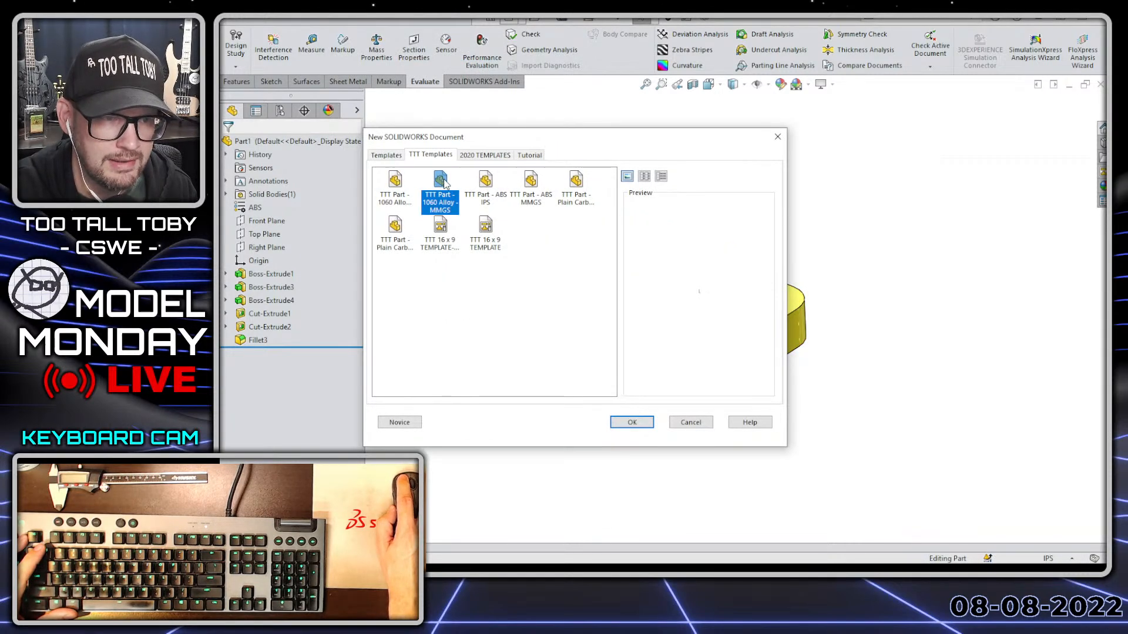
key(Return)
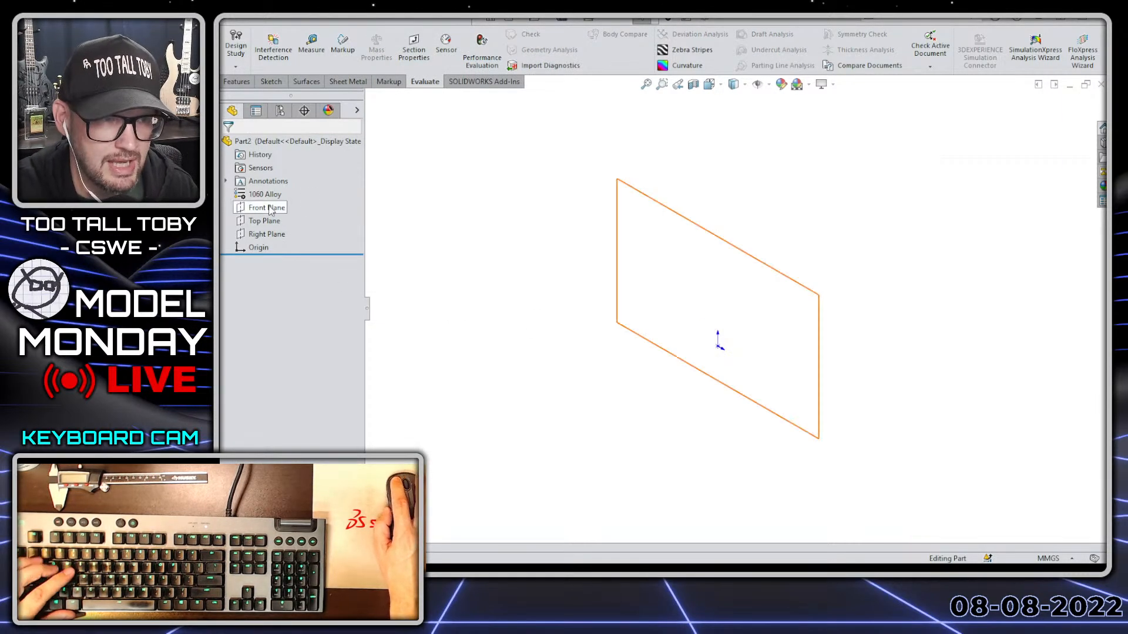
Sketch on the Front Plane a 135 mm horizontal line from the origin and a 12 mm vertical line up from its far end.
click(268, 207)
click(276, 189)
key(s)
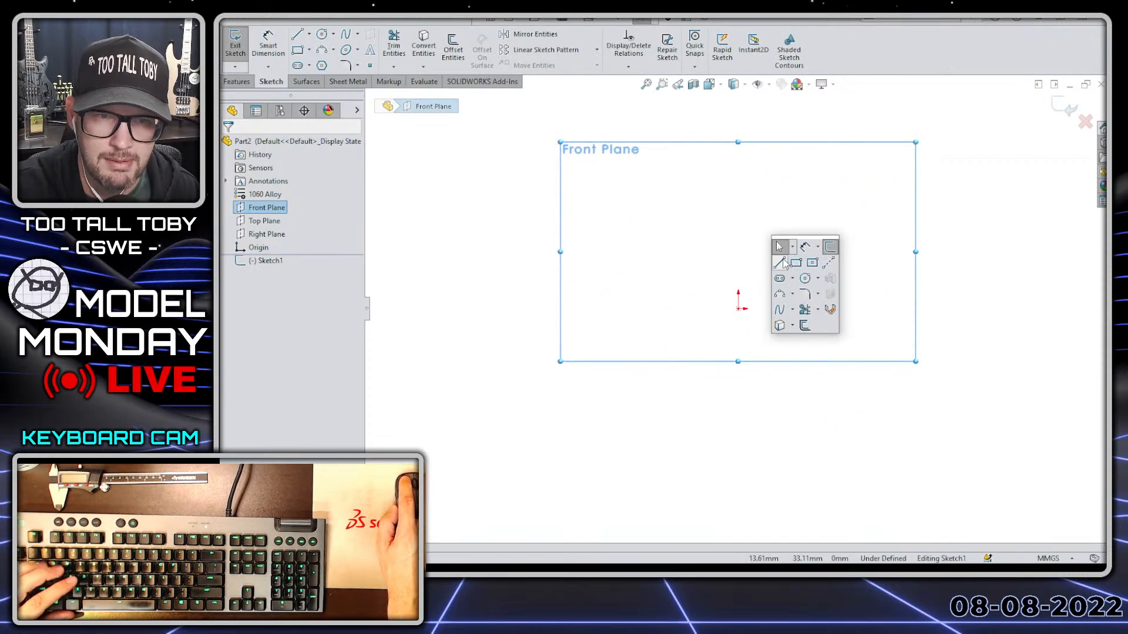
click(780, 263)
click(738, 308)
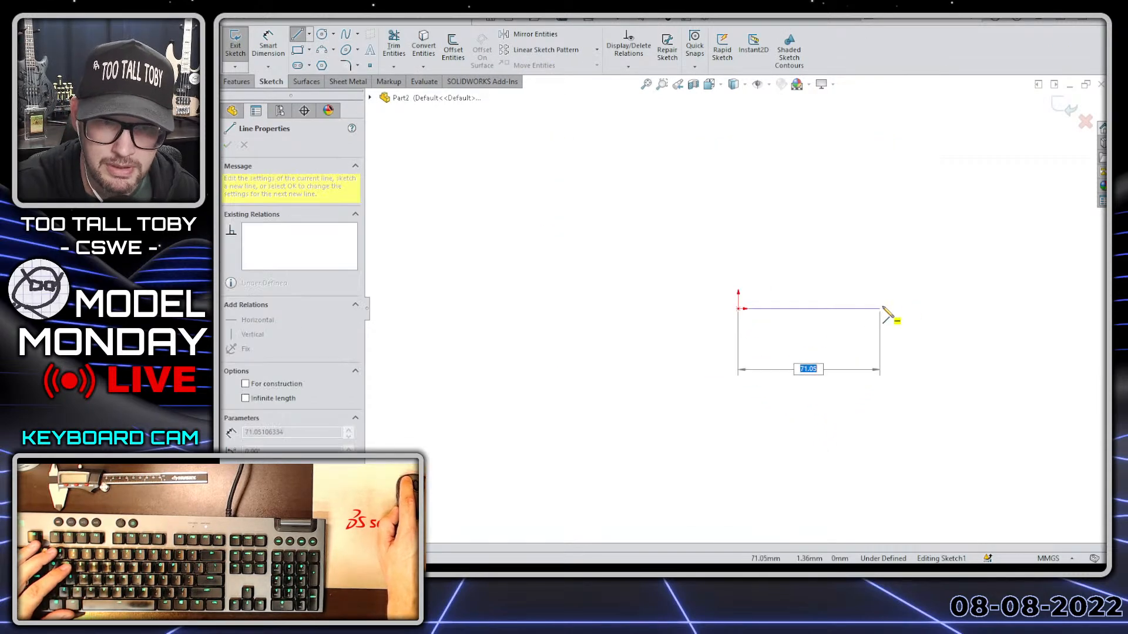
text(135)
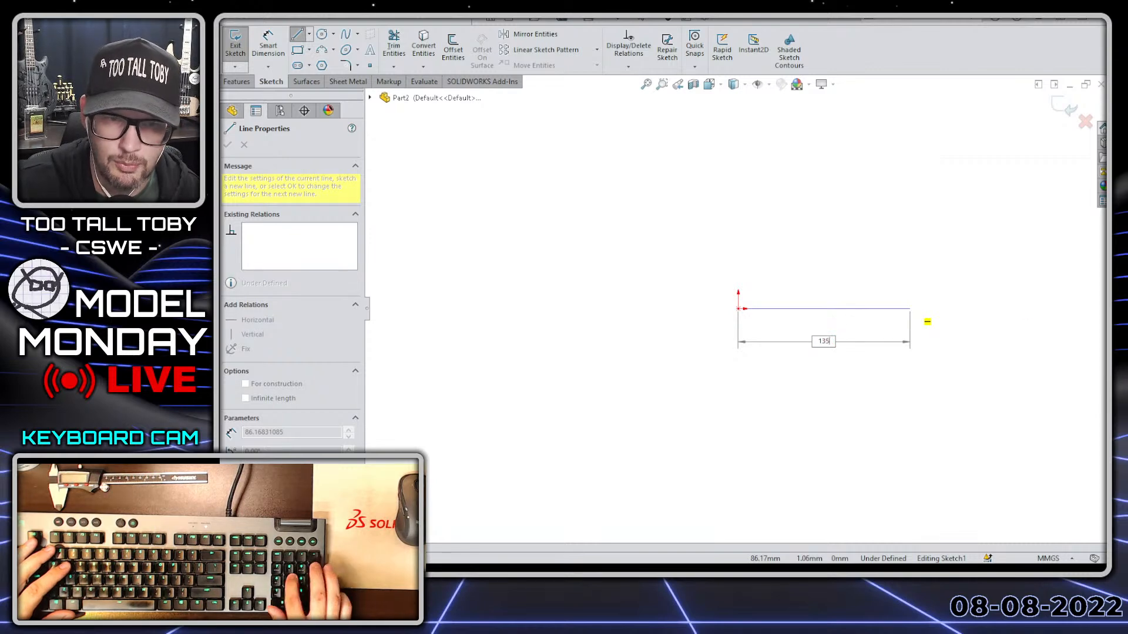
key(Return)
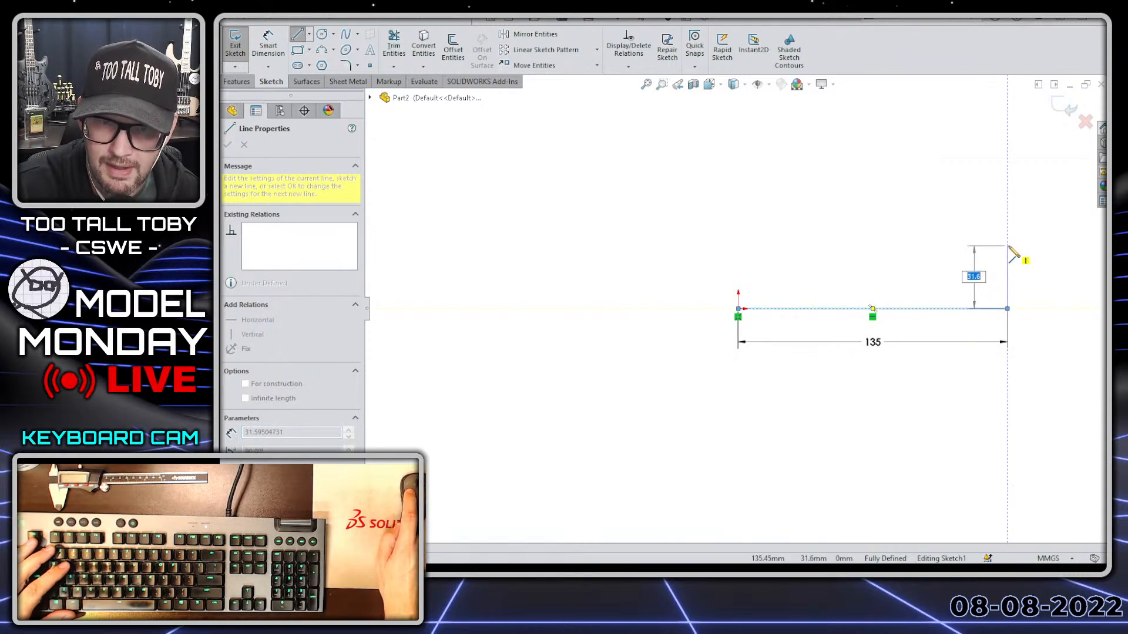
text(12)
key(Return)
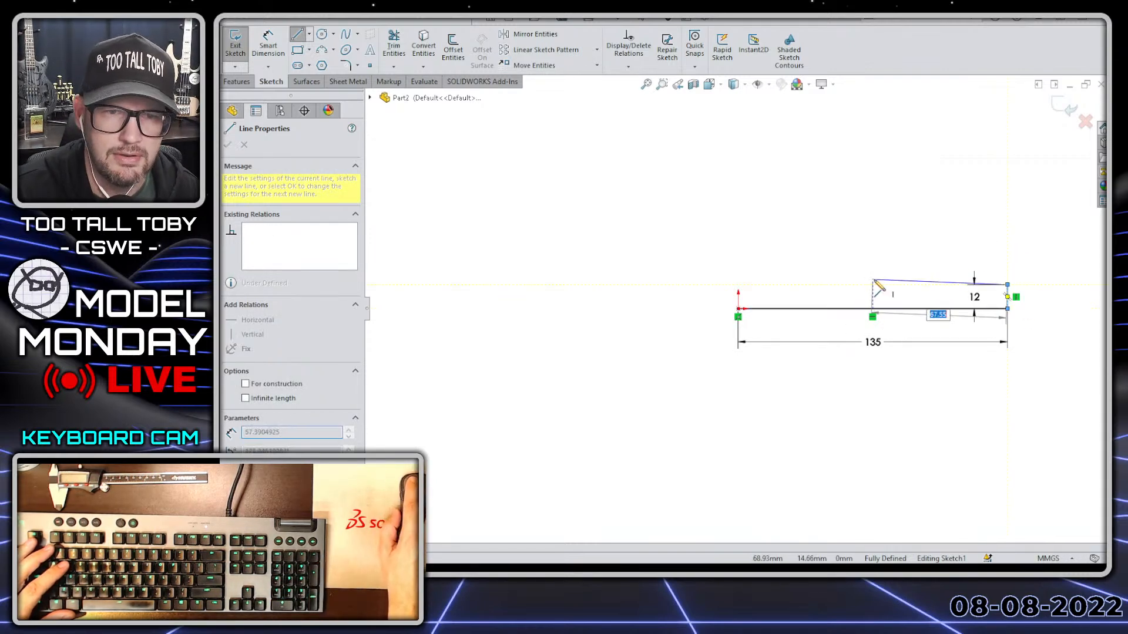
Close the L-shaped outline with a shelf line, an upright reaching about 81 mm overall height, a top edge about 14 mm long and a slanted line to the origin.
click(803, 285)
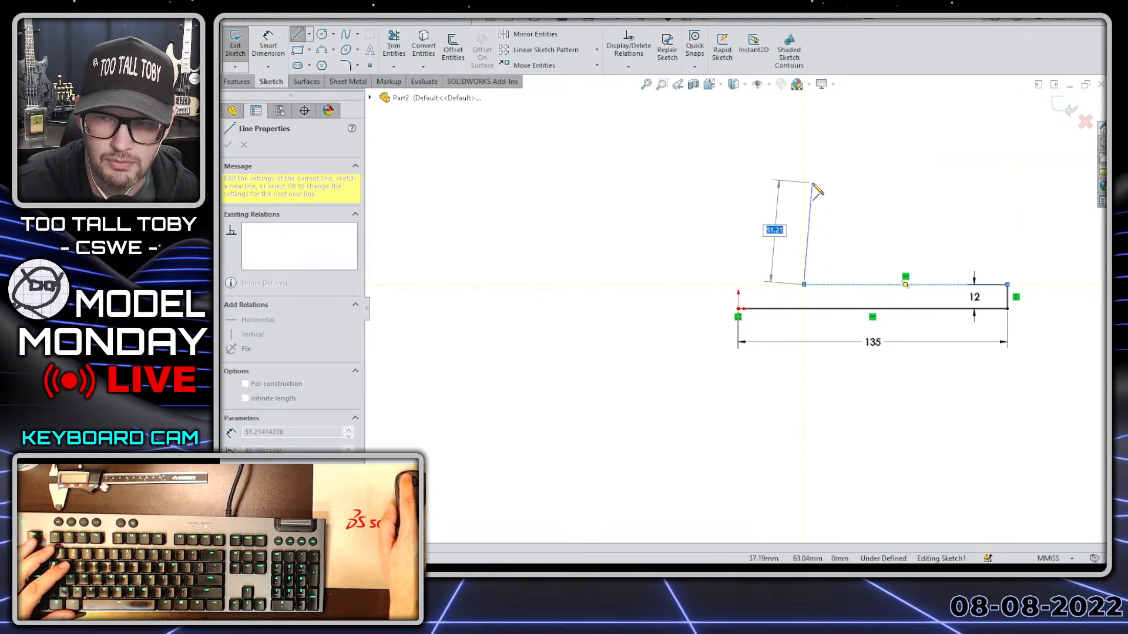
click(804, 146)
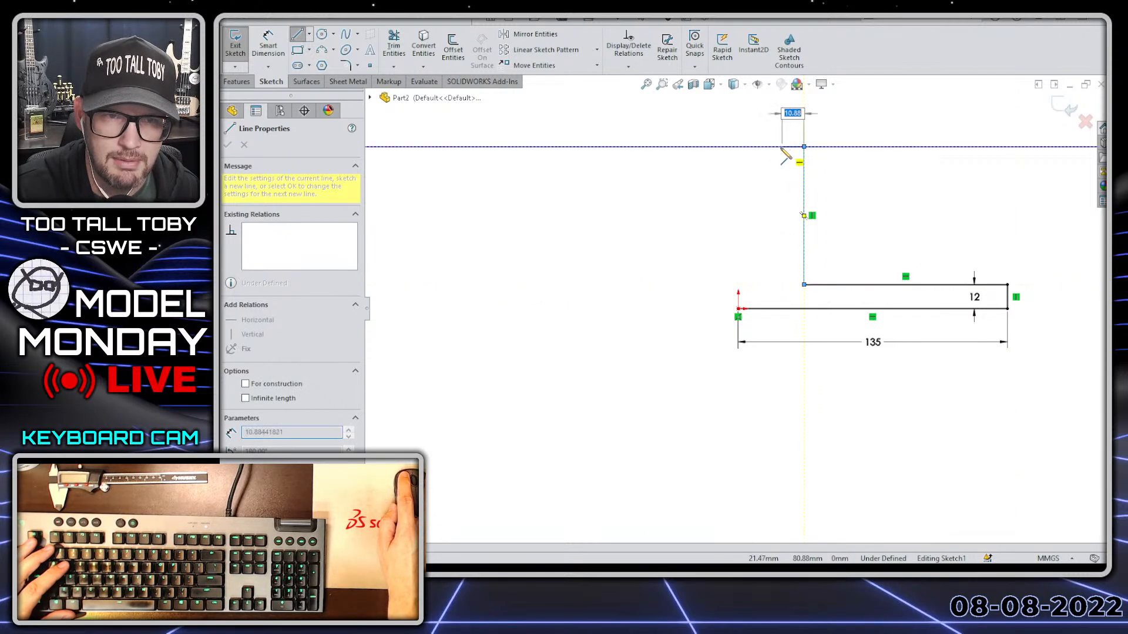
click(776, 146)
click(739, 309)
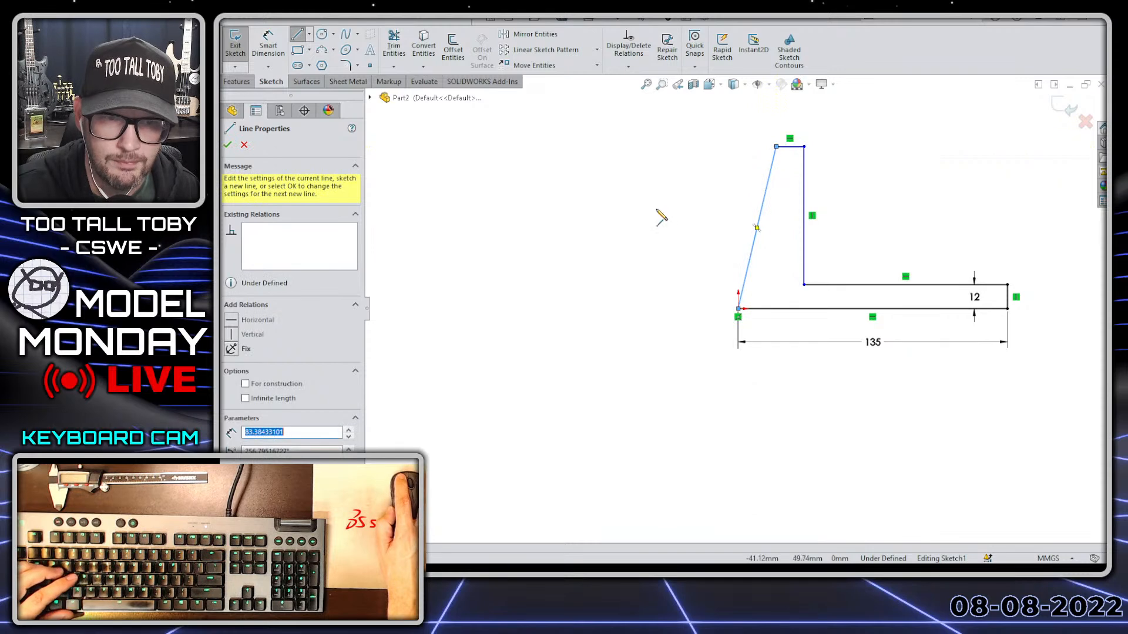
Dimension the profile's overall height from the origin to the top edge as 65 mm.
key(s)
click(703, 206)
click(743, 288)
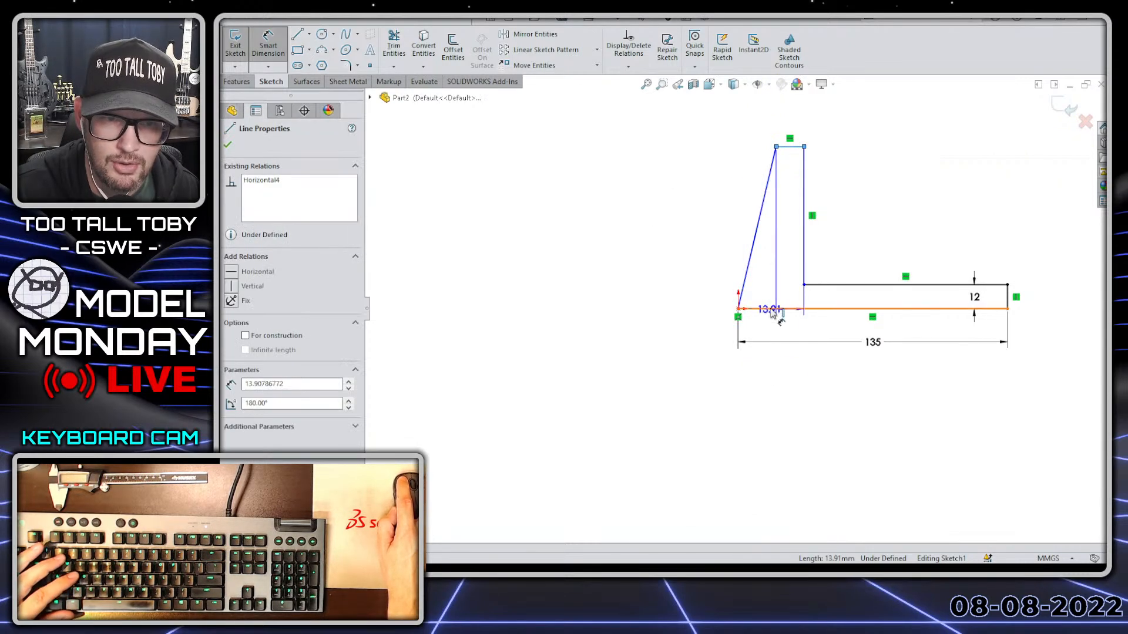
click(664, 238)
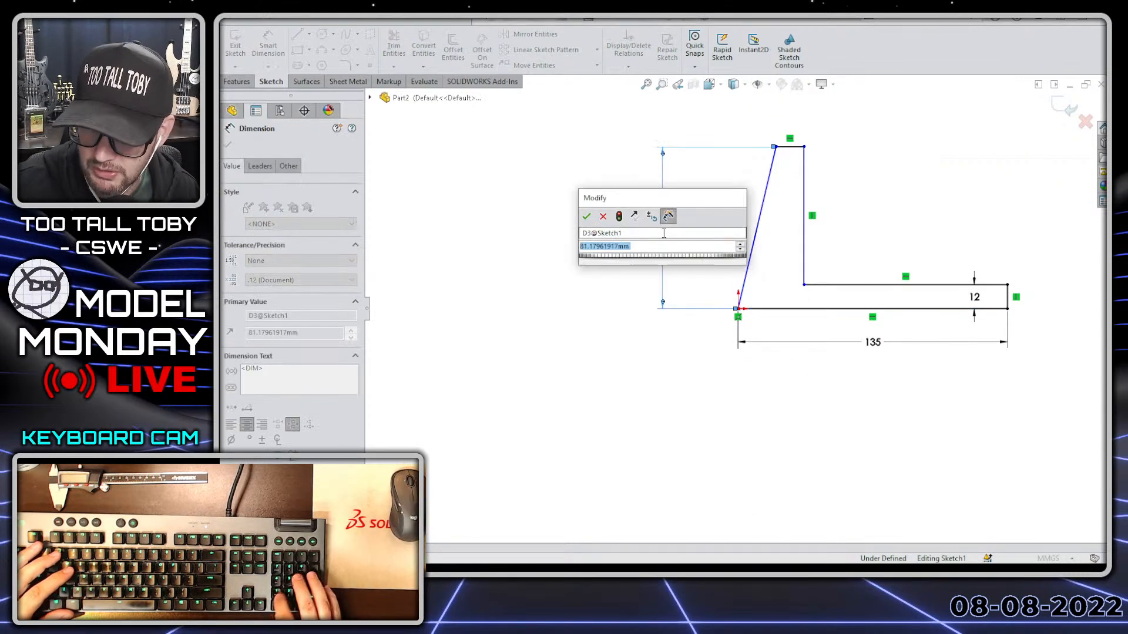
text(65)
key(Return)
Dimension the horizontal distance from the origin to the upright's vertical line as 25 mm.
click(739, 312)
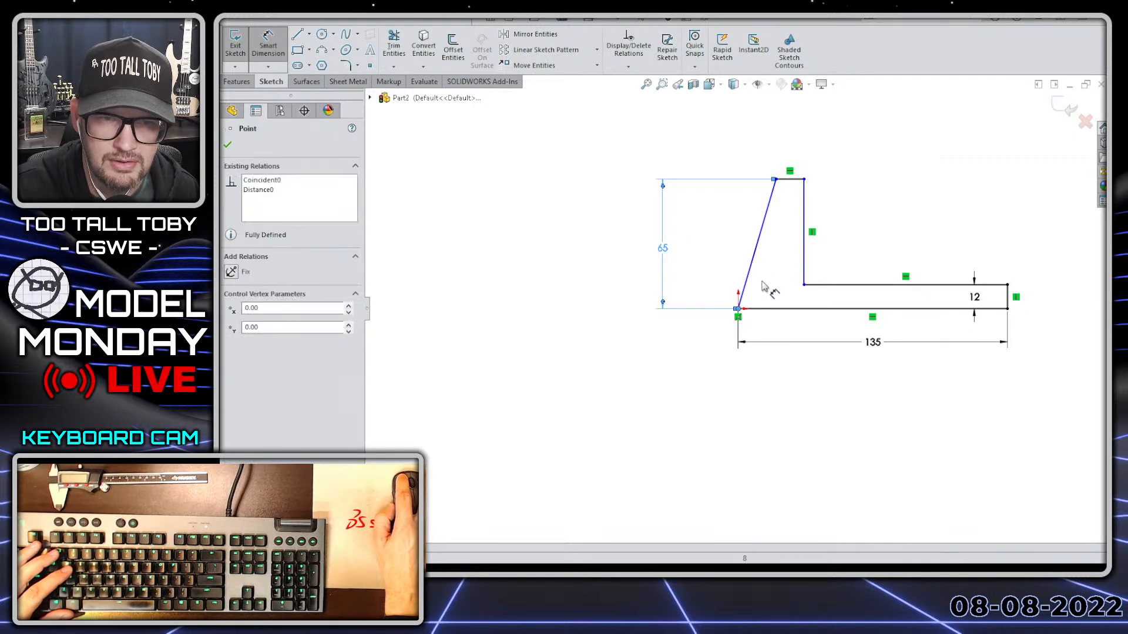
click(804, 222)
key(z)
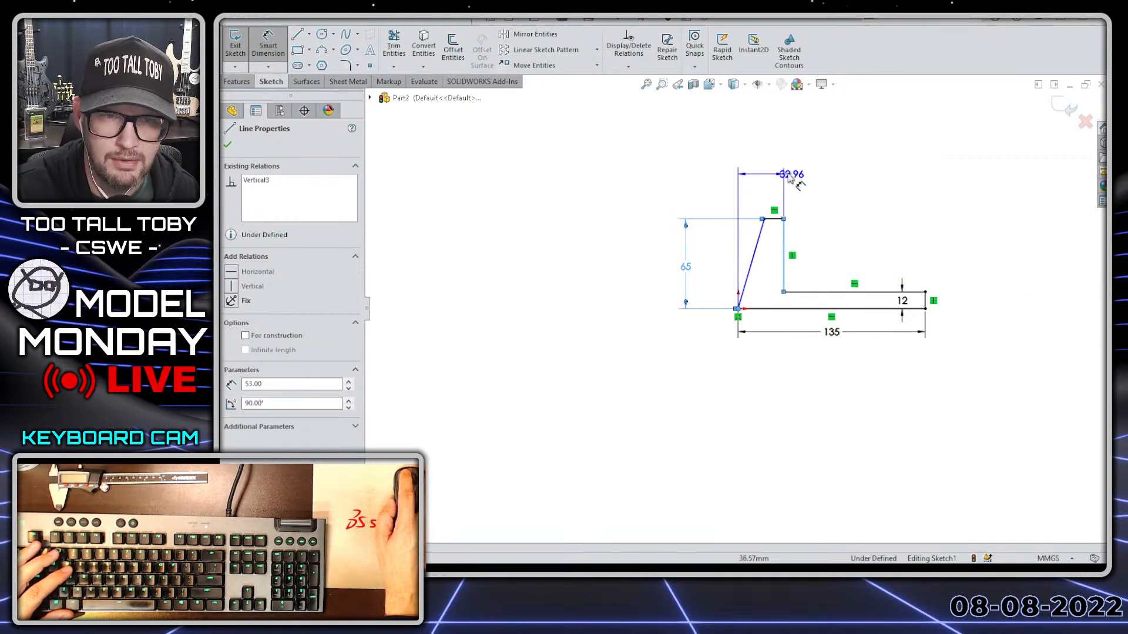
click(756, 167)
key(Return)
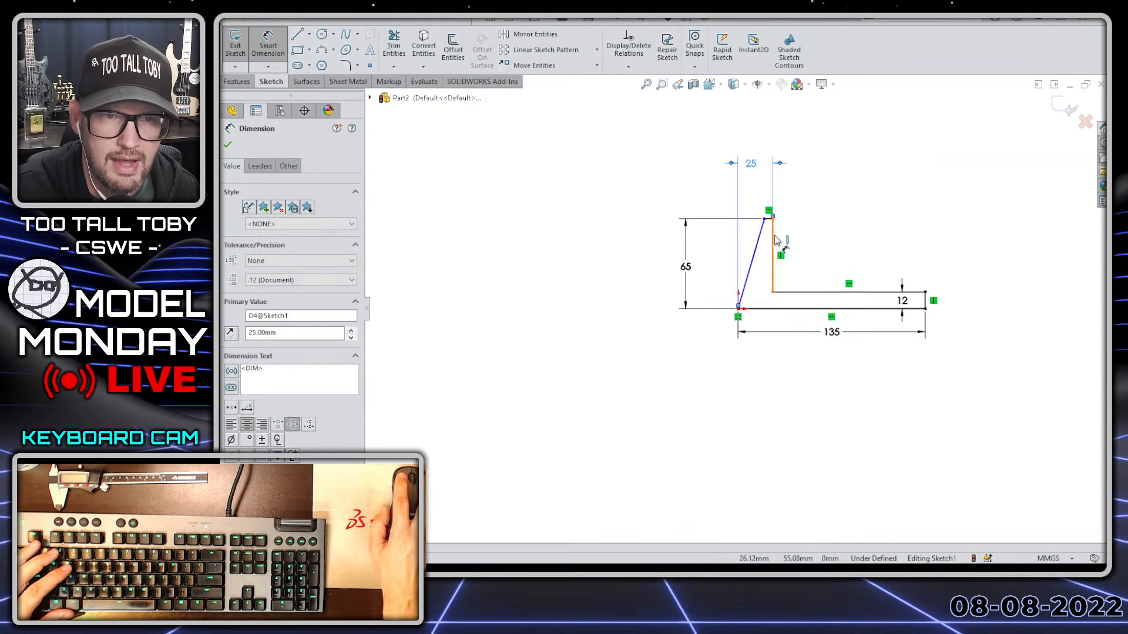
Dimension the slanted line's angle from the vertical at the origin as 15 degrees.
scroll(762, 235, down, 5)
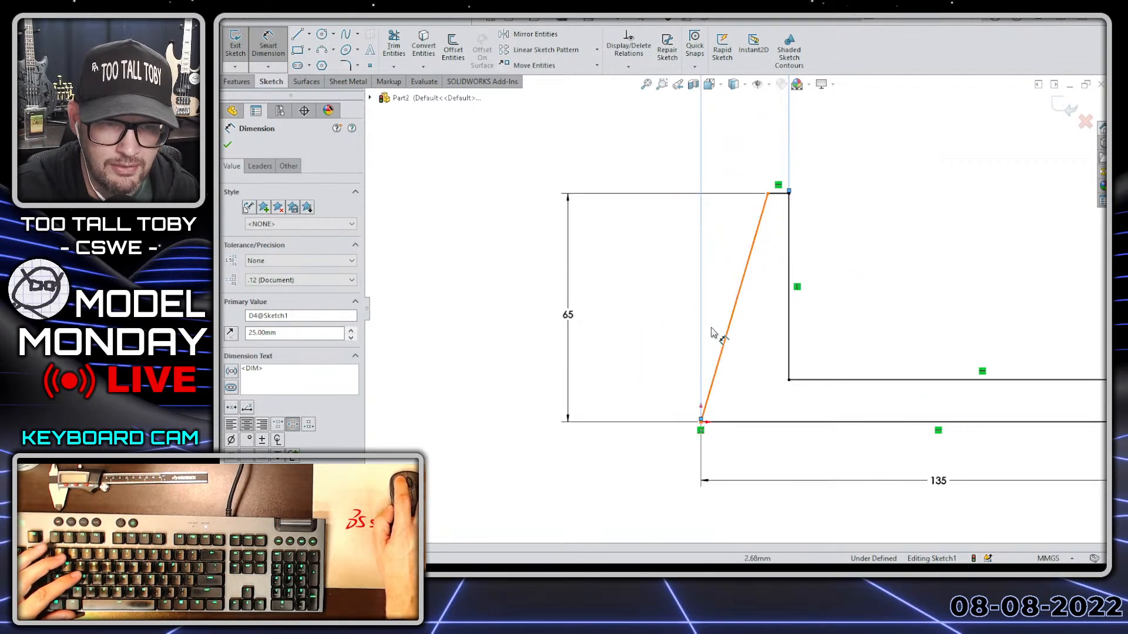
click(747, 268)
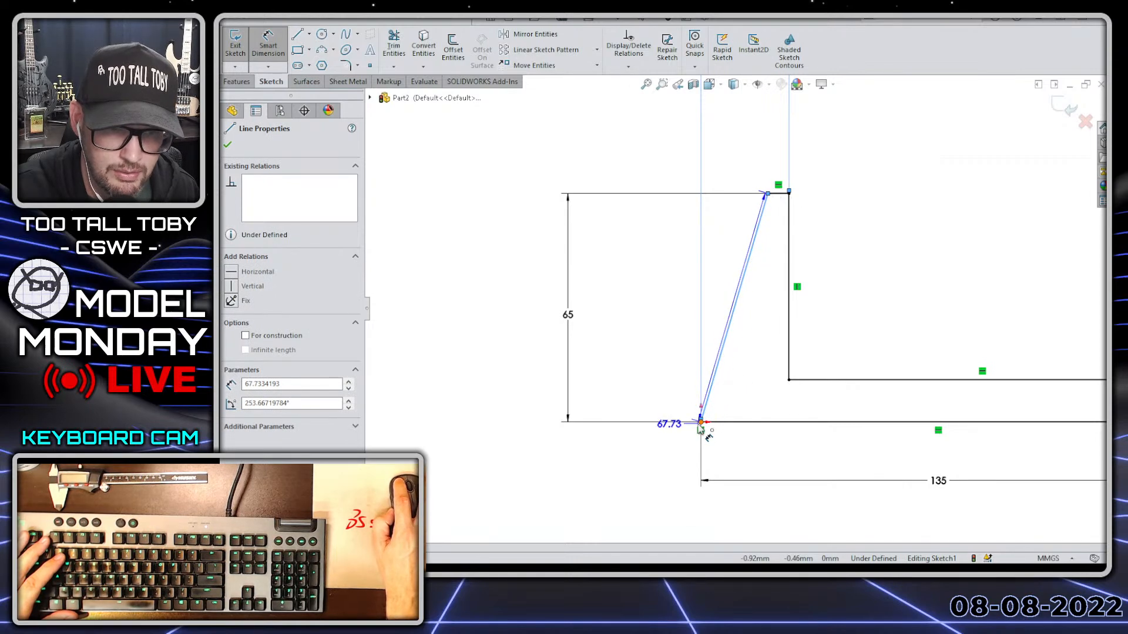
scroll(702, 421, down, 5)
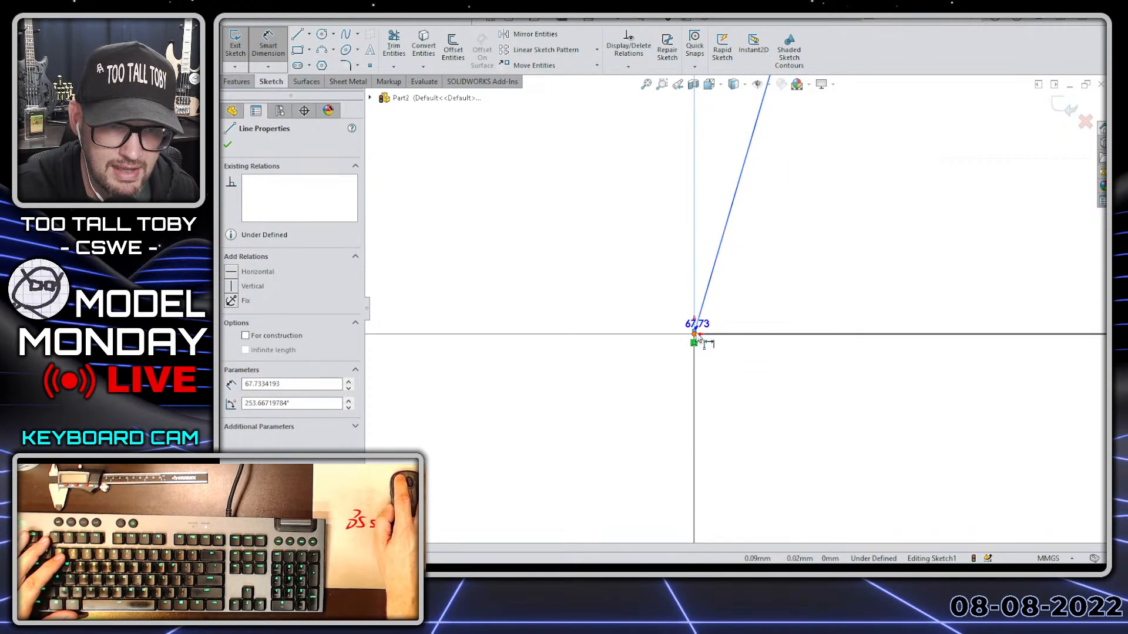
click(694, 339)
click(693, 336)
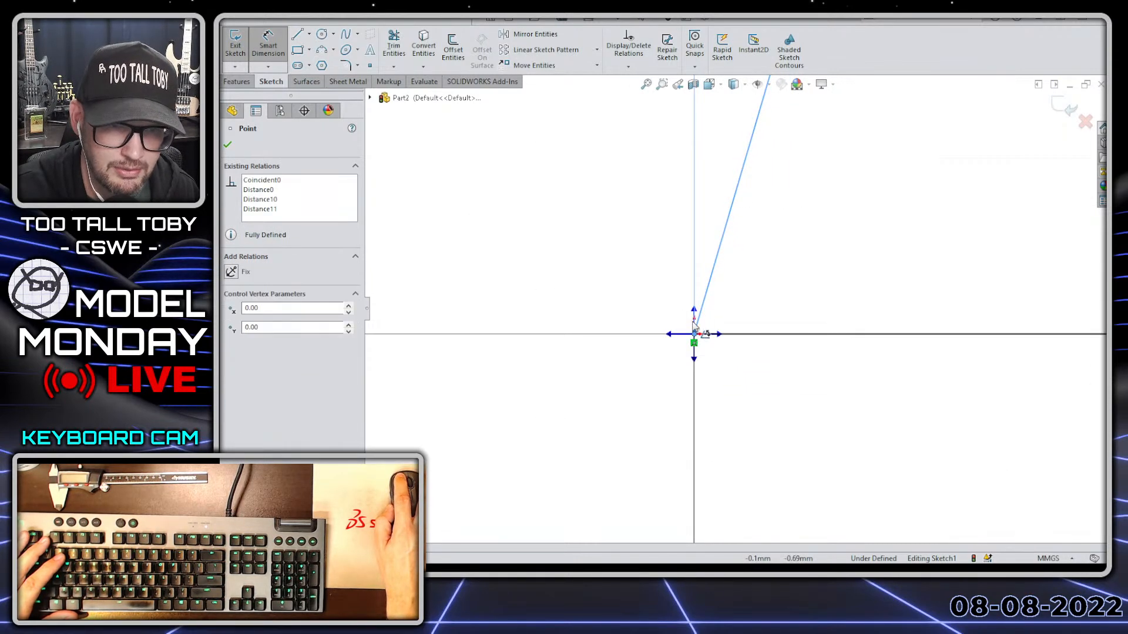
click(694, 310)
scroll(741, 226, up, 3)
scroll(741, 228, up, 4)
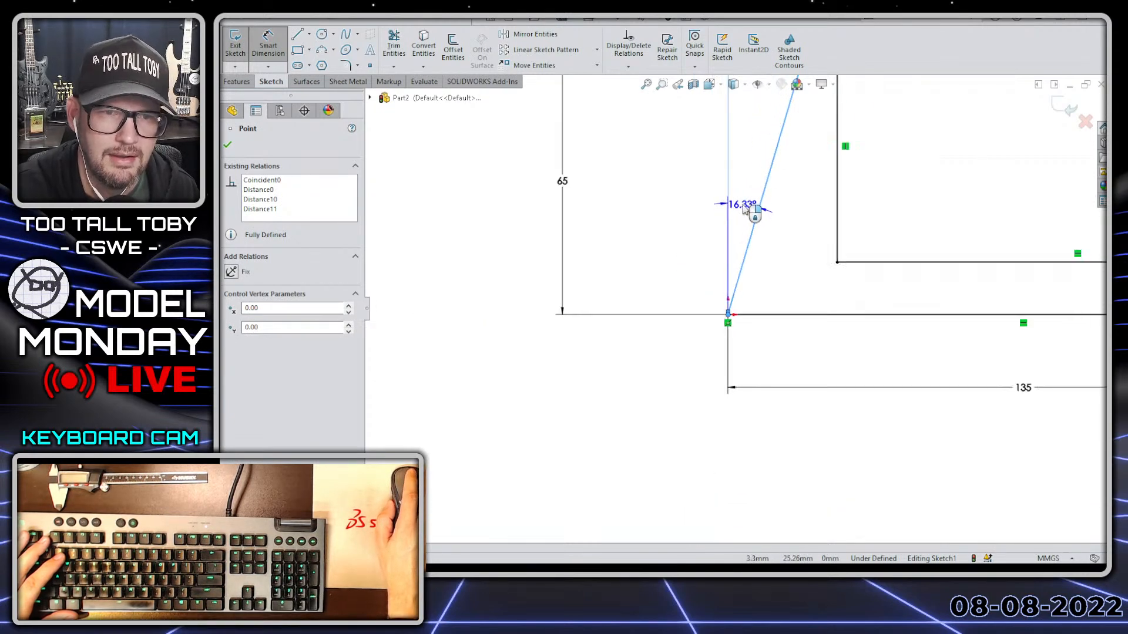
click(748, 191)
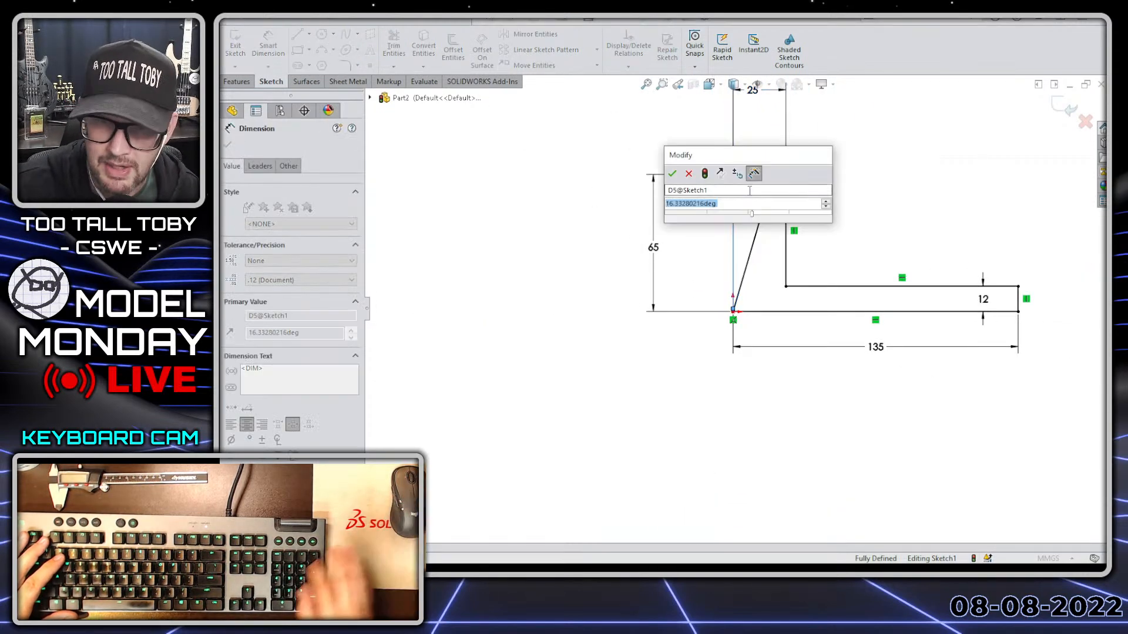
text(15)
key(Return)
key(Escape)
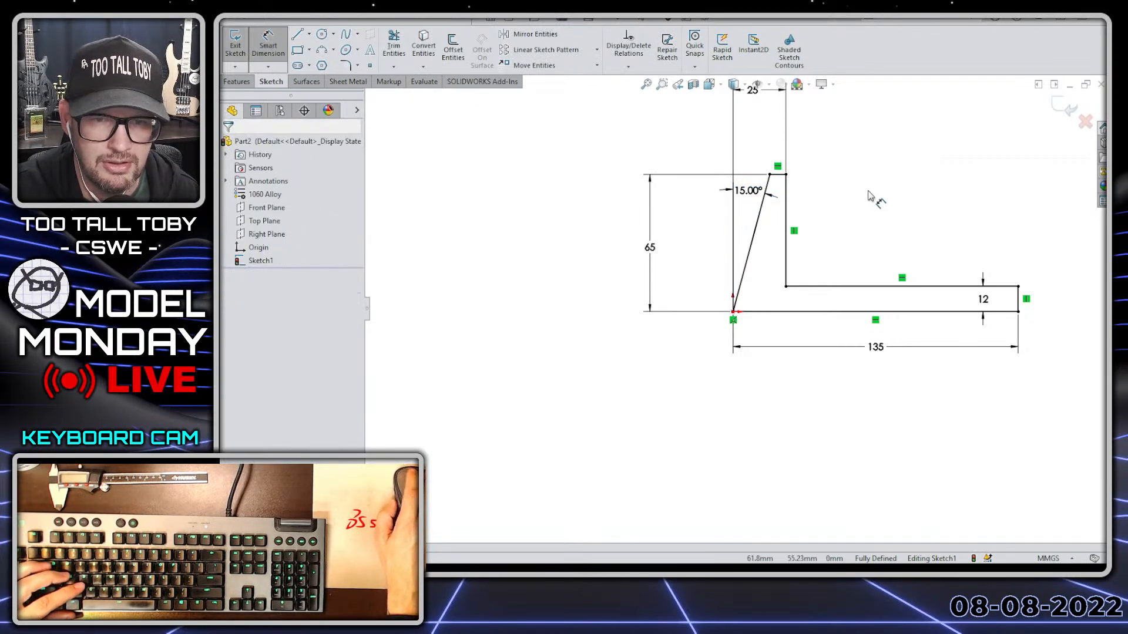
Extrude the L-shaped profile 85 mm with the Mid Plane end condition.
scroll(901, 184, up, 2)
key(s)
click(946, 263)
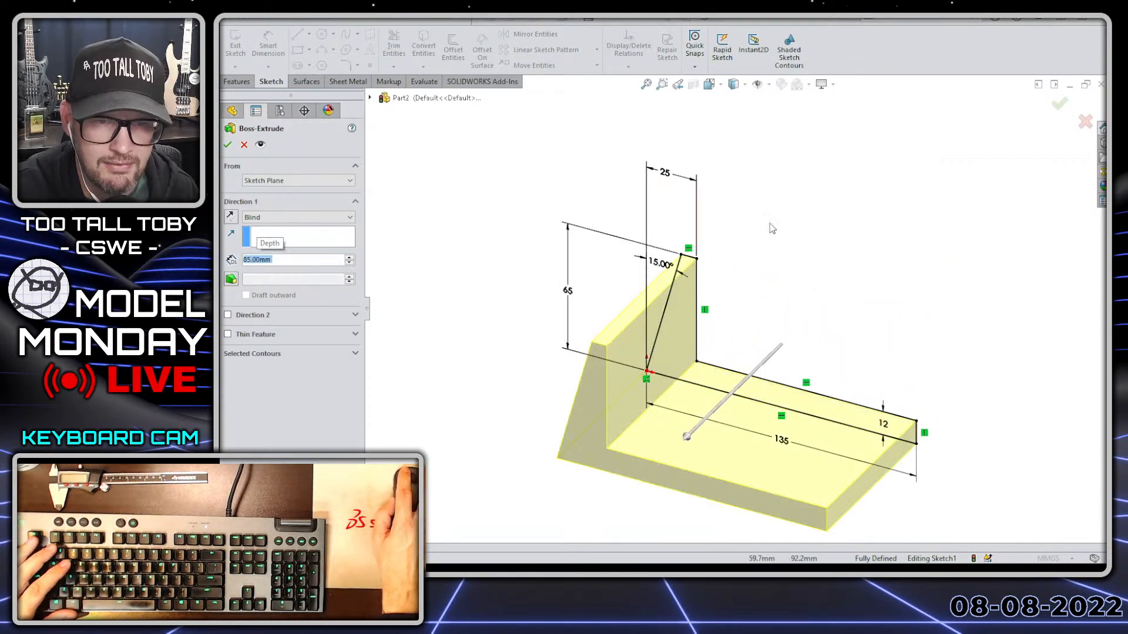
right_click(810, 203)
click(845, 418)
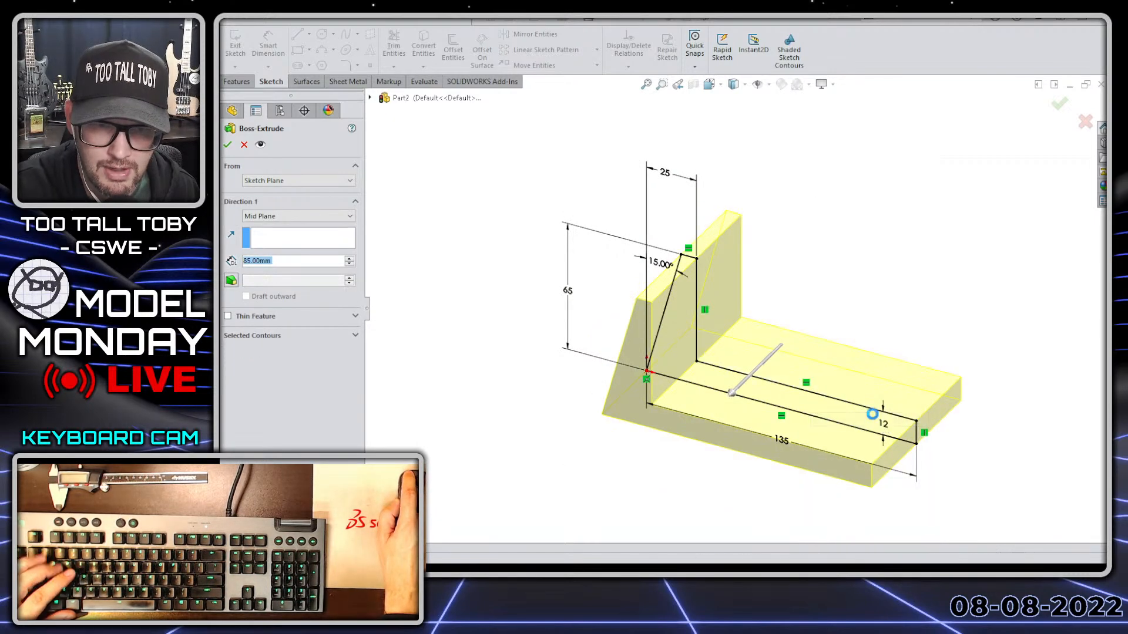
key(Return)
Sketch a U-shaped profile with a 26 mm radius arc on the base's top face, its open ends joined to the upright's inner edge.
click(752, 371)
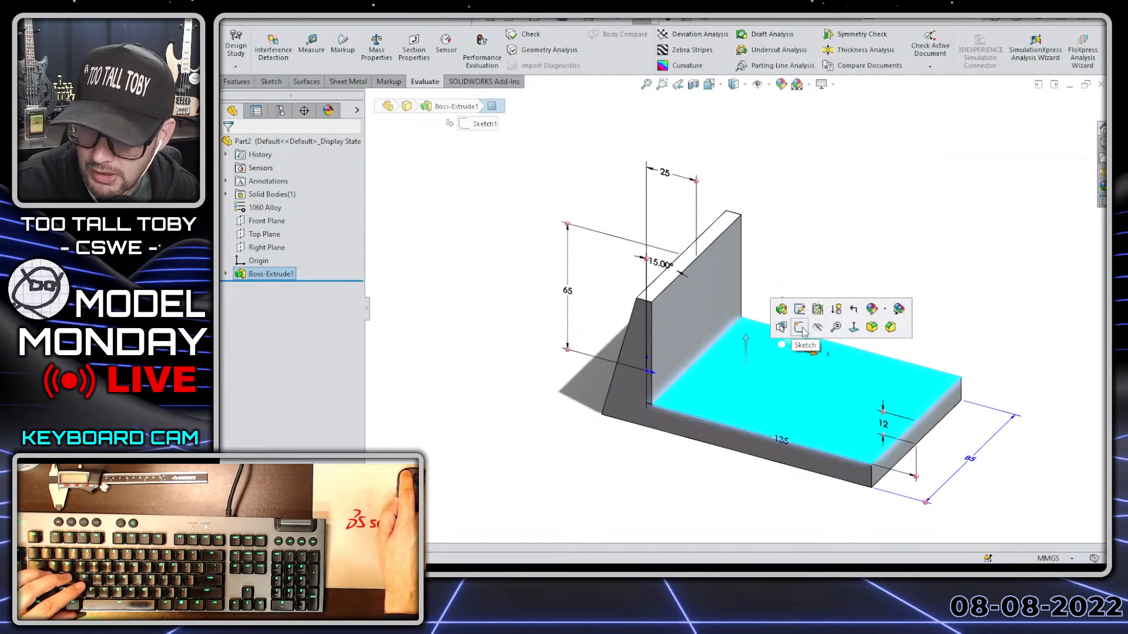
click(799, 327)
key(s)
click(759, 354)
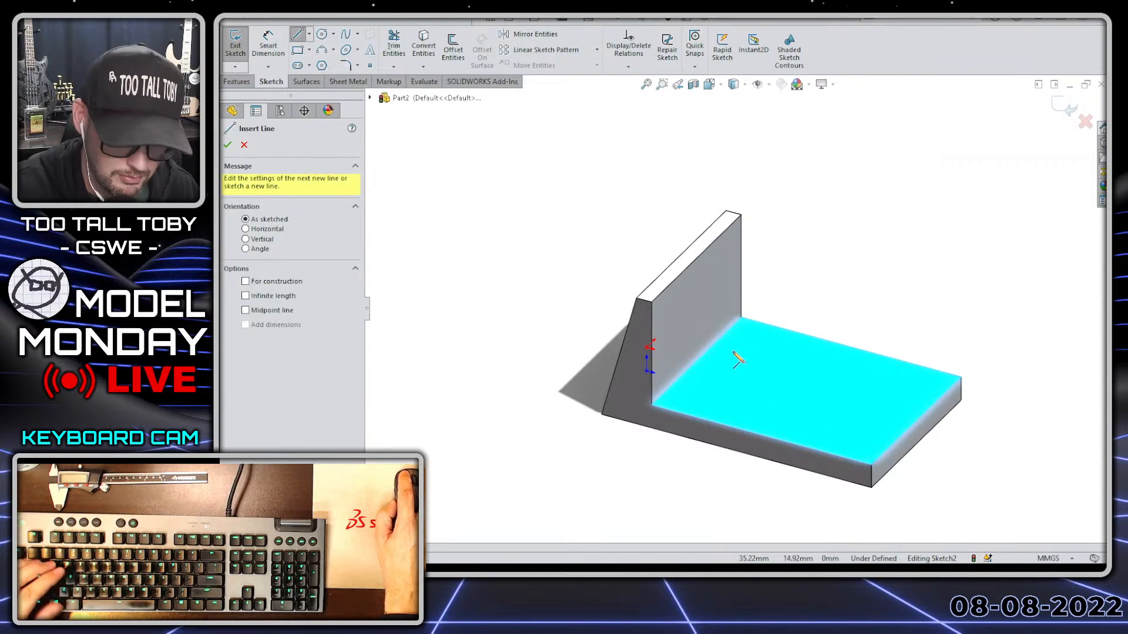
key(ctrl+8)
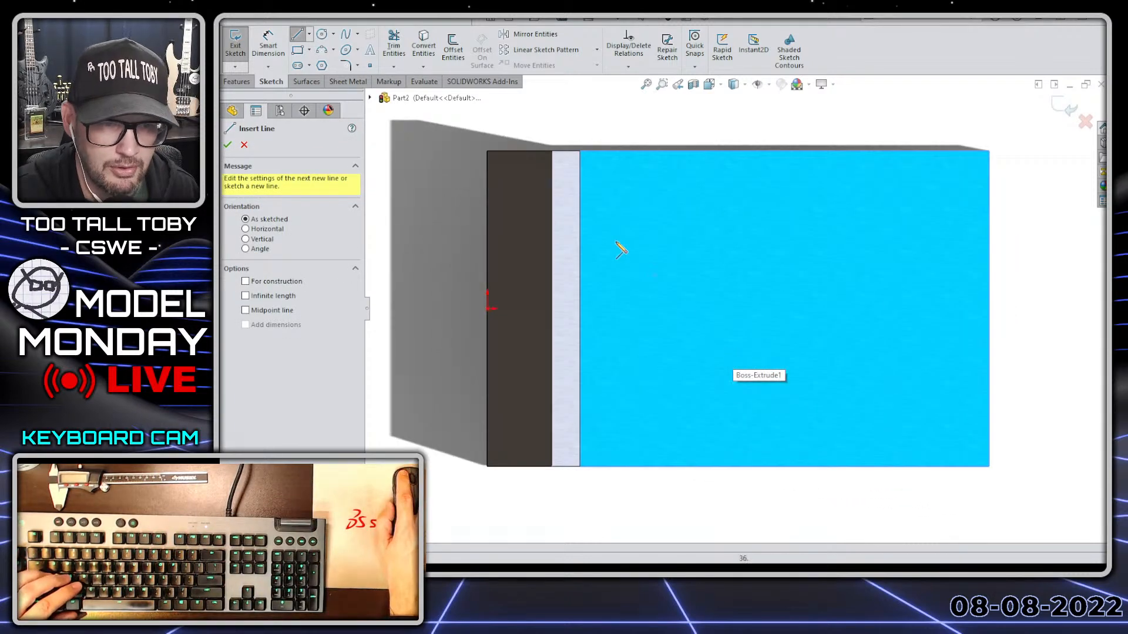
click(580, 246)
click(582, 400)
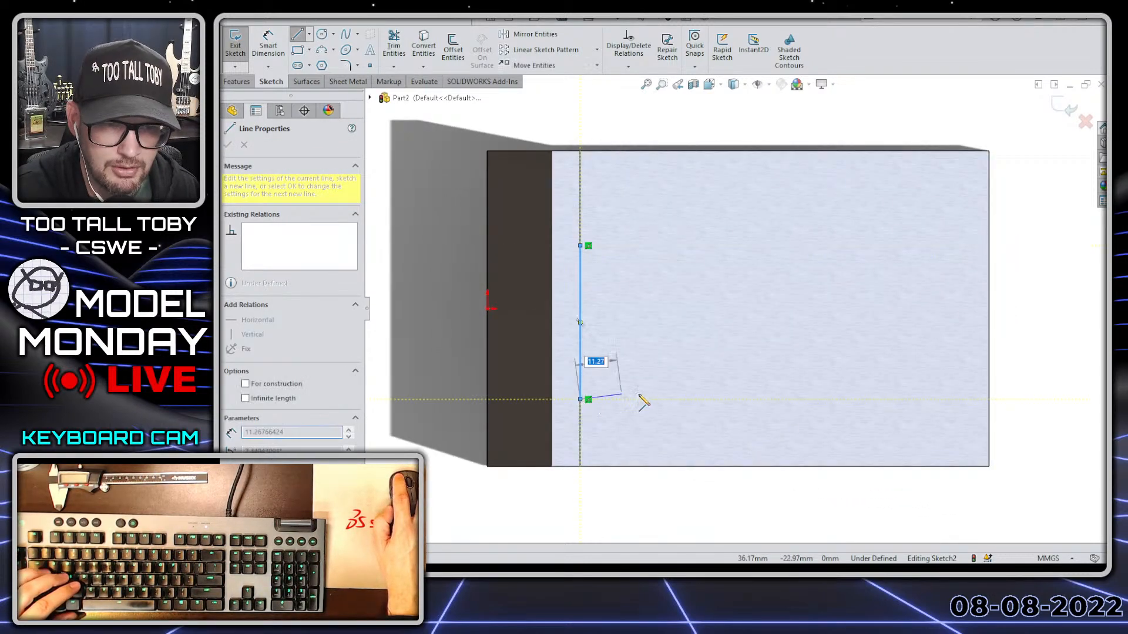
click(695, 399)
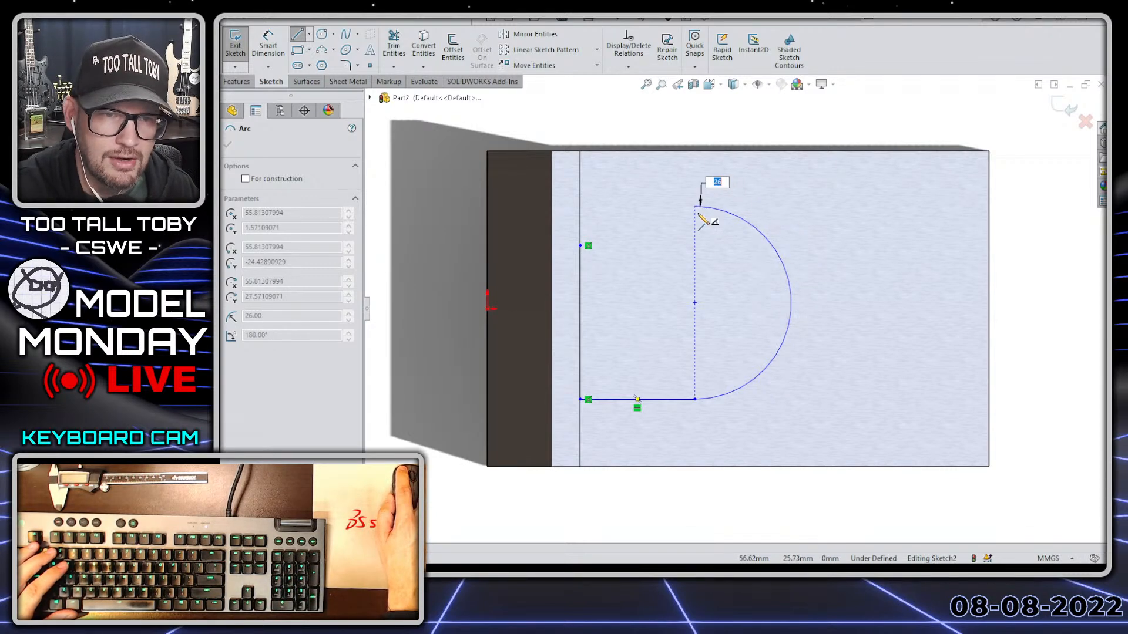
click(697, 208)
click(638, 206)
key(Escape)
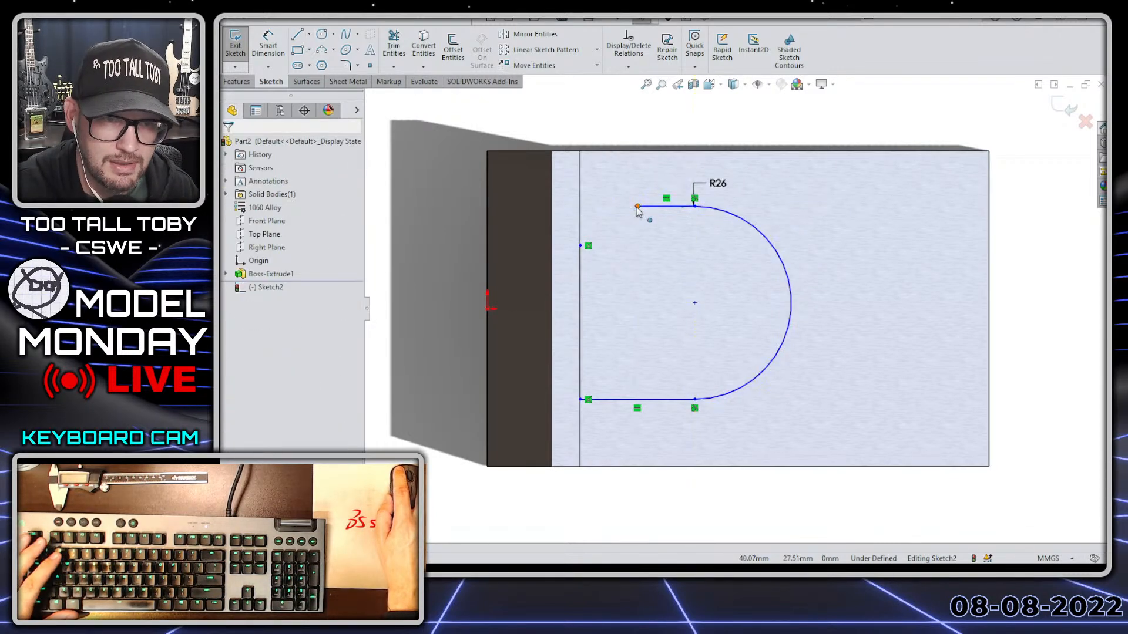
drag(637, 206, 582, 247)
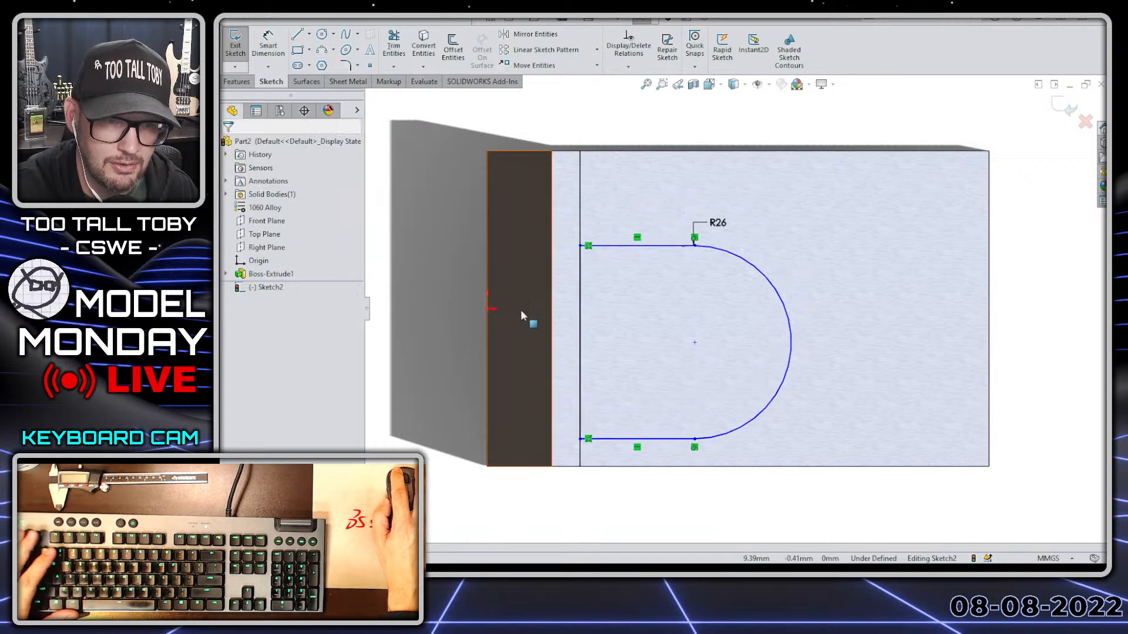
Add a horizontal relation between the origin and the U-shaped profile's arc center.
click(487, 308)
ctrl+click(694, 342)
click(726, 271)
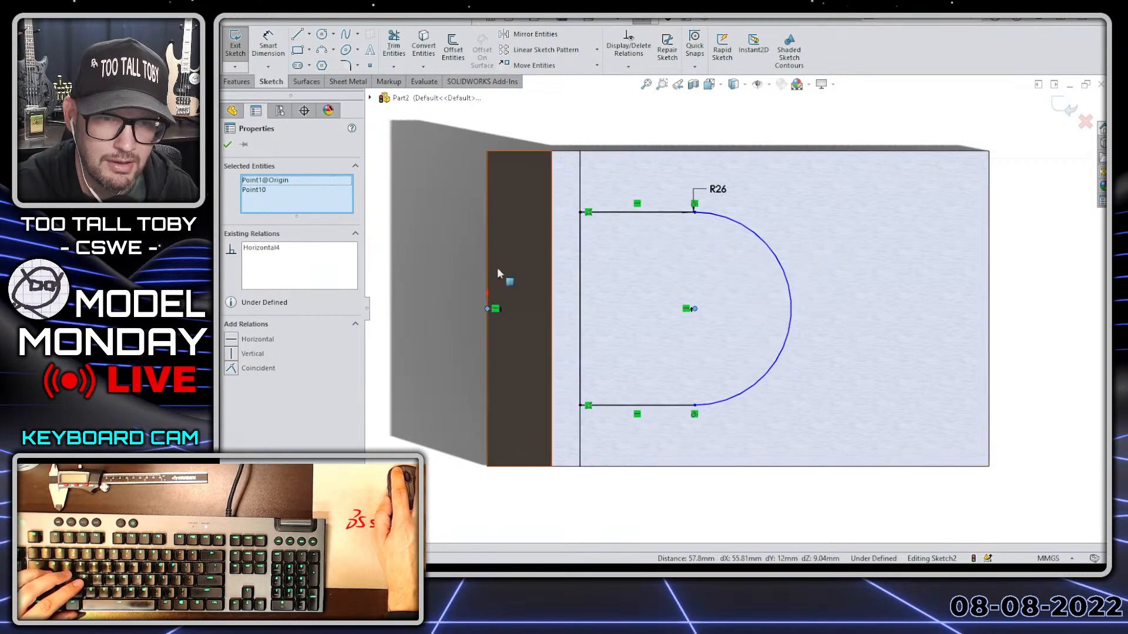
key(Escape)
key(s)
click(525, 234)
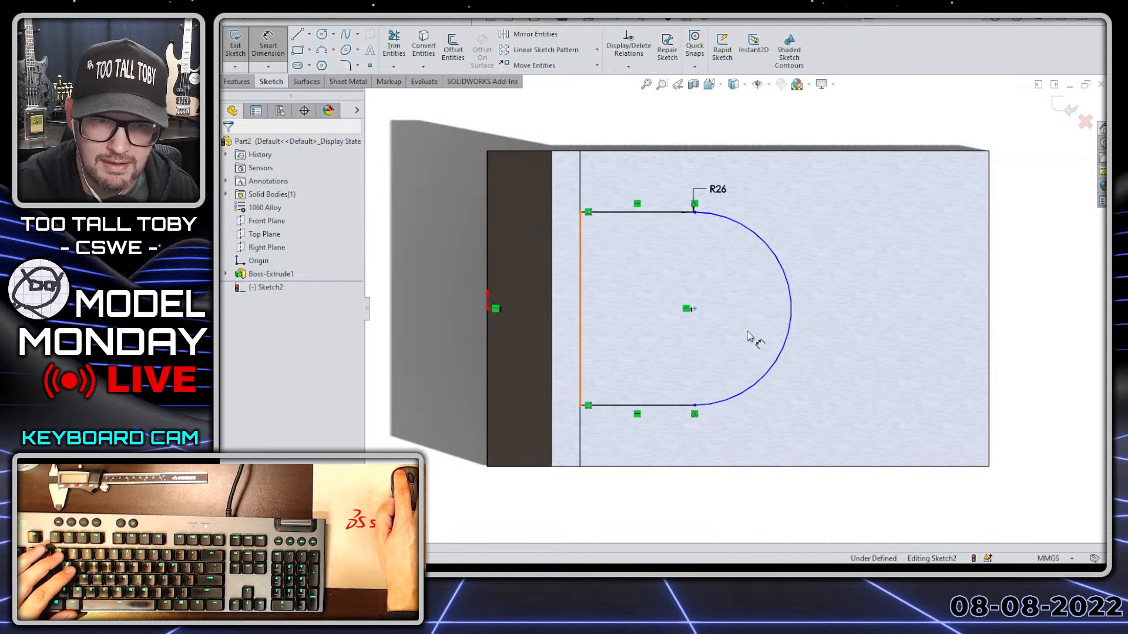
click(763, 377)
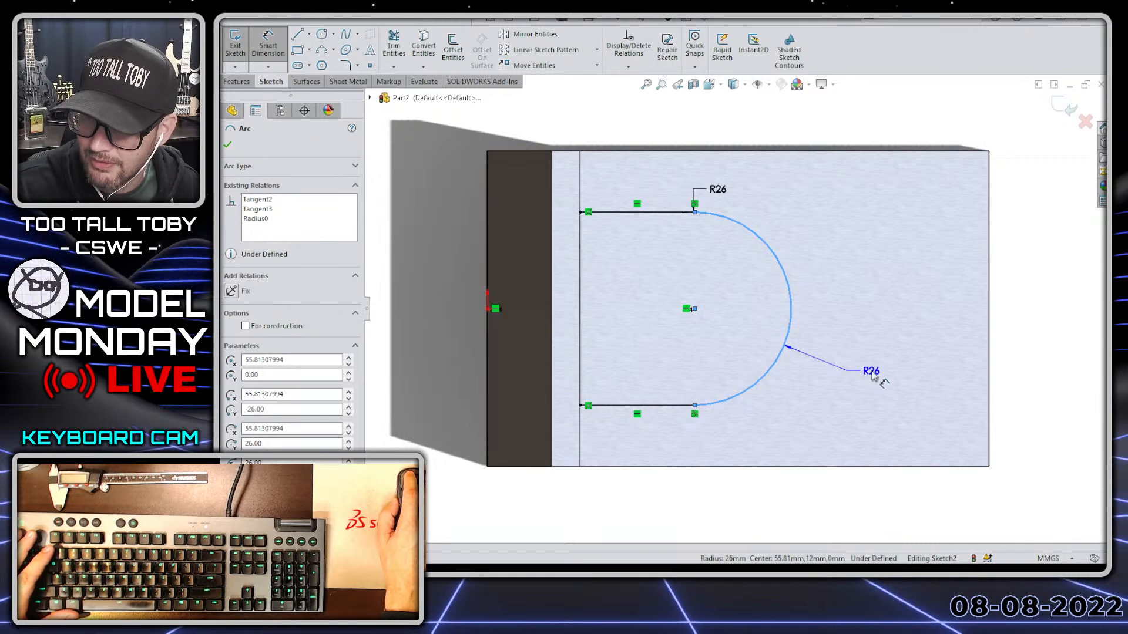
key(Escape)
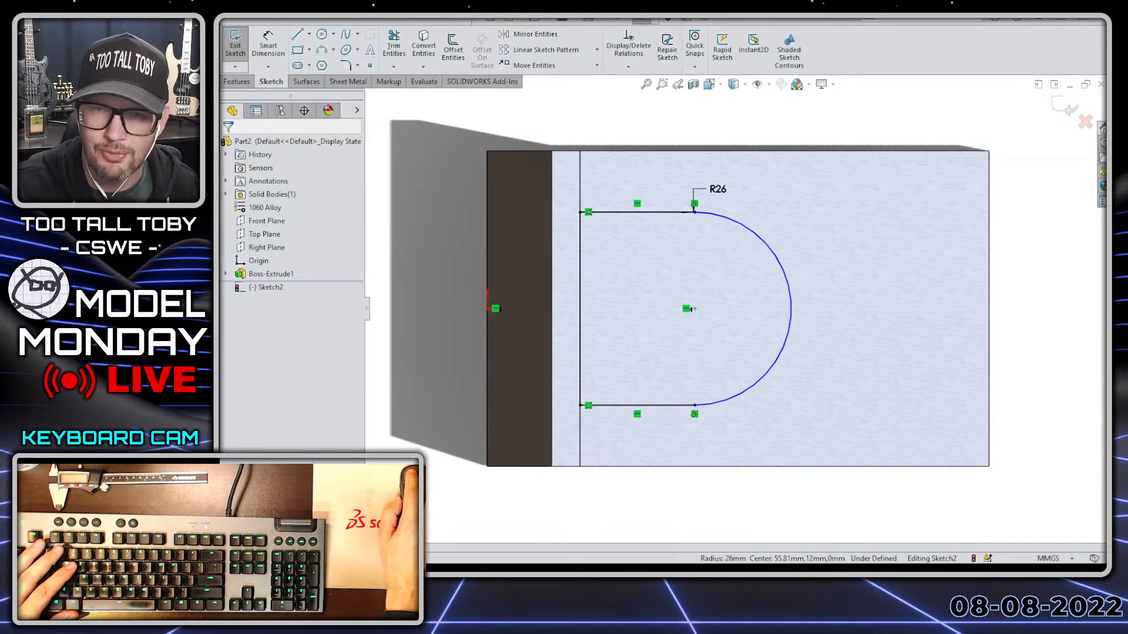
Check the part drawing, exit the U-shaped profile's sketch and roll the feature history back to before it.
drag(1105, 21, 879, 11)
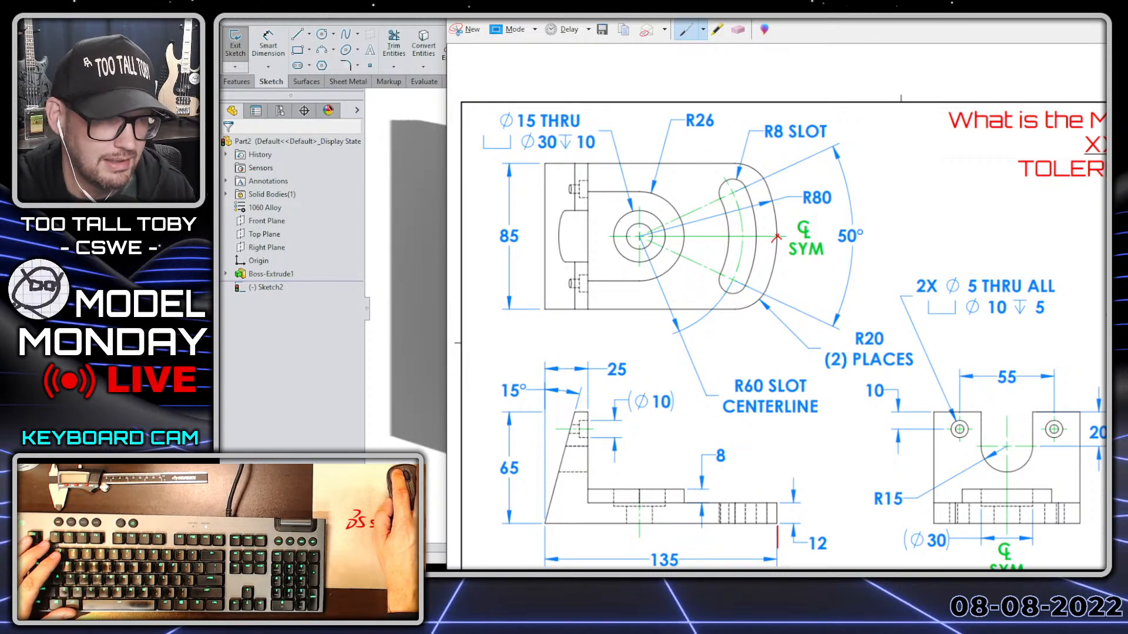
key(alt+Tab)
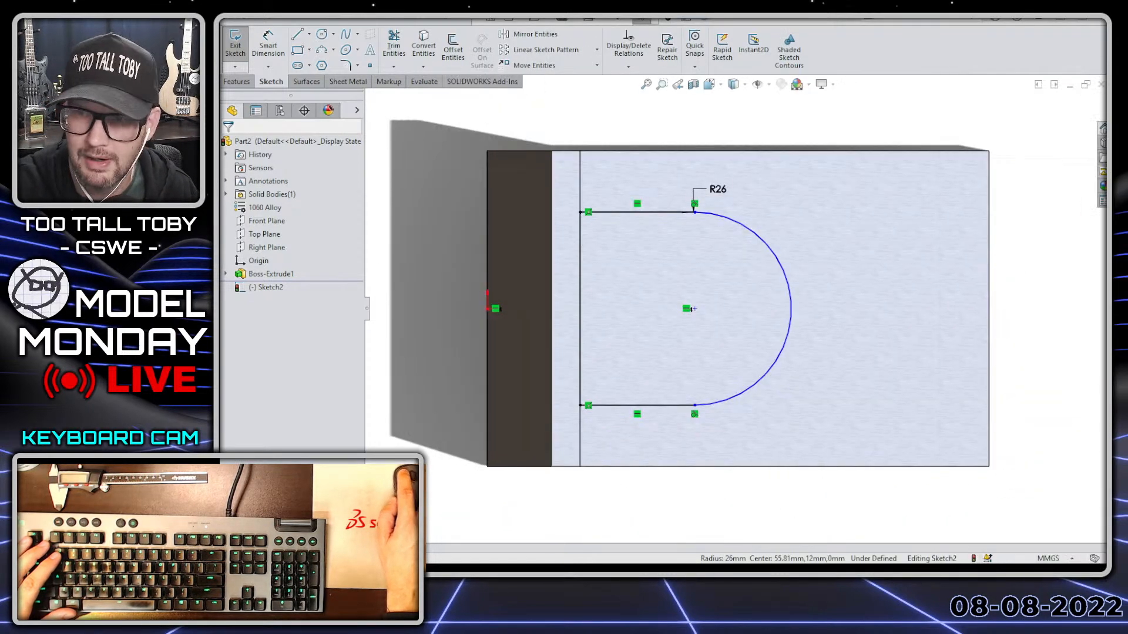
click(1054, 84)
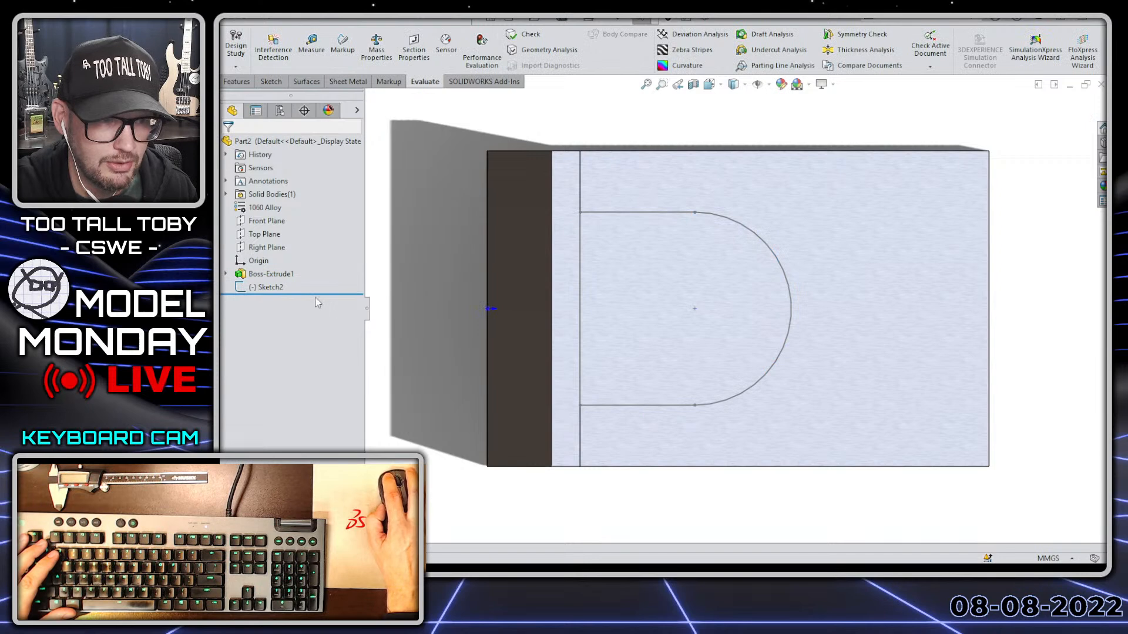
drag(322, 294, 312, 282)
Sketch a three-point arc of 80 mm radius on the base's top face, spanning its long edges near the free end.
click(770, 277)
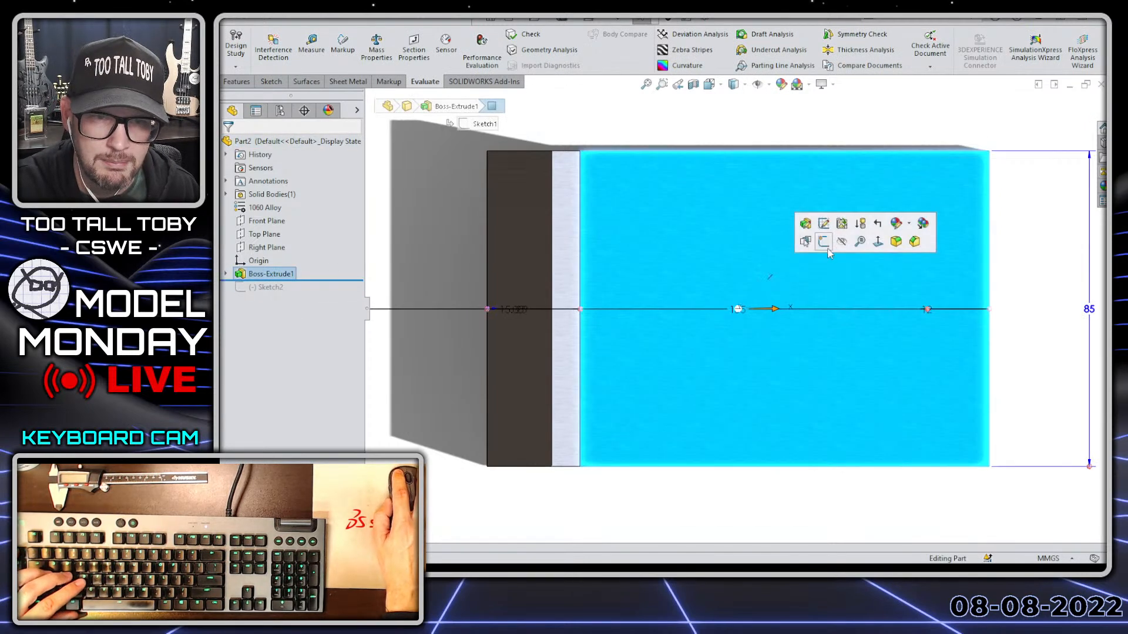
click(829, 245)
key(s)
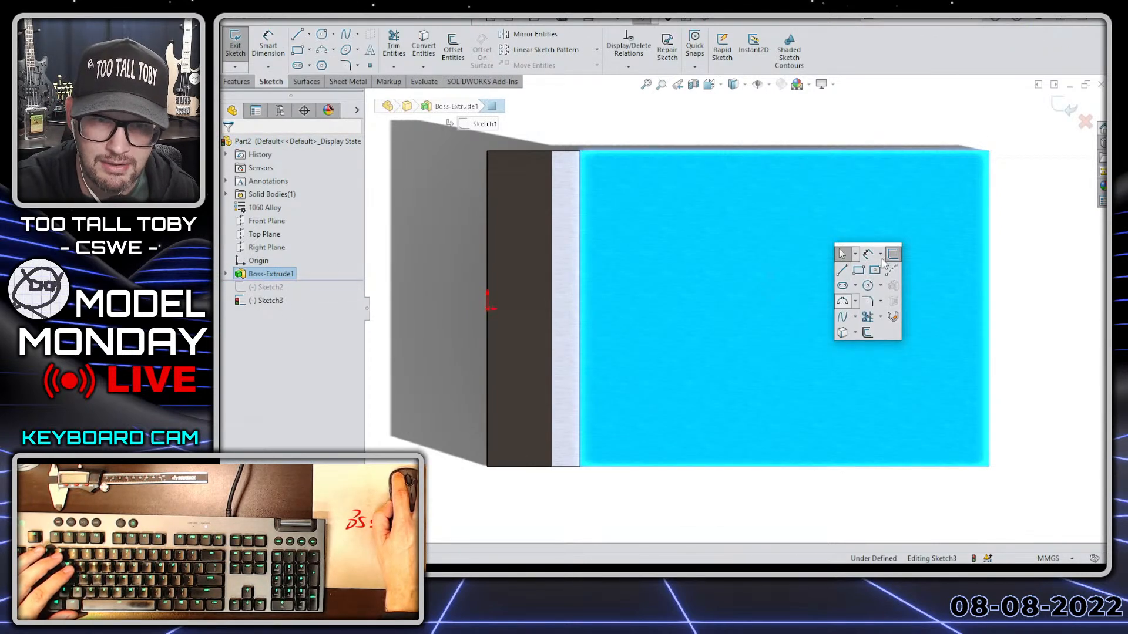
click(843, 302)
click(921, 151)
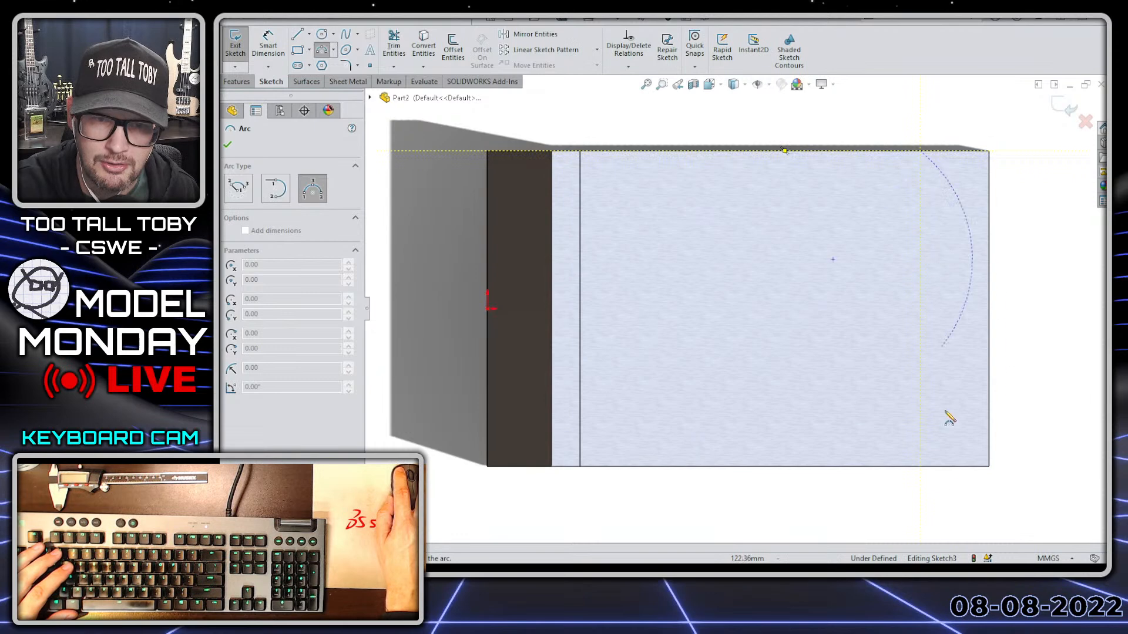
click(923, 468)
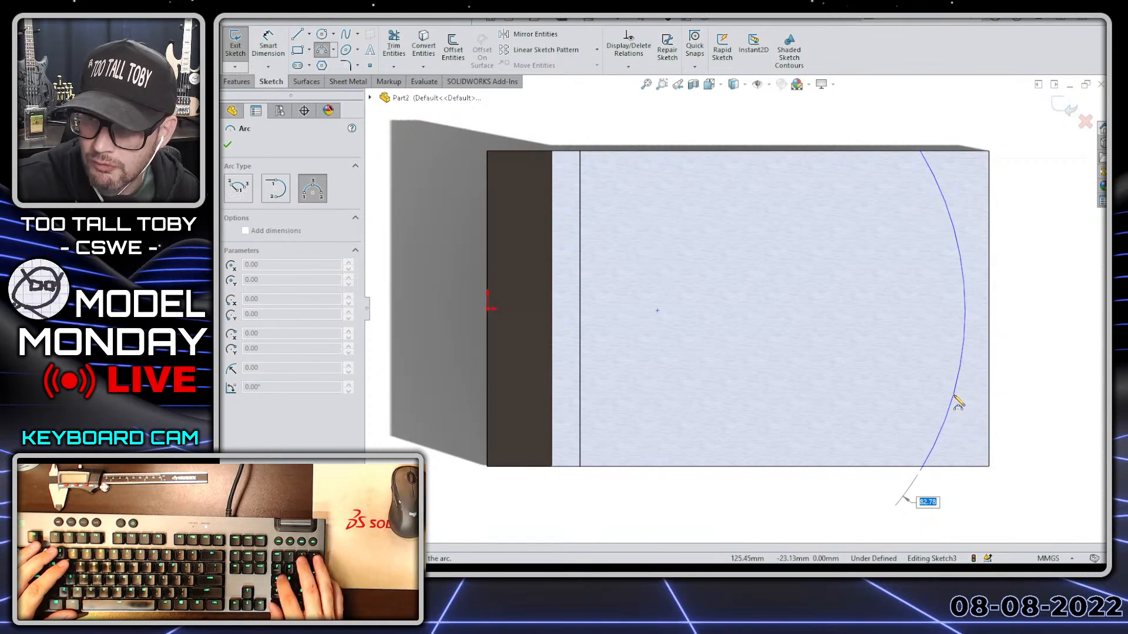
text(80)
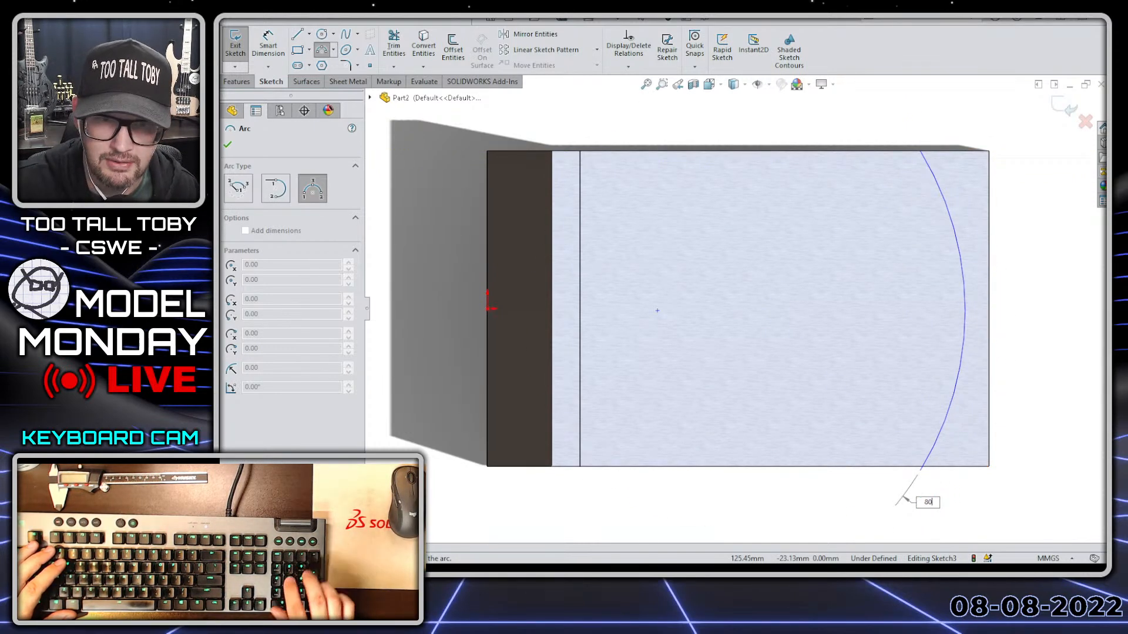
key(Return)
key(Escape)
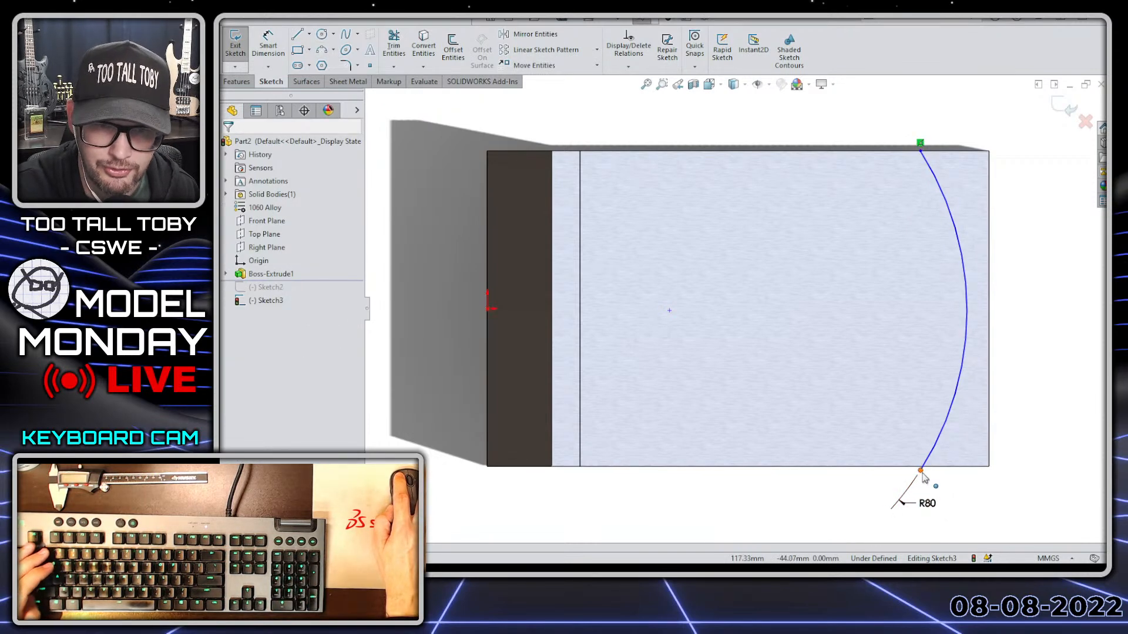
Make the arc's lower endpoint coincident with the base's long edge and align both arc endpoints vertically.
click(920, 470)
ctrl+click(940, 466)
click(989, 394)
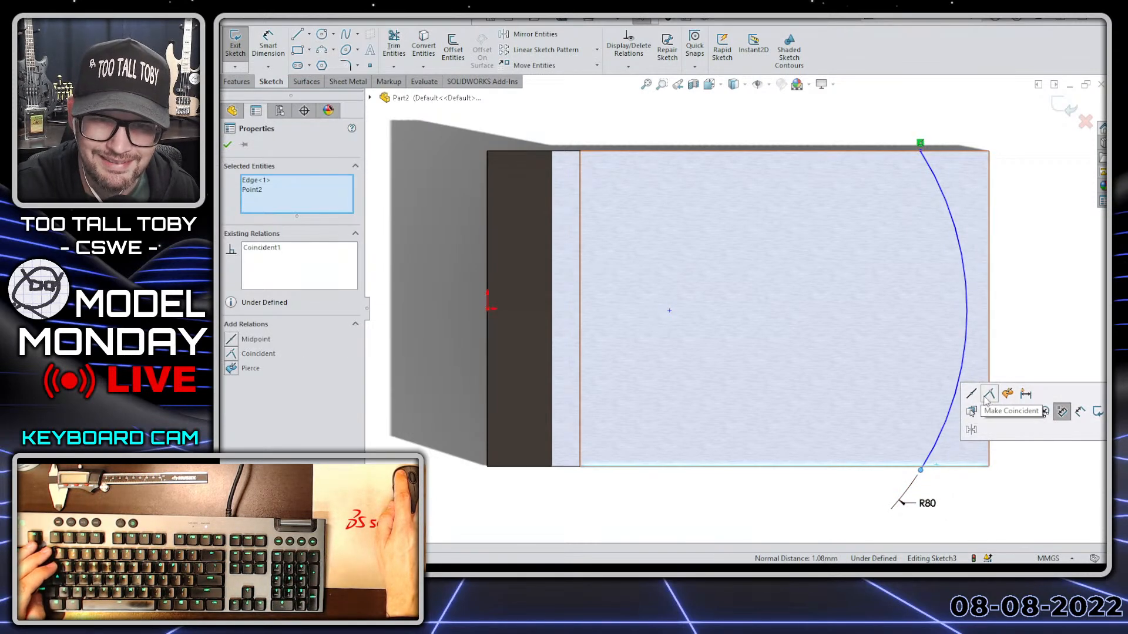
click(920, 152)
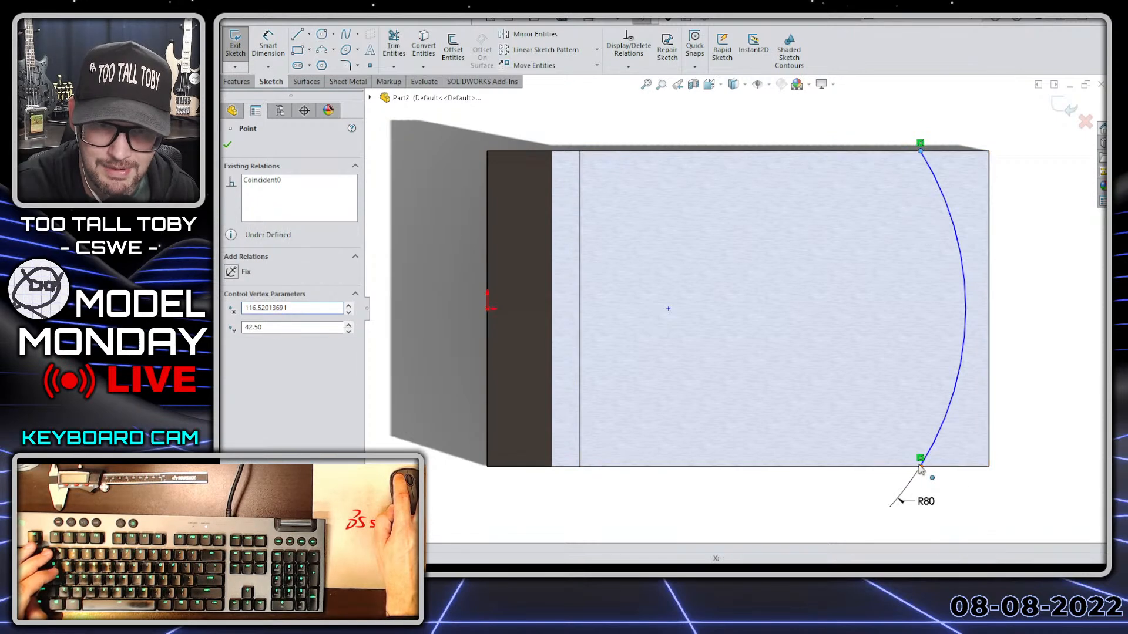
ctrl+click(920, 466)
Make the 80 mm arc tangent to the base's free end edge.
click(967, 324)
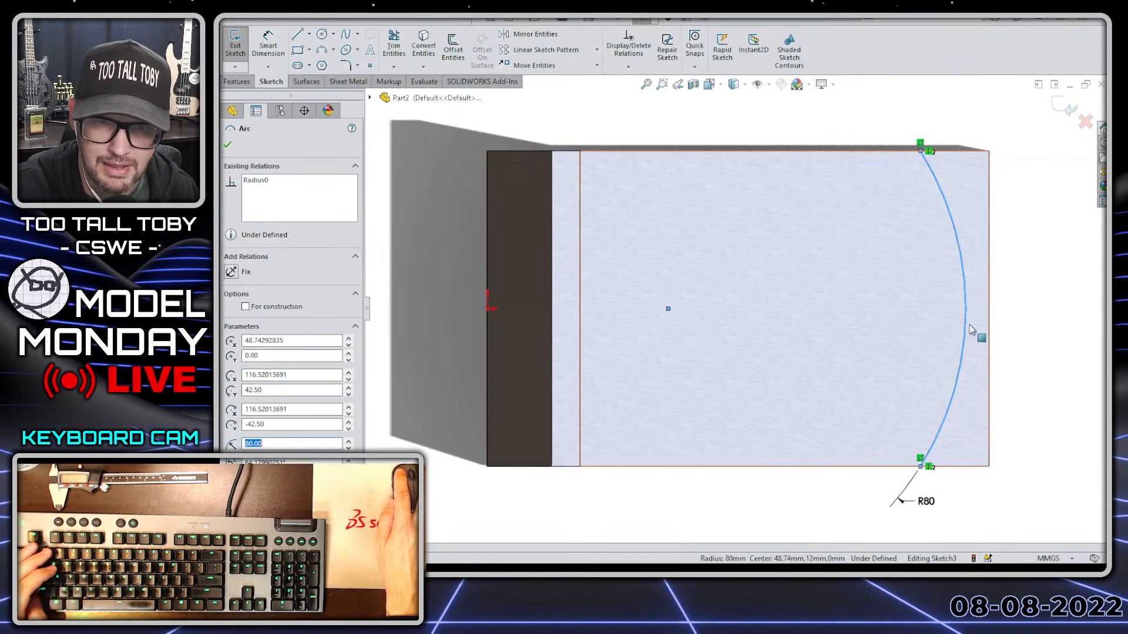
ctrl+click(989, 337)
ctrl+click(989, 338)
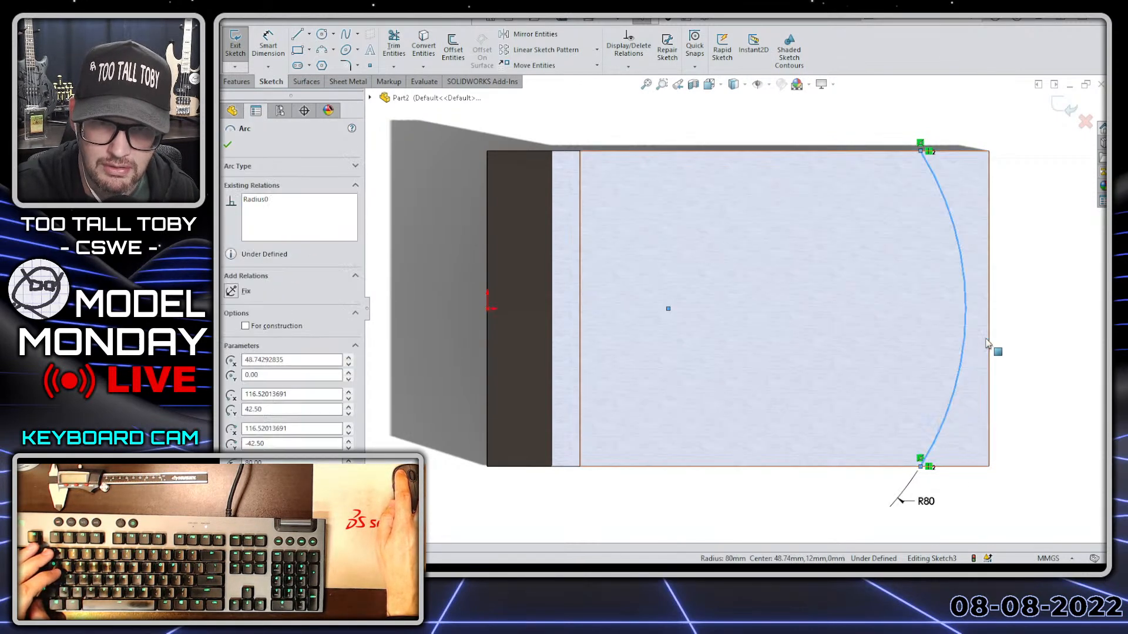
ctrl+click(989, 348)
click(998, 268)
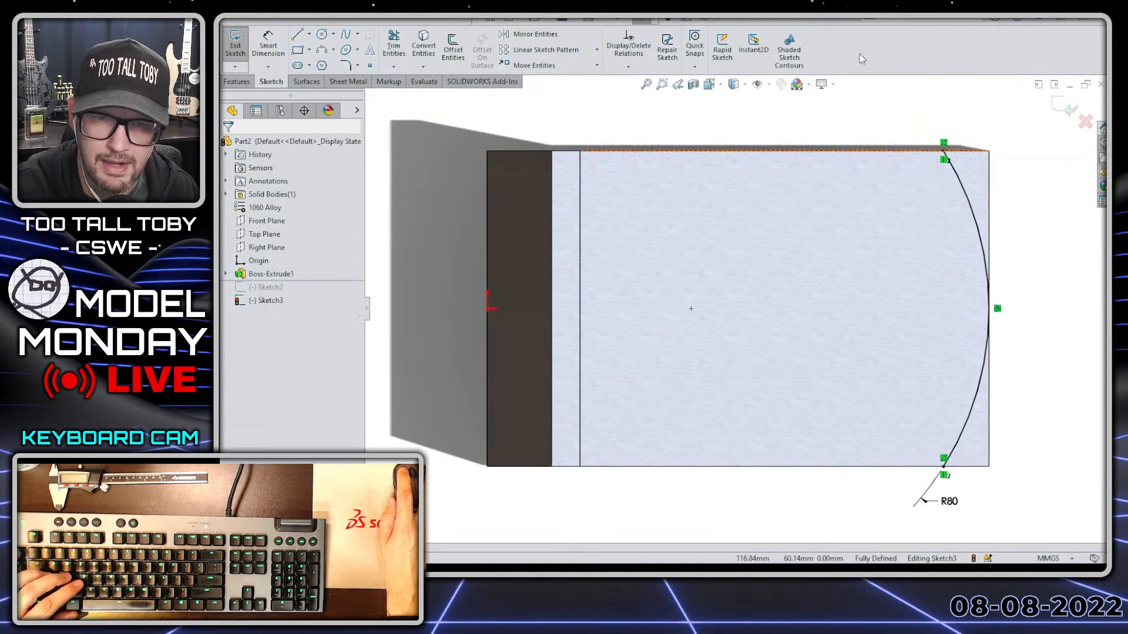
Cut away the base material outside the arc with an extruded cut set to Through All - Both directions.
key(s)
click(846, 164)
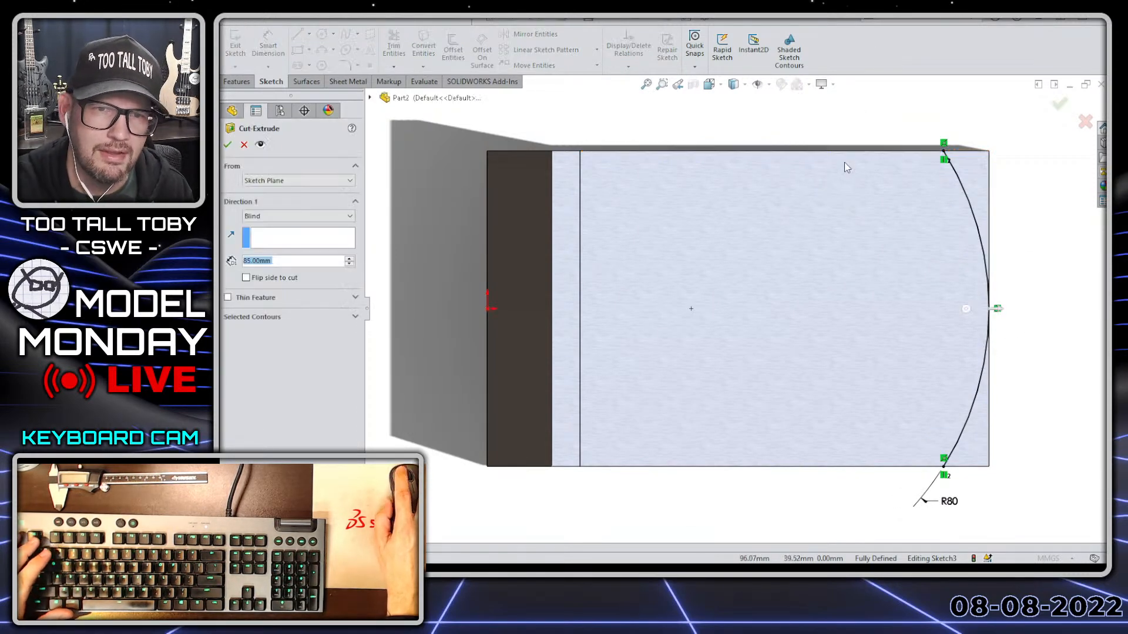
right_click(790, 300)
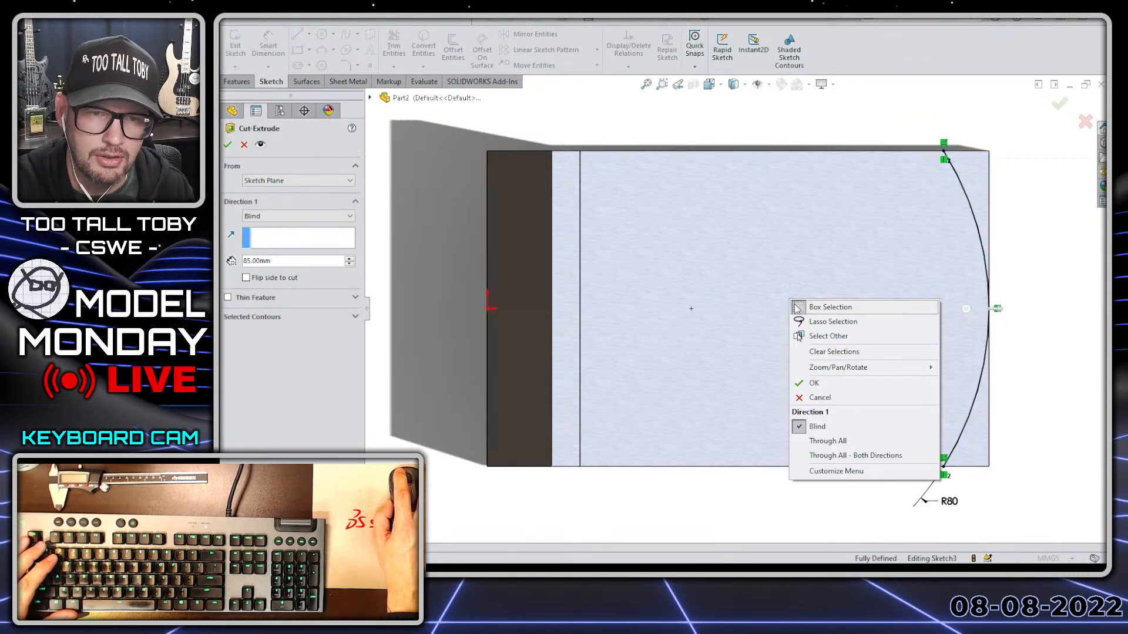
click(859, 456)
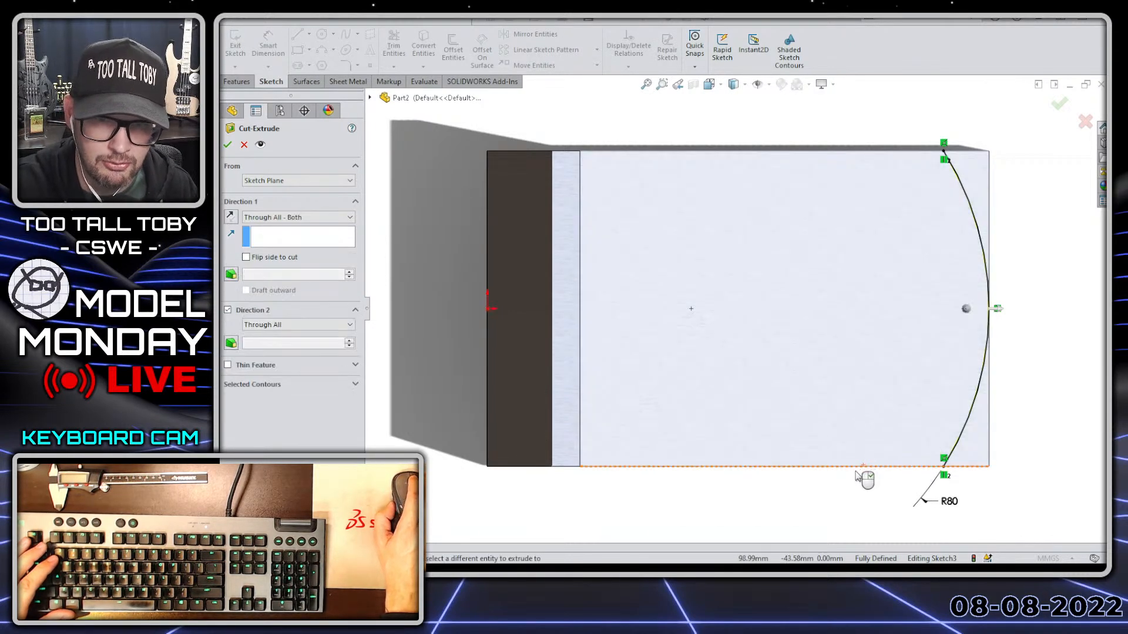
middle_drag(862, 474, 820, 363)
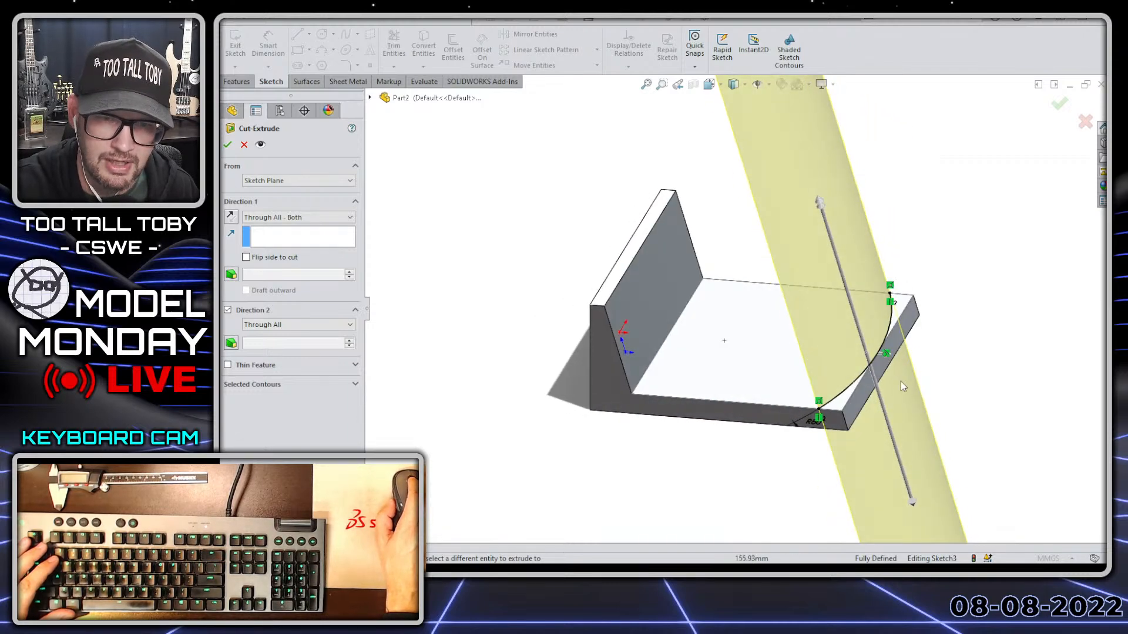
scroll(875, 358, down, 3)
click(814, 327)
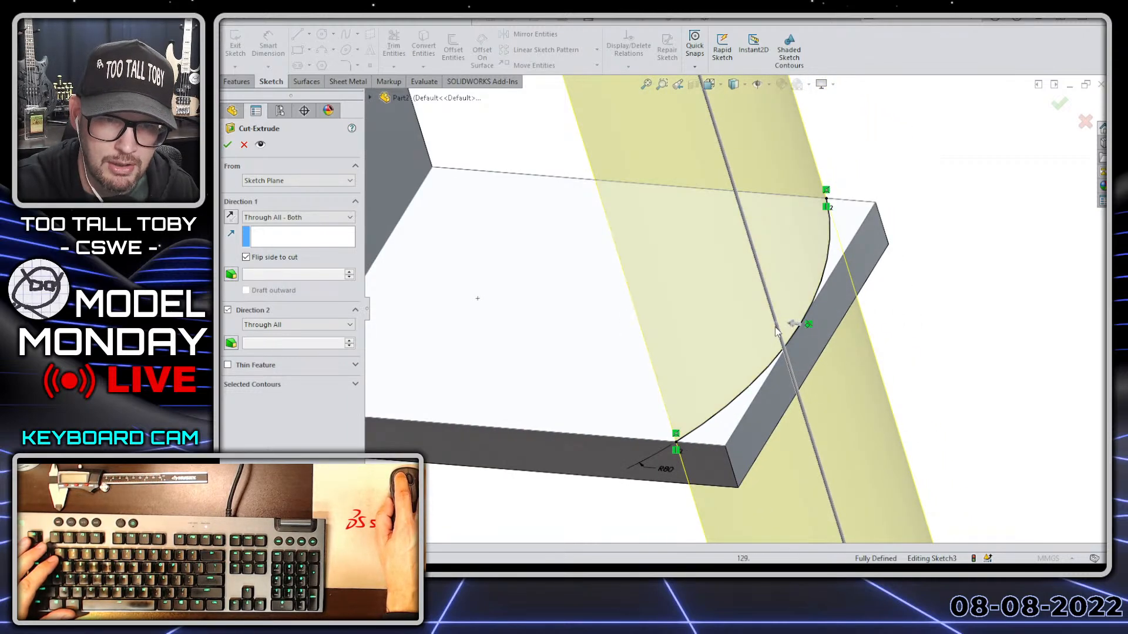
click(809, 324)
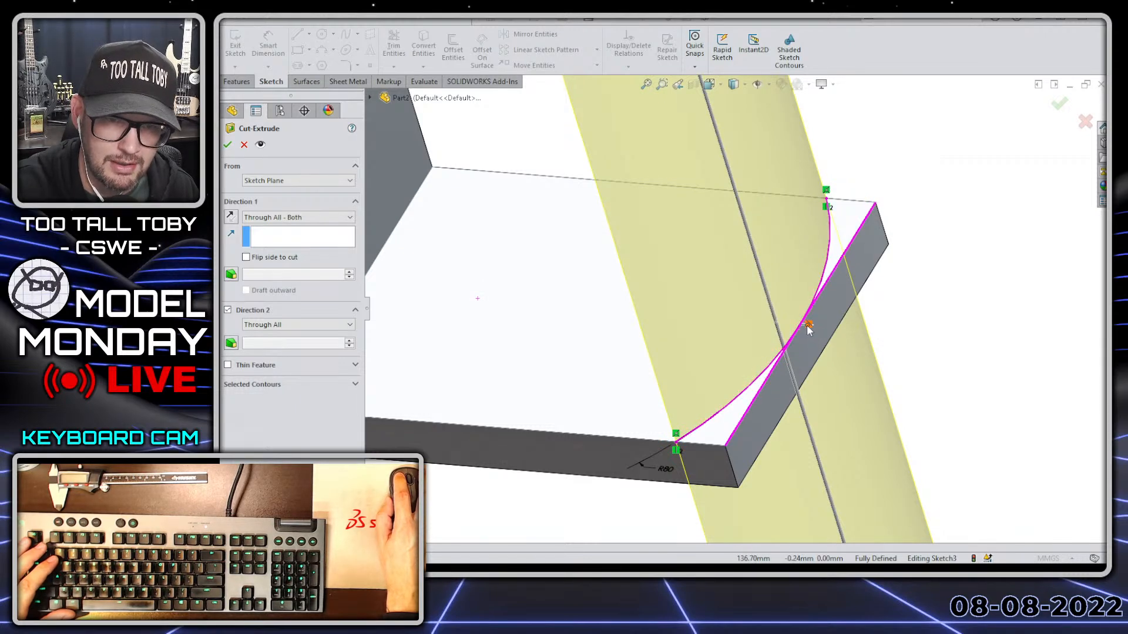
click(271, 258)
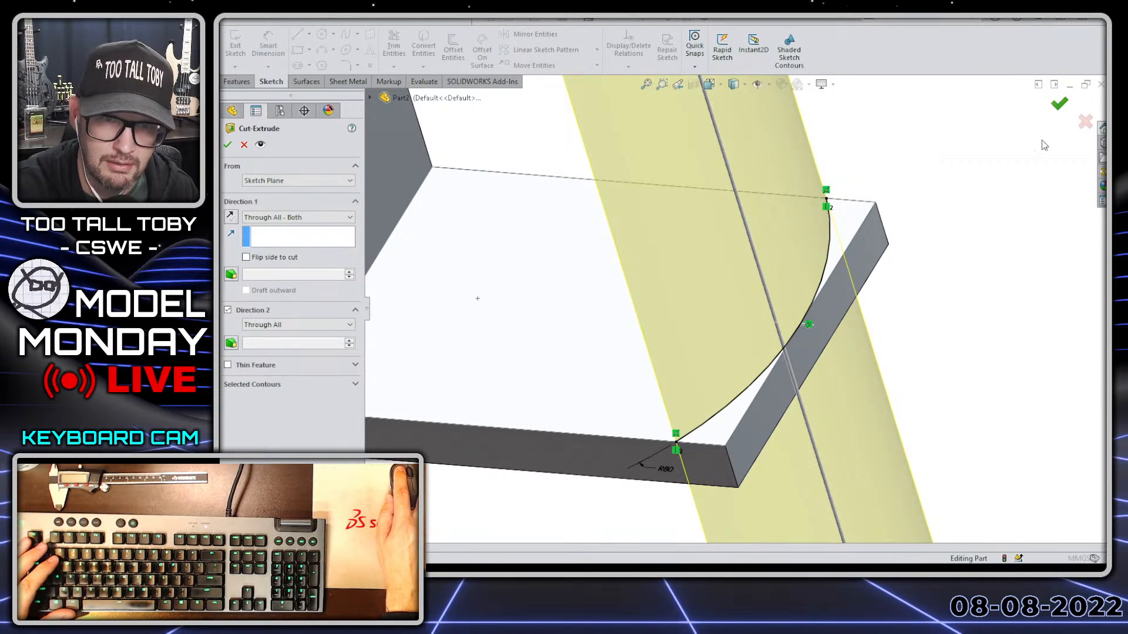
click(1061, 105)
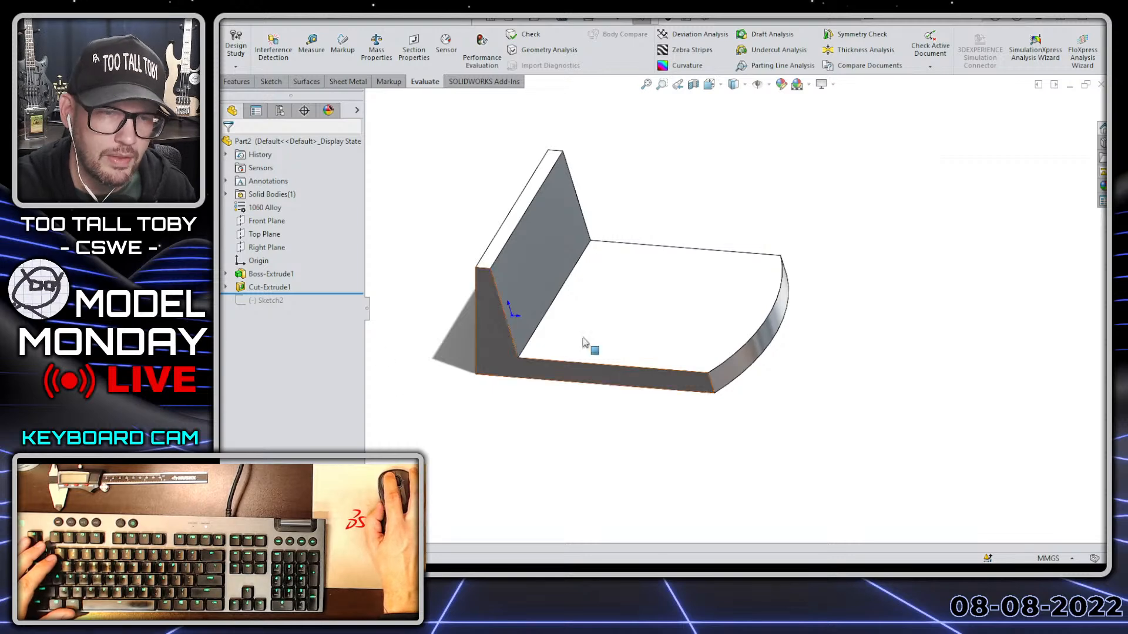
Reopen the sketch of the curved end cut to check its 80 mm arc, and close it without changes.
click(270, 287)
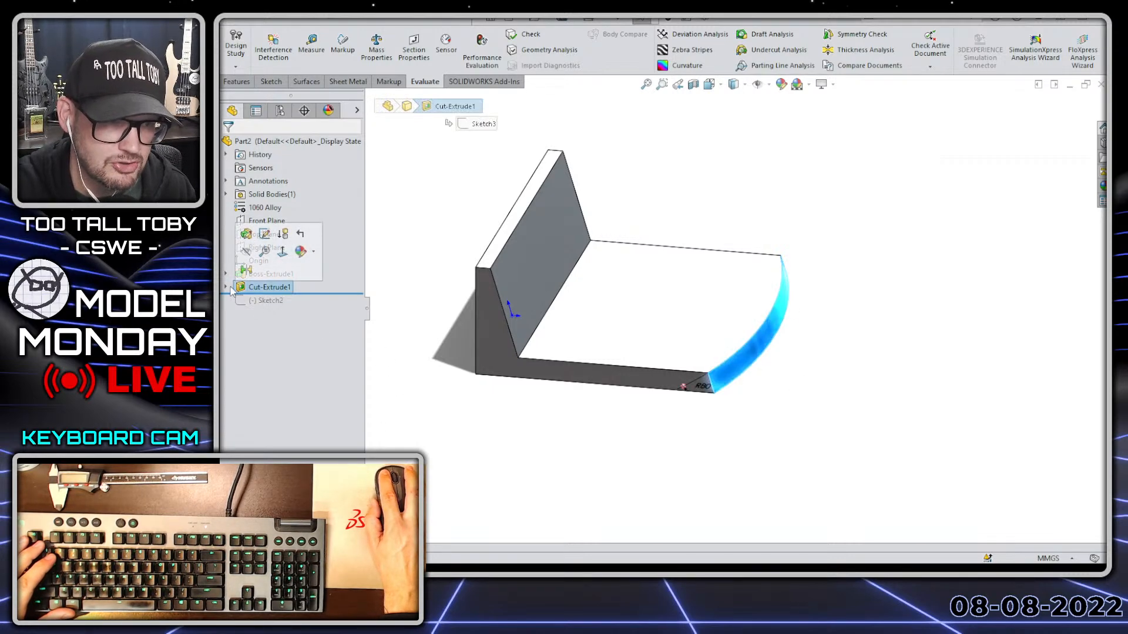
click(226, 287)
click(275, 301)
click(283, 246)
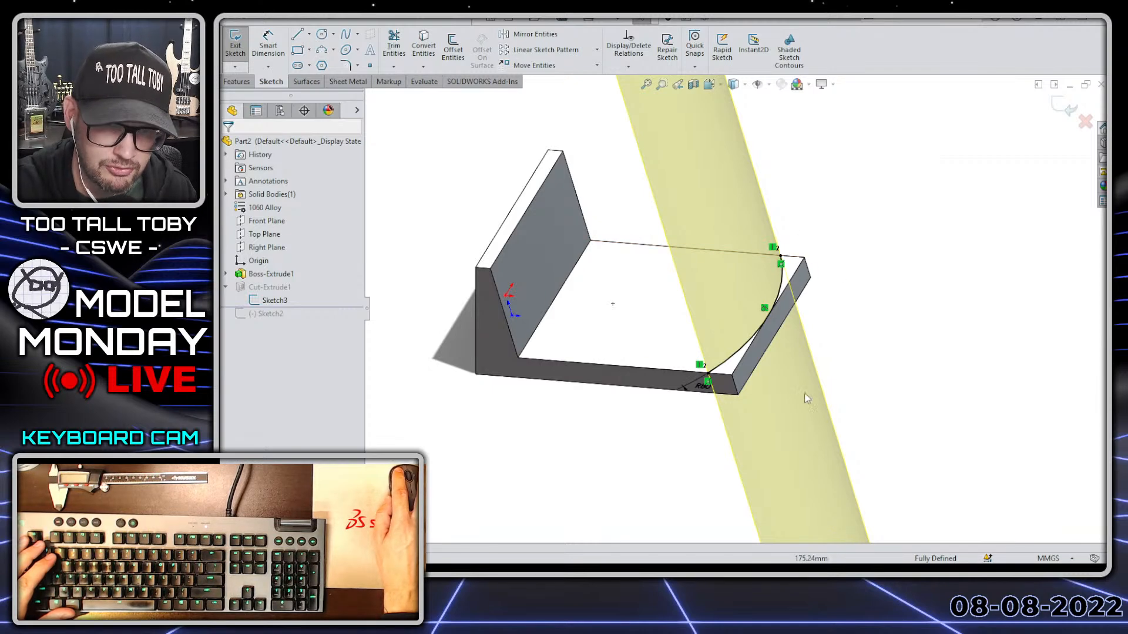
click(1067, 111)
Roll the model forward past the R26 profile sketch and make its arc centre concentric with the base's curved end edge.
drag(310, 306, 327, 330)
click(272, 314)
click(277, 258)
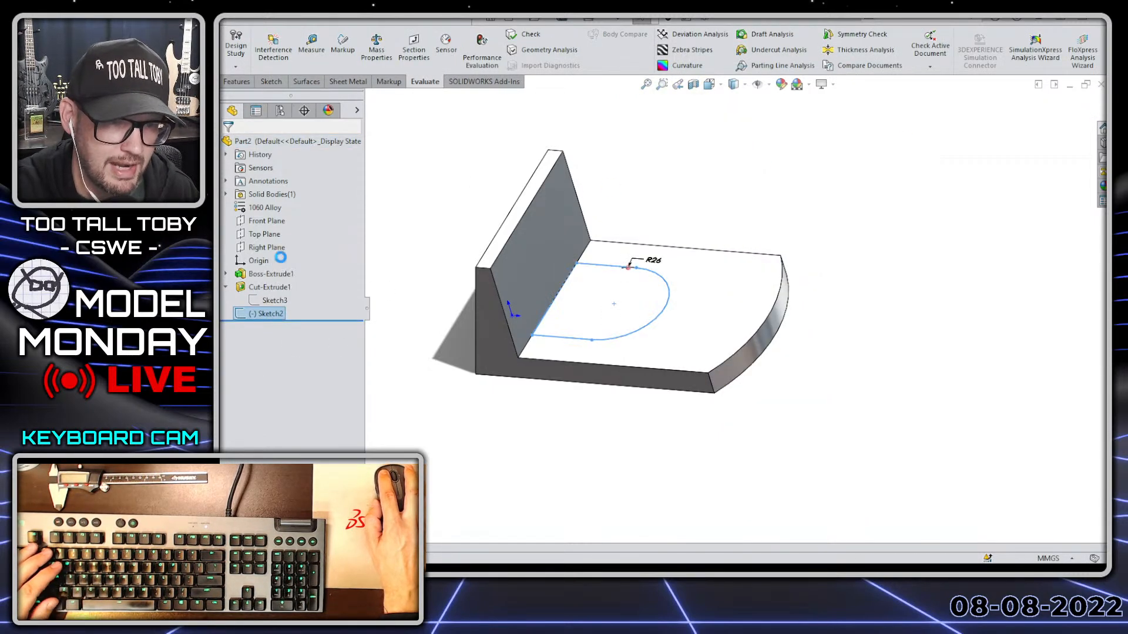
click(613, 307)
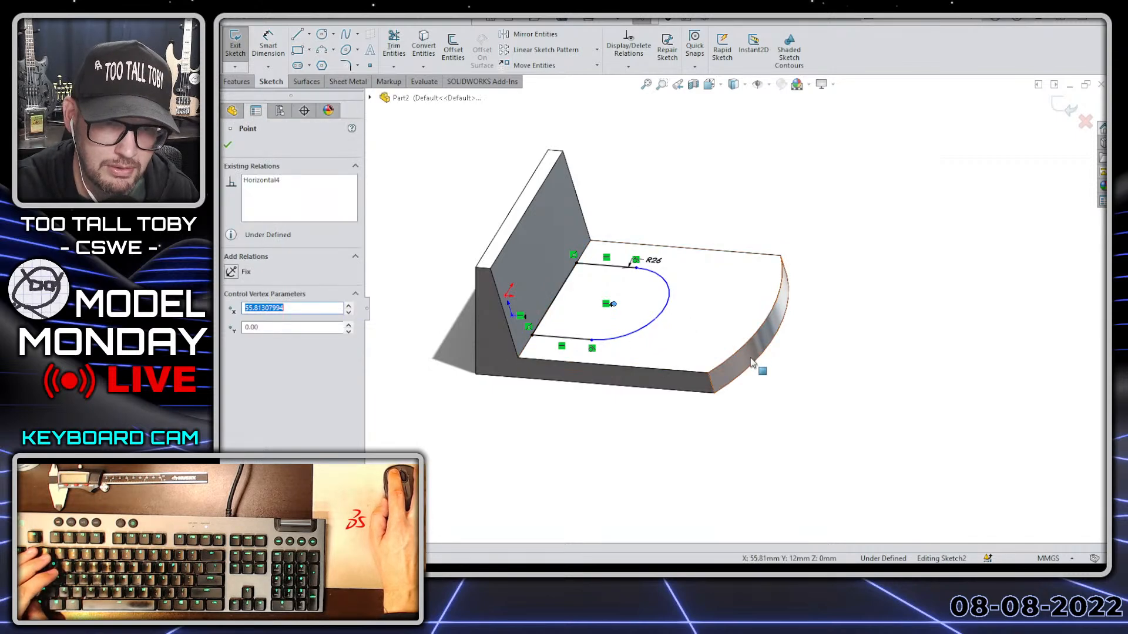
ctrl+click(756, 360)
click(778, 274)
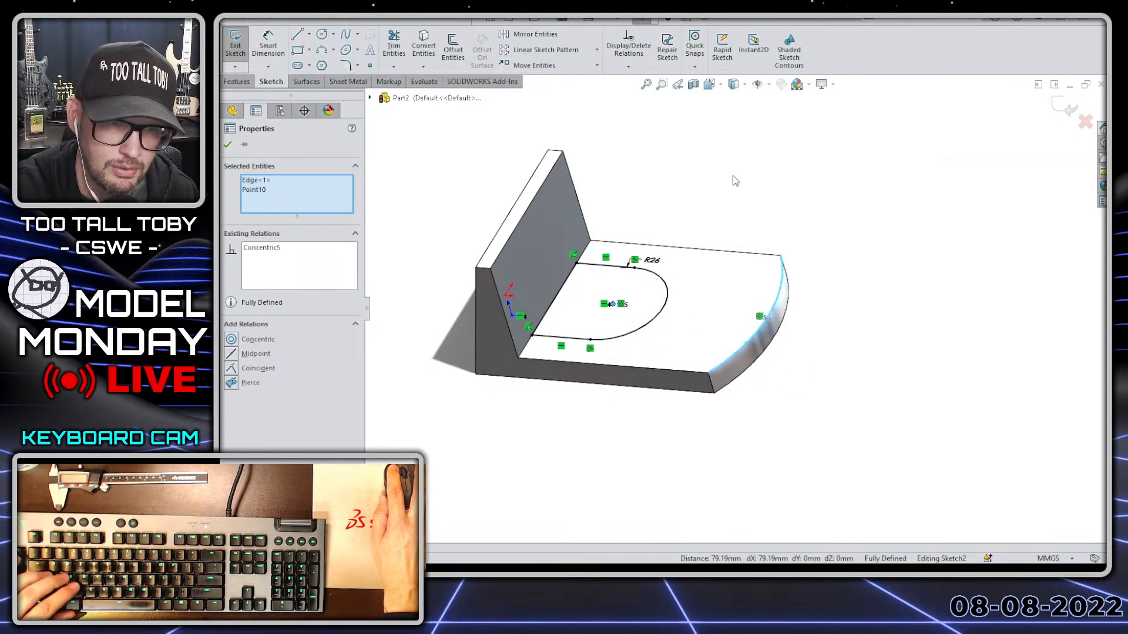
Extrude the R26 profile as a boss 8 mm up from the base's top face.
key(s)
click(794, 214)
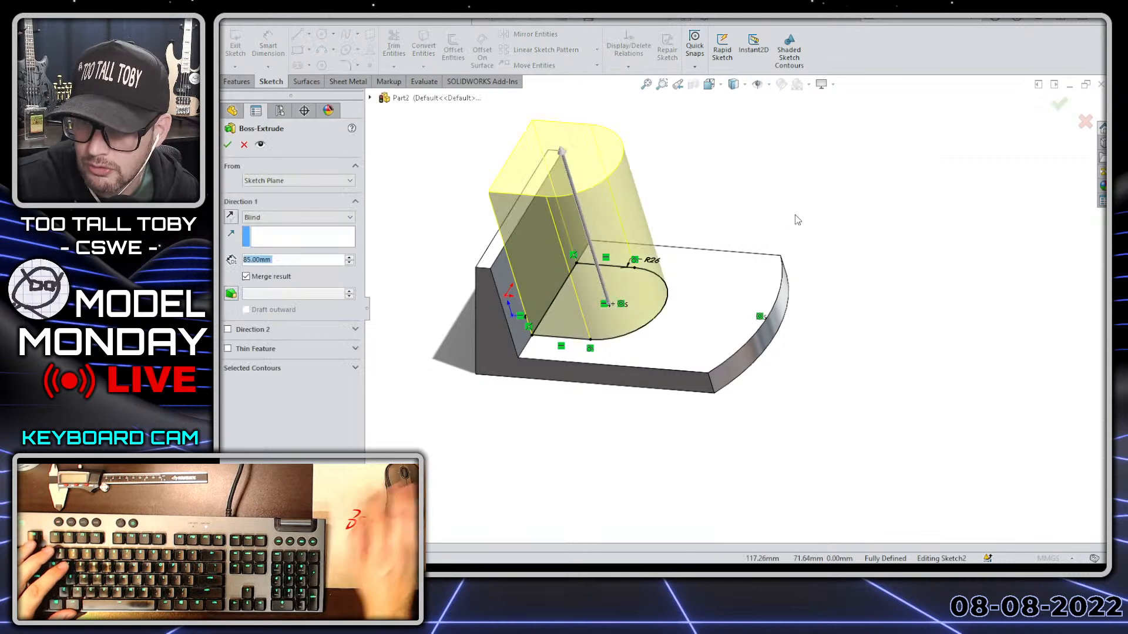
text(3)
key(Return)
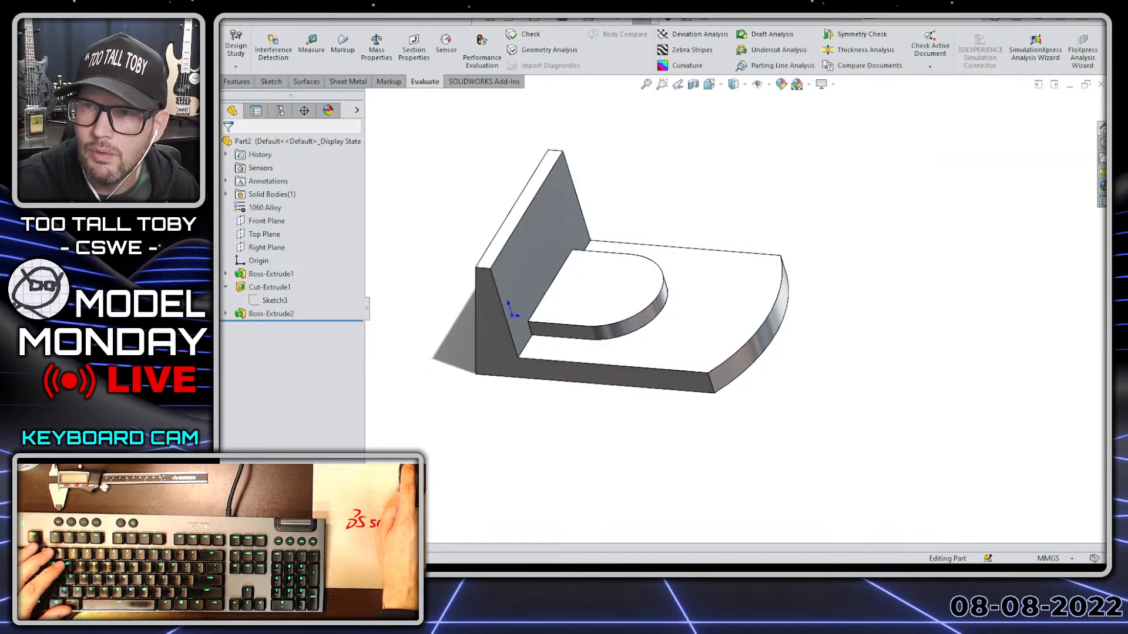
Switch to the drawing in the Snipping Tool, examine the counterbore callout, and move the drawing away from the model.
key(alt+Tab)
mouse_move(634, 1)
mouse_down()
mouse_move(640, 53)
mouse_move(668, 62)
mouse_up()
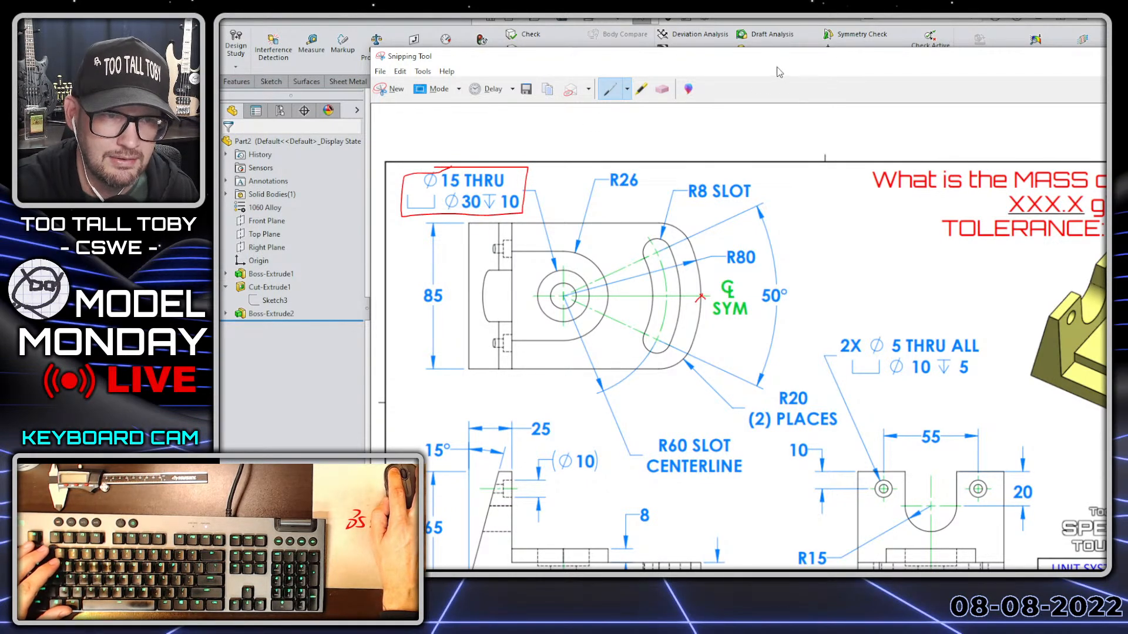
mouse_move(750, 58)
mouse_down()
mouse_move(1104, 91)
mouse_move(1106, 32)
mouse_move(1107, 89)
mouse_up()
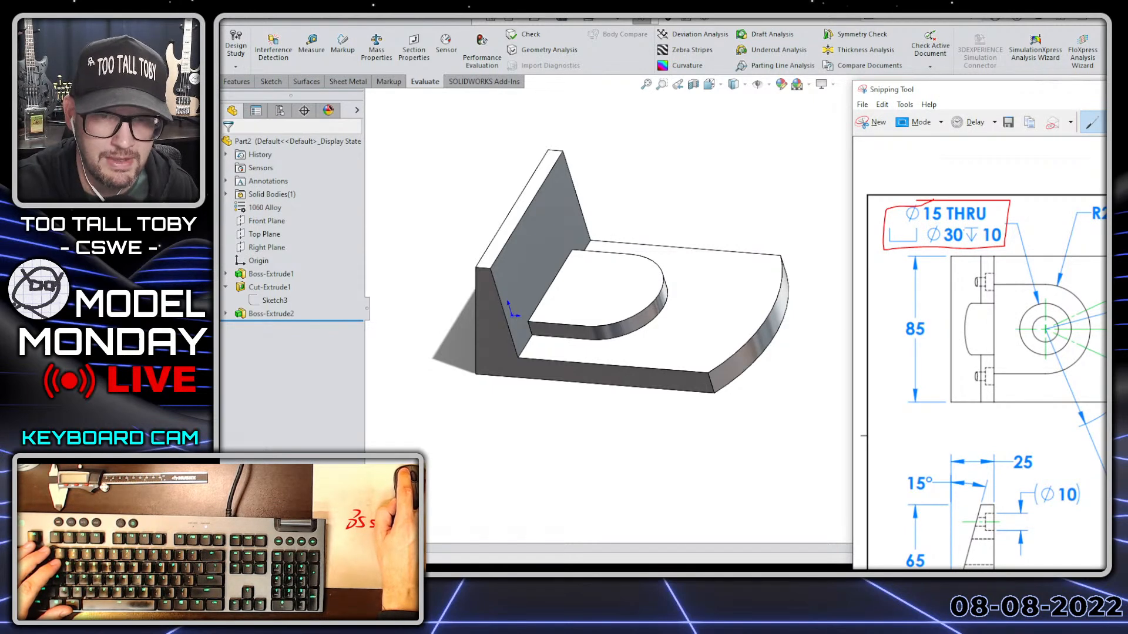
drag(1004, 96, 1107, 109)
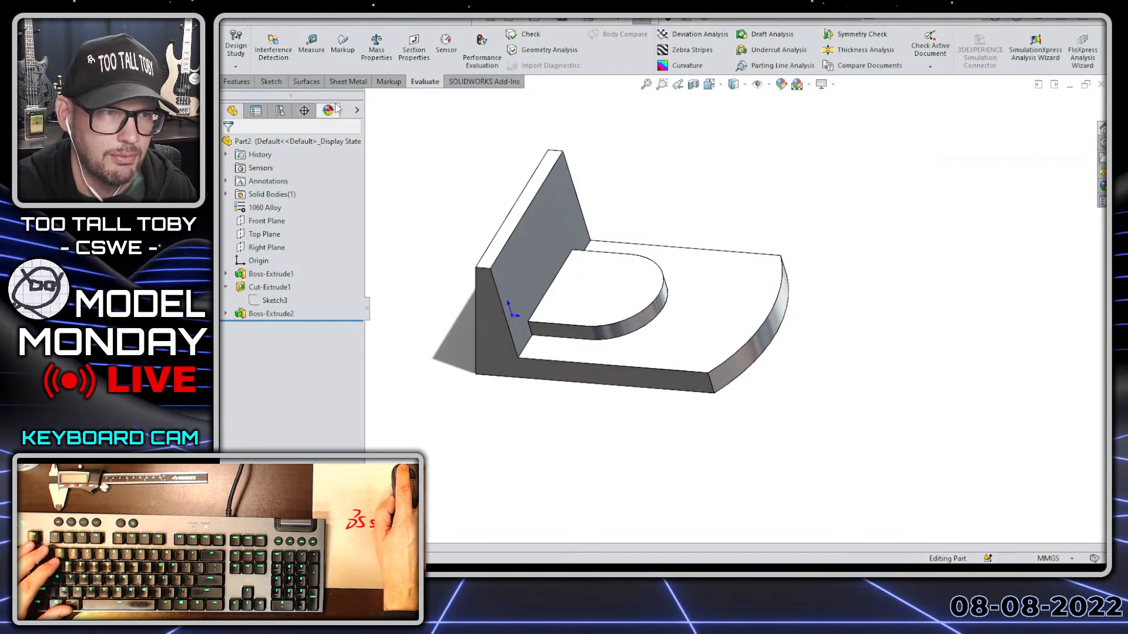
Set up a Hole Wizard counterbore with a 15 mm through hole and a 30 mm counterbore 10 mm deep.
click(237, 82)
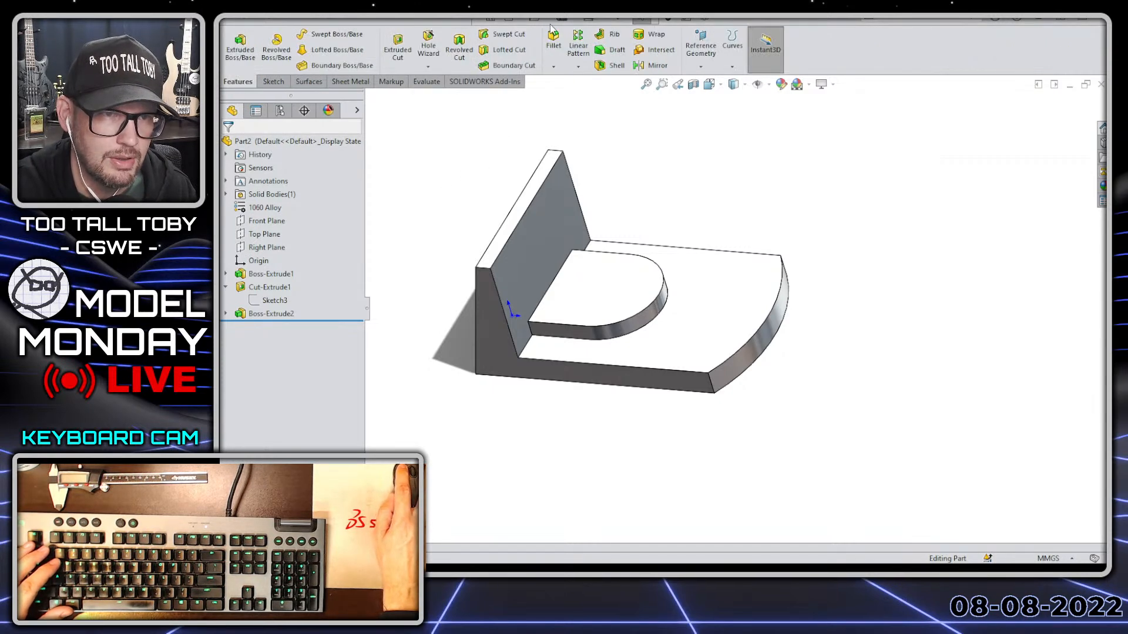
click(433, 52)
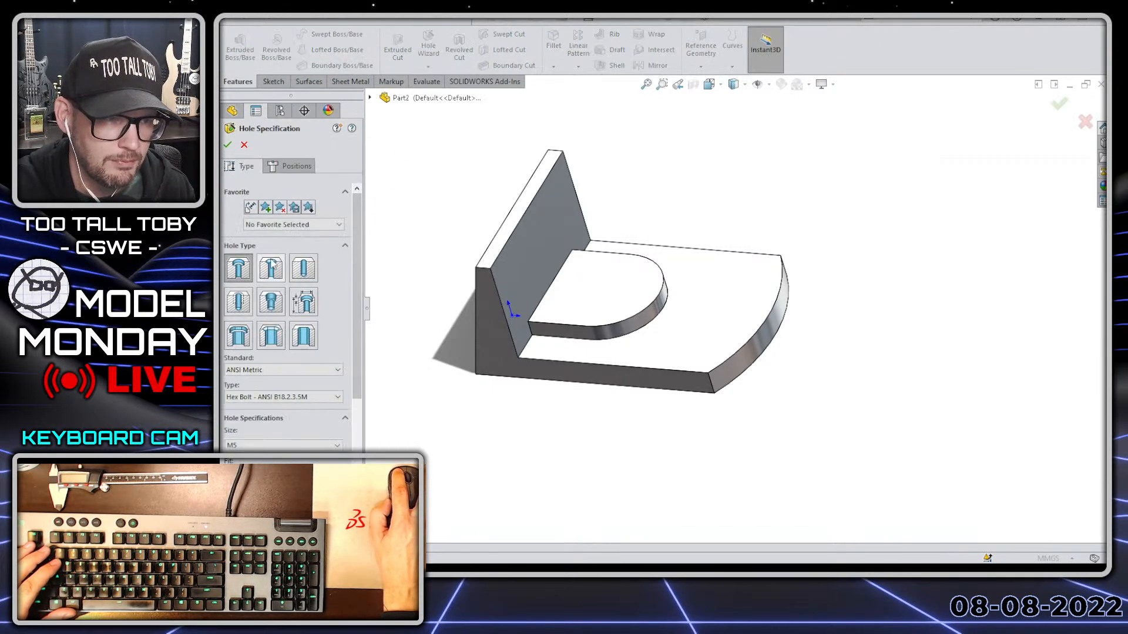
scroll(329, 382, down, 3)
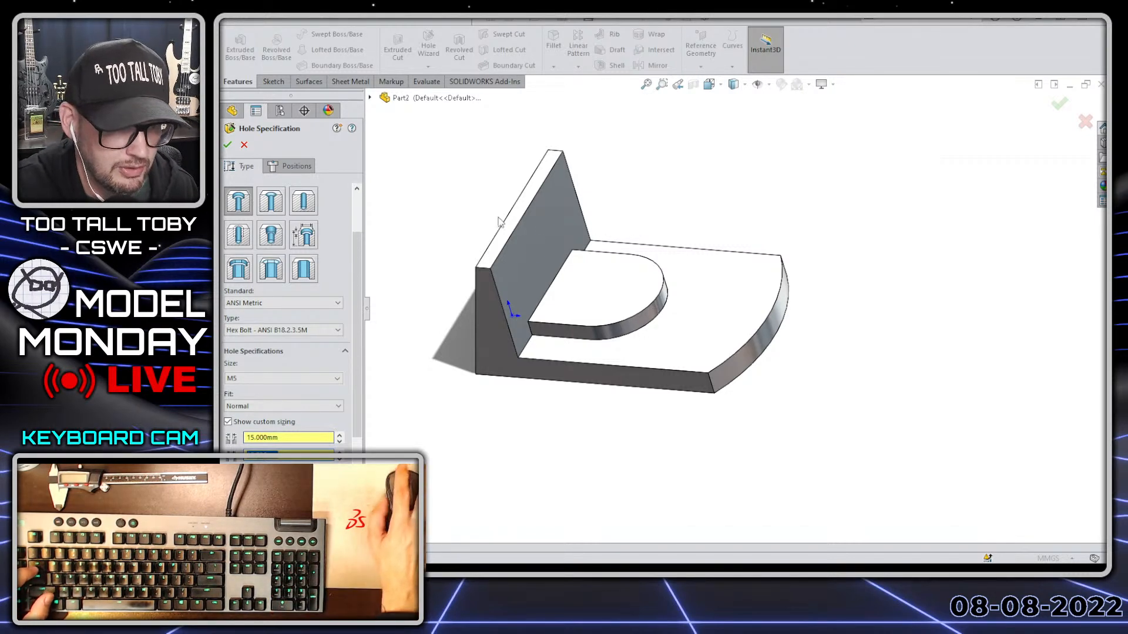
scroll(347, 322, down, 4)
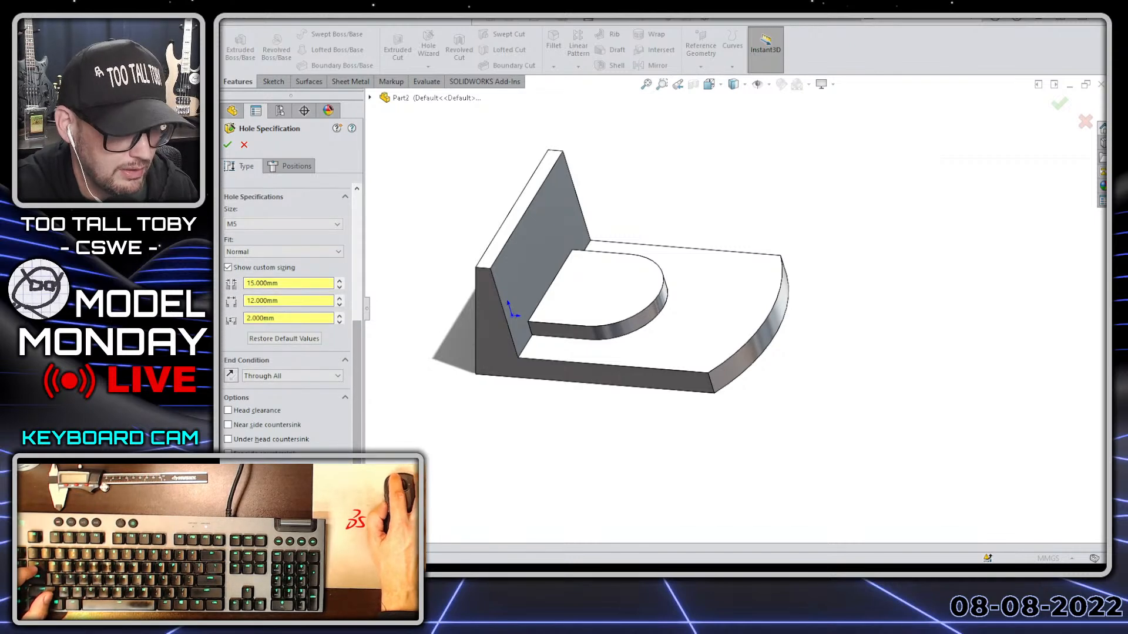
double_click(306, 284)
text(15)
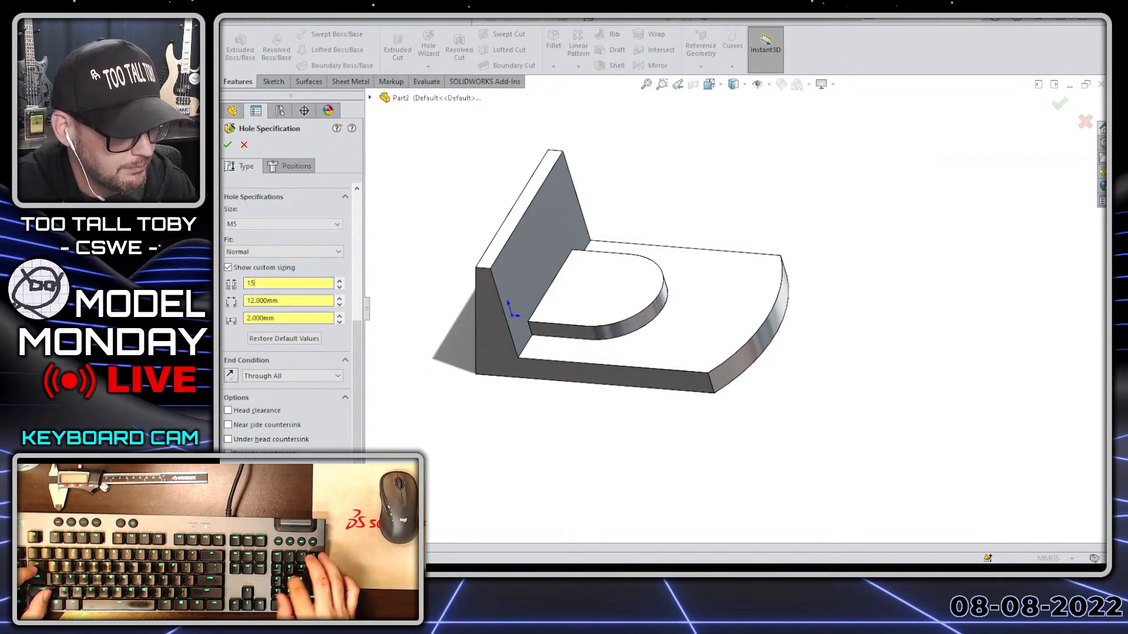
key(Tab)
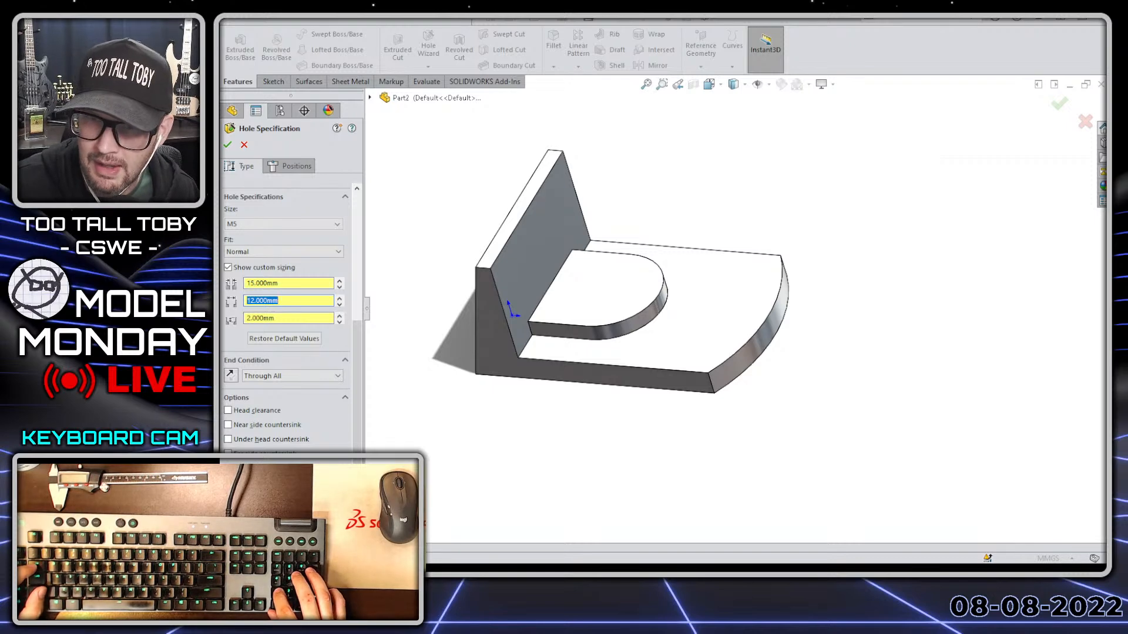
text(30)
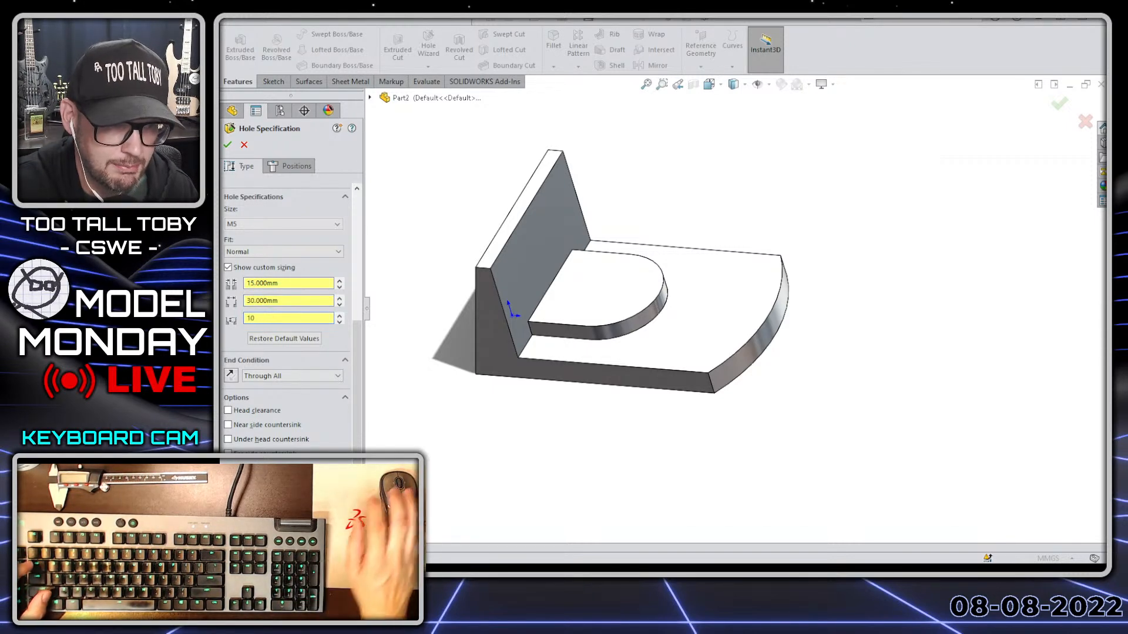
Place the counterbored hole on the raised boss's top face at the centre of its rounded end.
click(287, 167)
click(620, 296)
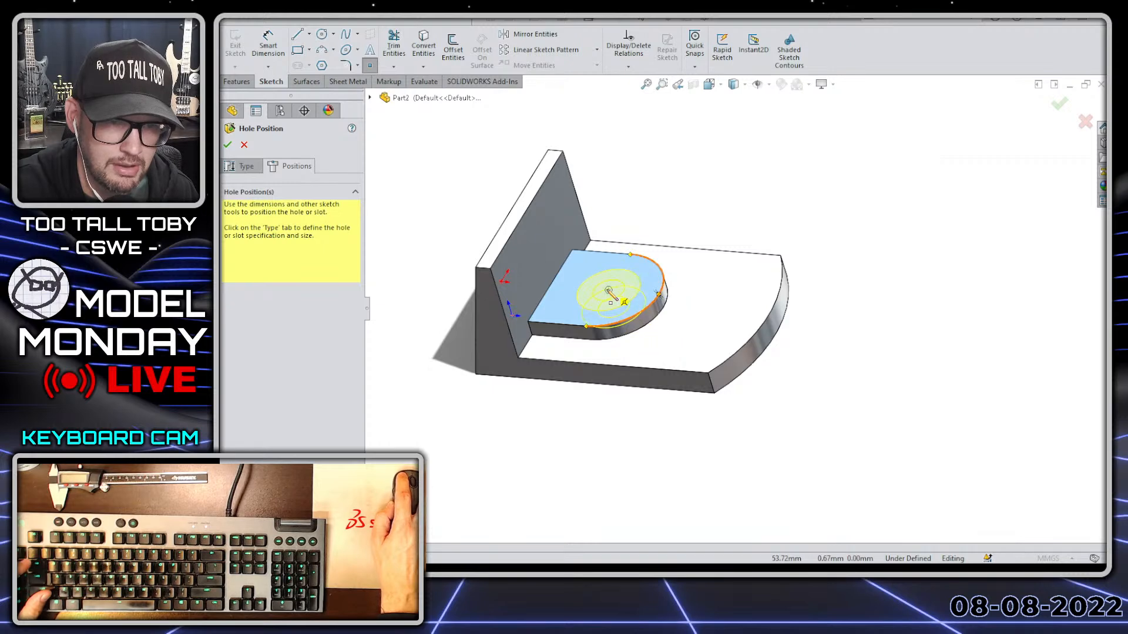
click(609, 291)
key(Return)
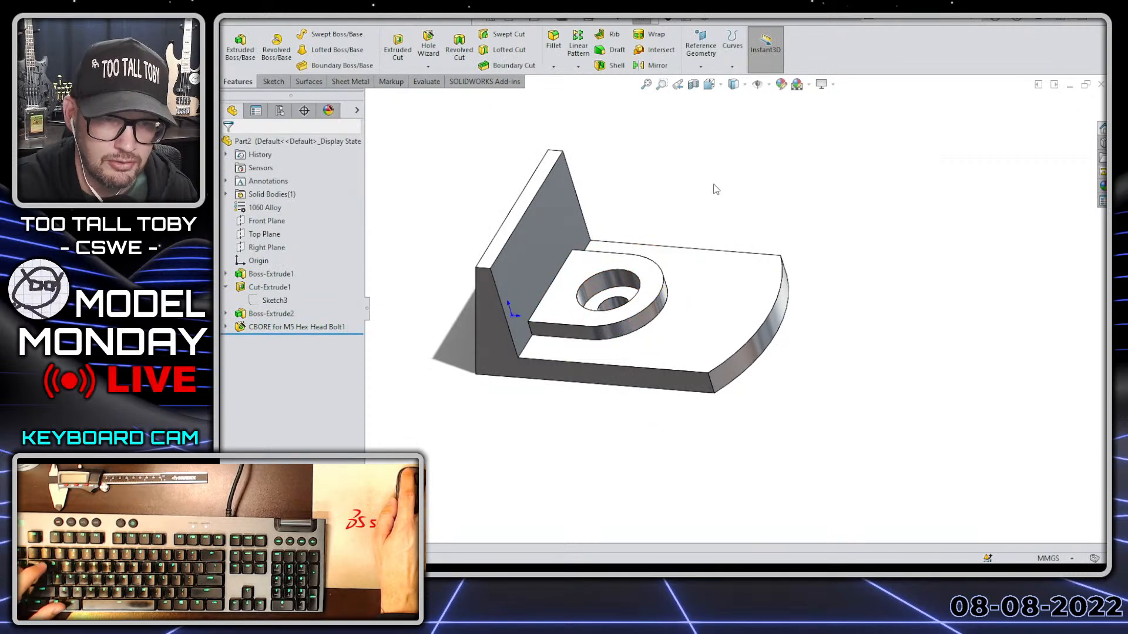
Sketch a closed U-shaped profile on the upright wall's inner face, starting at its top edge, with straight sides about 22 mm long.
scroll(822, 270, up, 2)
middle_drag(712, 367, 660, 333)
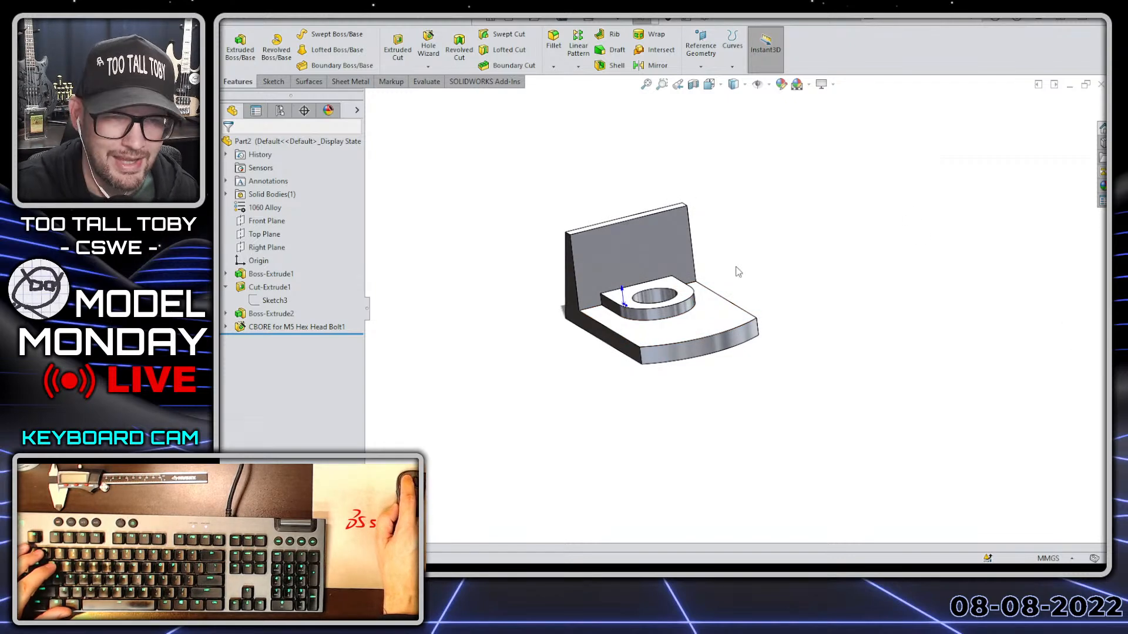
click(628, 248)
click(678, 213)
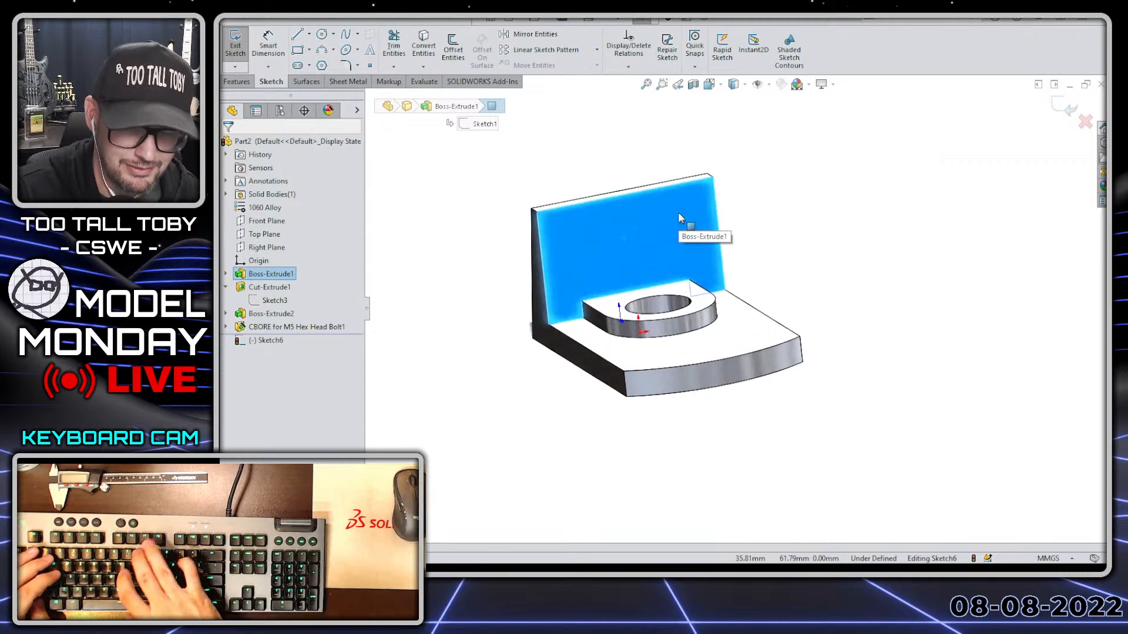
key(s)
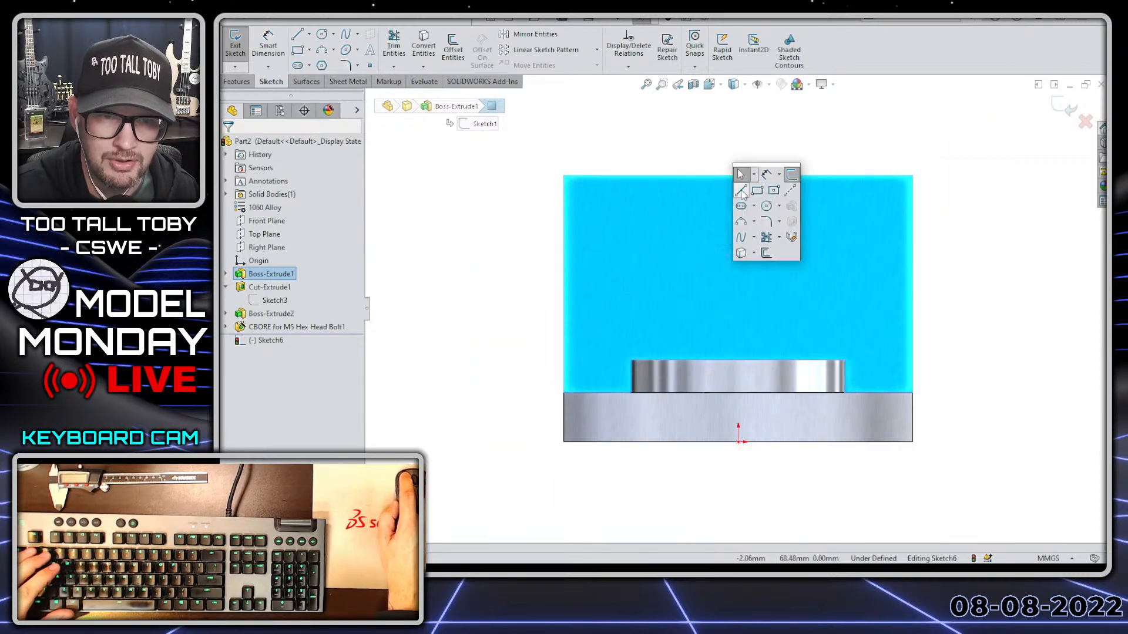
click(741, 191)
click(686, 176)
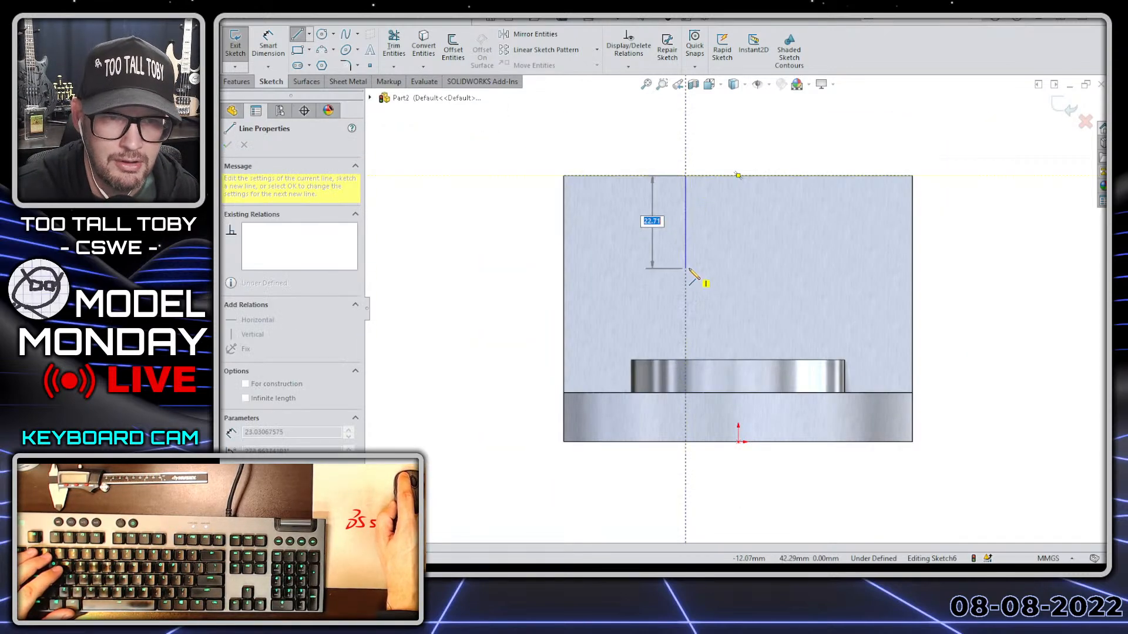
click(686, 268)
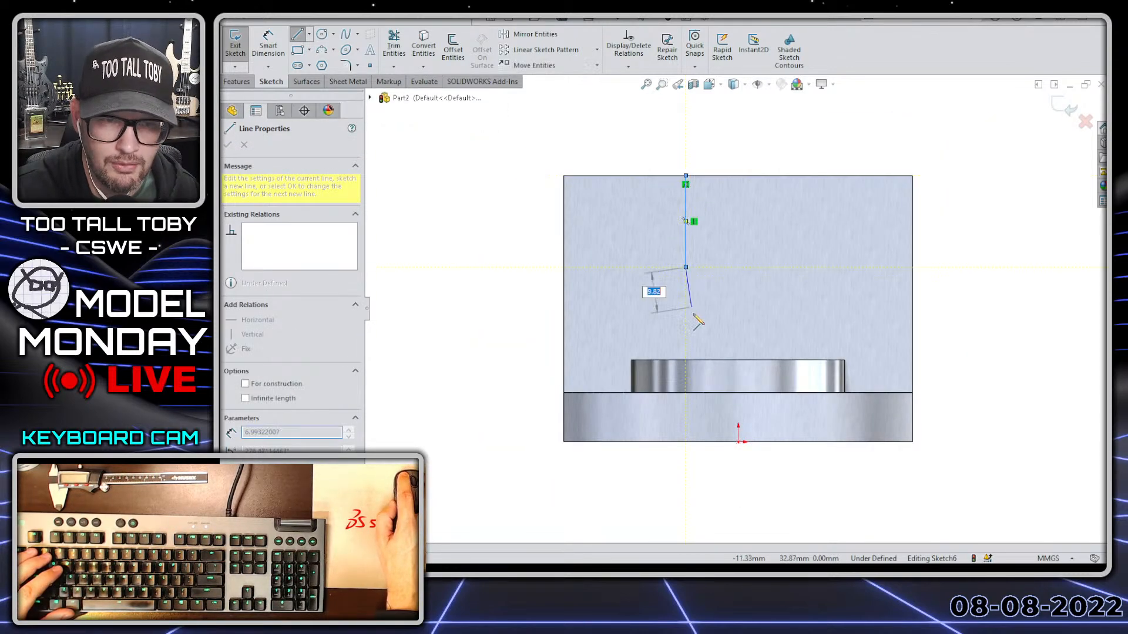
click(803, 267)
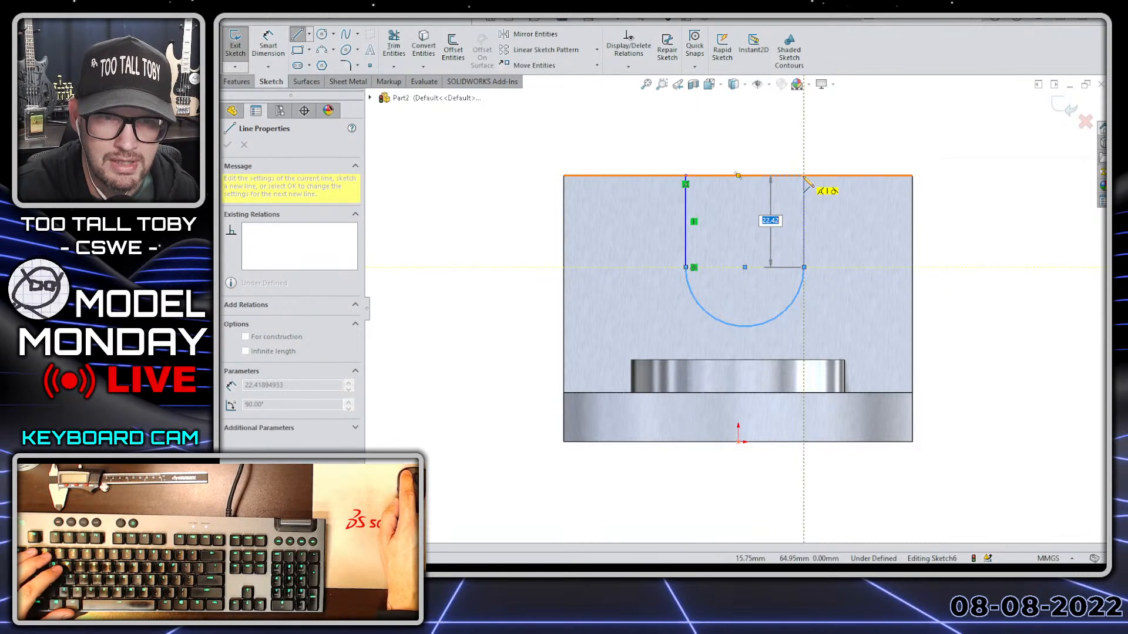
click(803, 175)
click(686, 176)
Dimension the U-shaped profile's bottom arc with a radius of 15 mm.
key(s)
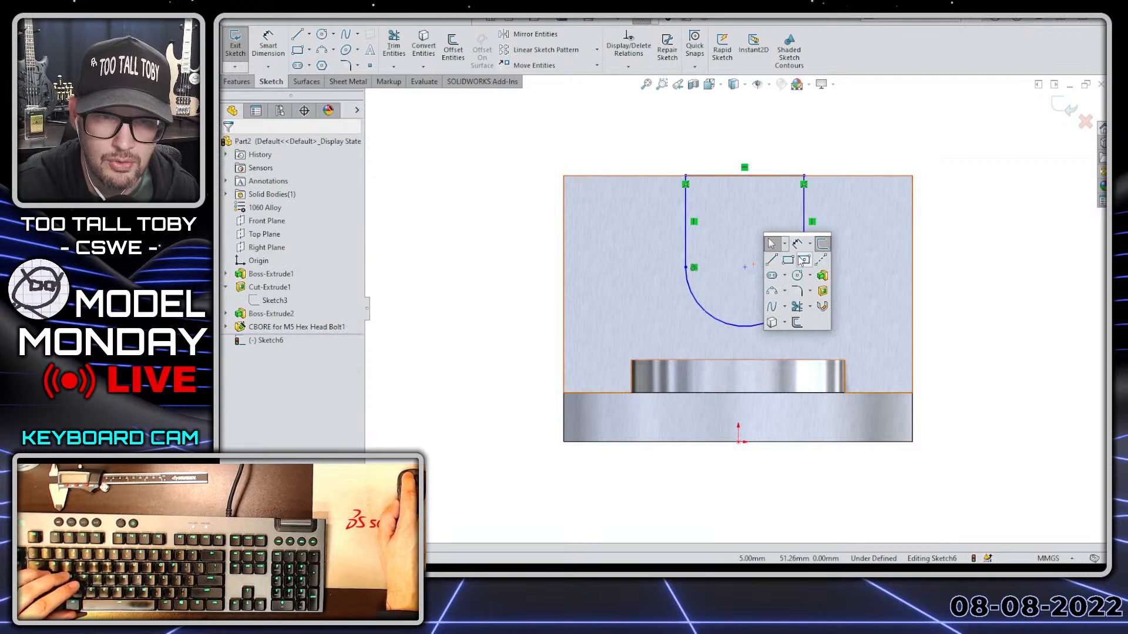
click(798, 244)
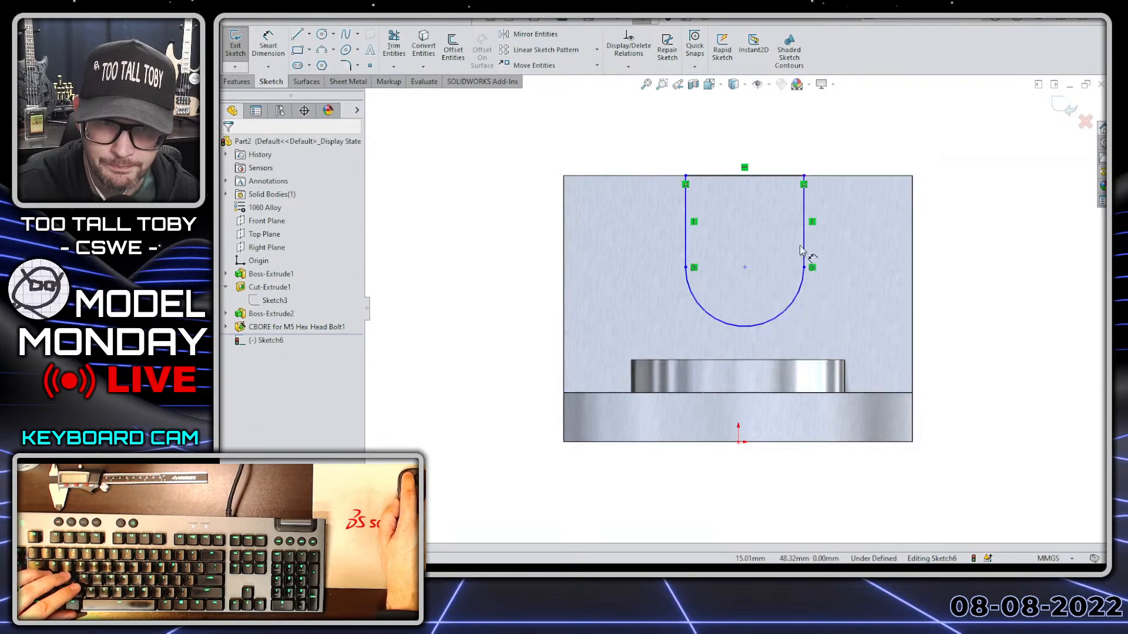
click(793, 318)
click(846, 345)
key(Return)
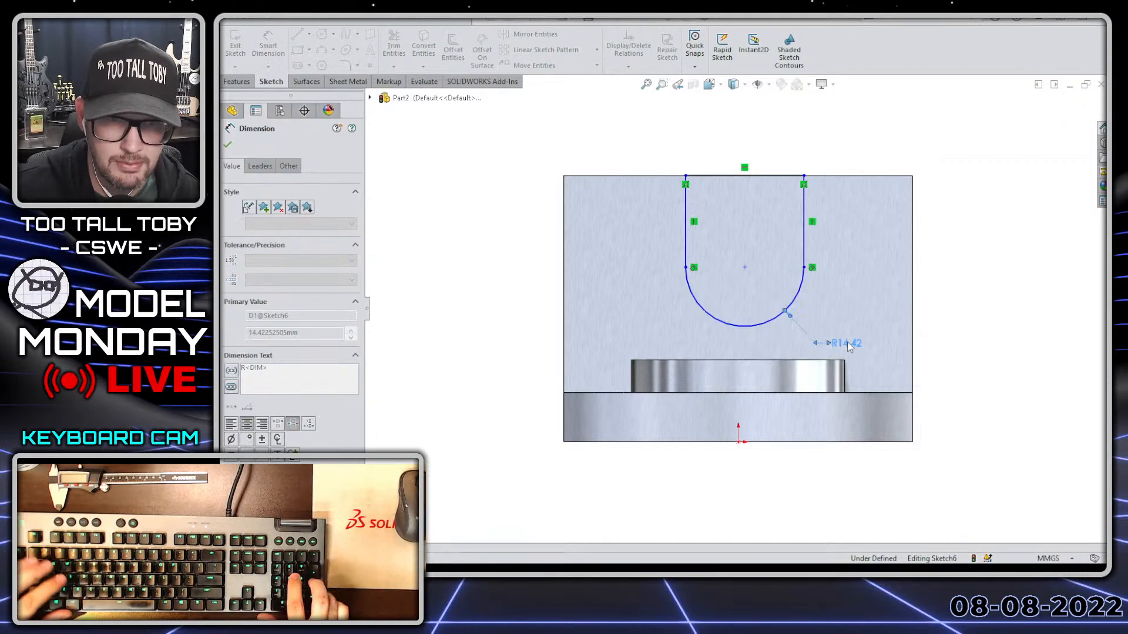
key(Escape)
Align the U-shaped profile's arc centre vertically with the origin.
click(746, 267)
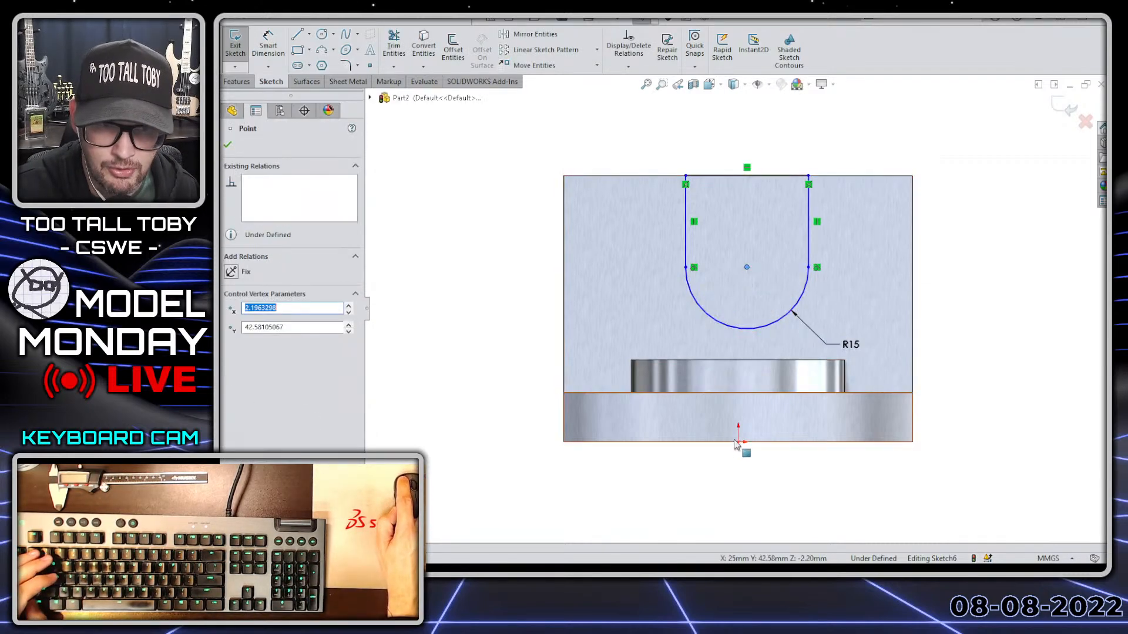
ctrl+click(738, 442)
click(797, 371)
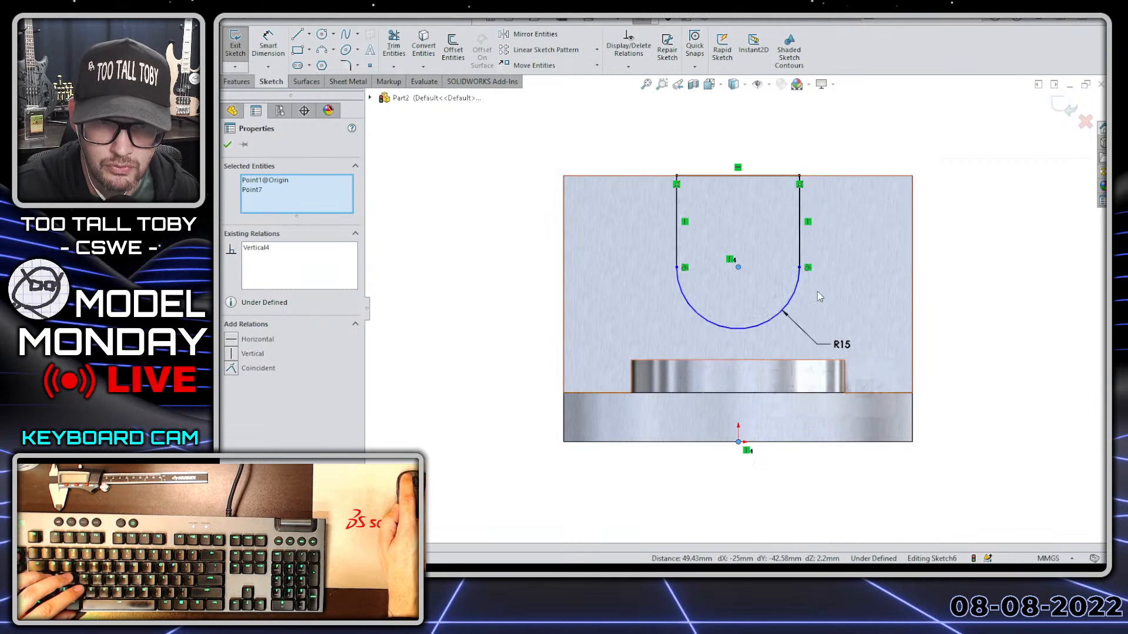
Dimension the arc centre 20 mm below the upright wall's top edge.
key(s)
click(824, 279)
click(869, 176)
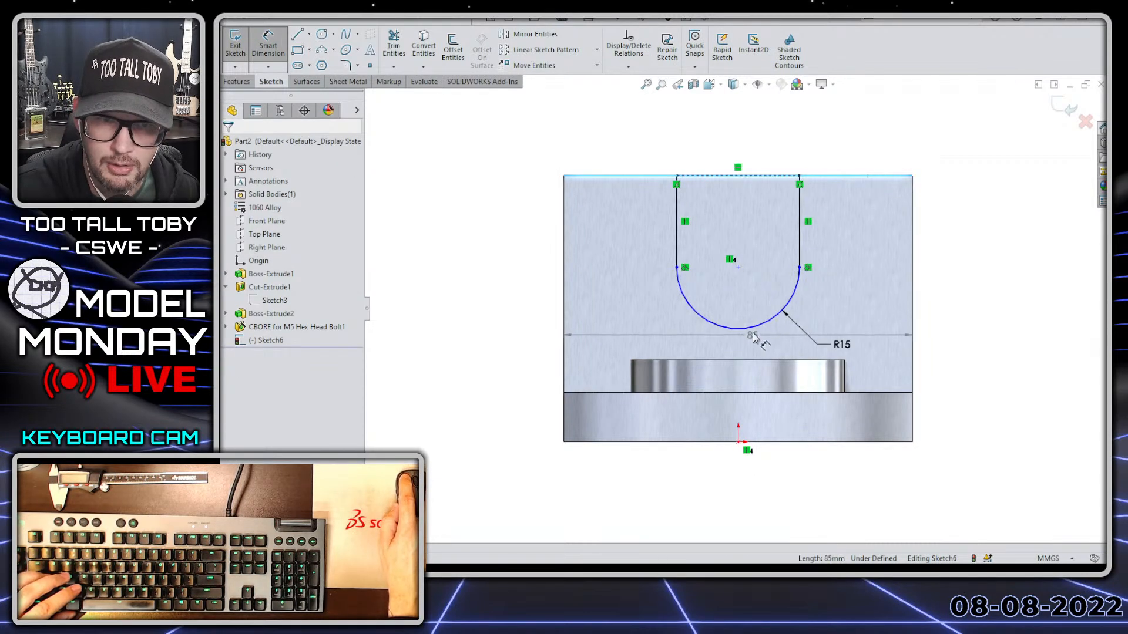
click(756, 327)
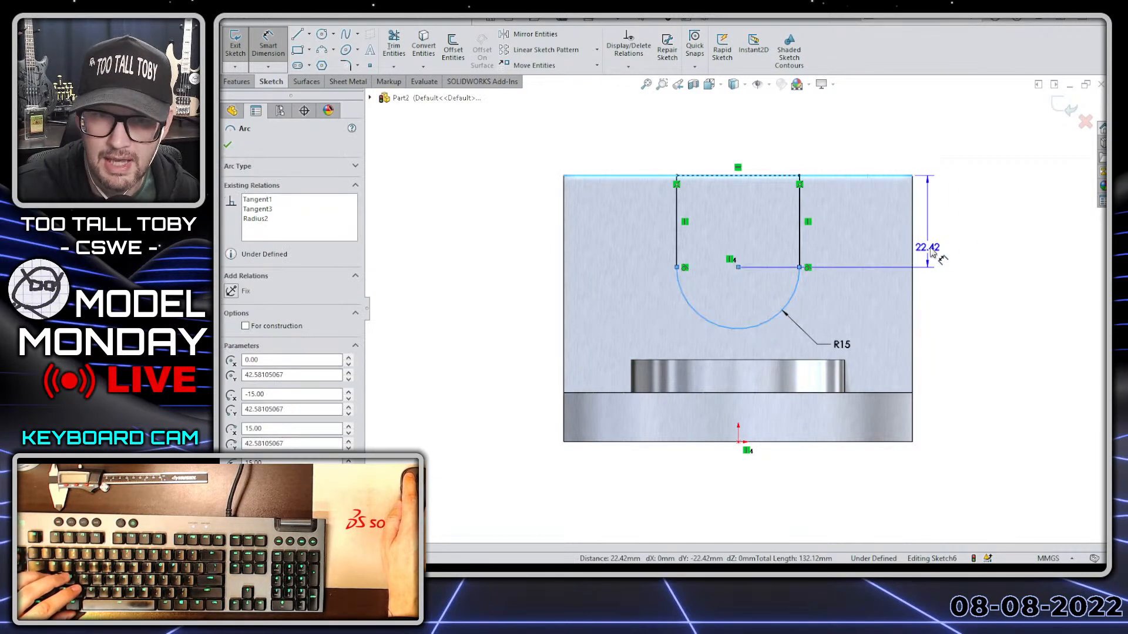
click(961, 231)
text(20)
key(Return)
Cut the U-shaped notch through the upright wall with an extruded cut set to Through All.
key(s)
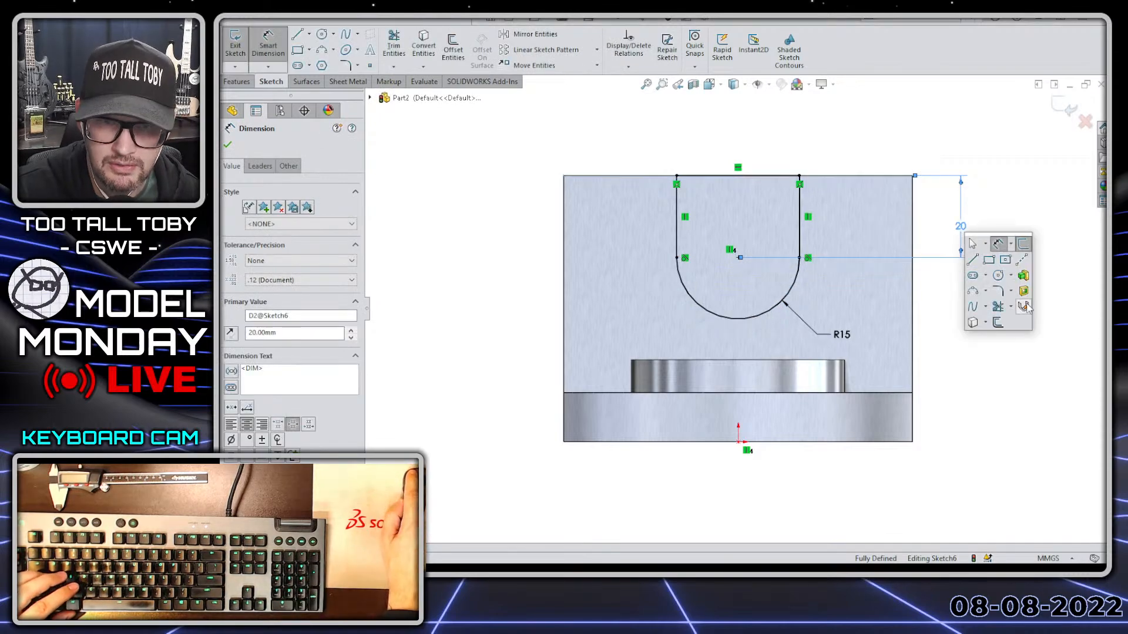
click(1023, 306)
right_click(949, 171)
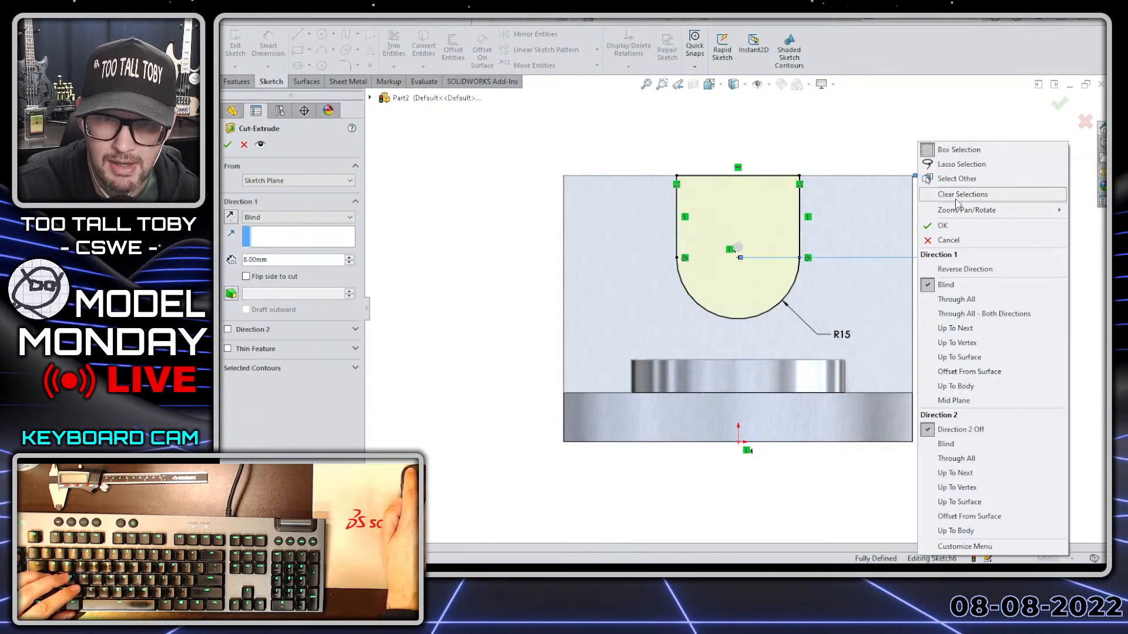
click(966, 299)
key(Return)
key(ctrl+7)
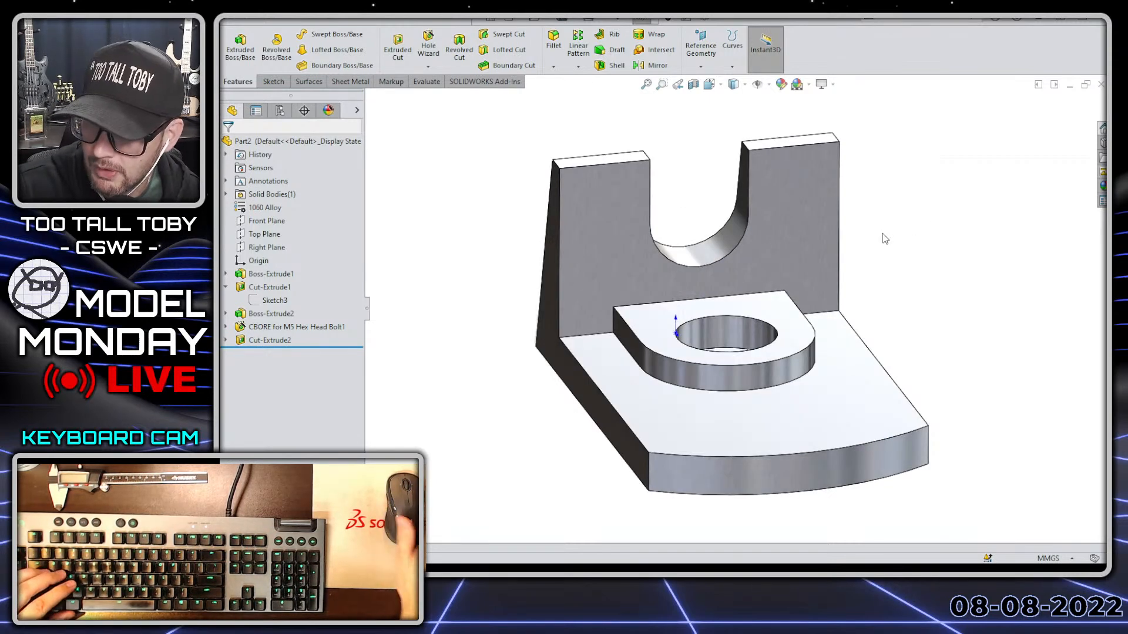
Define a Hole Wizard counterbore on the upright wall's inner face: 5 mm through hole, 10 mm counterbore diameter, 5 mm counterbore depth, Through All.
click(583, 221)
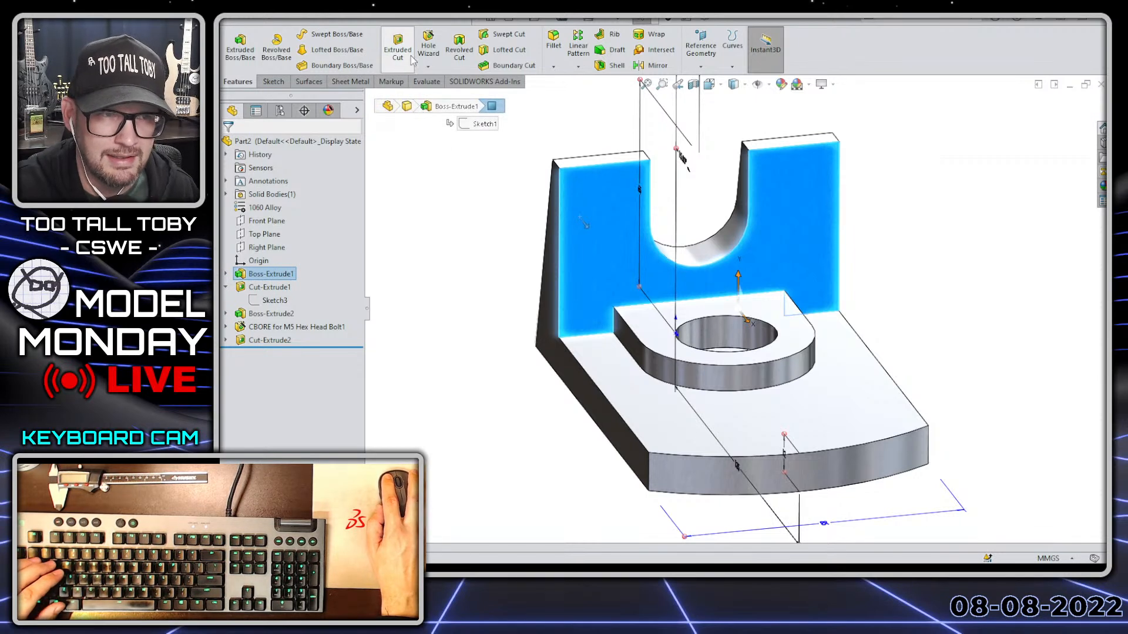
click(428, 44)
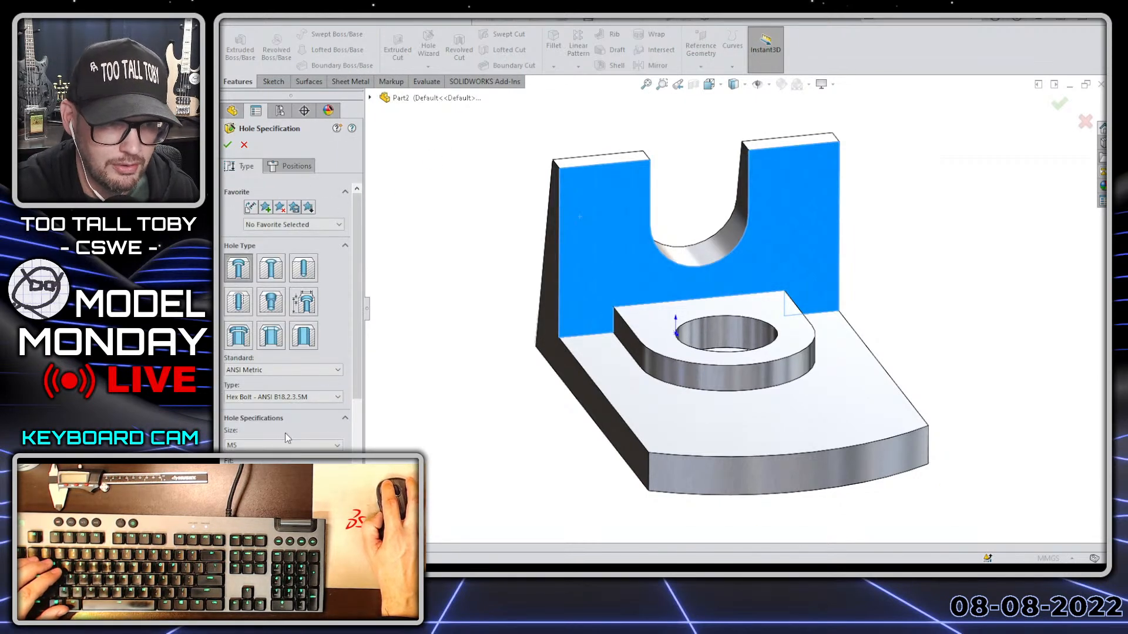
scroll(354, 383, down, 5)
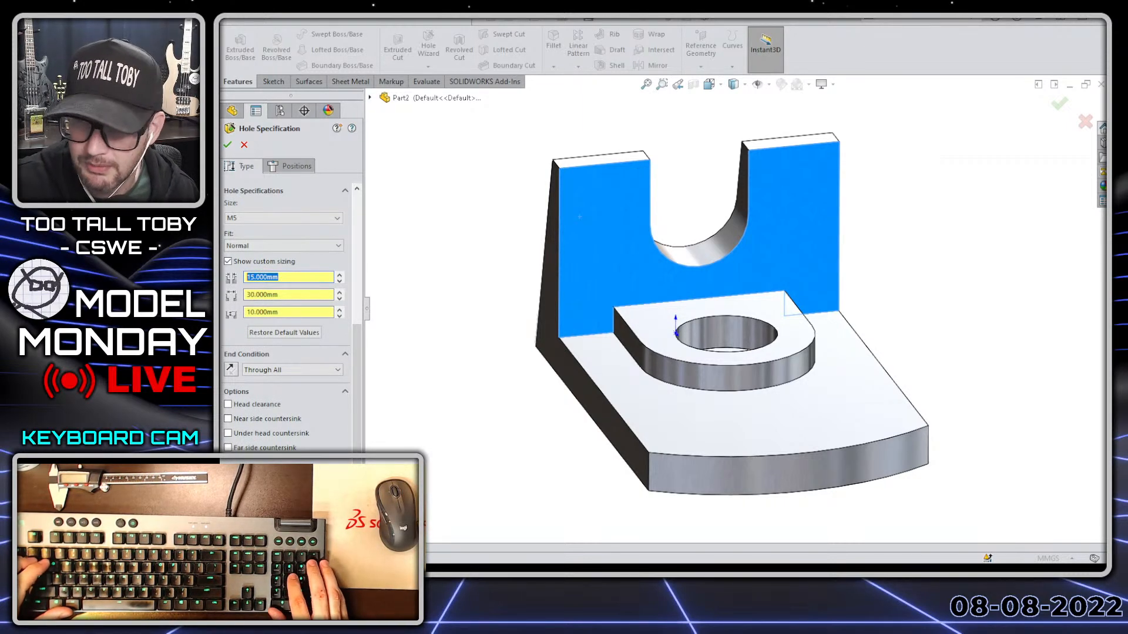
text(10)
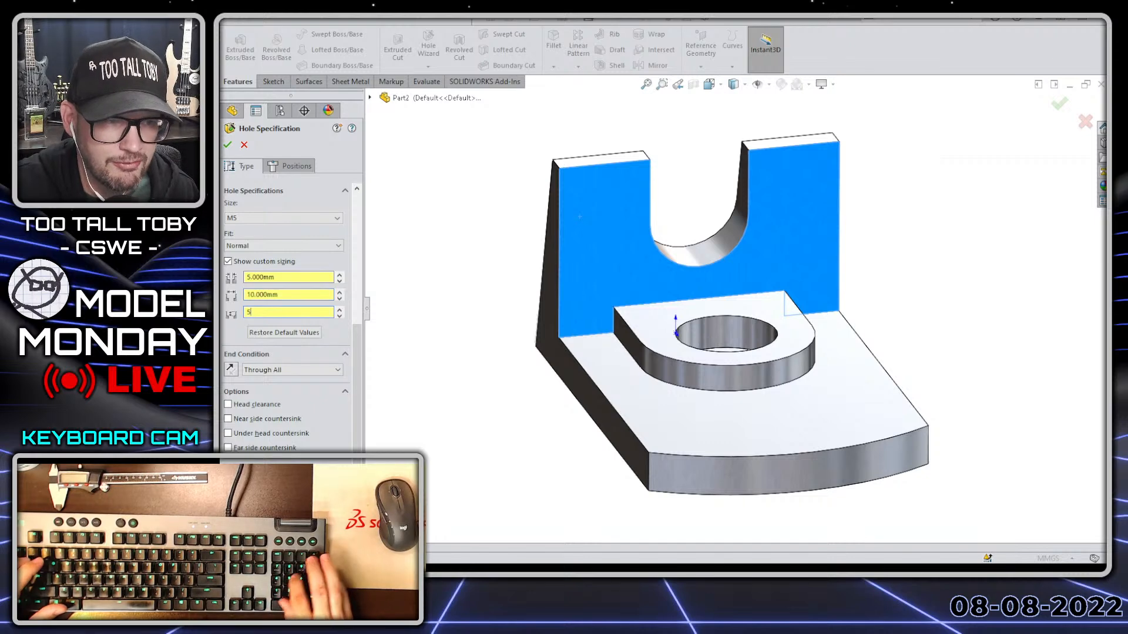
text(5)
key(Tab)
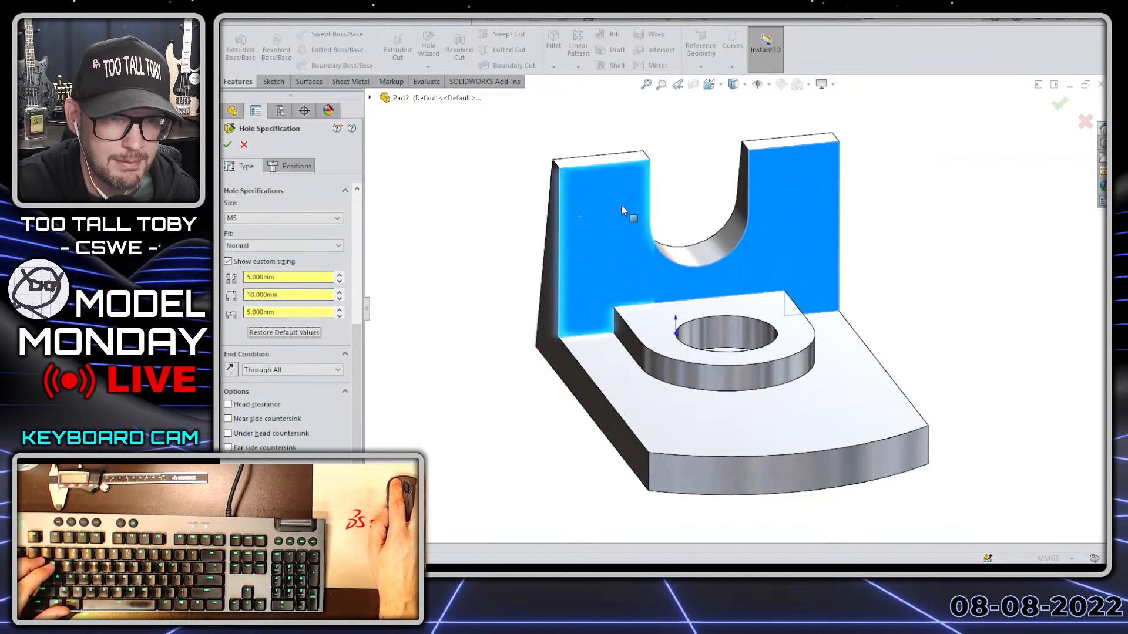
Place one counterbore centre point on the upright wall's lug beside the U-shaped notch.
click(290, 169)
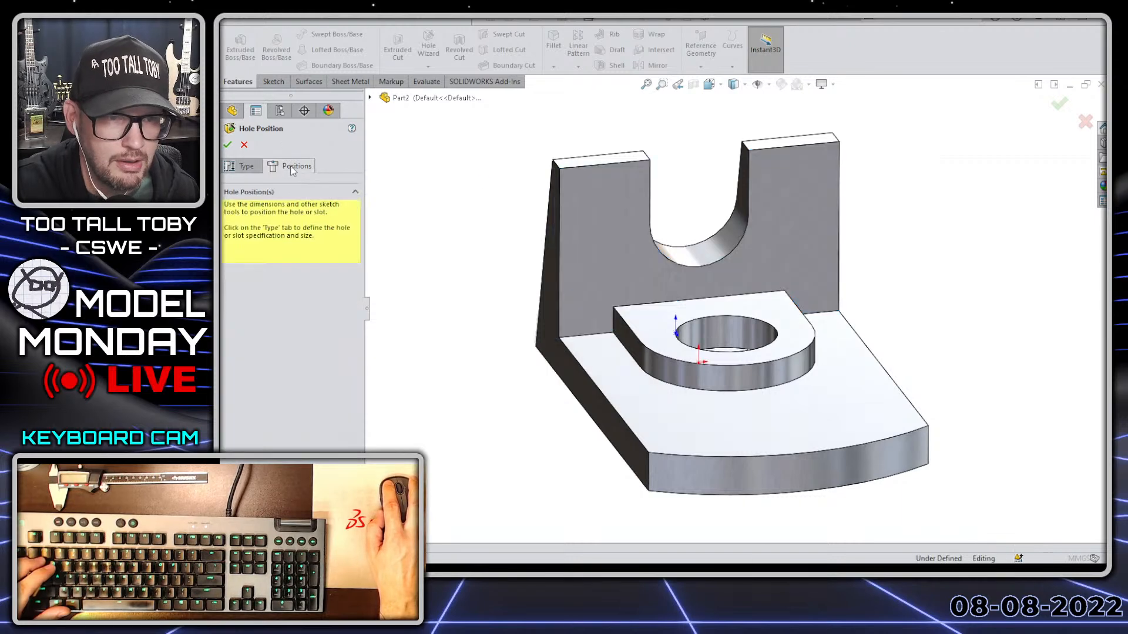
click(609, 205)
right_click(672, 192)
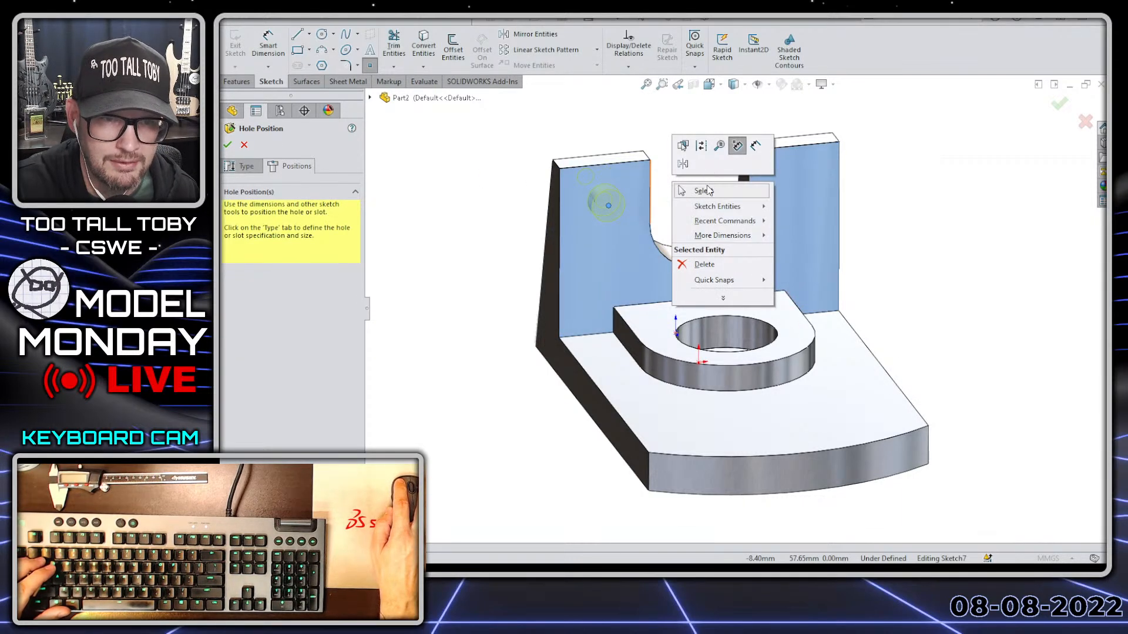
click(708, 190)
Sketch a vertical construction line about 55 mm long from the sketch origin up through the U-shaped notch.
text(q)
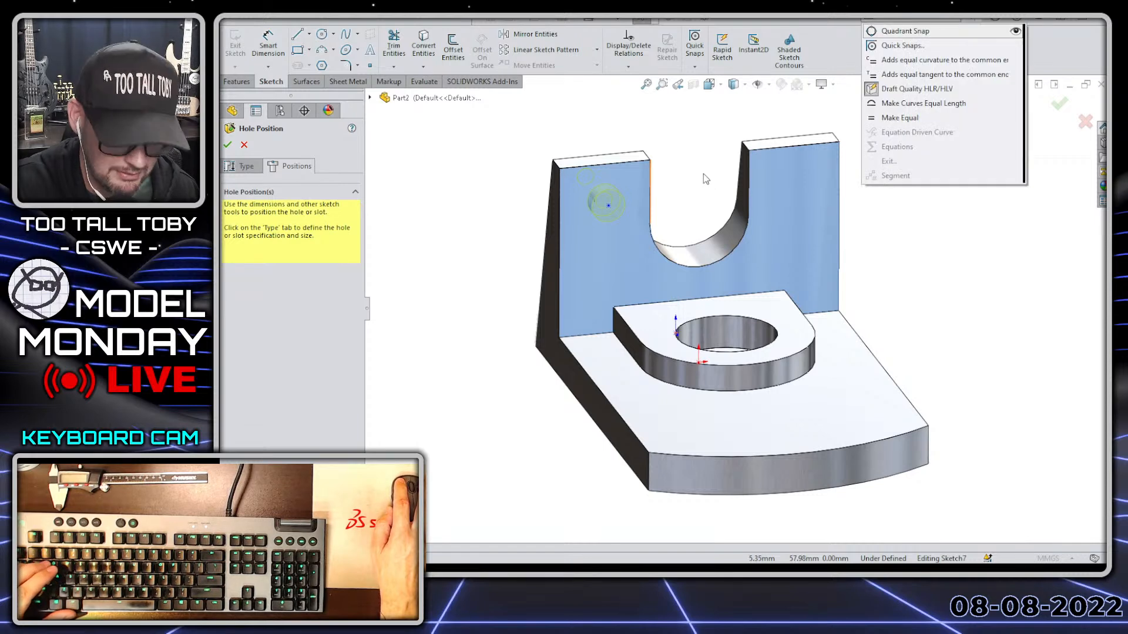
click(700, 172)
key(s)
click(739, 191)
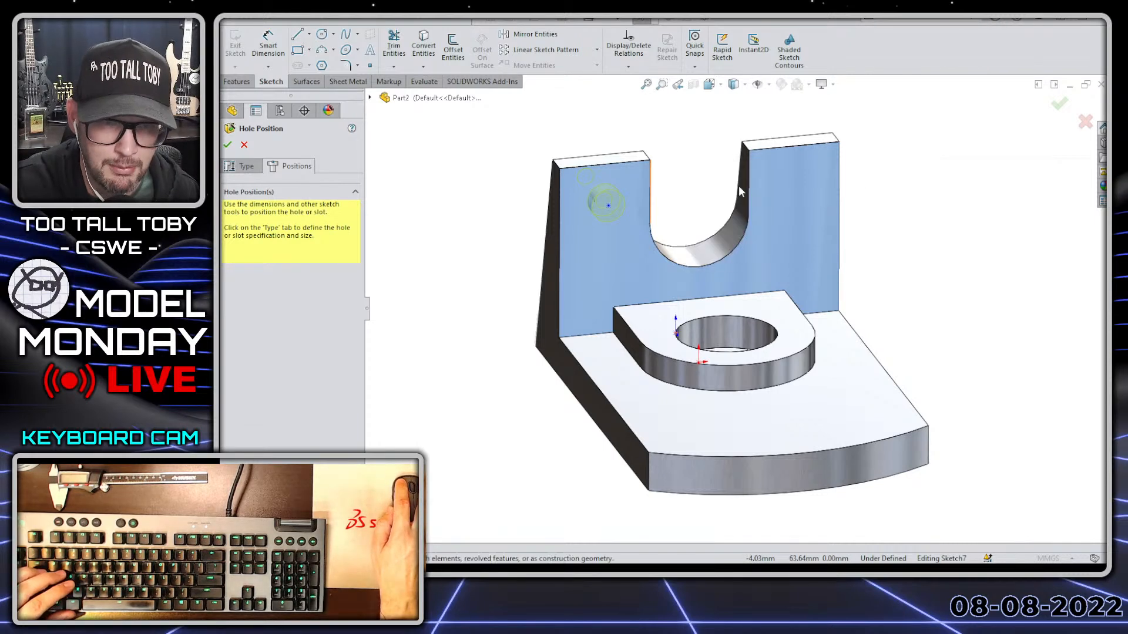
click(699, 363)
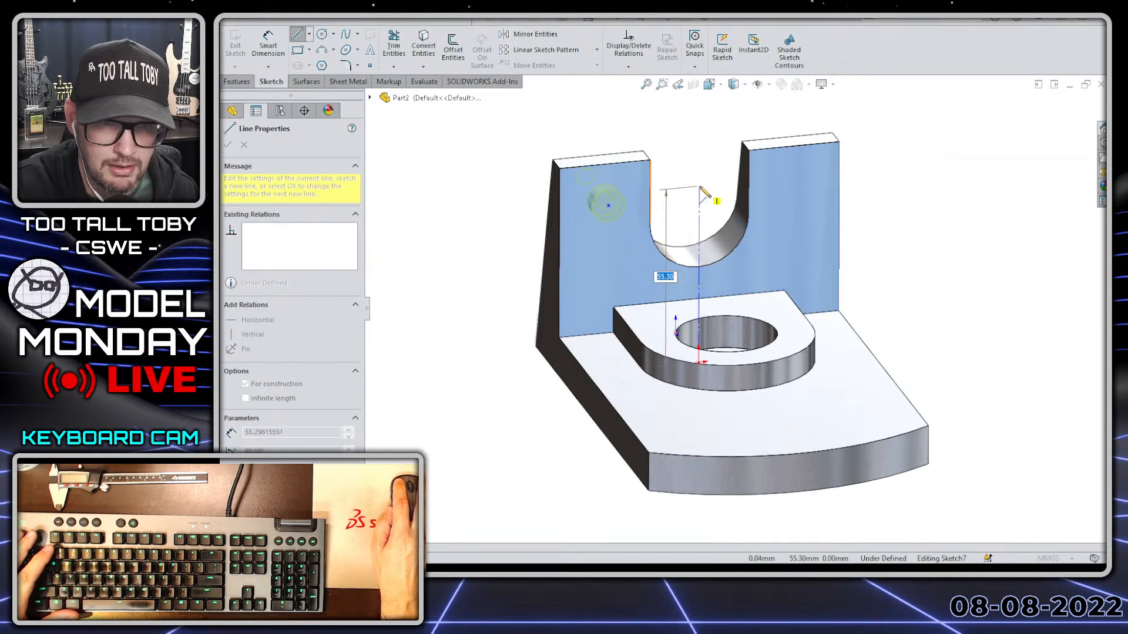
click(699, 186)
key(Escape)
Mirror the counterbore's centre point about the vertical construction line onto the opposite lug.
drag(705, 154, 450, 330)
click(503, 277)
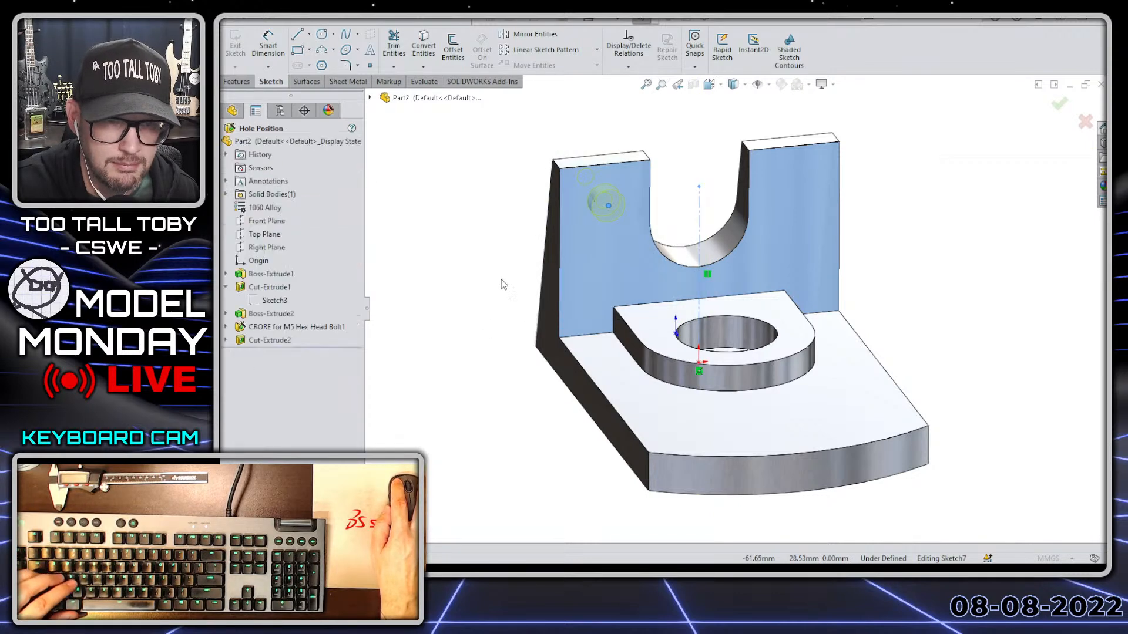
key(s)
click(524, 240)
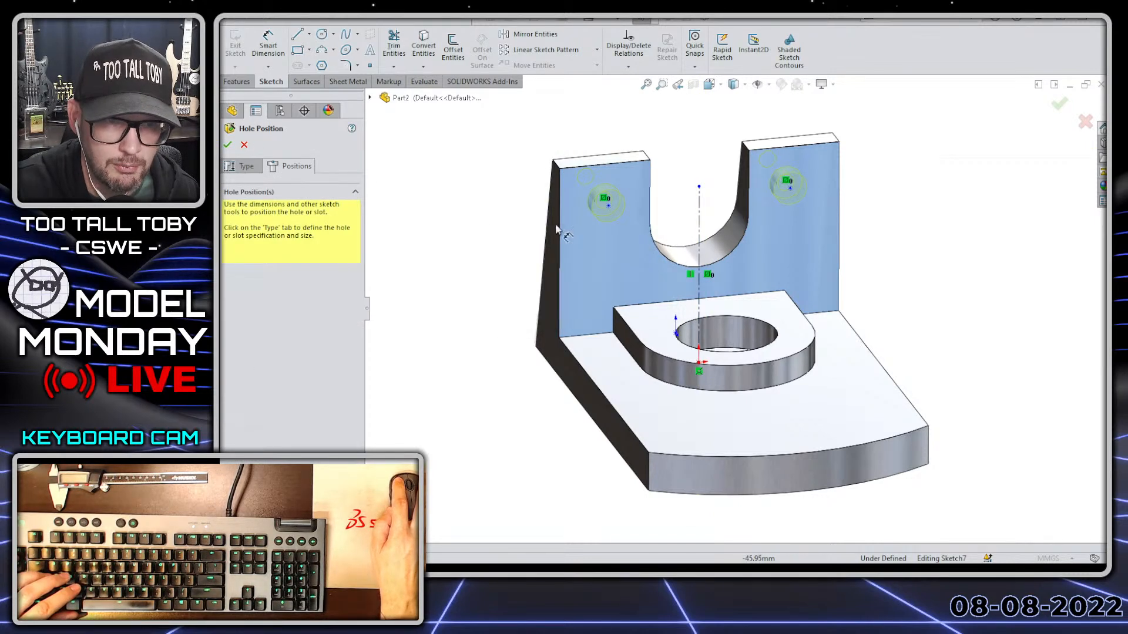
Dimension the spacing between the two counterbore centre points as 55 mm.
click(608, 205)
click(790, 189)
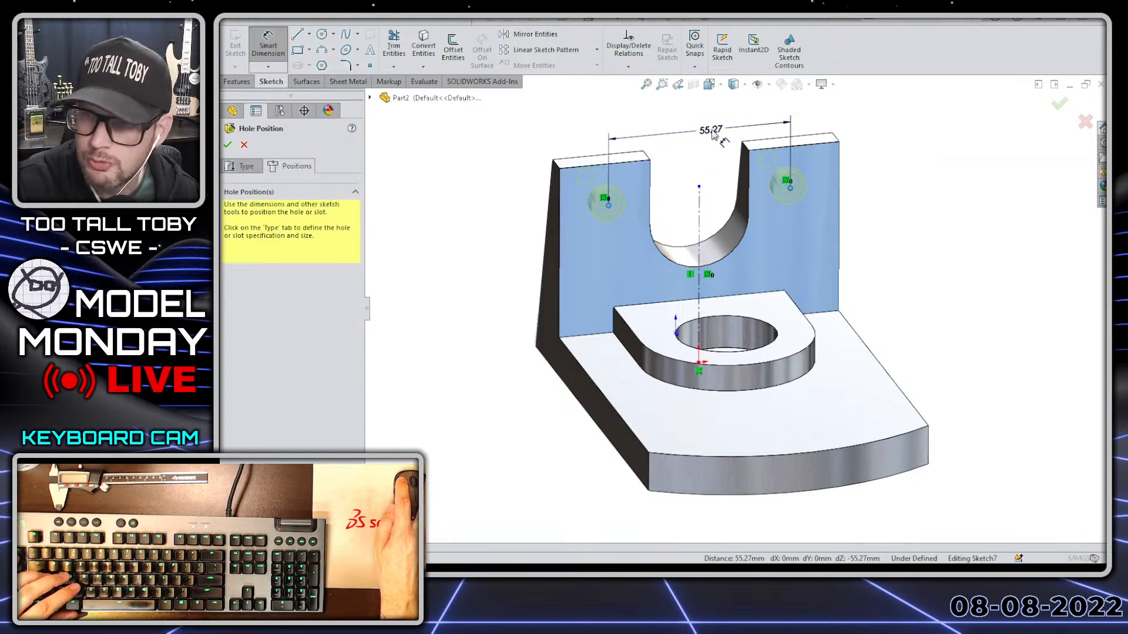
click(713, 133)
text(5)
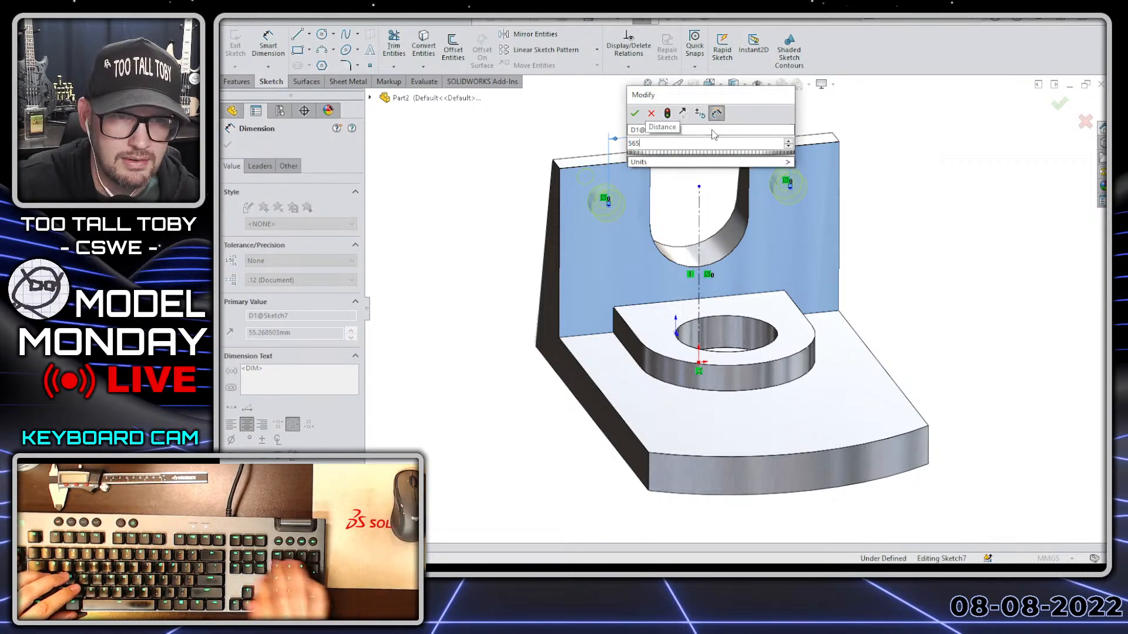
text(5)
key(Return)
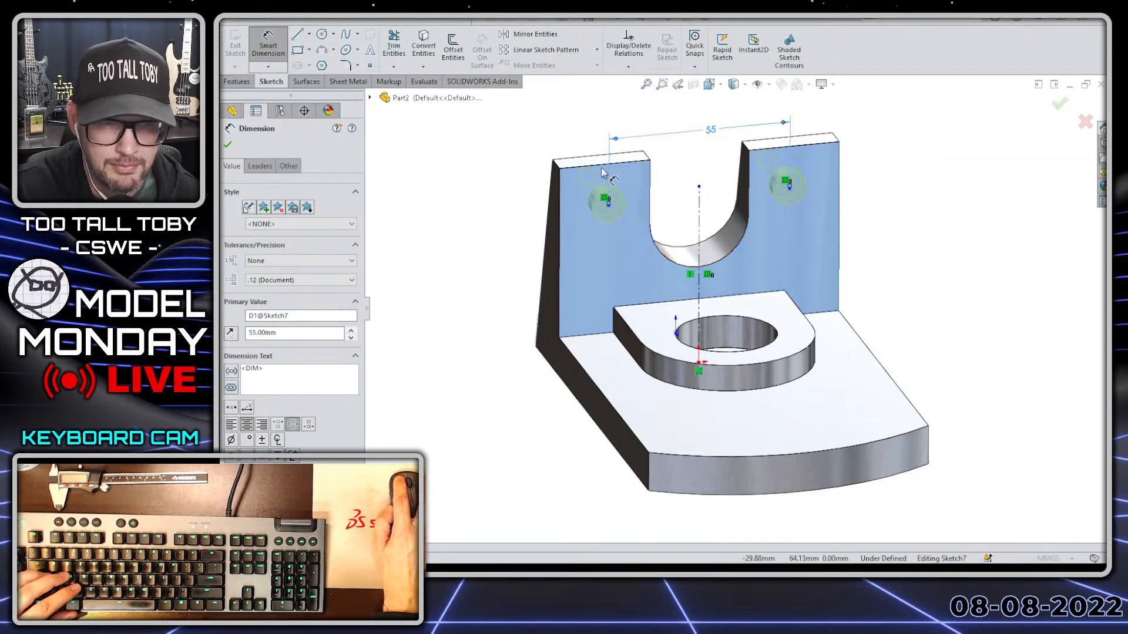
Dimension the counterbore centre 10 mm below the upright wall's top edge and finish the hole feature.
click(601, 167)
click(608, 205)
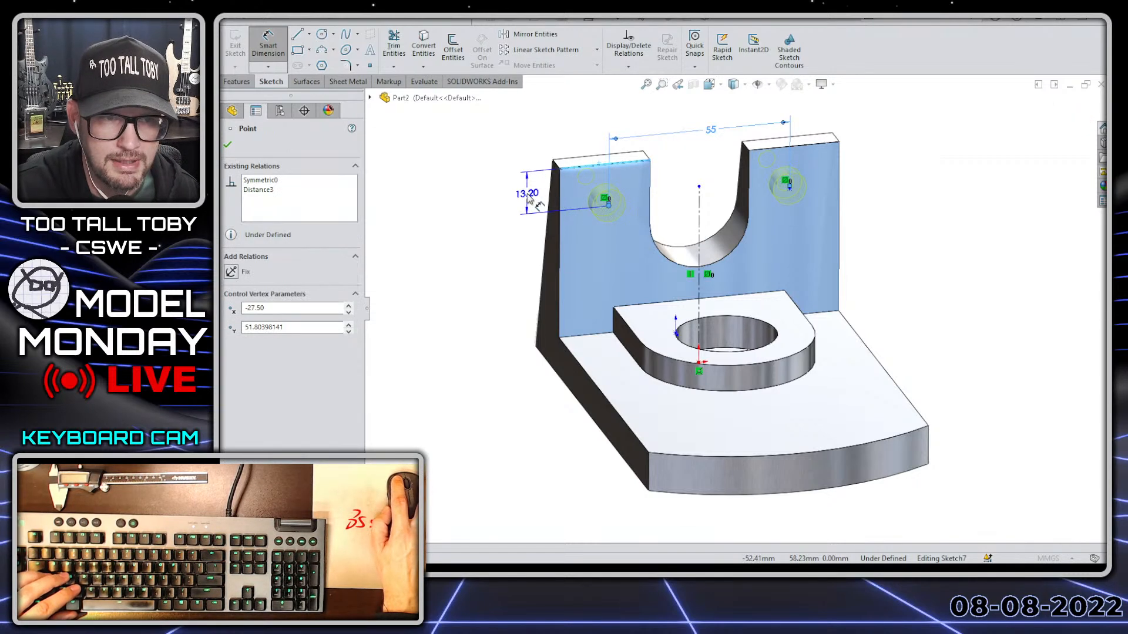
click(527, 192)
text(10)
key(Return)
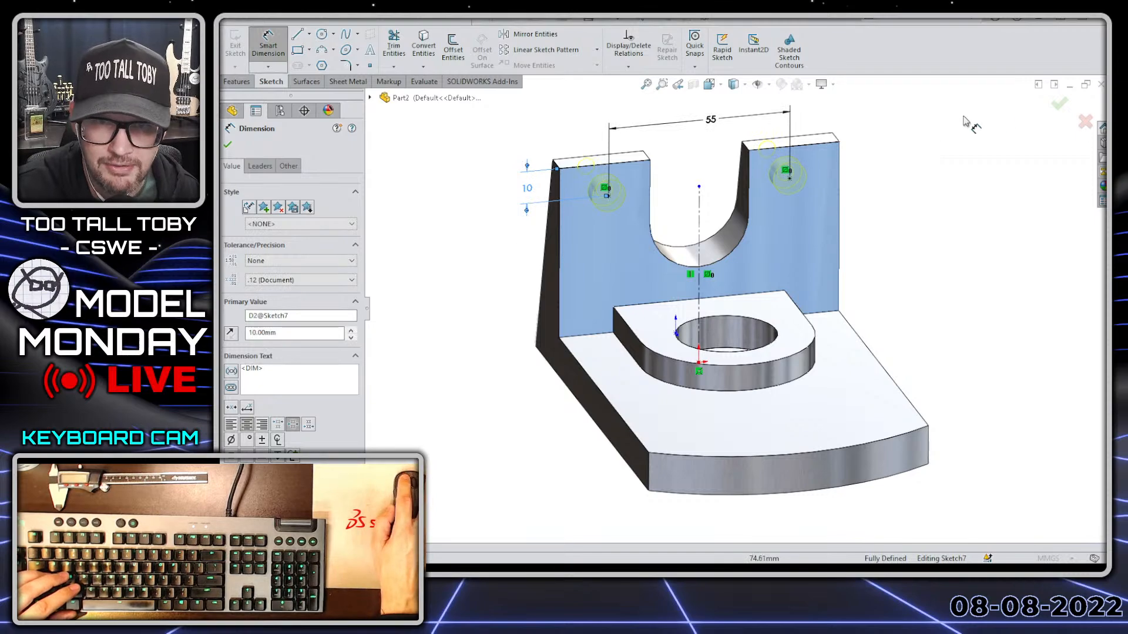
click(1055, 107)
Sketch a 3 Point Arc Slot about 11 mm wide with a centreline radius of about 50 mm on the base's top face, near its curved end.
middle_drag(426, 271, 508, 346)
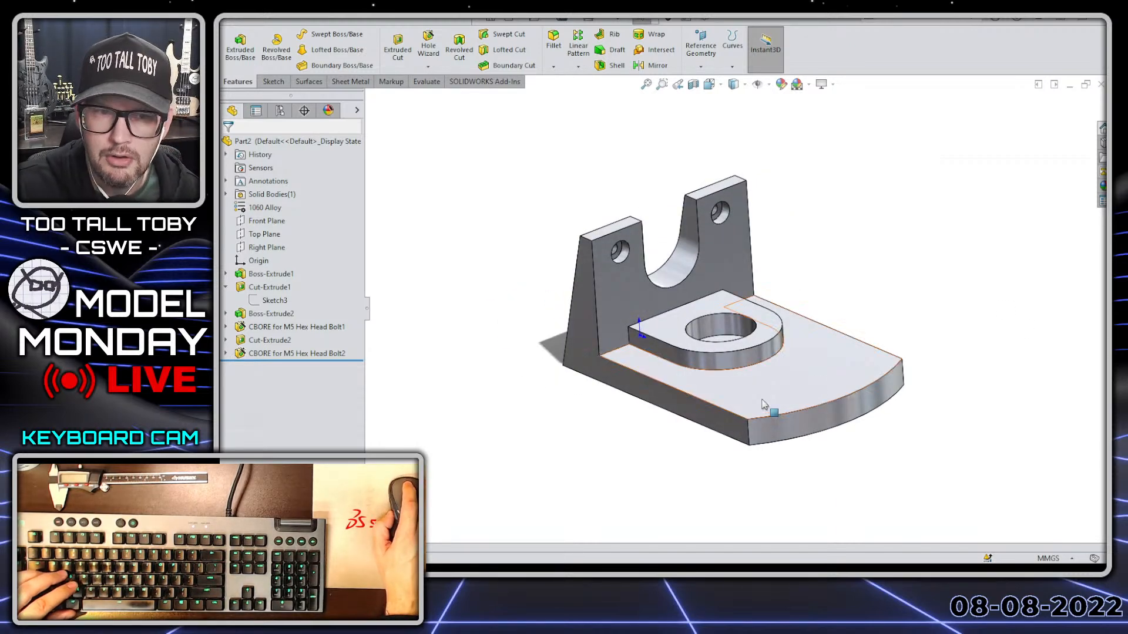
scroll(834, 420, up, 2)
scroll(840, 410, down, 1)
click(758, 342)
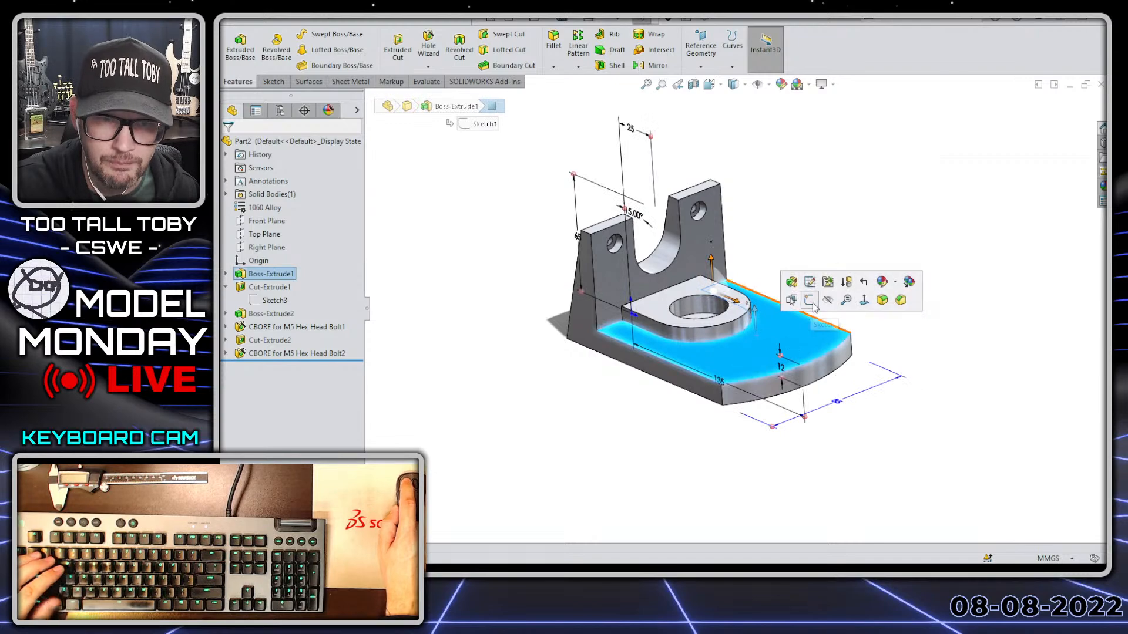
click(813, 302)
key(s)
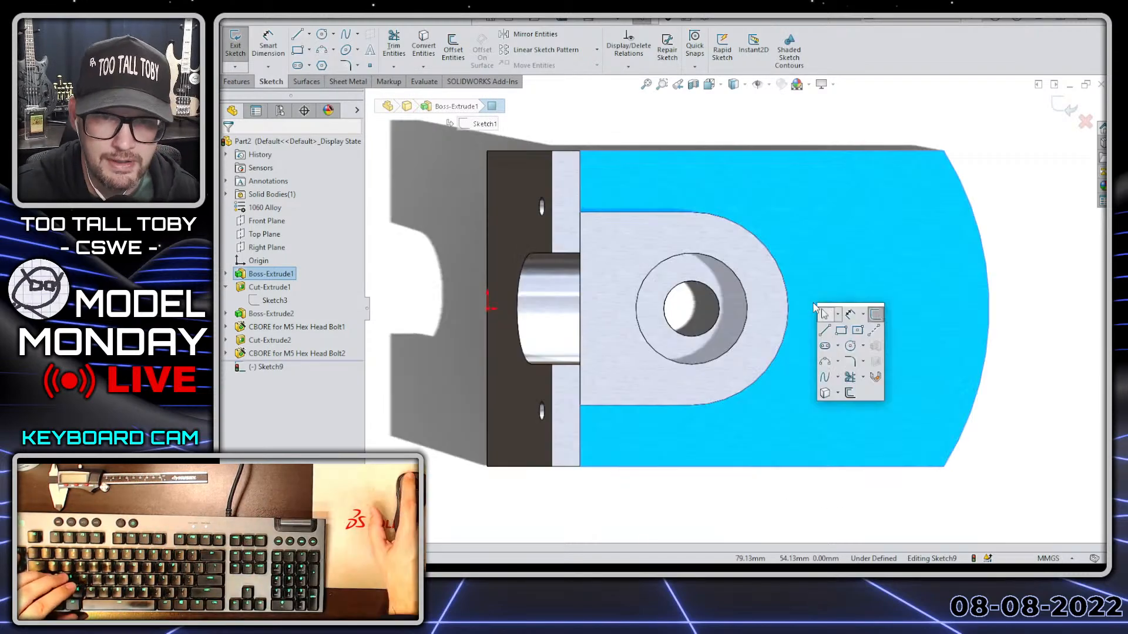
click(838, 347)
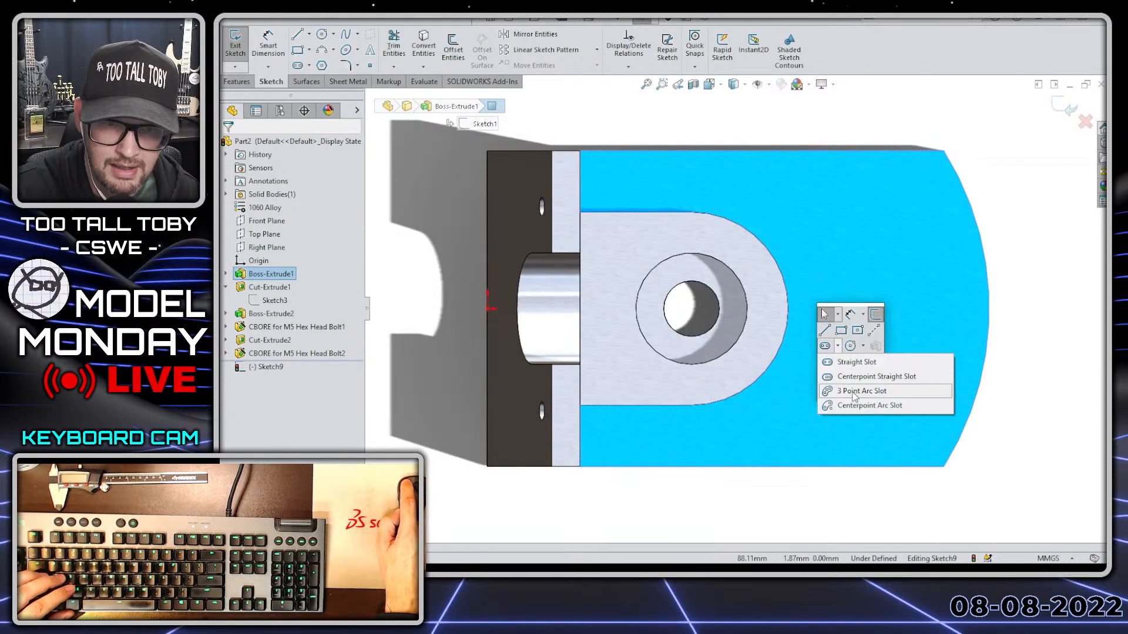
click(848, 390)
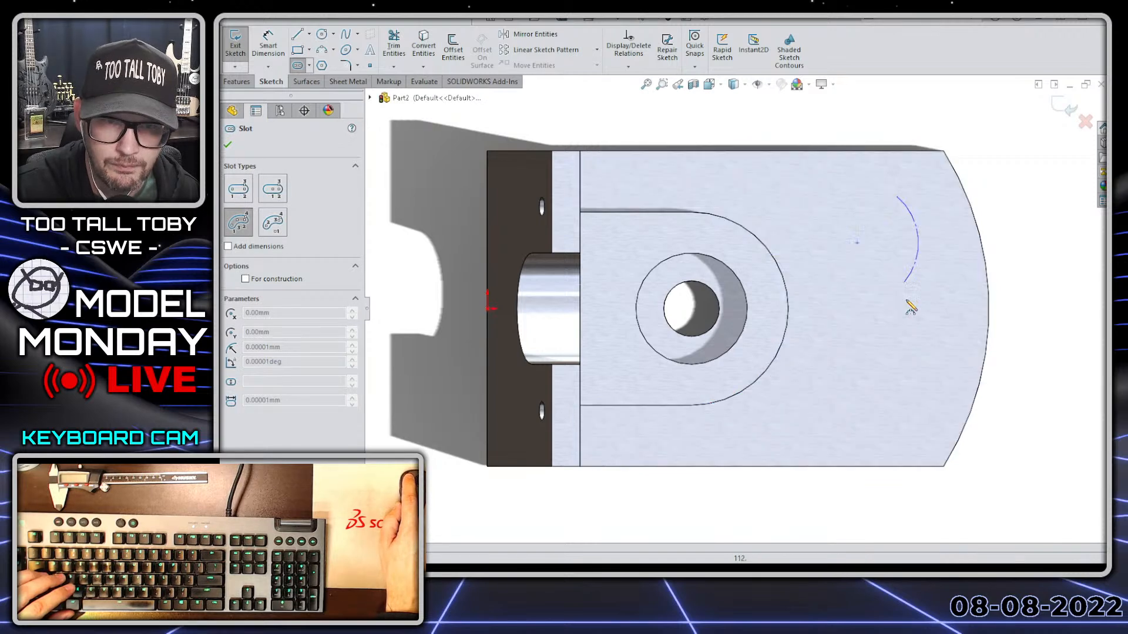
click(893, 443)
click(940, 320)
click(950, 244)
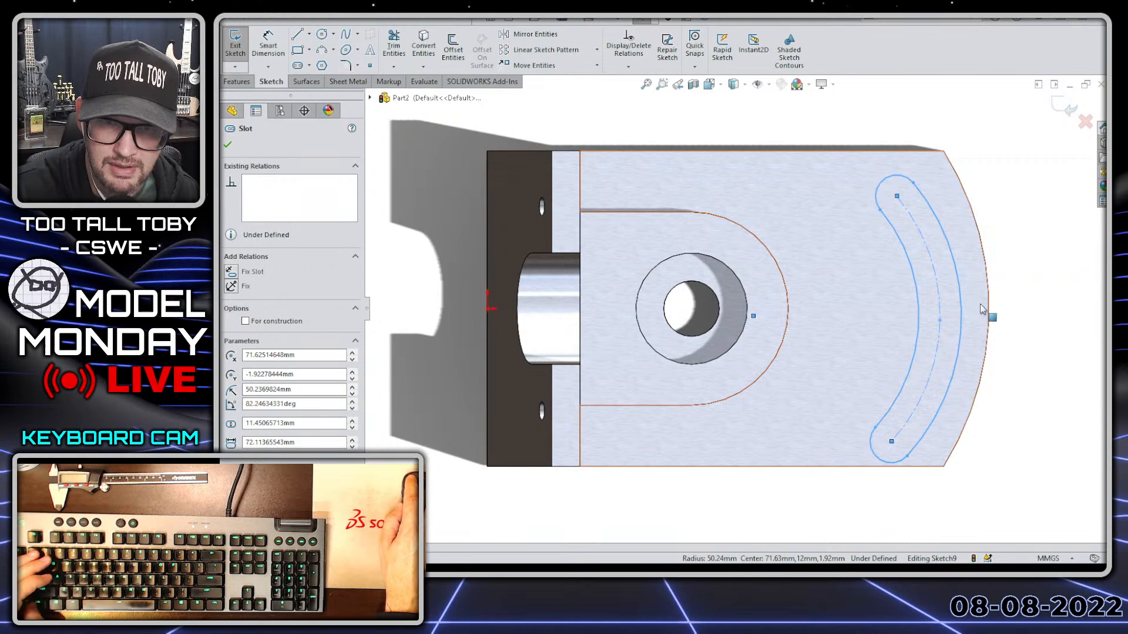
Make the slot's centreline arc concentric with the base's curved end edge.
ctrl+click(989, 322)
click(1017, 241)
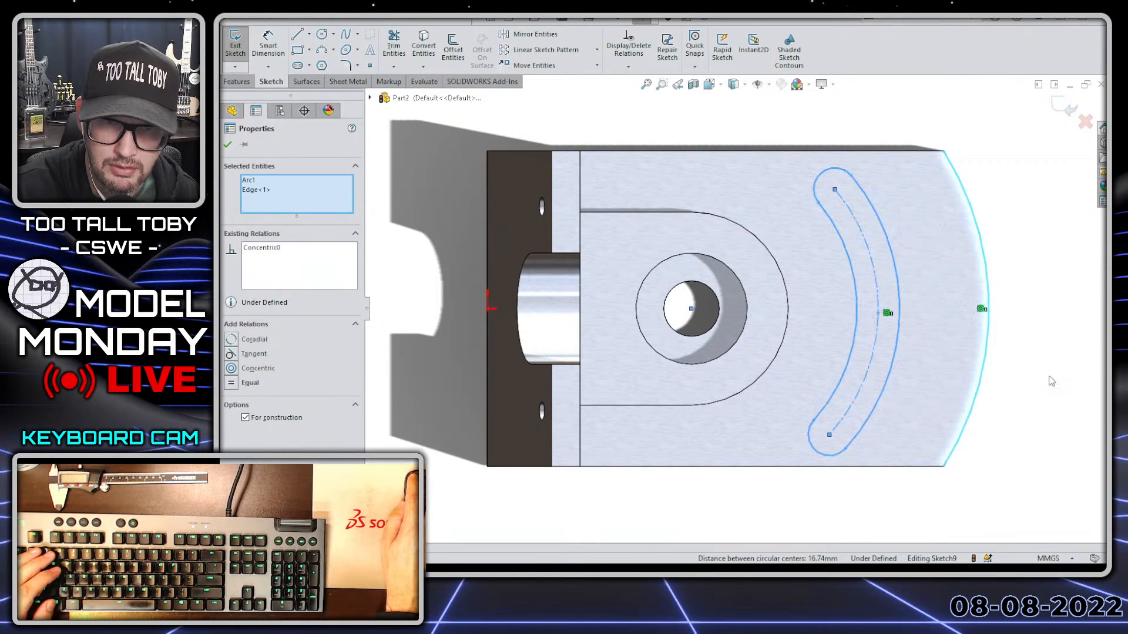
key(Escape)
click(848, 280)
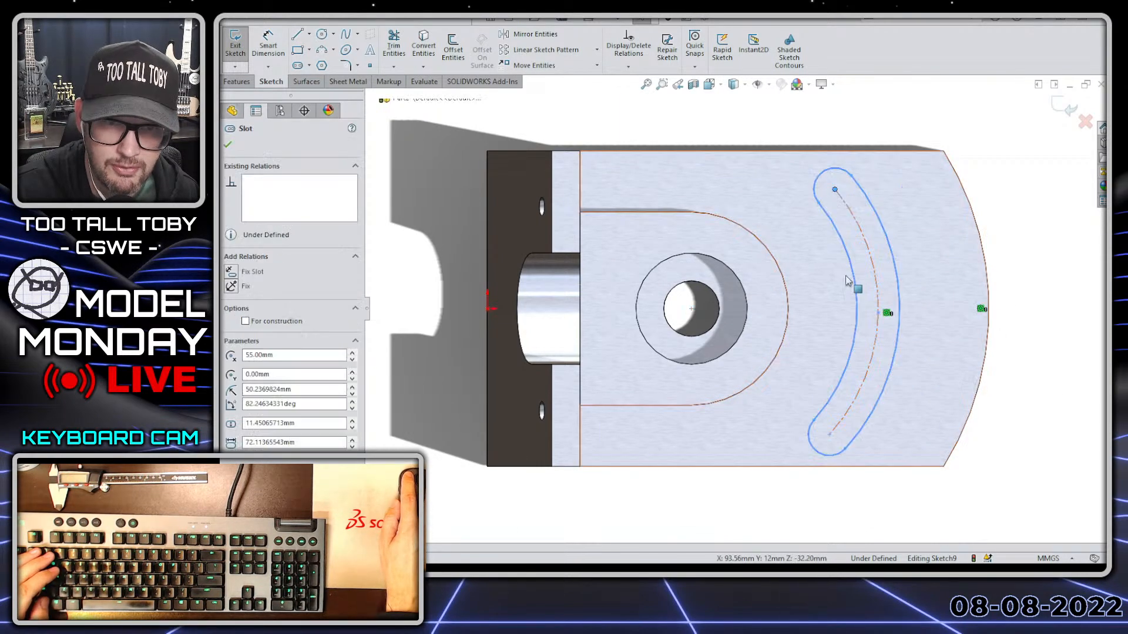
ctrl+click(829, 435)
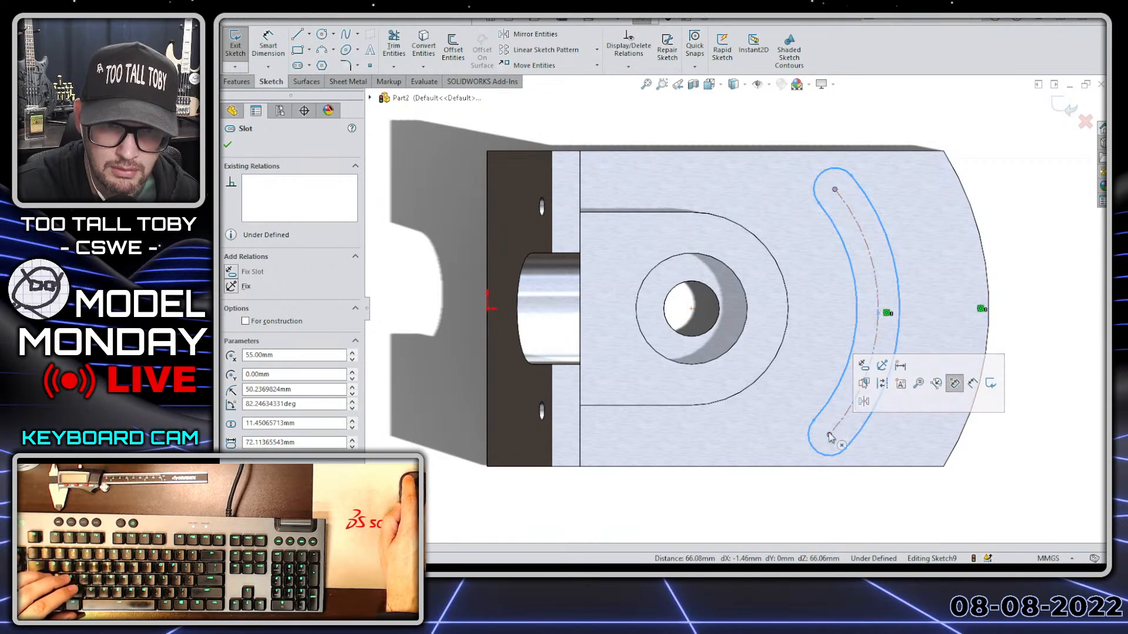
key(Escape)
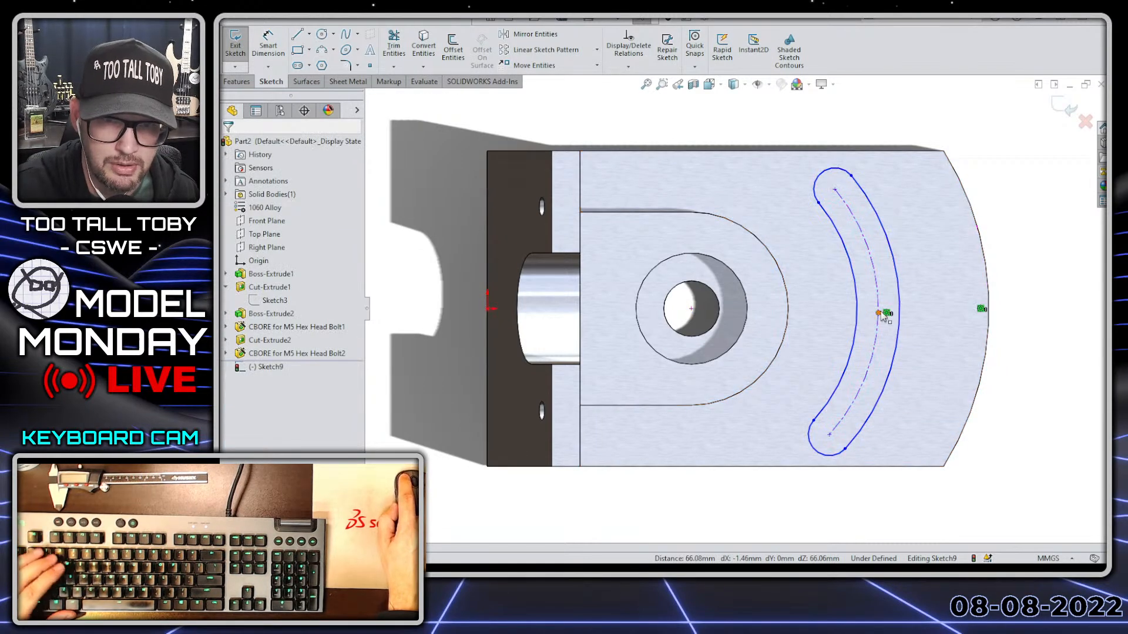
click(881, 317)
ctrl+click(691, 311)
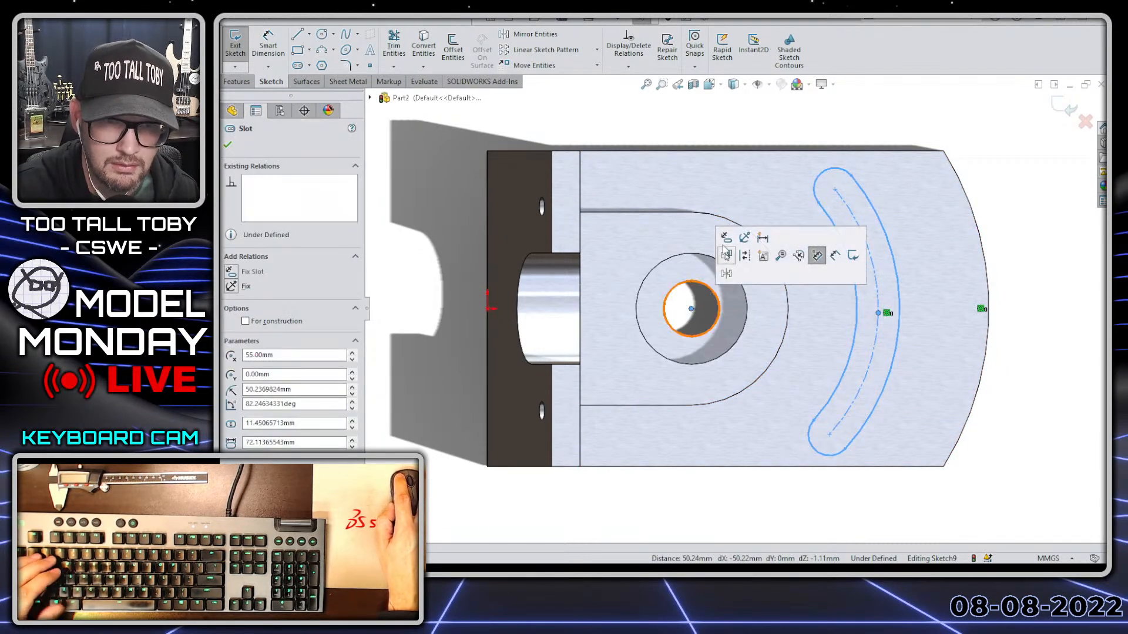
key(Escape)
Sketch a horizontal construction line from the round hole's centre towards the arc slot, ending just short of it.
click(857, 232)
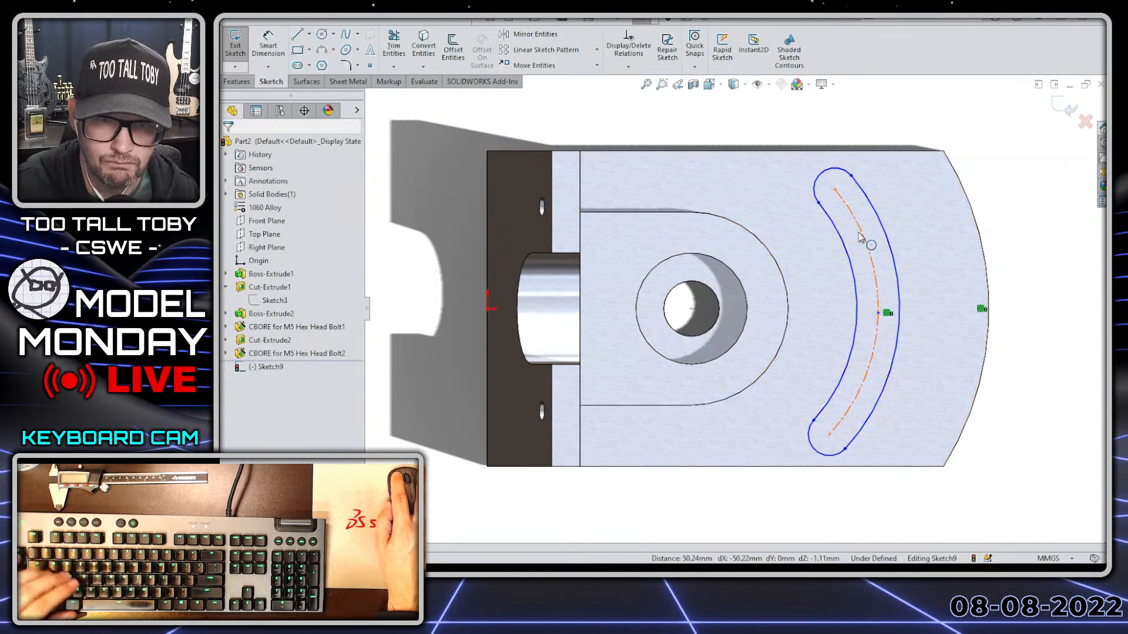
key(s)
click(921, 262)
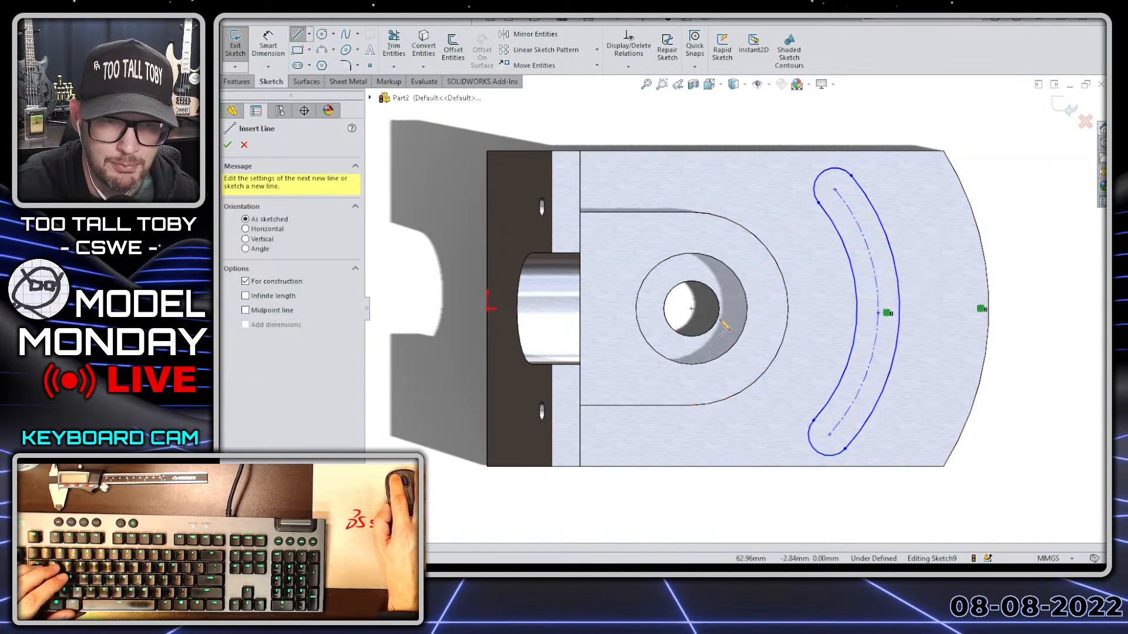
click(691, 309)
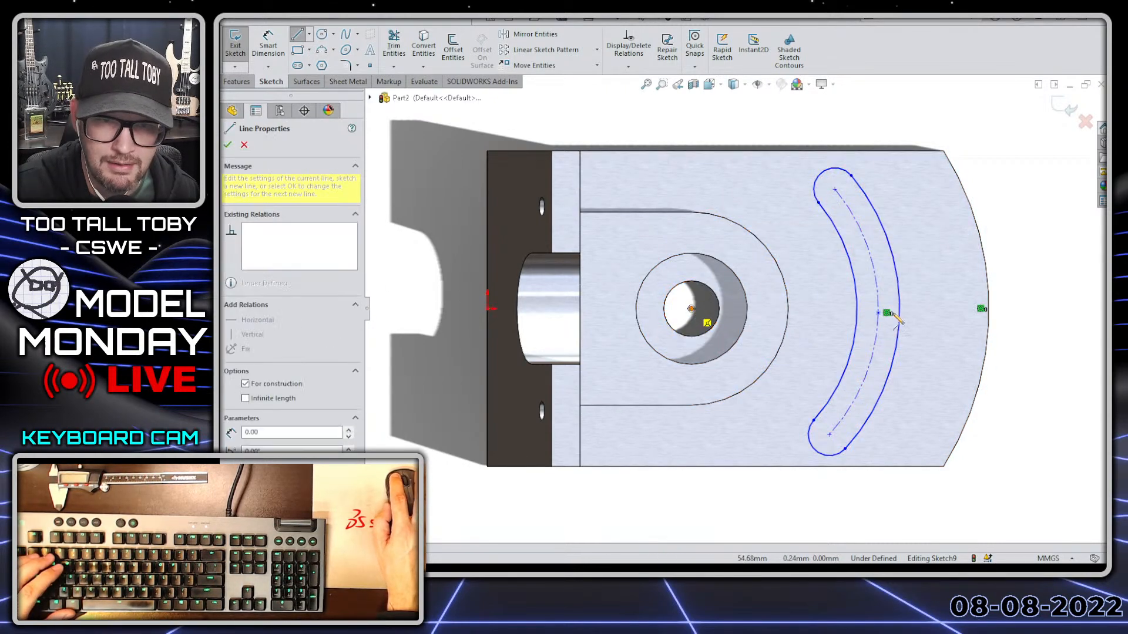
click(838, 309)
key(Escape)
Make the construction line's free endpoint coincident with the midpoint of the slot's centreline arc.
click(836, 309)
ctrl+click(878, 313)
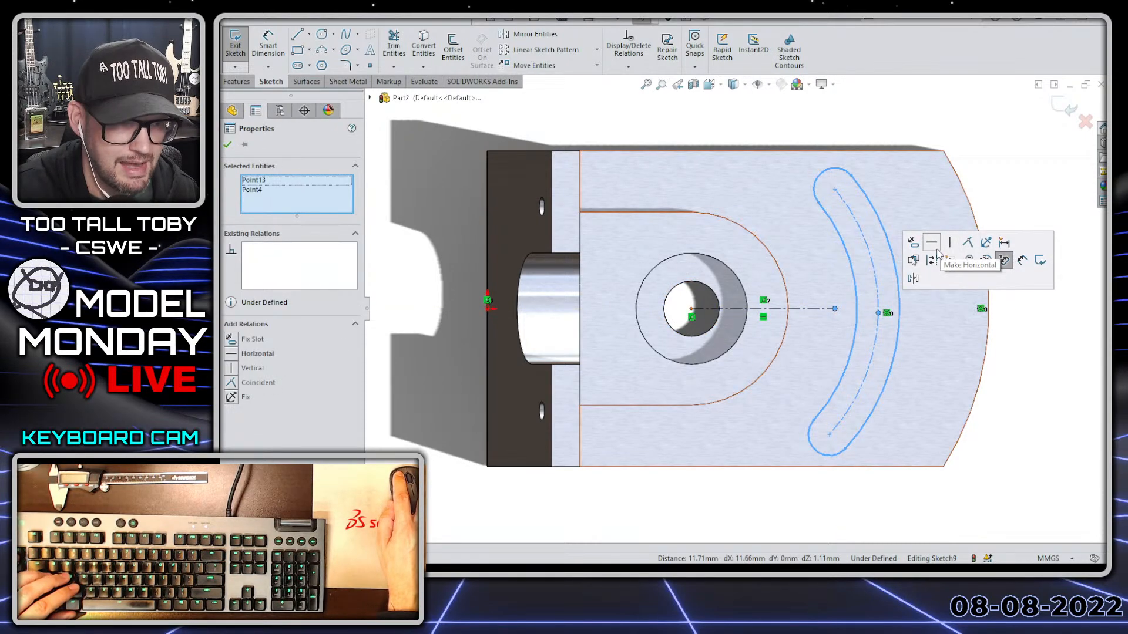
click(250, 383)
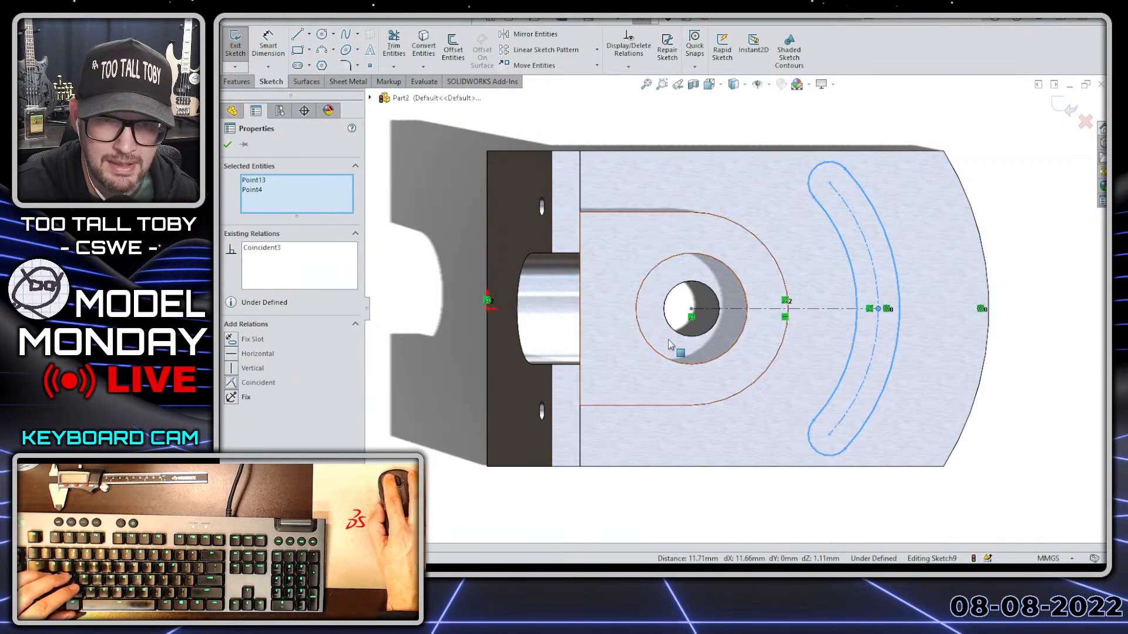
Dimension the rounded end of the arc slot with a radius of 8 mm.
click(1051, 220)
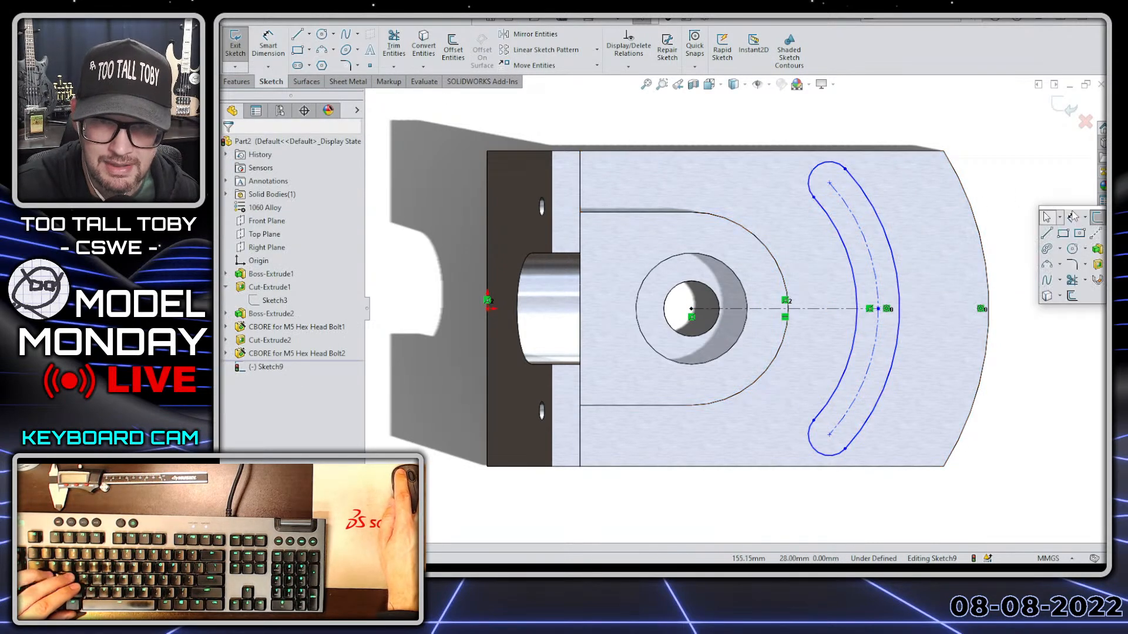
click(975, 406)
click(834, 166)
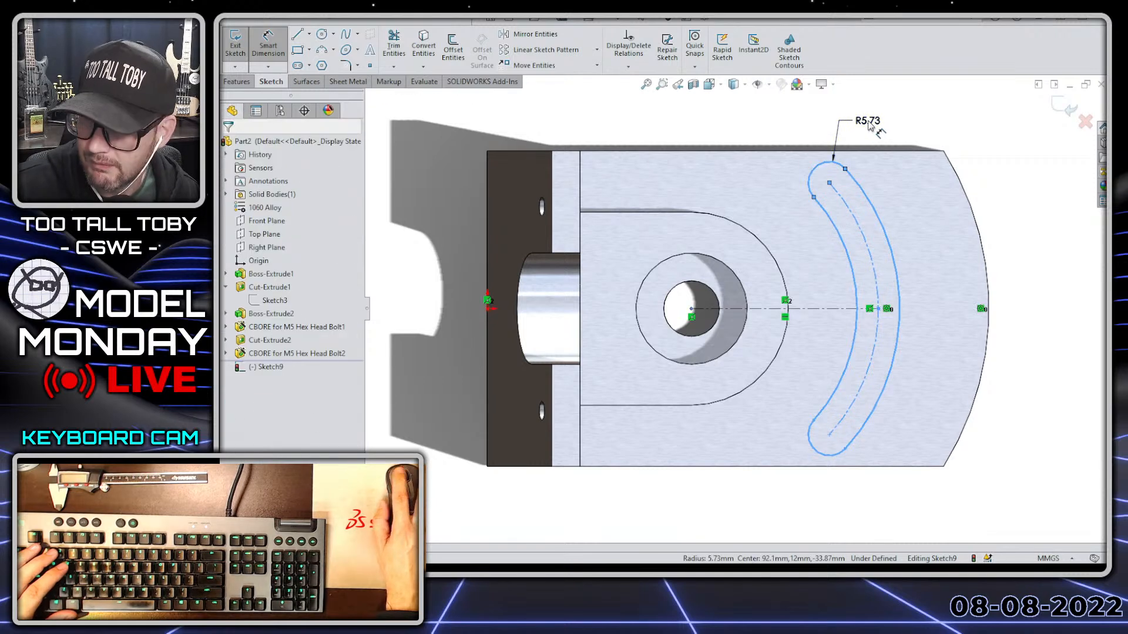
click(869, 123)
key(Return)
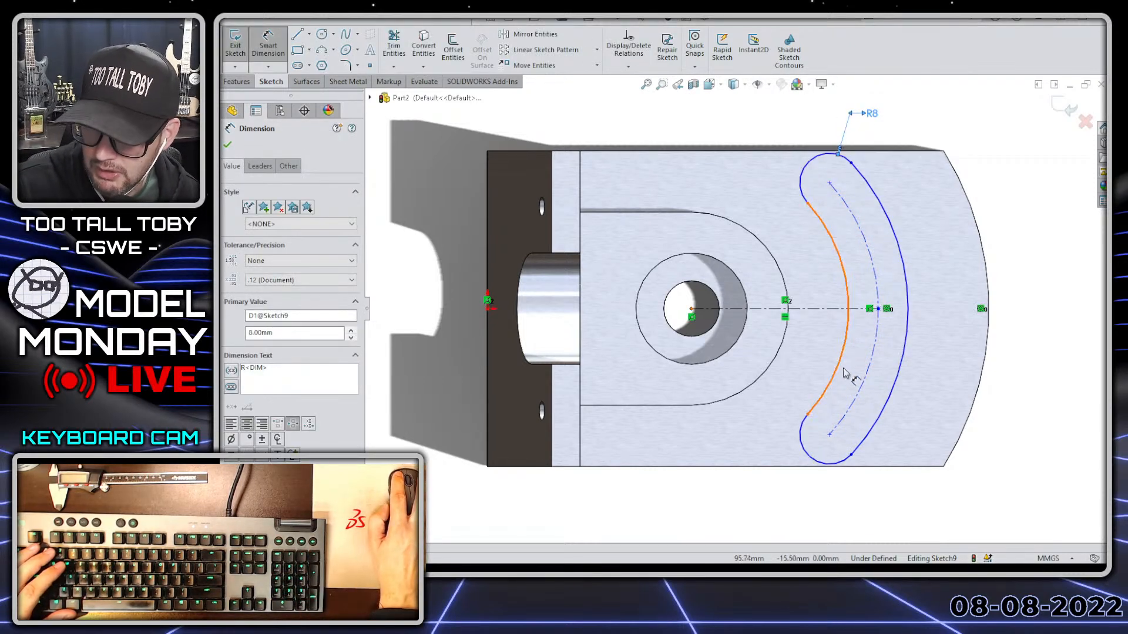
Dimension the arc slot's centreline with a radius of 60 mm.
click(859, 408)
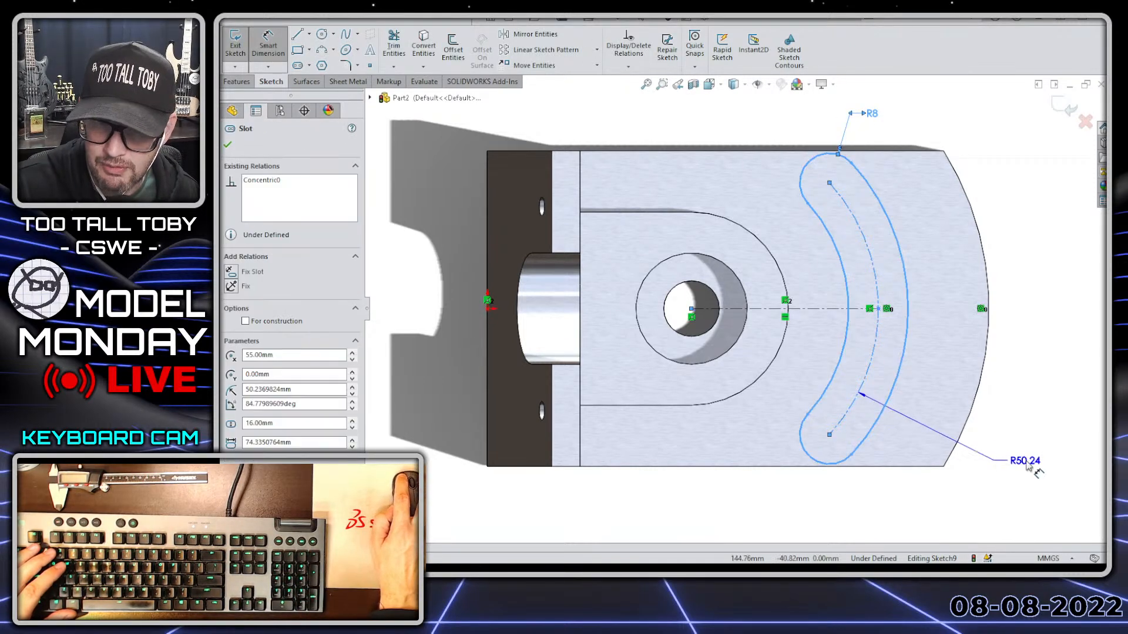
click(1029, 467)
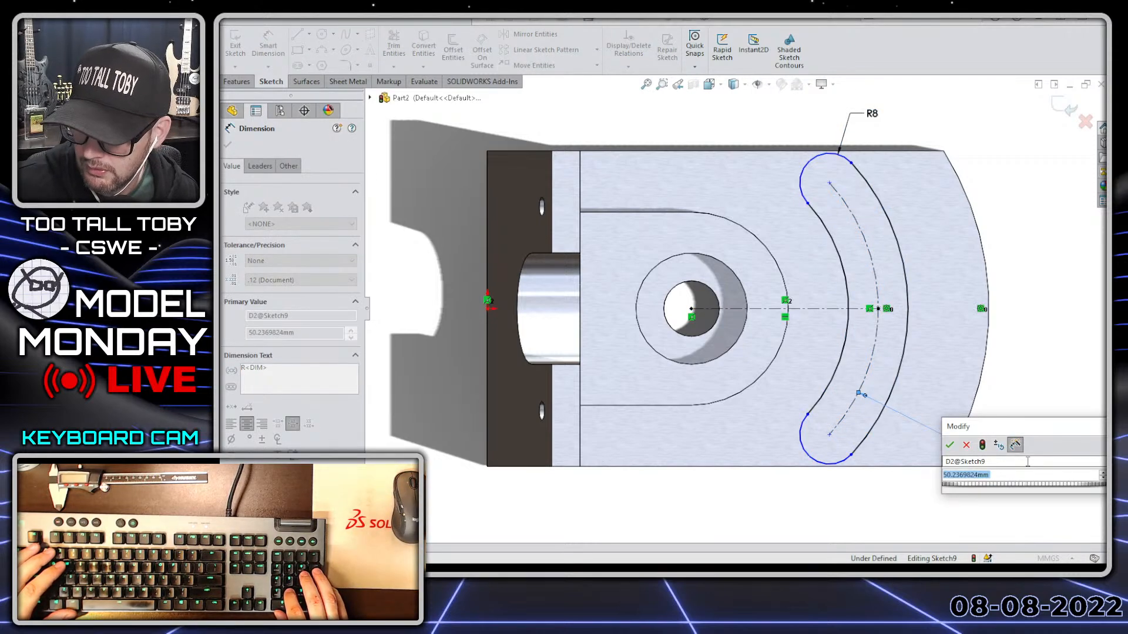
text(9+60)
key(Left)
key(Left)
key(Left)
key(Delete)
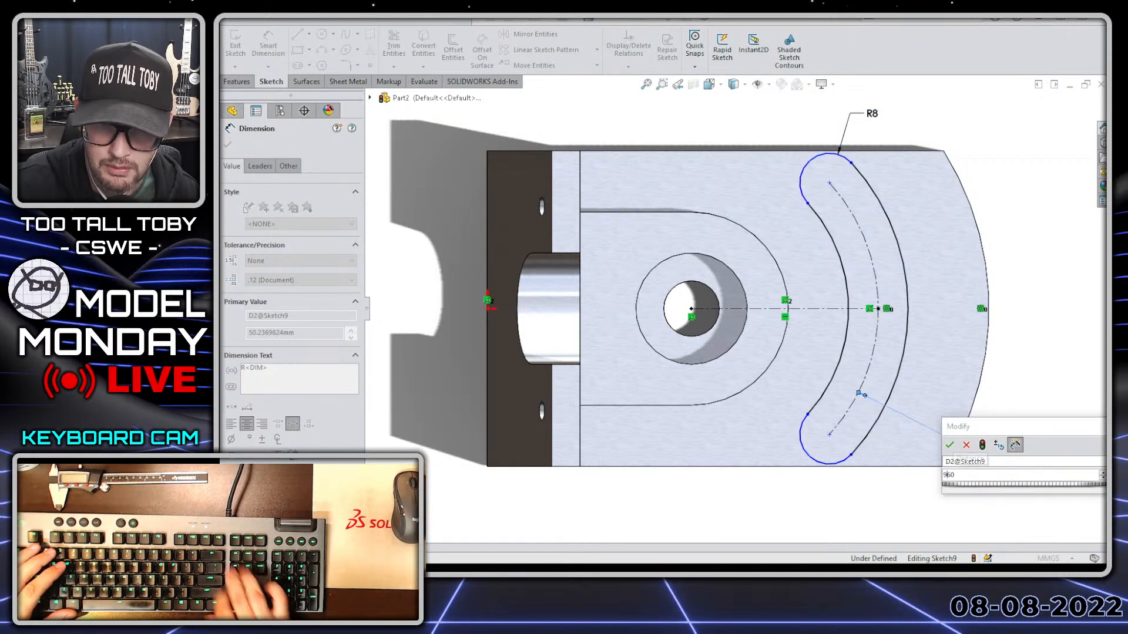
key(BackSpace)
key(Return)
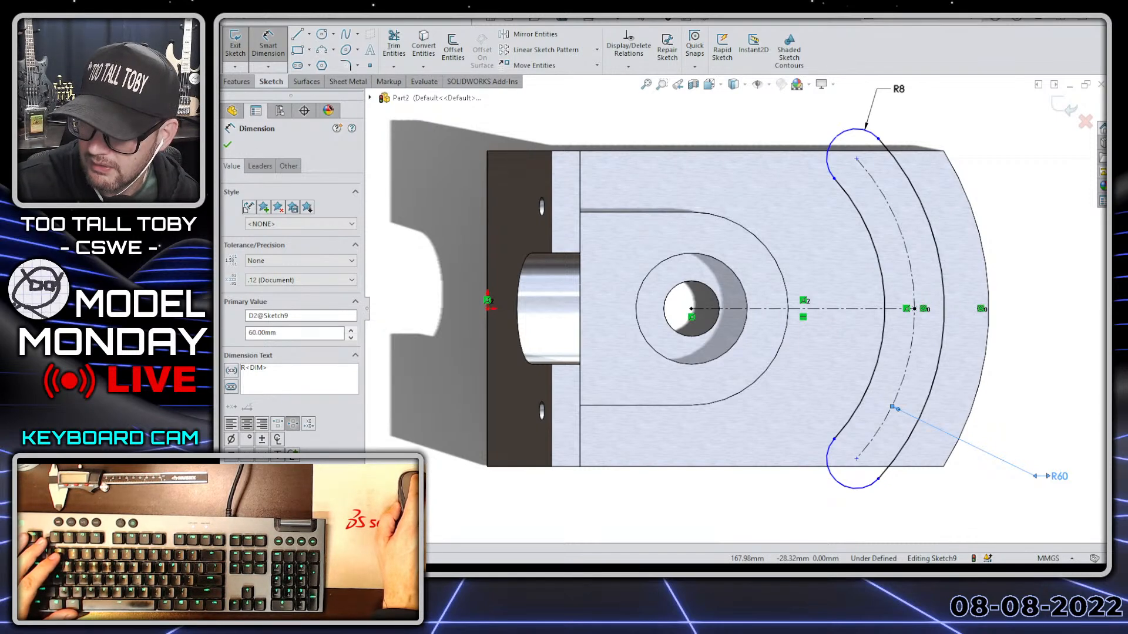
Sketch a construction line from the round hole's centre to the upper endpoint of the slot's centreline arc.
key(Escape)
key(s)
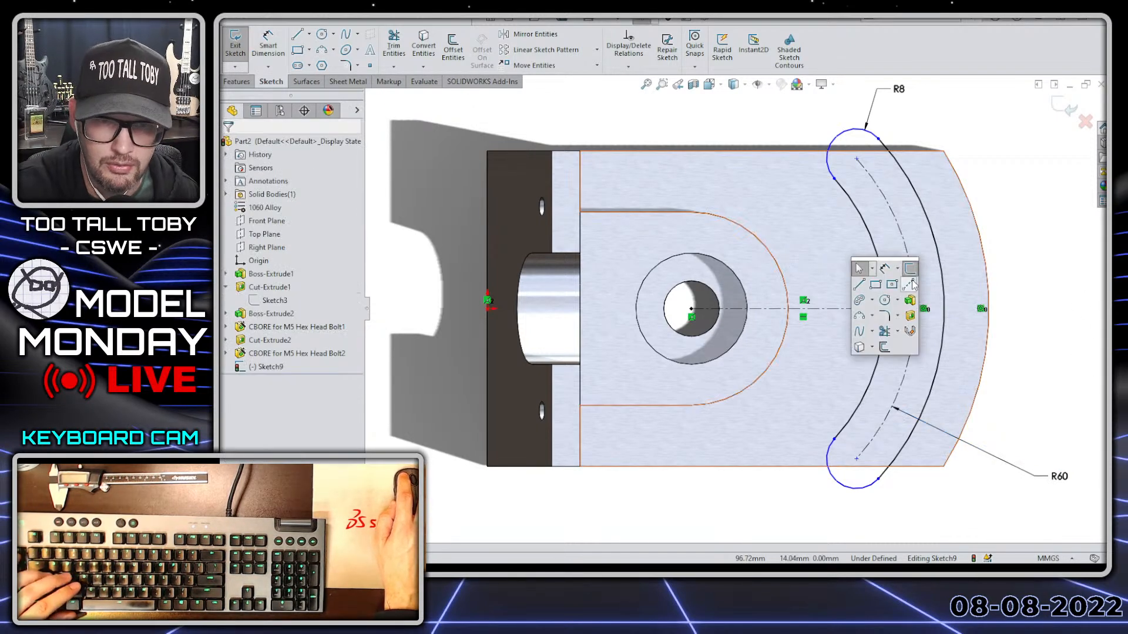
click(916, 287)
click(691, 309)
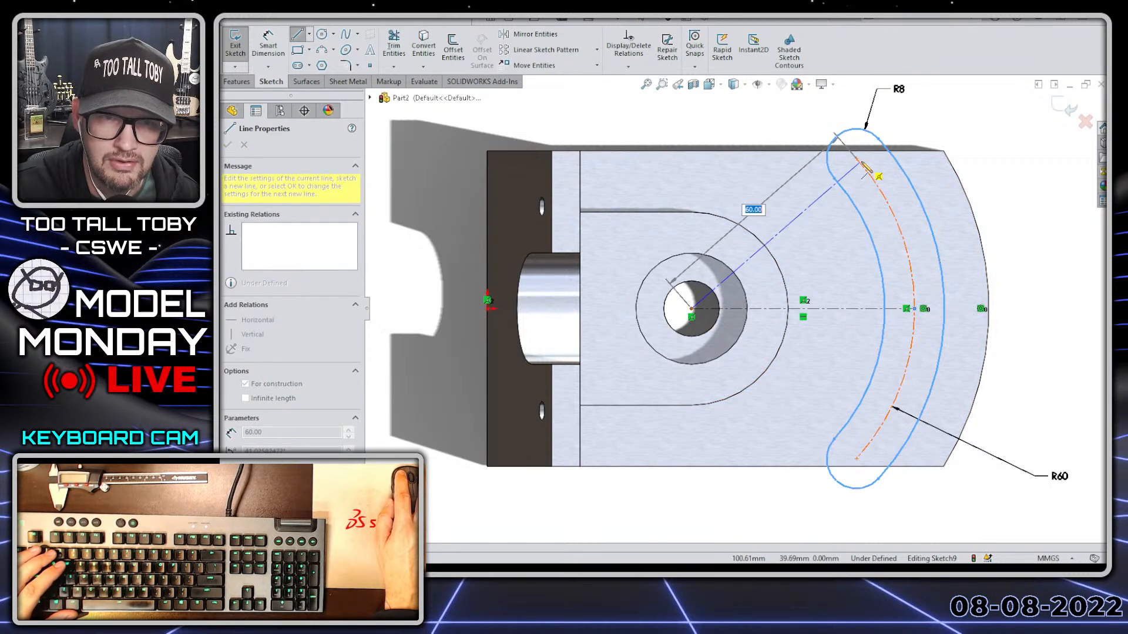
click(856, 160)
key(Escape)
Dimension the angle between the slanted and horizontal construction lines as 25 degrees.
key(s)
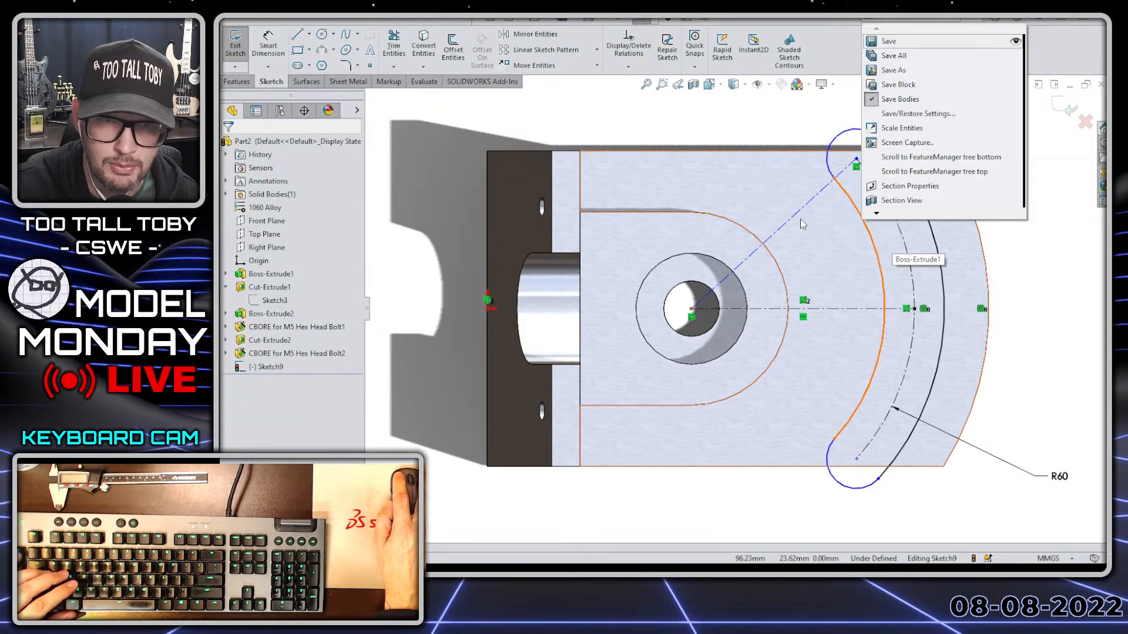
click(794, 217)
key(s)
click(843, 232)
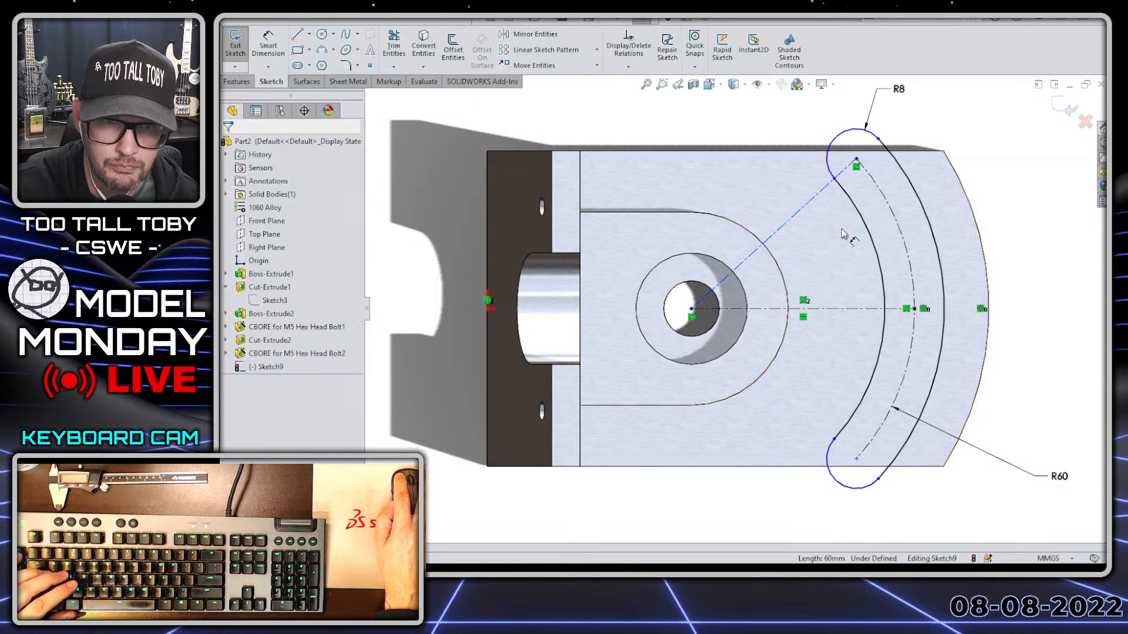
click(795, 215)
click(850, 308)
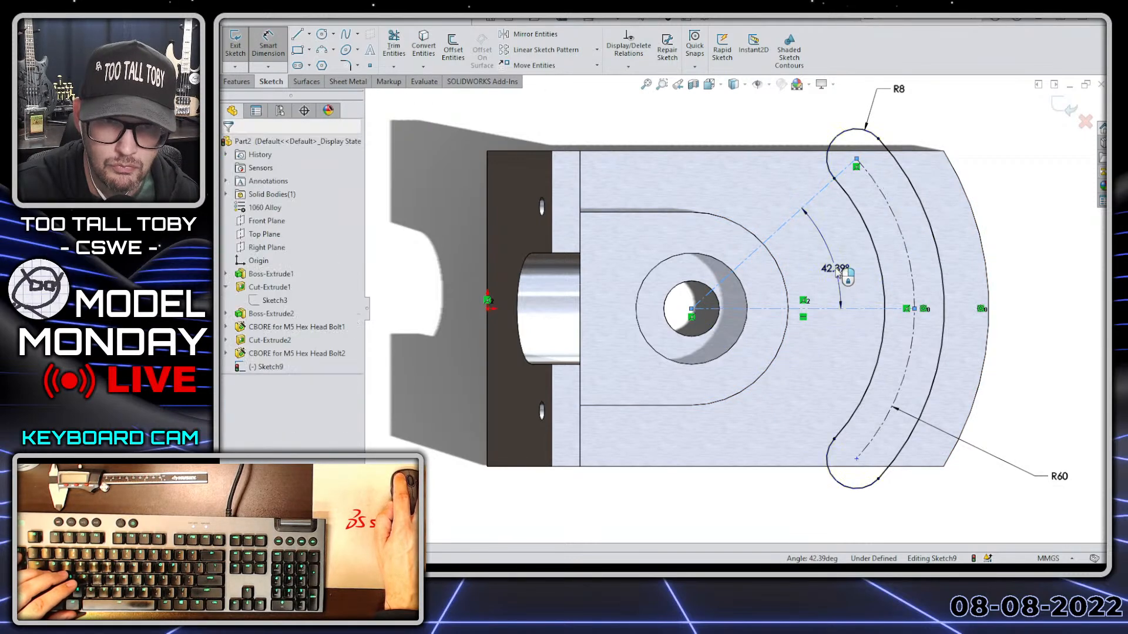
click(837, 273)
text(25)
key(Return)
Cut the arc slot through the base with a Through All extruded cut.
key(s)
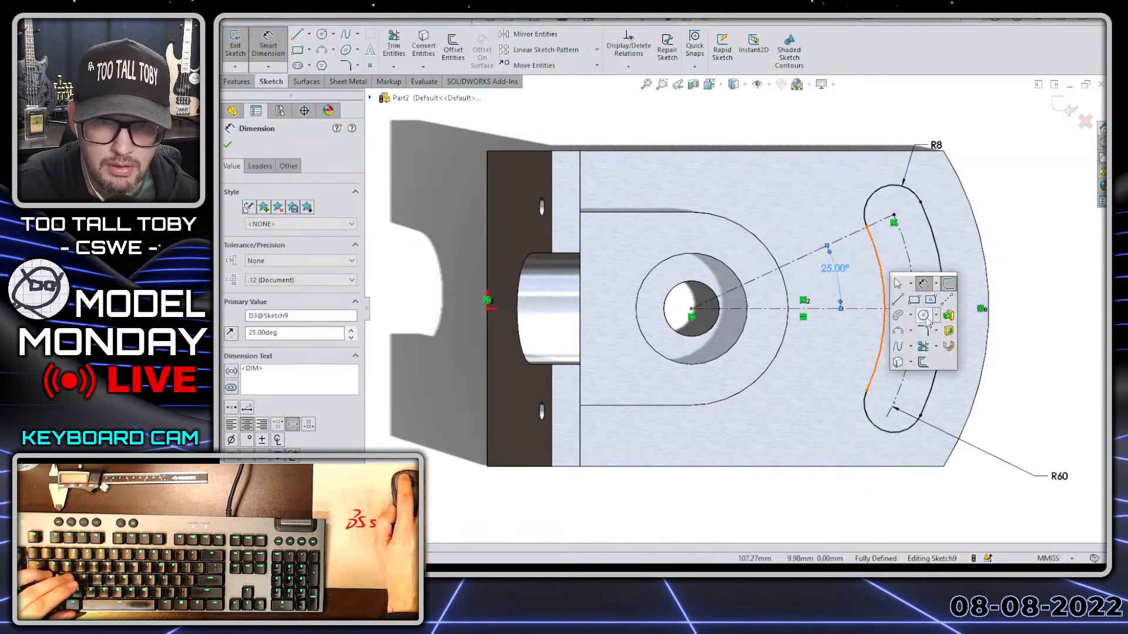
click(949, 347)
right_click(950, 330)
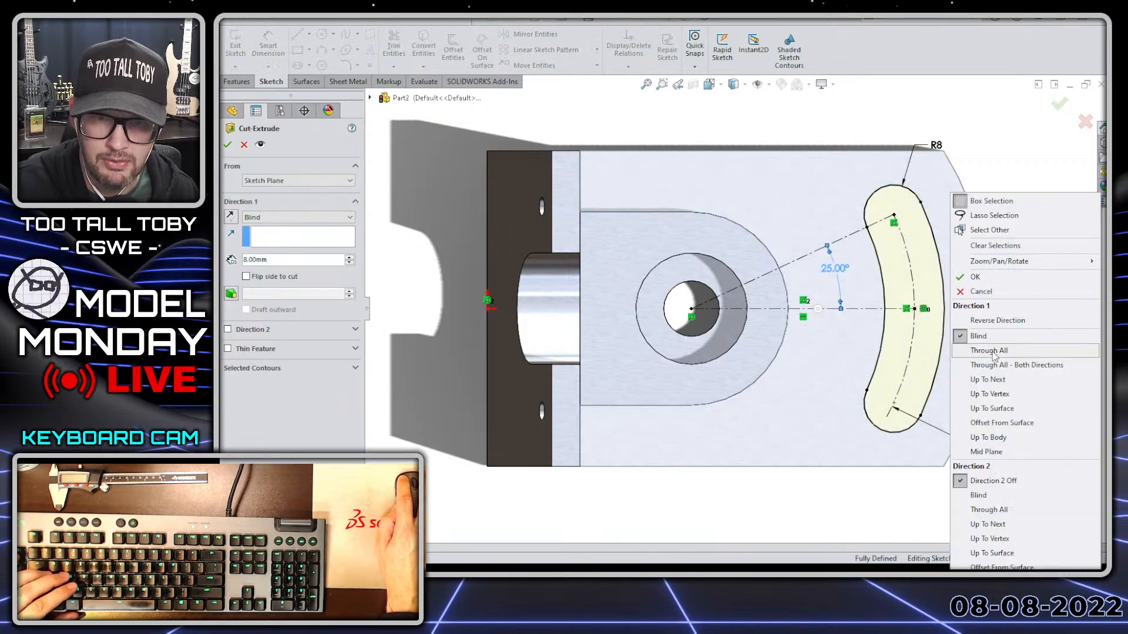
click(993, 351)
right_click(993, 350)
Fillet the two outer corner edges at the base's curved end with a 20 mm radius.
middle_drag(969, 332, 947, 254)
key(s)
click(972, 264)
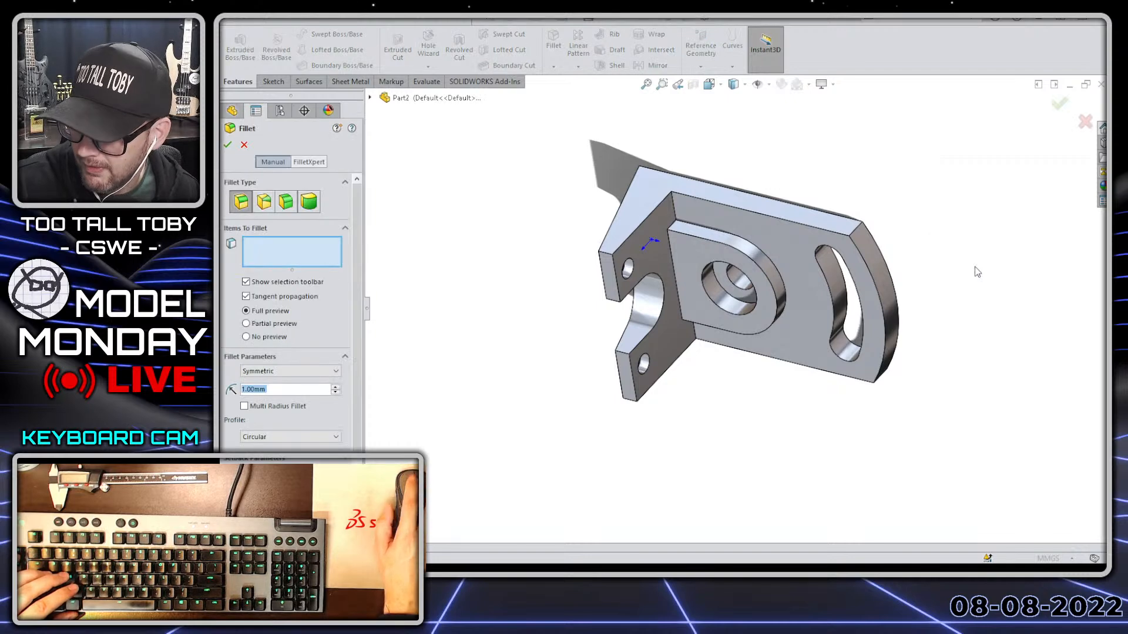
text(20)
key(Return)
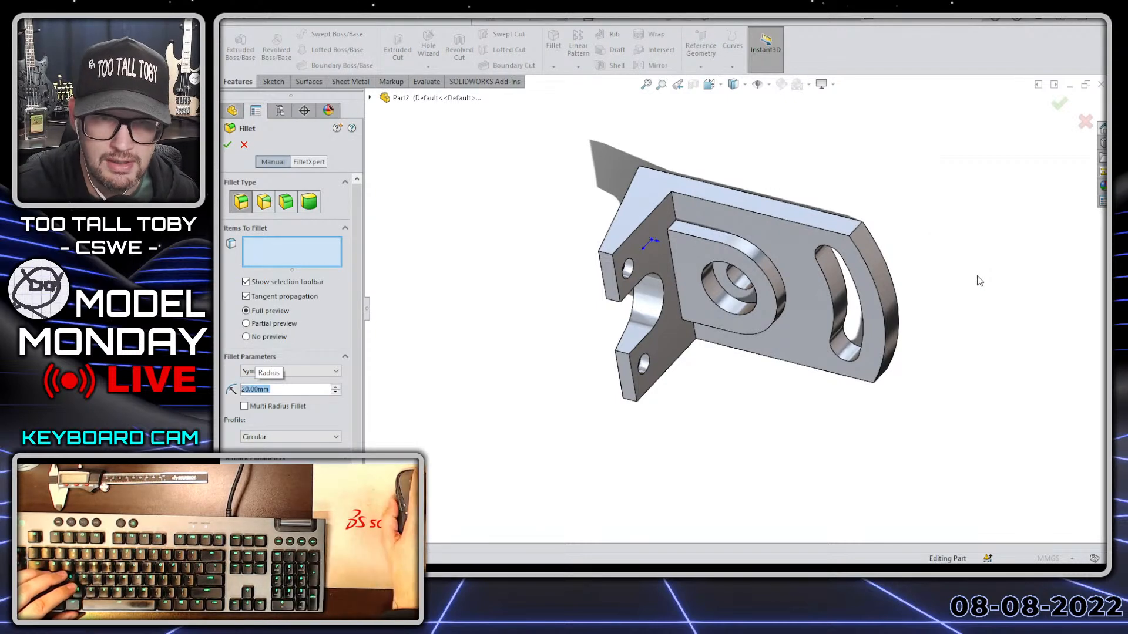
click(855, 236)
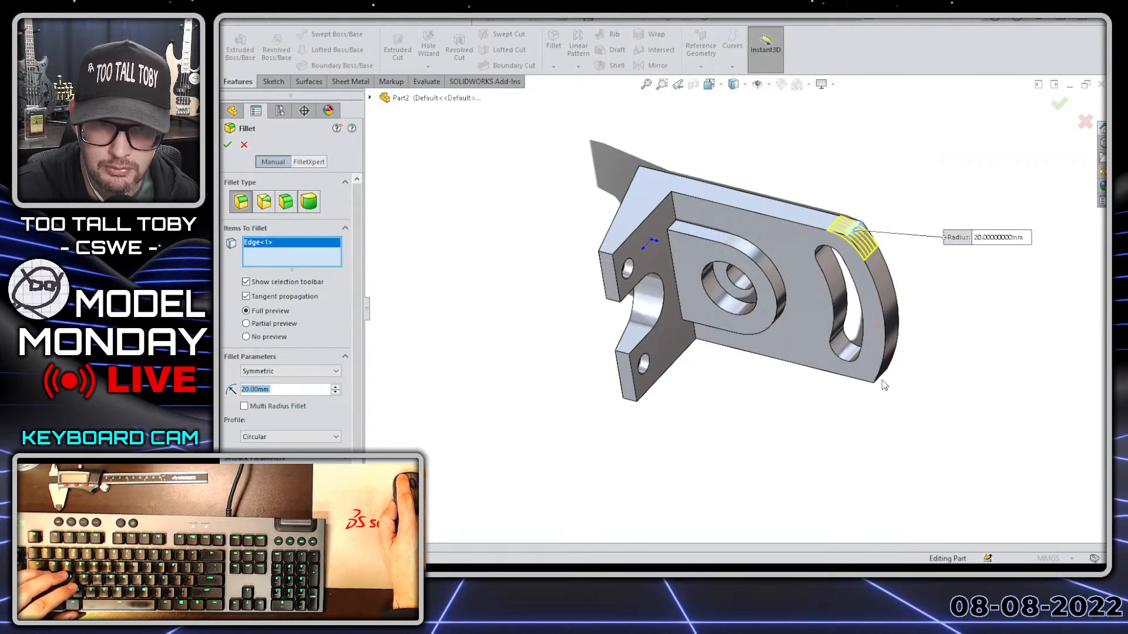
click(882, 381)
key(Return)
Check the mass properties of the modelled stop, and switch to the drawing presentation.
middle_drag(911, 352, 860, 295)
scroll(869, 281, up, 2)
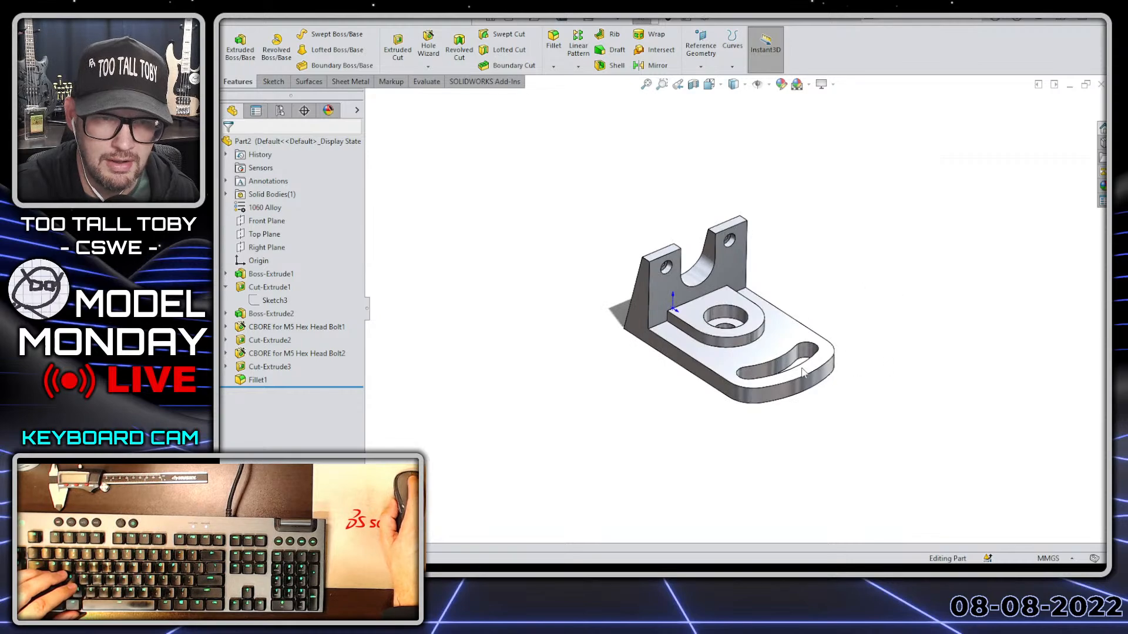
scroll(801, 369, down, 3)
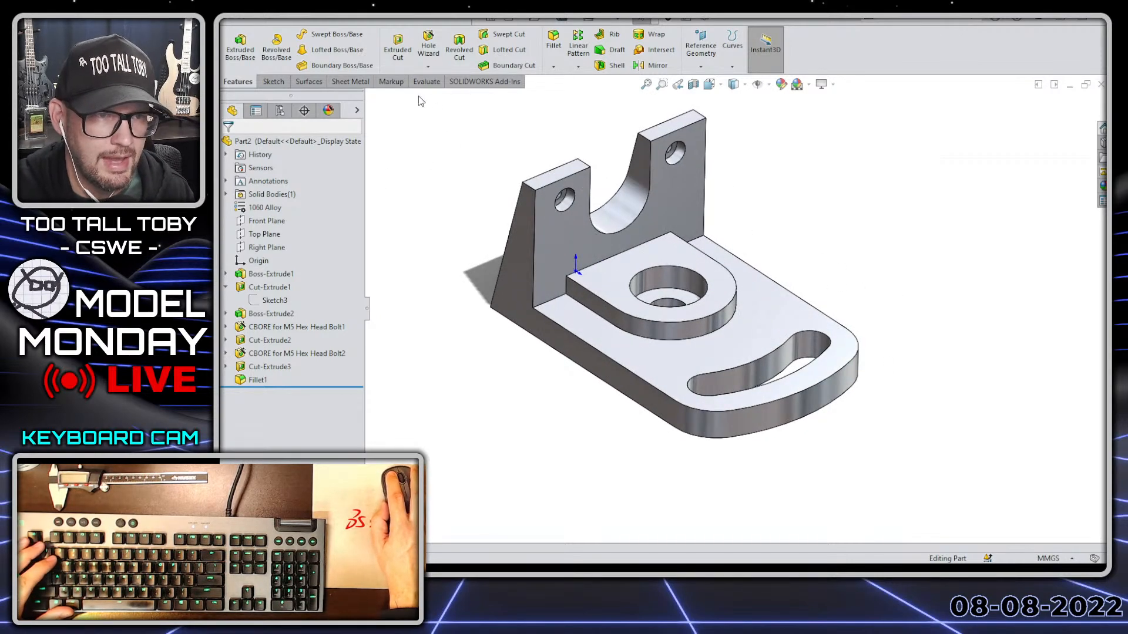
click(427, 82)
click(343, 47)
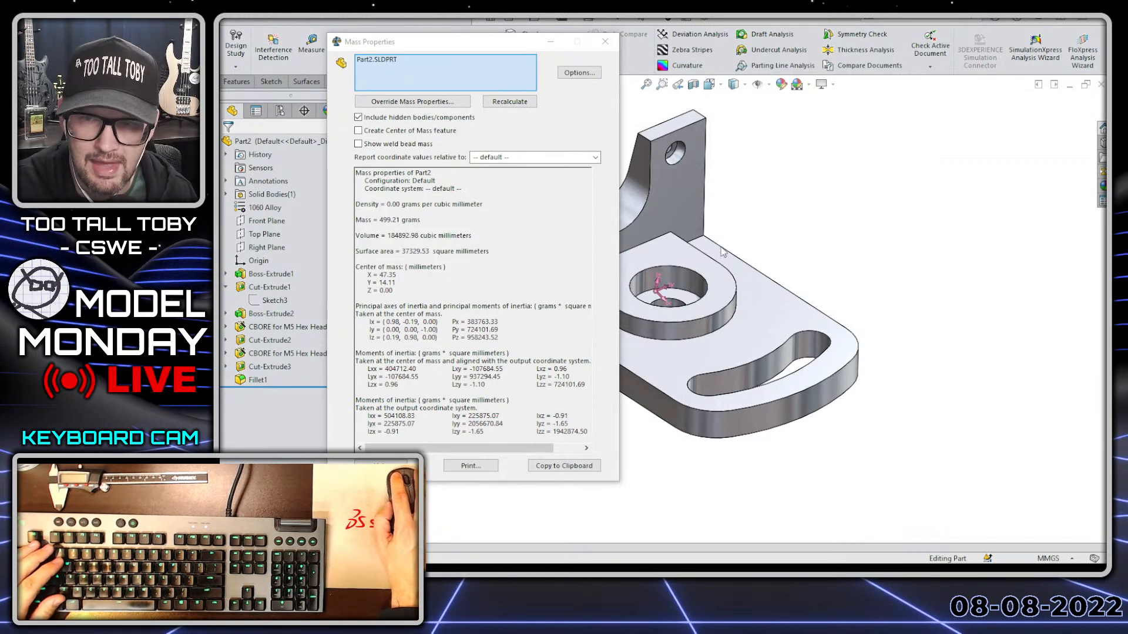
click(605, 41)
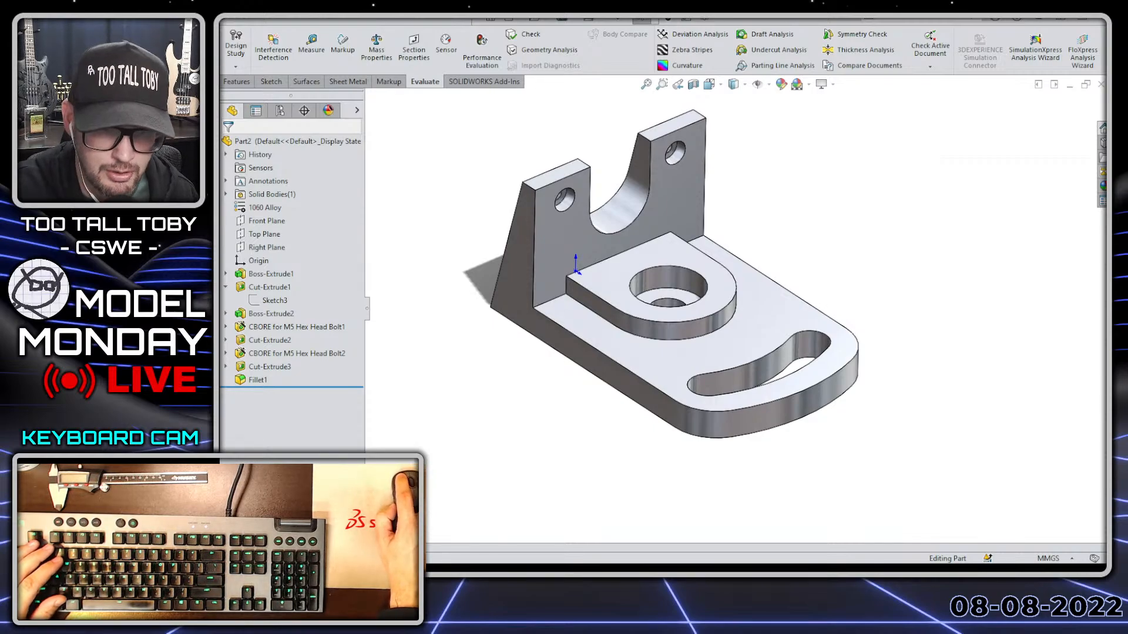
key(alt+Tab)
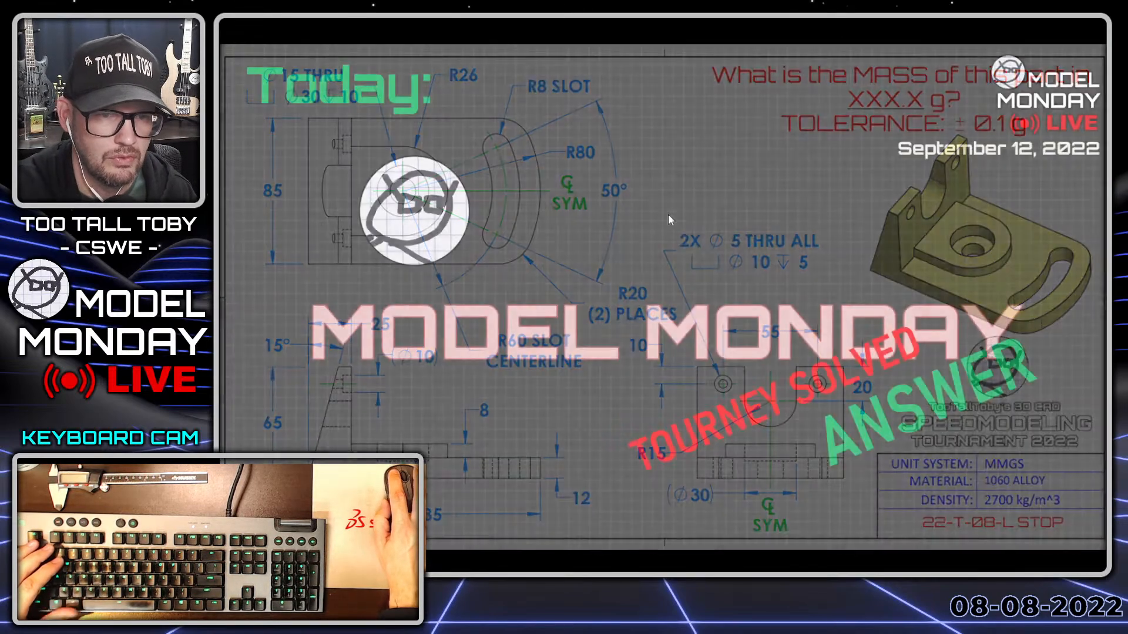
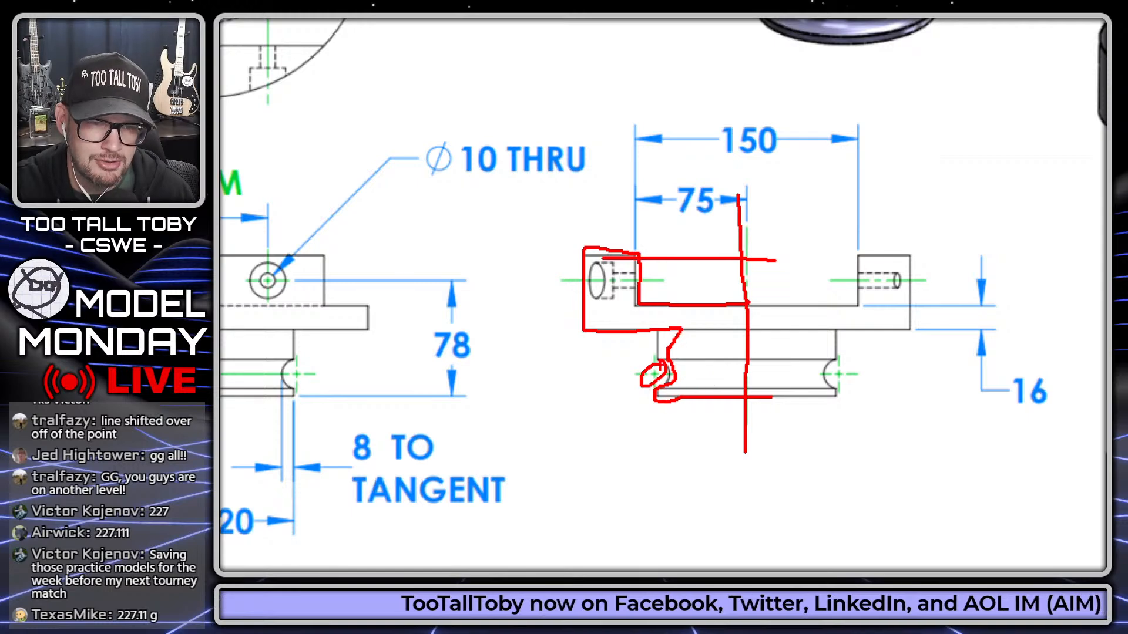
Examine the tool holder's isometric view up close, marking the channel direction and the side holes with temporary red annotations.
key(Escape)
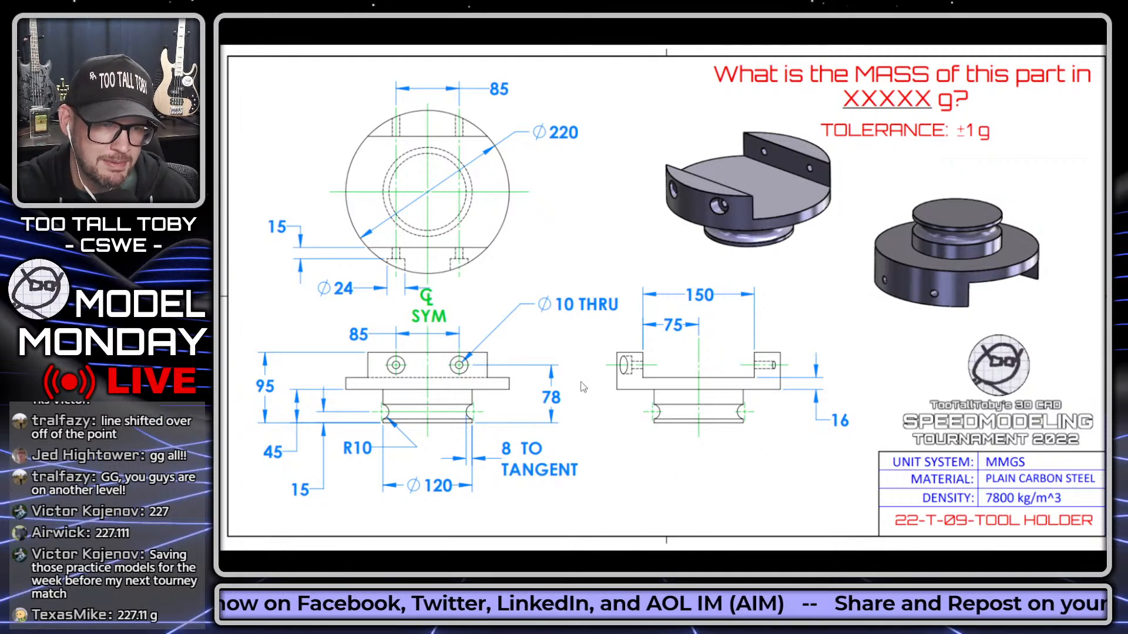
key(ctrl+1)
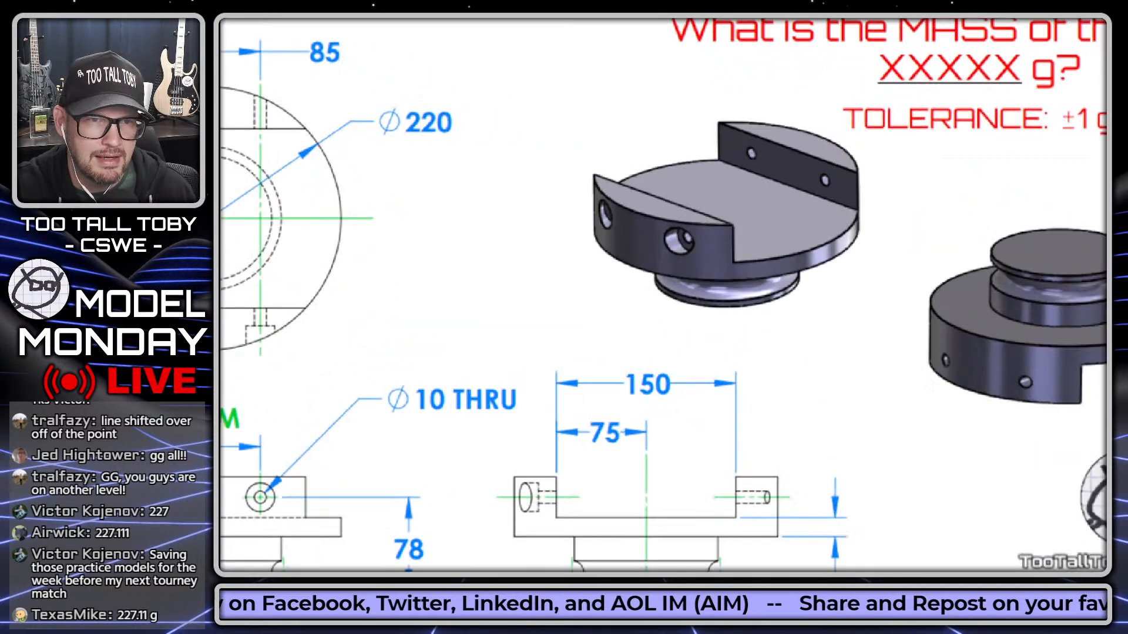
click(719, 124)
drag(625, 89, 830, 195)
drag(582, 136, 944, 295)
drag(617, 149, 826, 252)
drag(666, 209, 806, 254)
drag(850, 181, 830, 160)
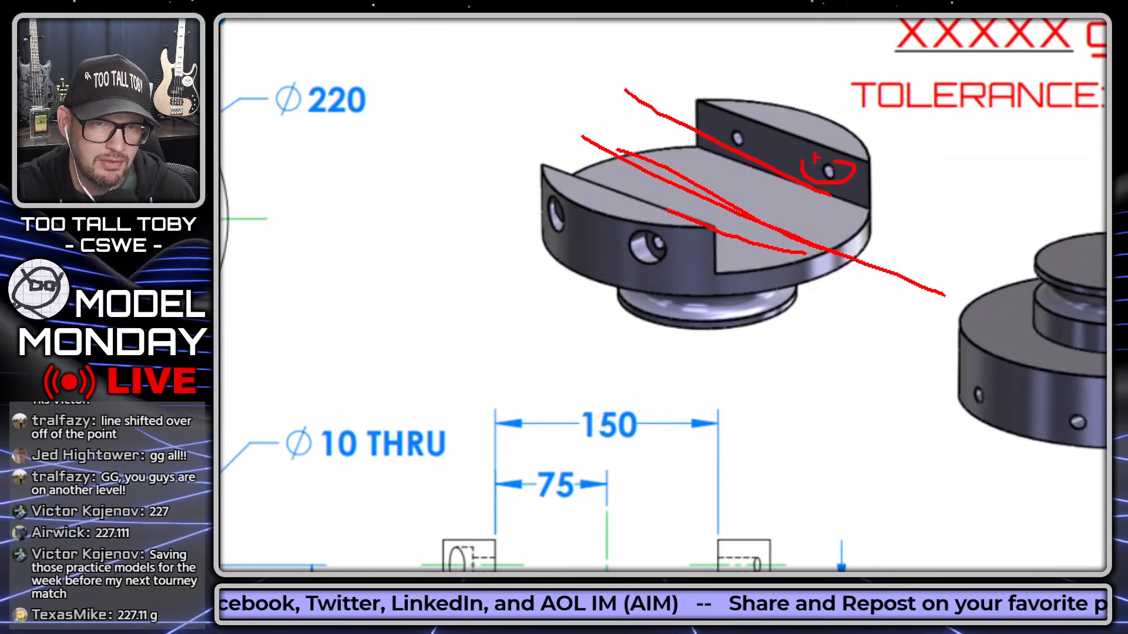
drag(724, 128, 728, 148)
drag(636, 241, 640, 223)
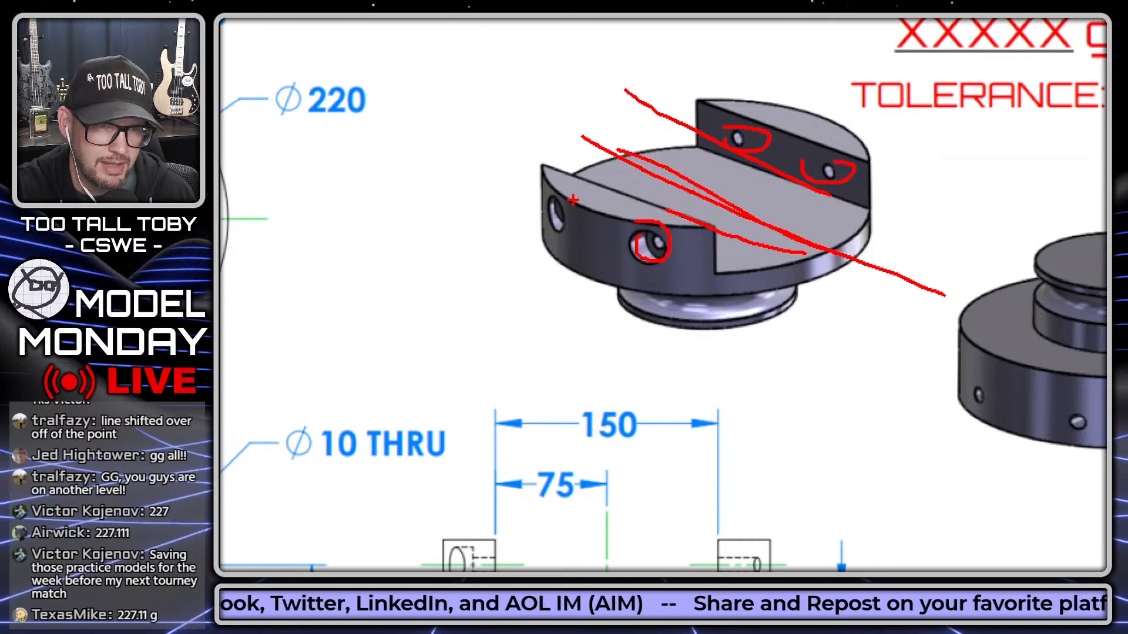
key(Escape)
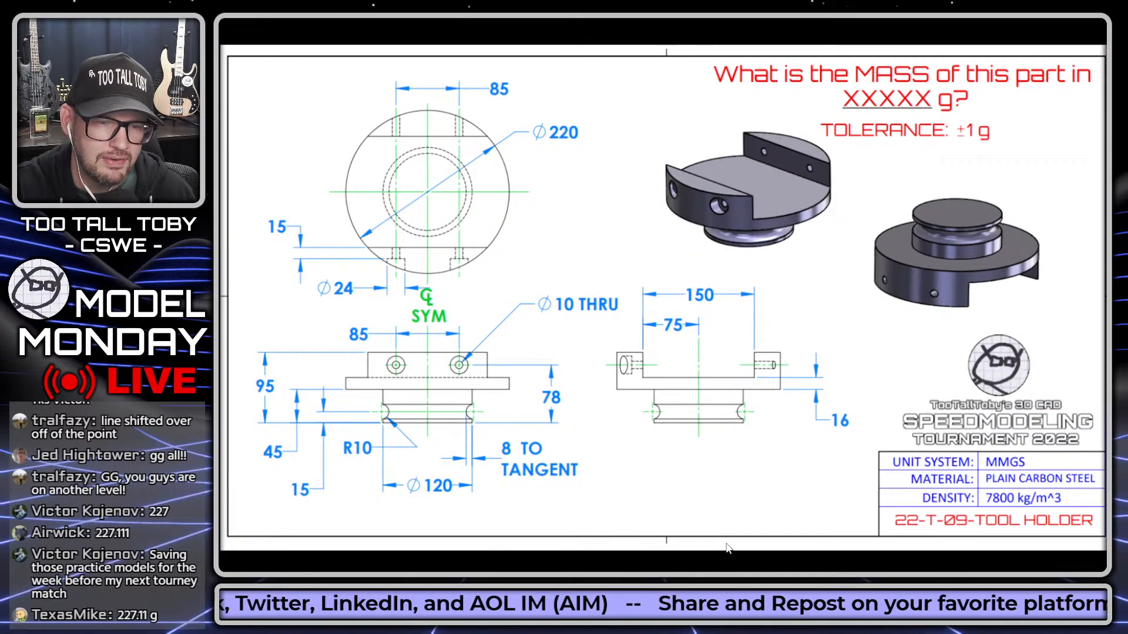
Switch to SOLIDWORKS and create a new part from the TTT Part - Plain Carbon - MMGS template.
key(alt+Tab)
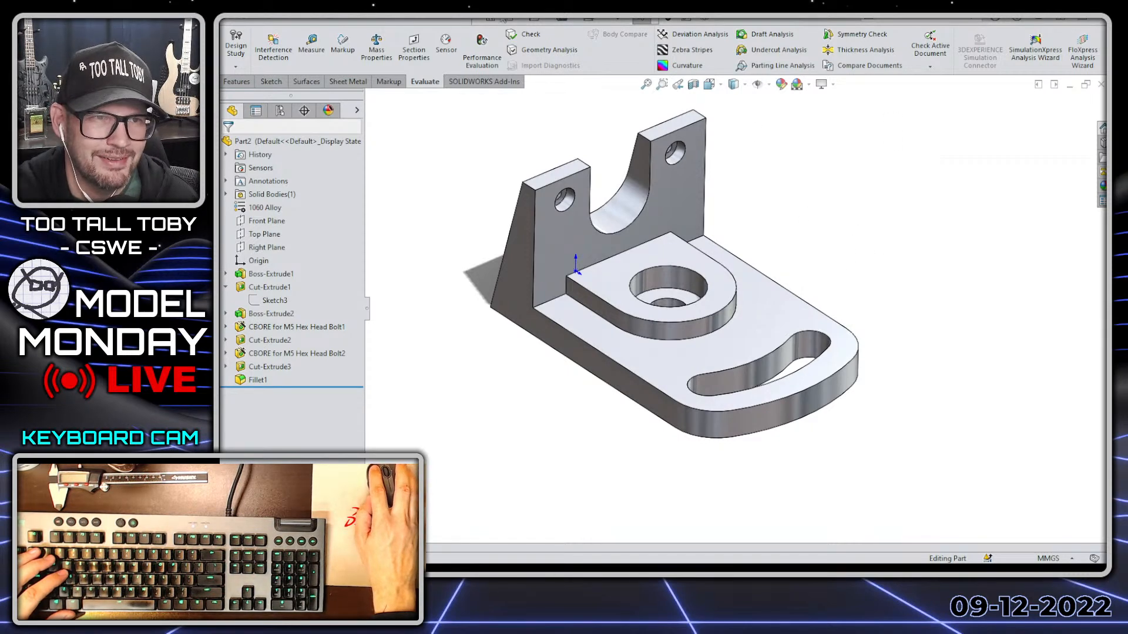
click(508, 20)
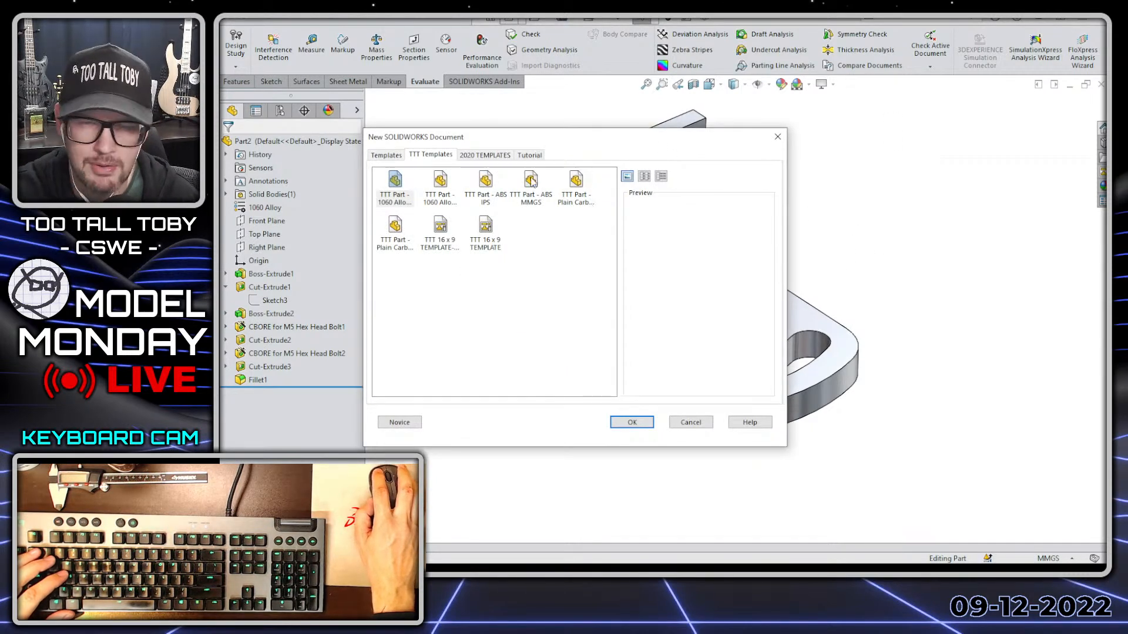
click(390, 234)
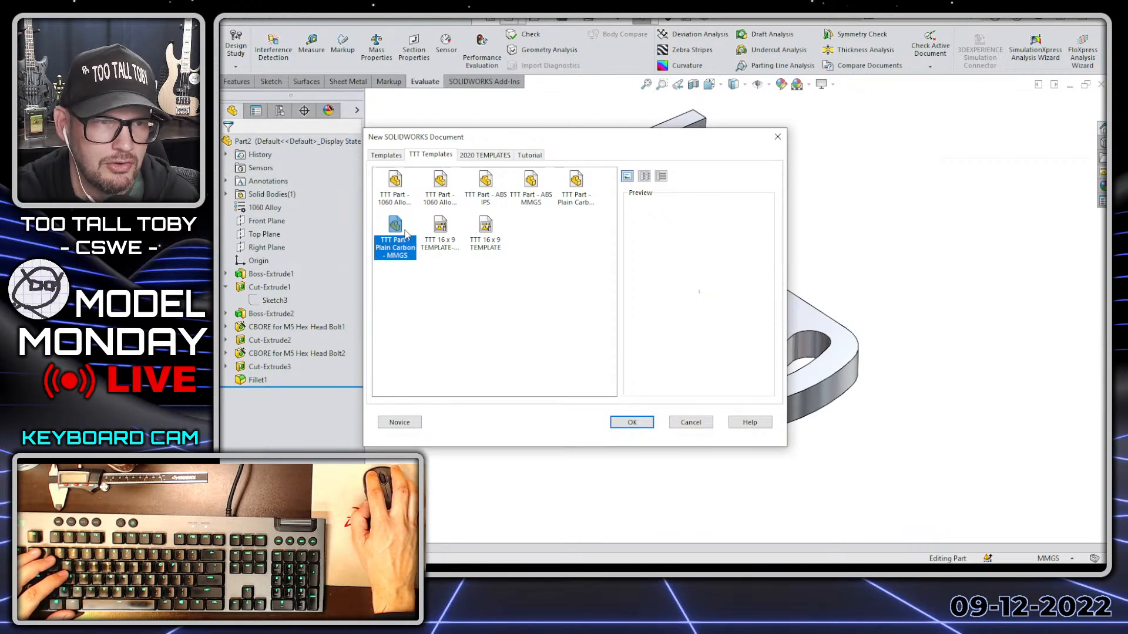
double_click(405, 236)
Start a sketch on the Front Plane and draw a 60 mm horizontal line from the origin.
click(264, 209)
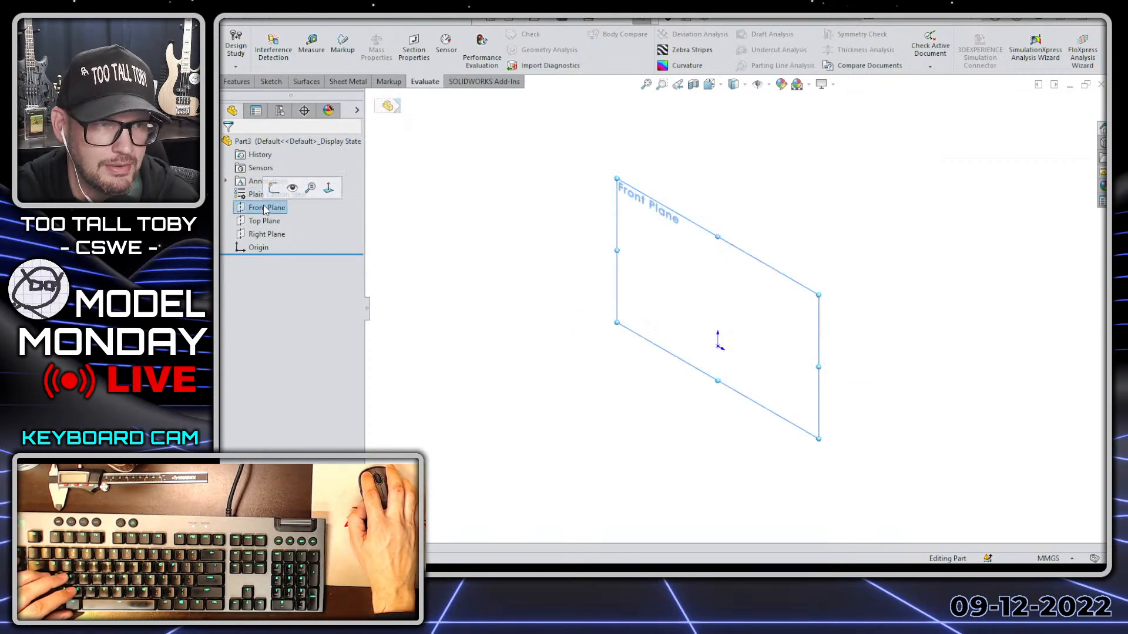
click(278, 192)
key(s)
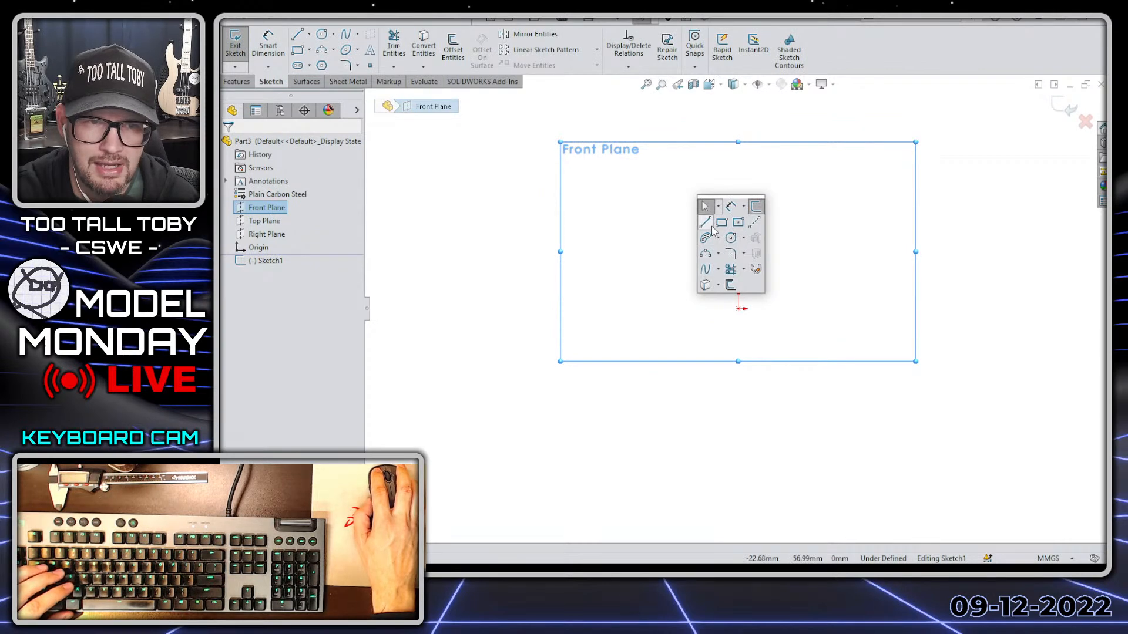
click(706, 223)
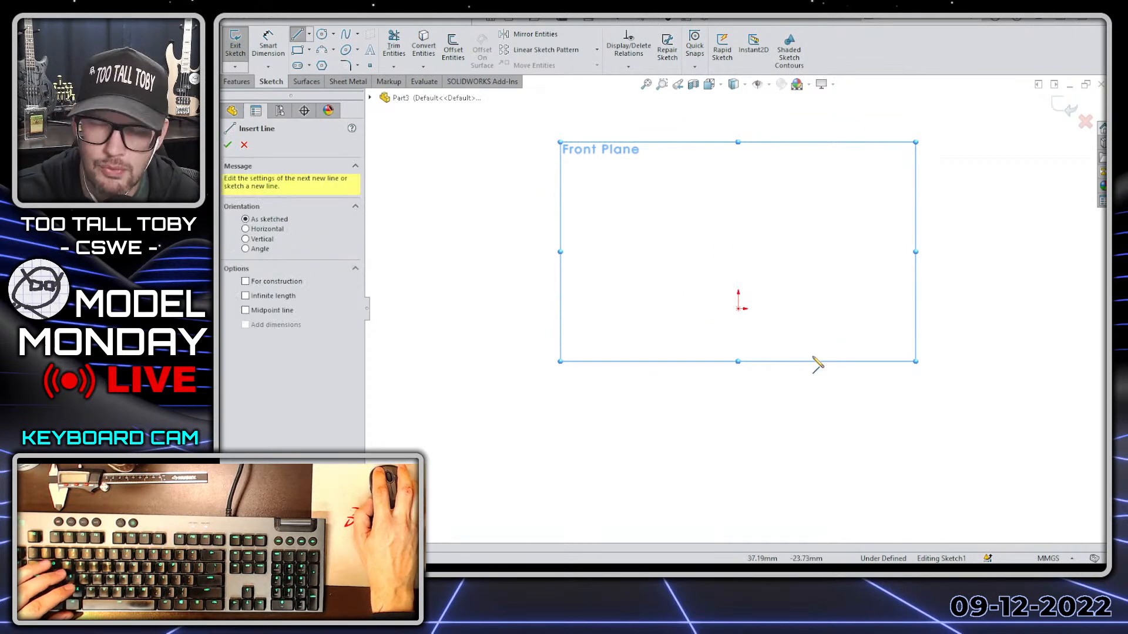
click(738, 309)
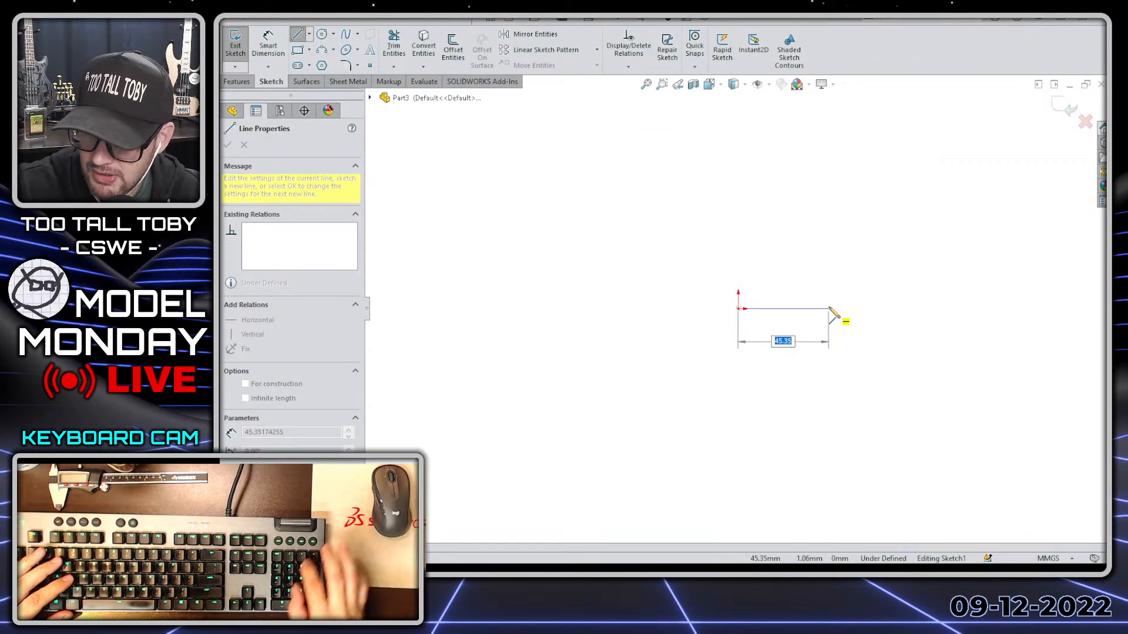
text(60)
key(Return)
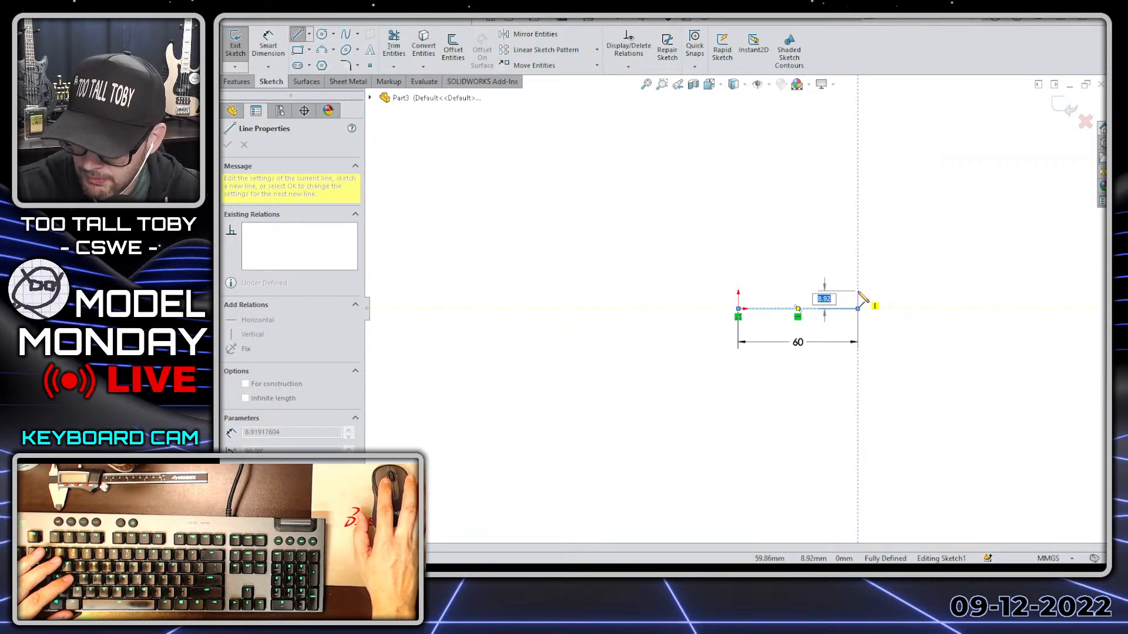
Draw a vertical line about 3.5 mm long up from the base line's outer end, and check the groove dimension on the drawing.
scroll(859, 294, down, 4)
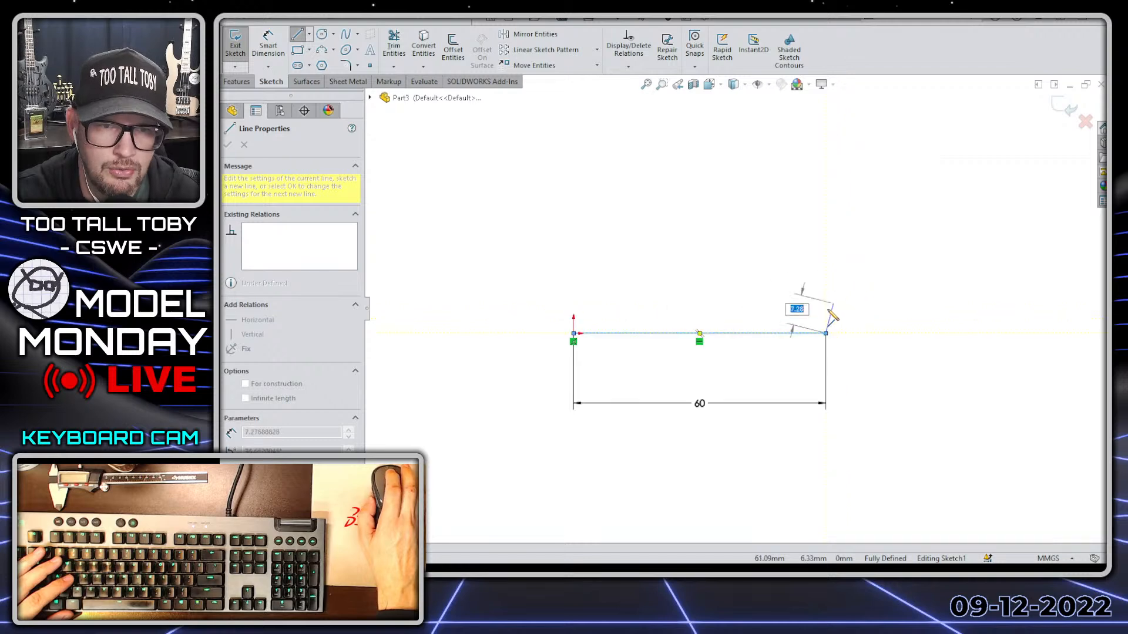
click(825, 318)
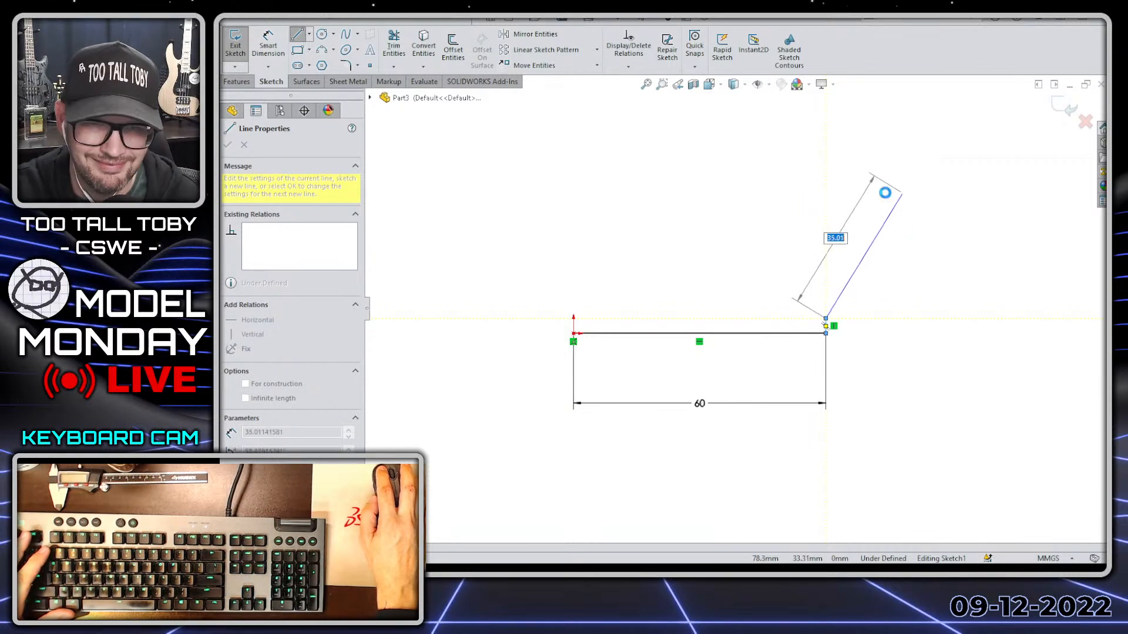
key(Escape)
key(alt+Tab)
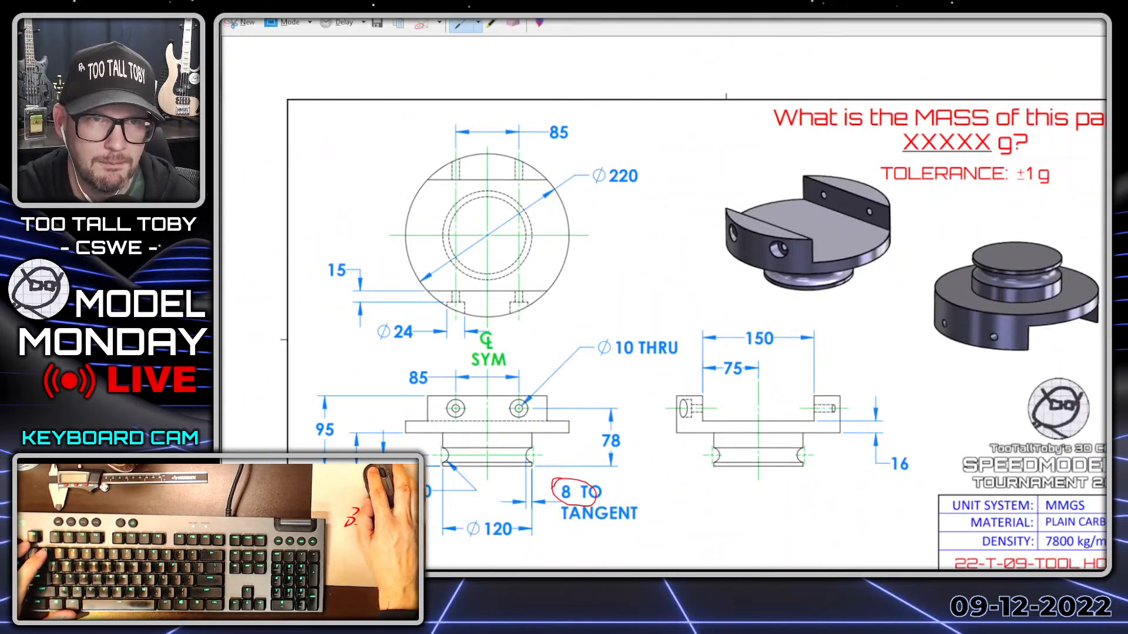
key(alt+Tab)
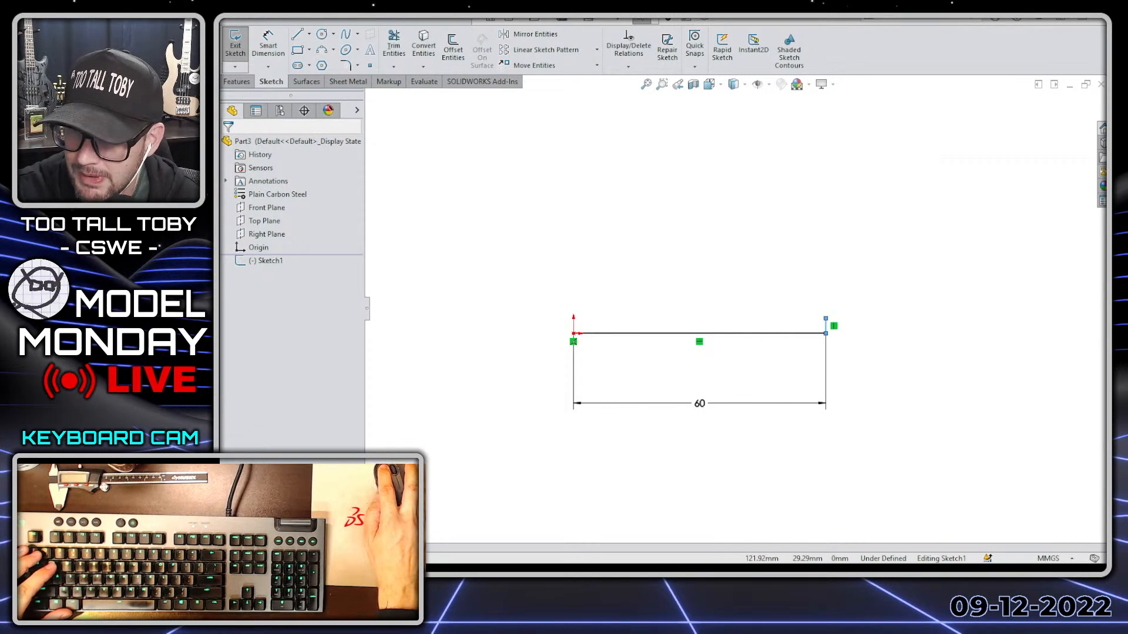
Draw a three-point arc from the short vertical line's upper end, bulging about 4 mm inward toward the origin side.
key(s)
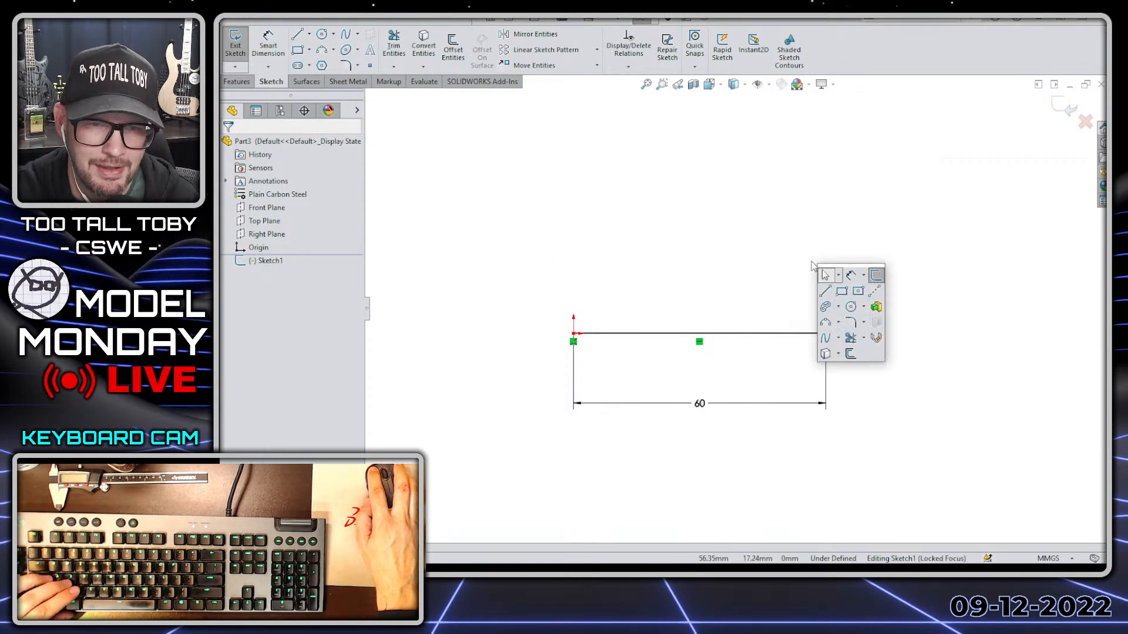
click(826, 323)
click(825, 318)
click(827, 269)
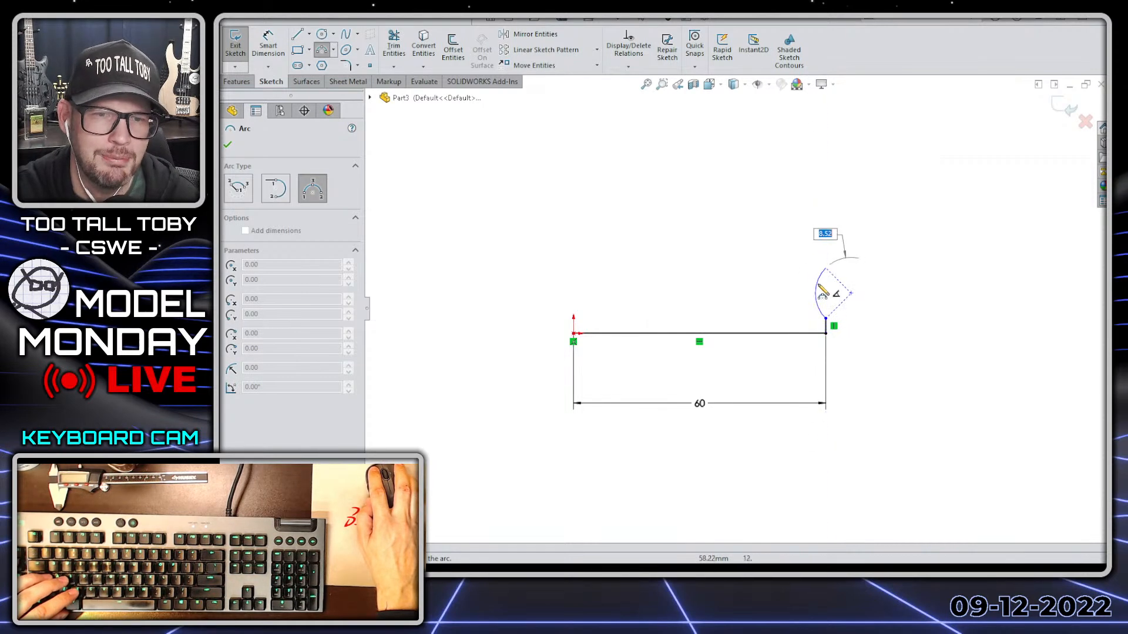
click(809, 292)
Draw a second vertical line upward from the arc's upper end.
key(s)
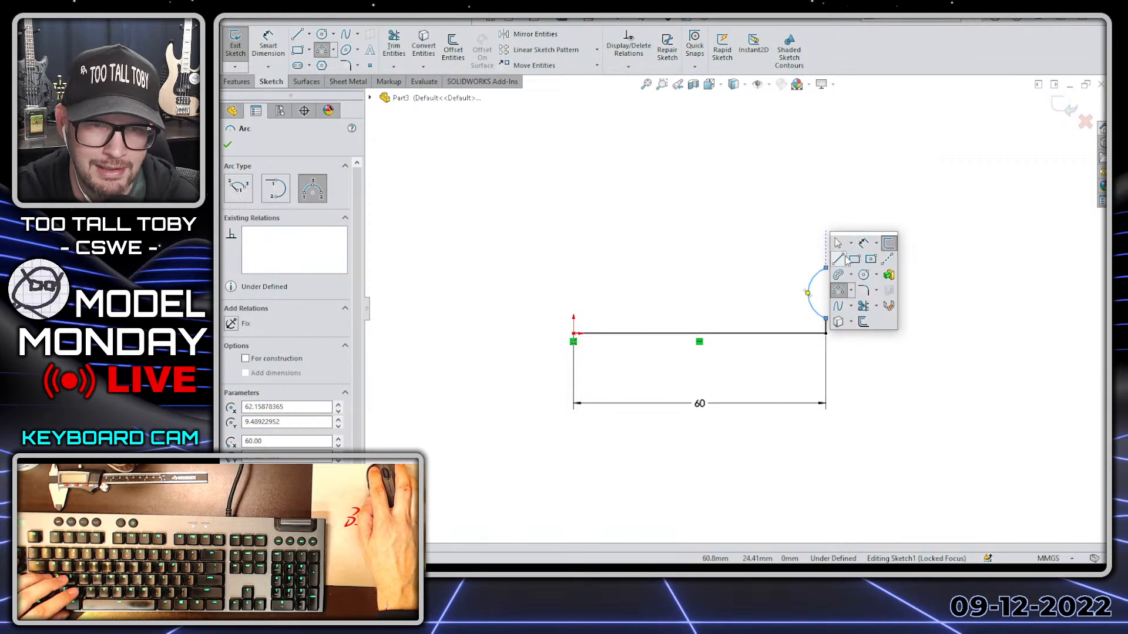
click(839, 259)
click(825, 269)
click(825, 212)
key(Escape)
Dimension the groove depth from the lower vertical line to the arc's tangent as 8 mm.
key(s)
click(853, 238)
click(825, 326)
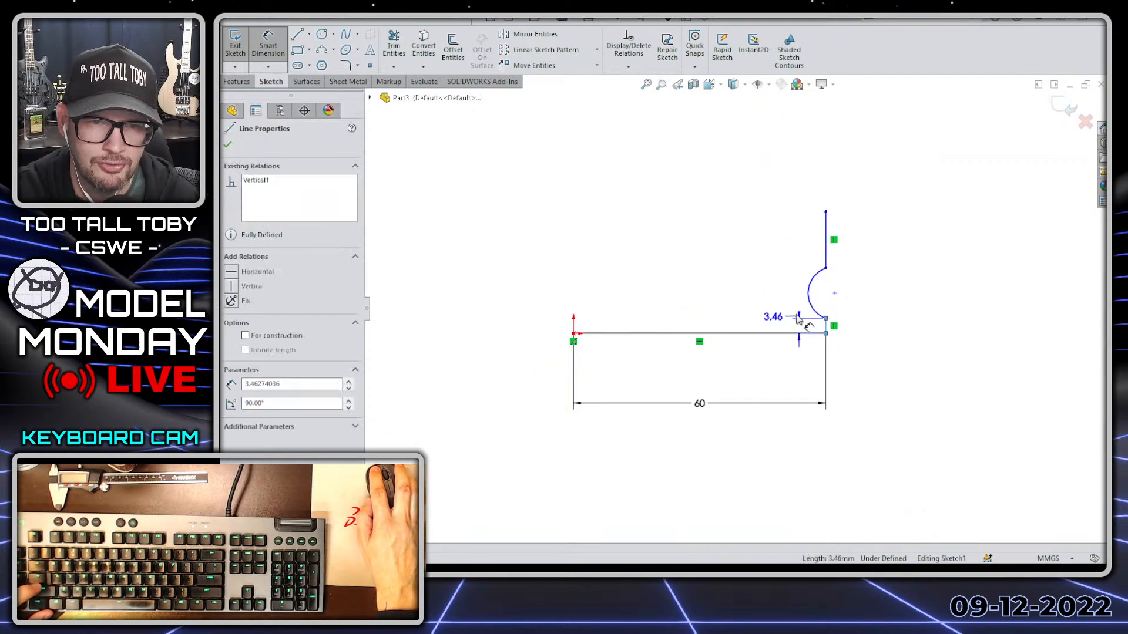
click(809, 294)
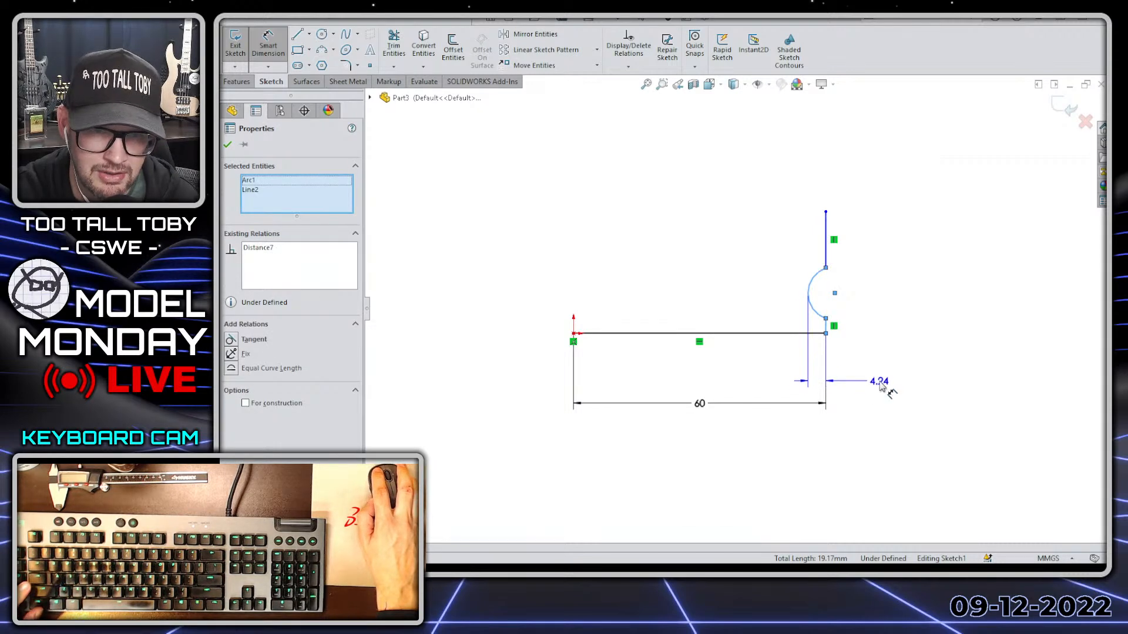
click(881, 384)
text(8)
key(Return)
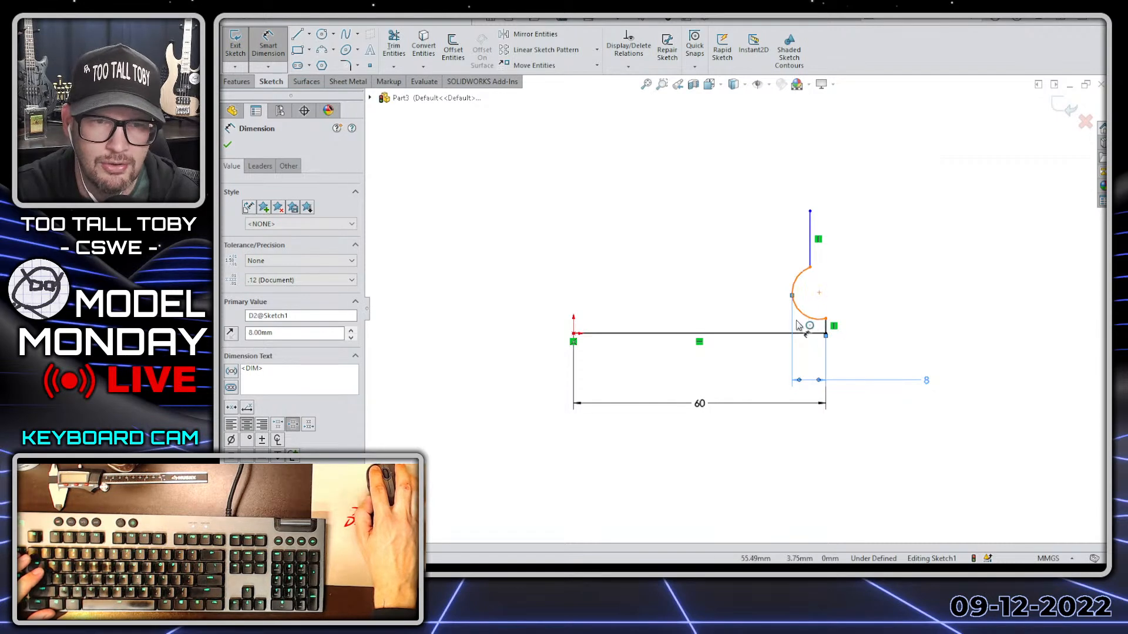
Set the groove arc's radius to 10 mm.
click(810, 319)
click(719, 383)
text(10)
key(Return)
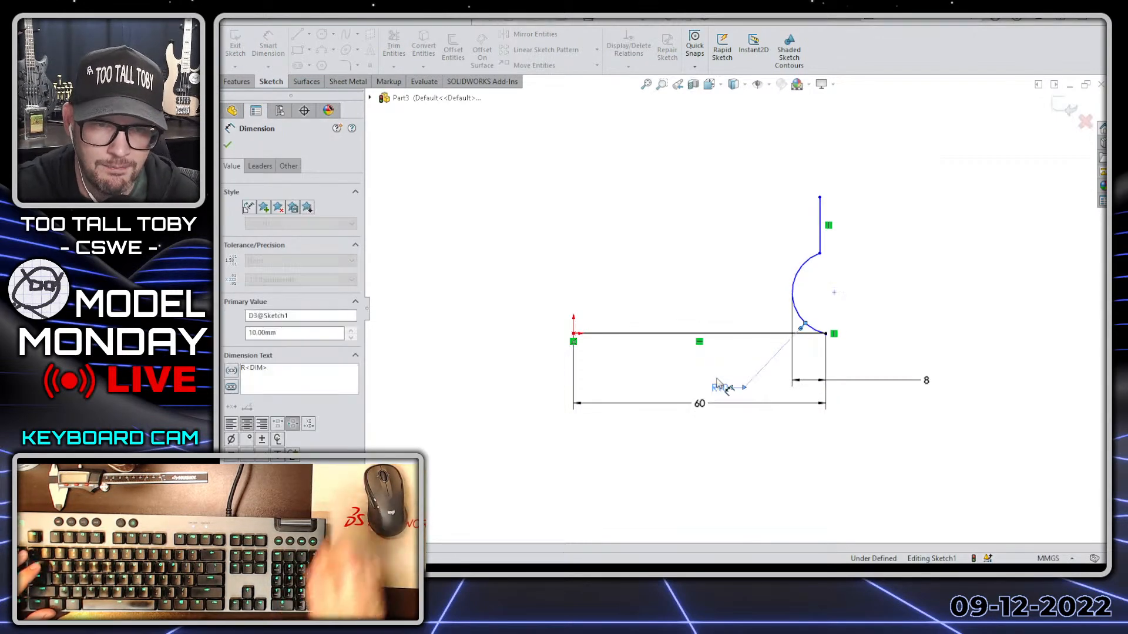
Raise the arc and make the vertical lines above and below it collinear.
click(821, 242)
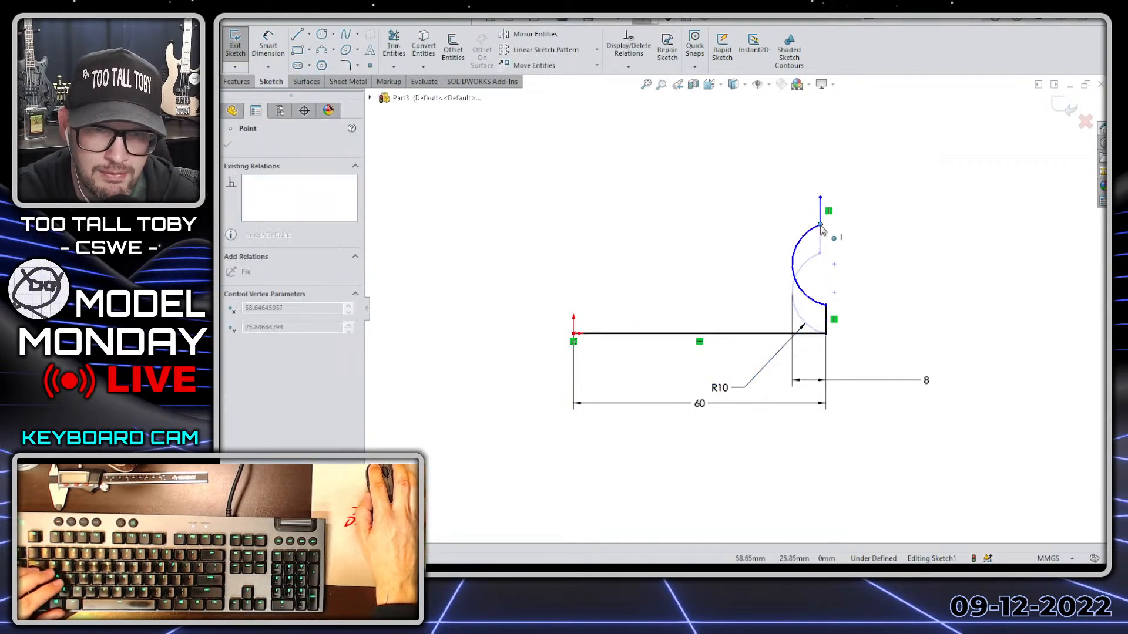
ctrl+click(826, 322)
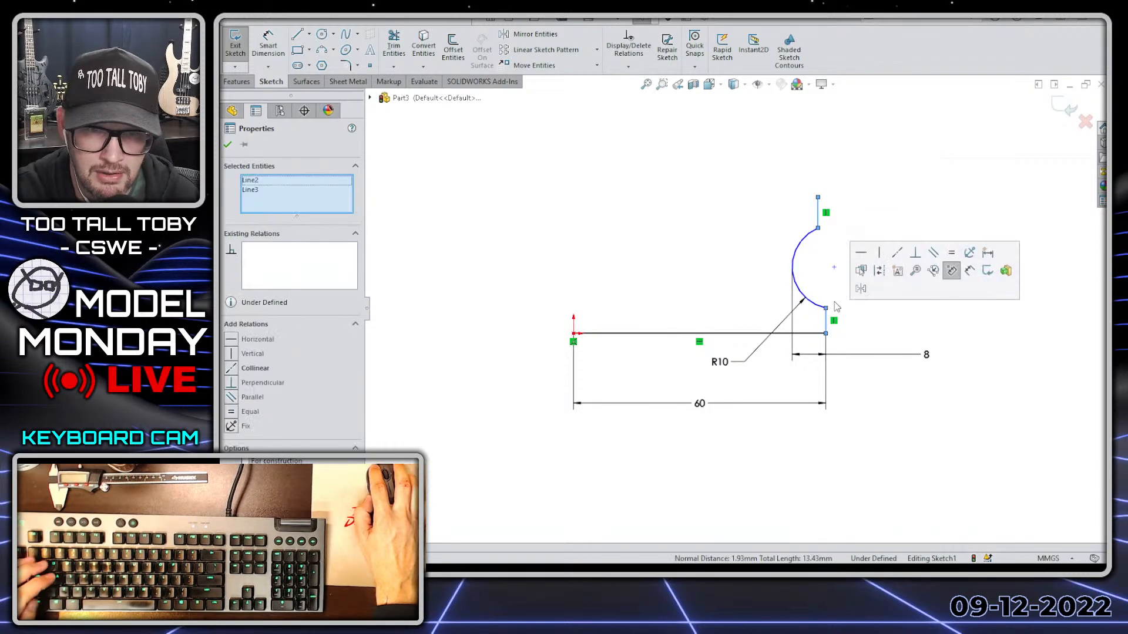
click(897, 254)
Close the profile with lines about 20 mm outward, up to about 86 mm high, back above the origin and down to it.
key(s)
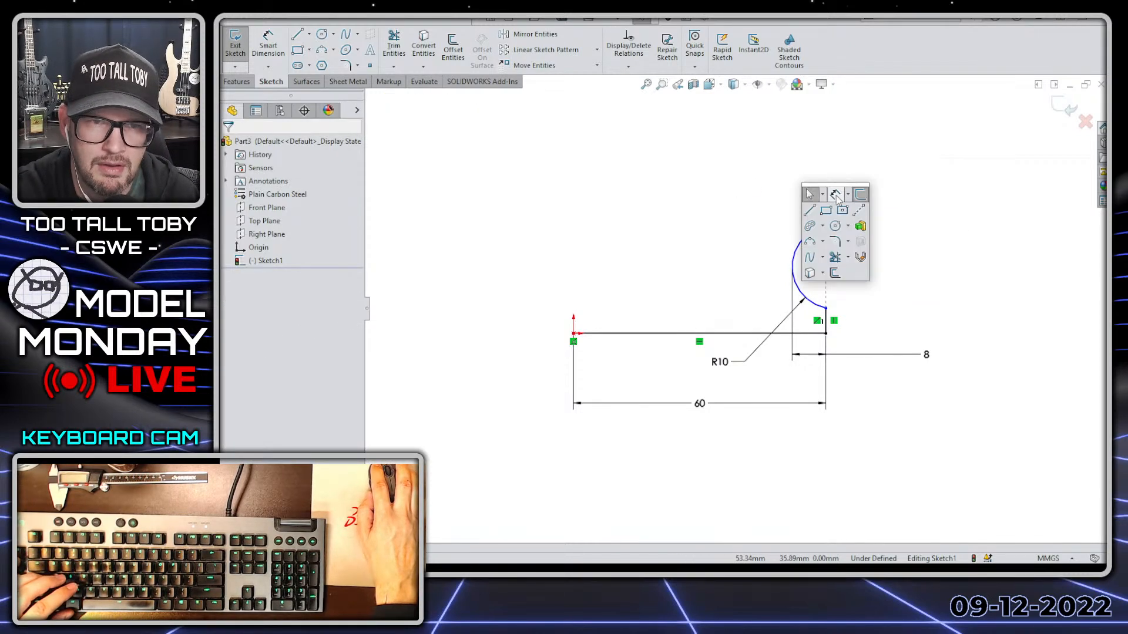
click(809, 211)
scroll(891, 229, up, 3)
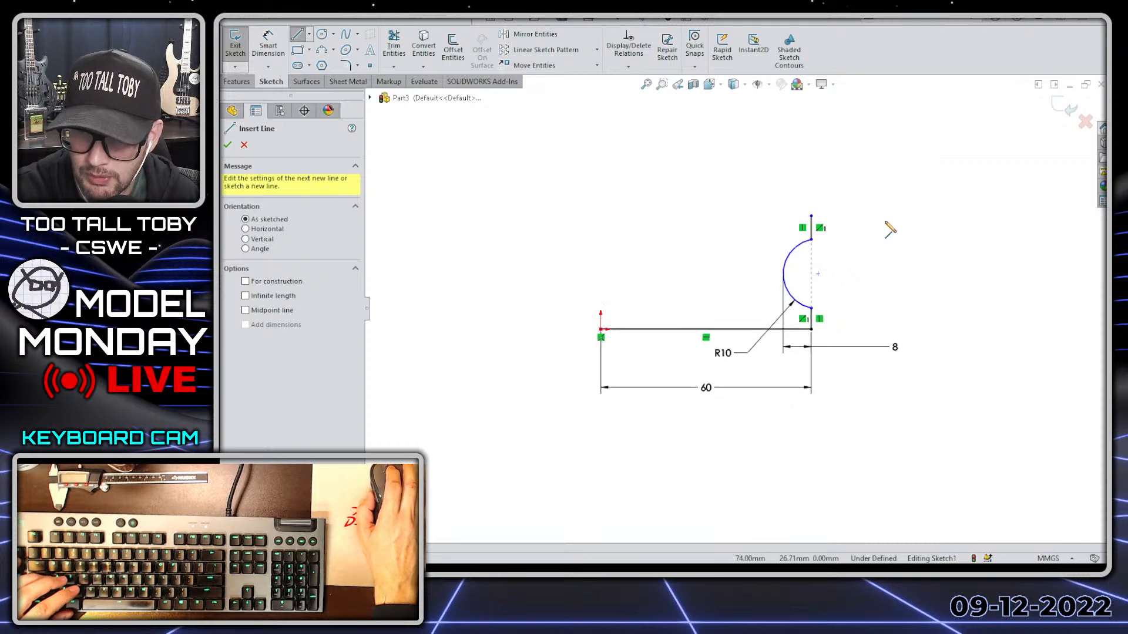
click(790, 245)
click(838, 244)
scroll(845, 188, up, 2)
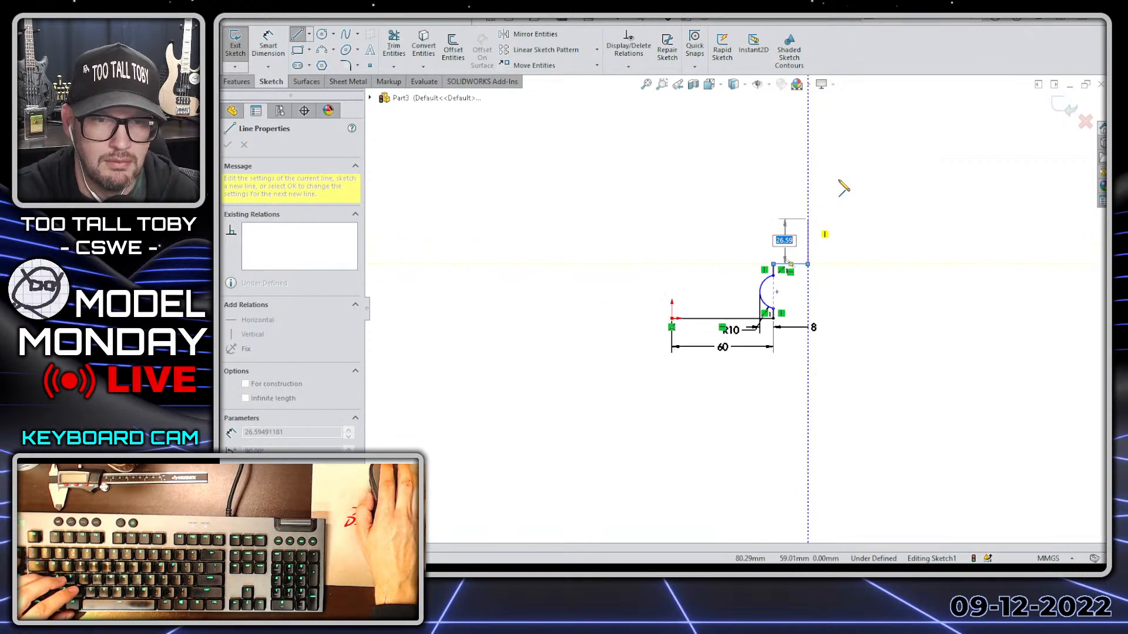
click(809, 173)
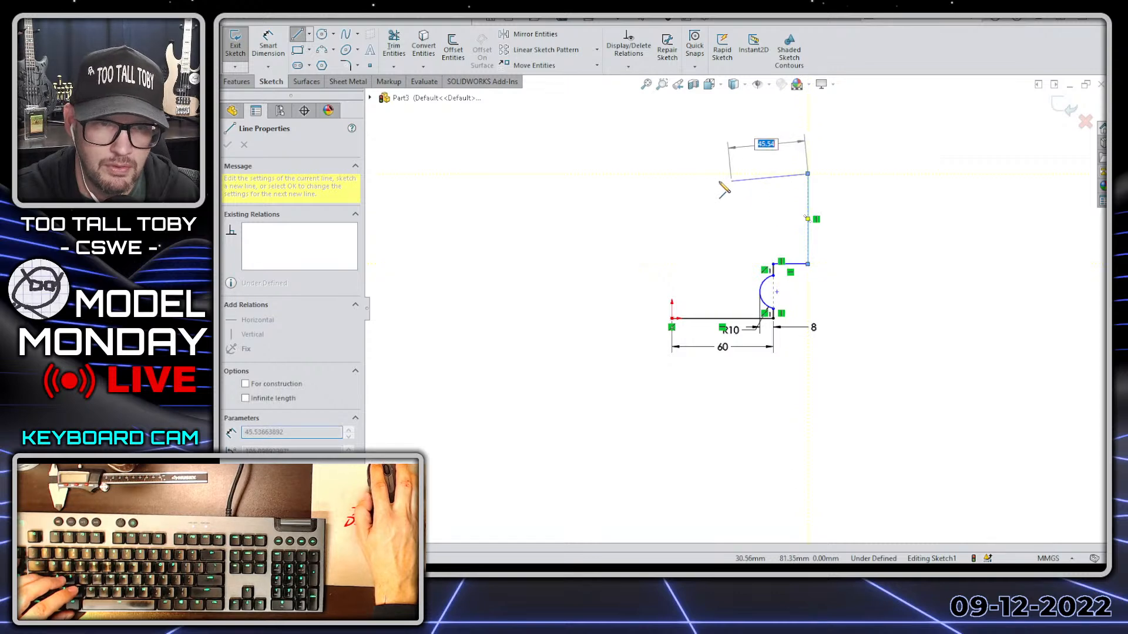
click(672, 174)
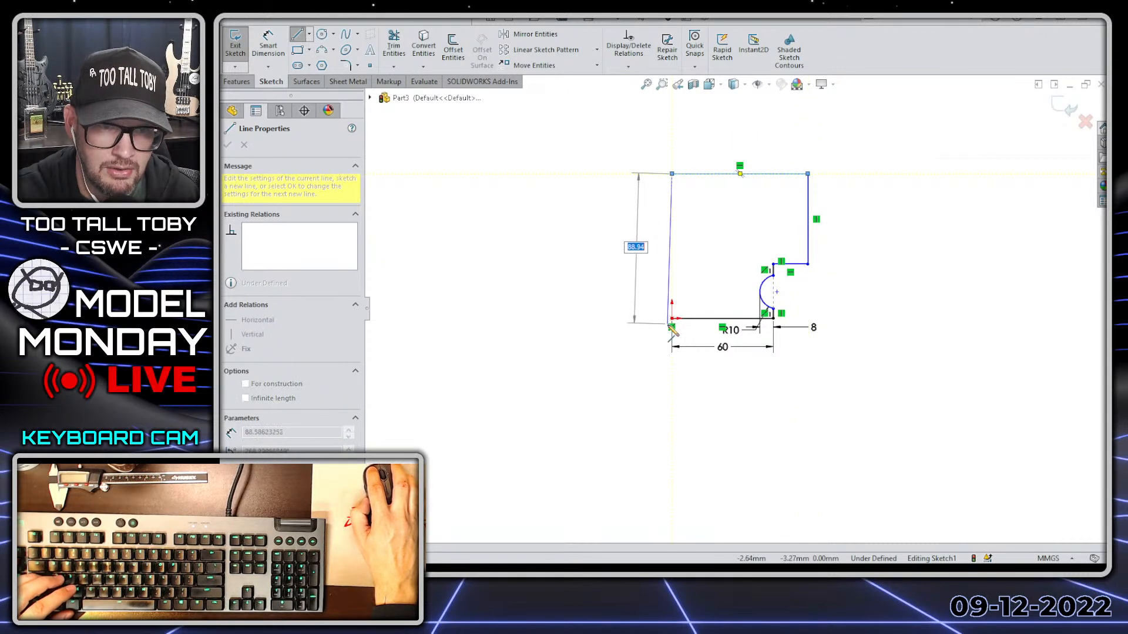
key(Escape)
Draw a vertical centerline from the origin extending above the profile.
key(s)
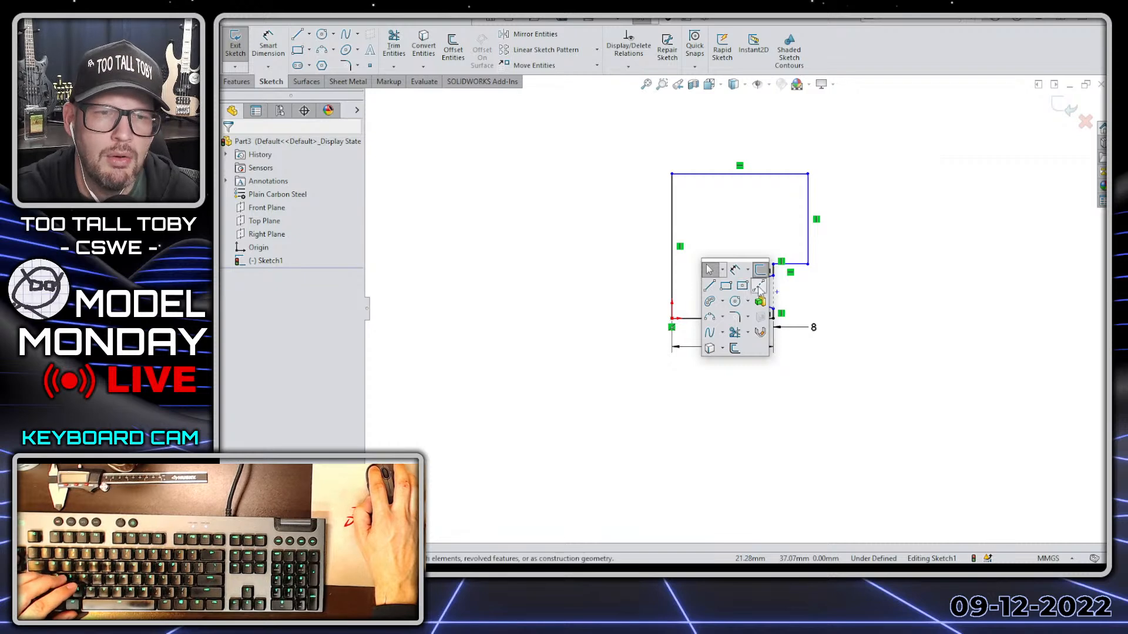
click(759, 286)
click(672, 319)
click(671, 125)
key(Escape)
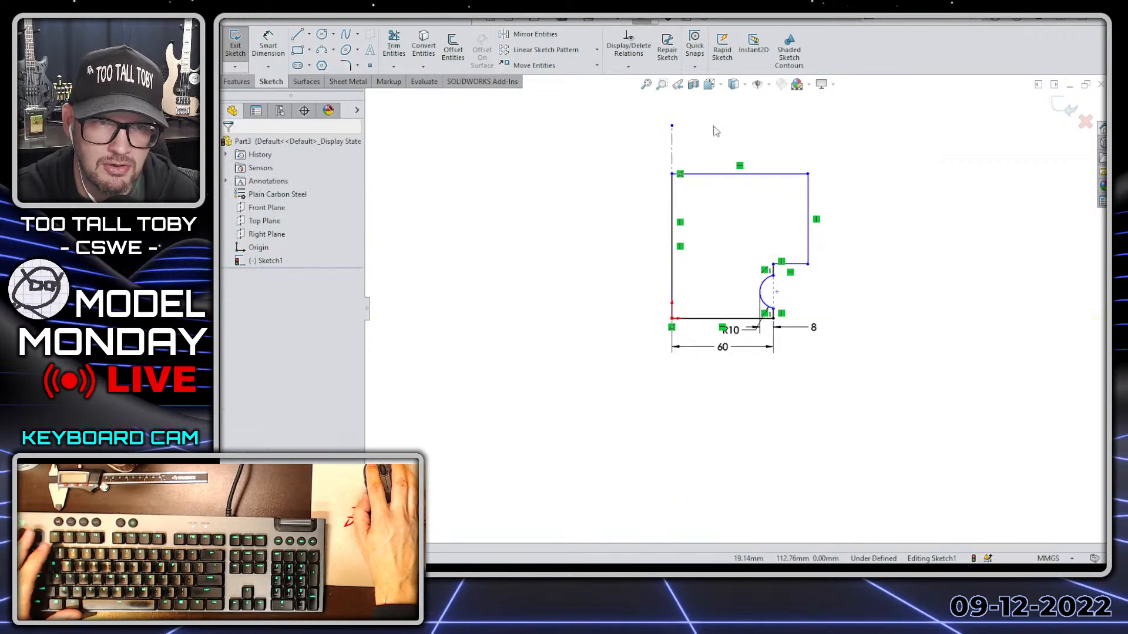
Dimension the profile's outer vertical edge across the centerline as a 220 mm diameter.
key(s)
click(827, 142)
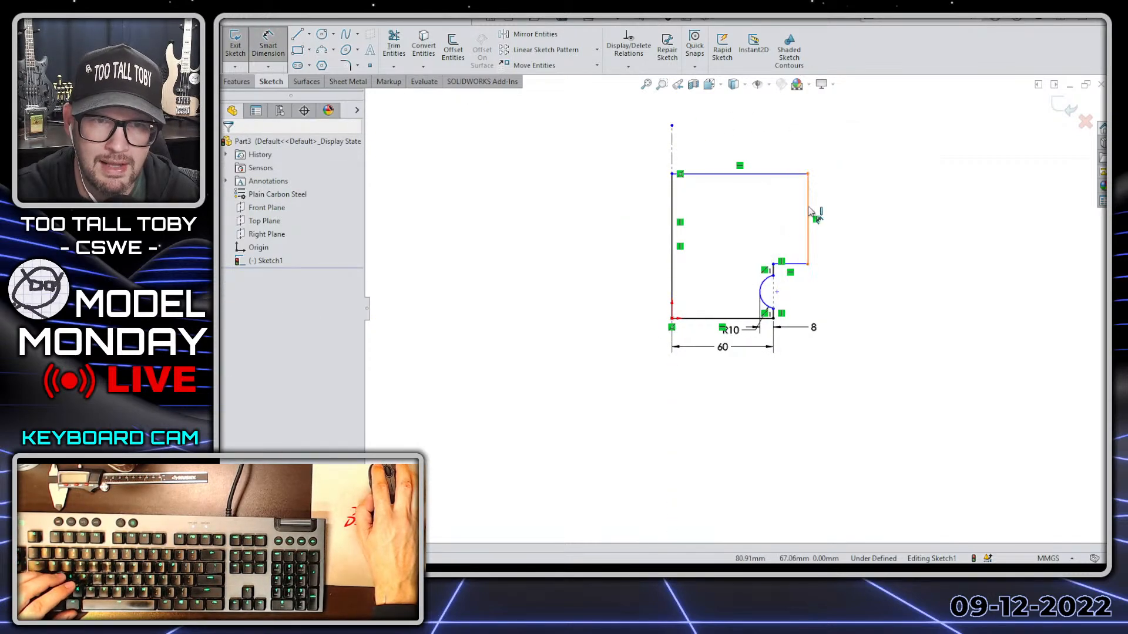
click(808, 205)
click(673, 161)
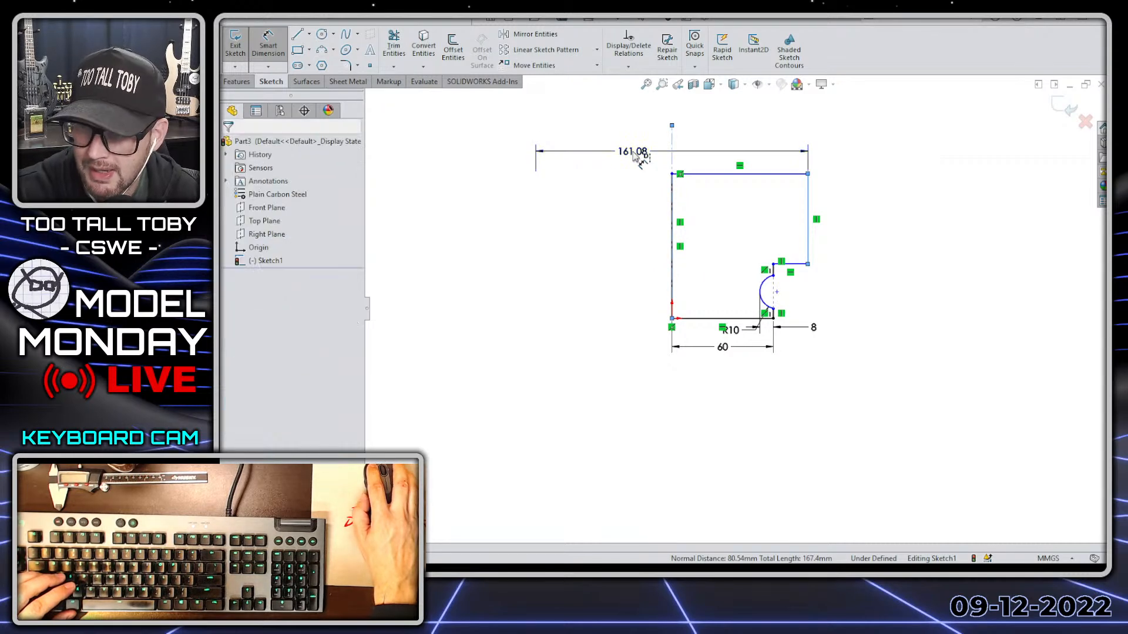
click(640, 157)
text(220)
key(Return)
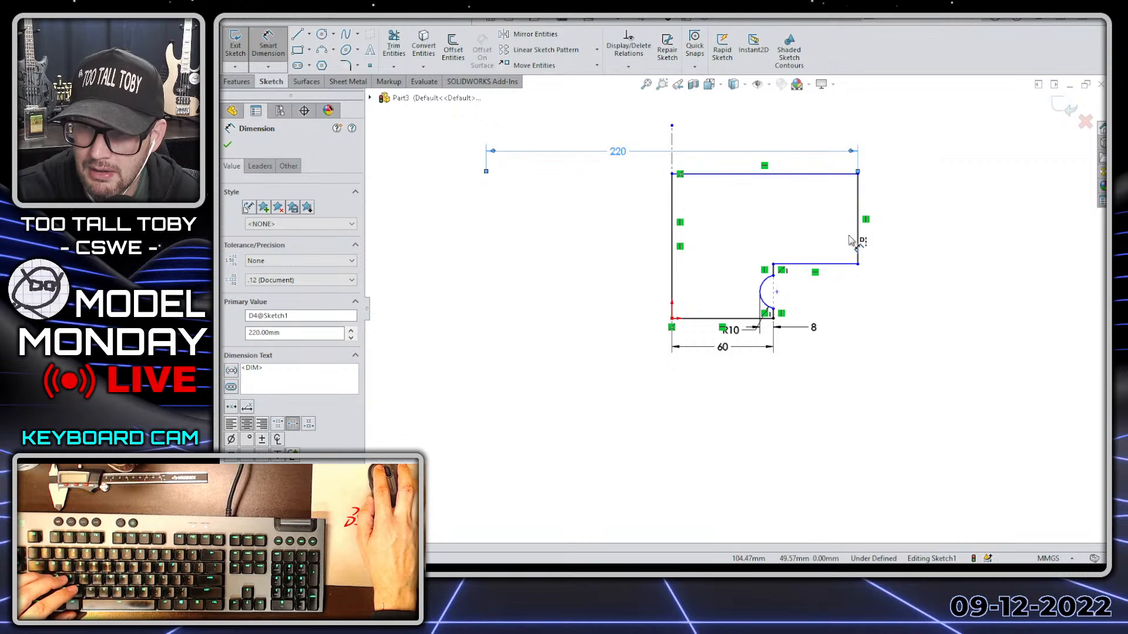
Dimension the profile's overall height from the base line to the uppermost line as 95 mm.
click(758, 174)
click(747, 319)
click(929, 241)
text(95)
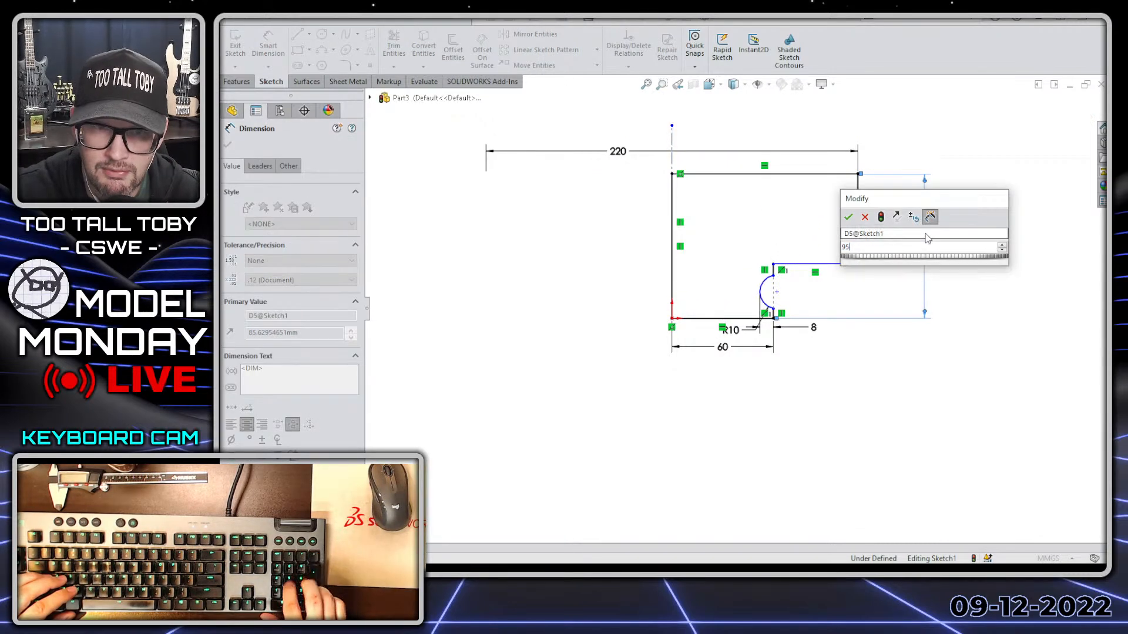
key(Return)
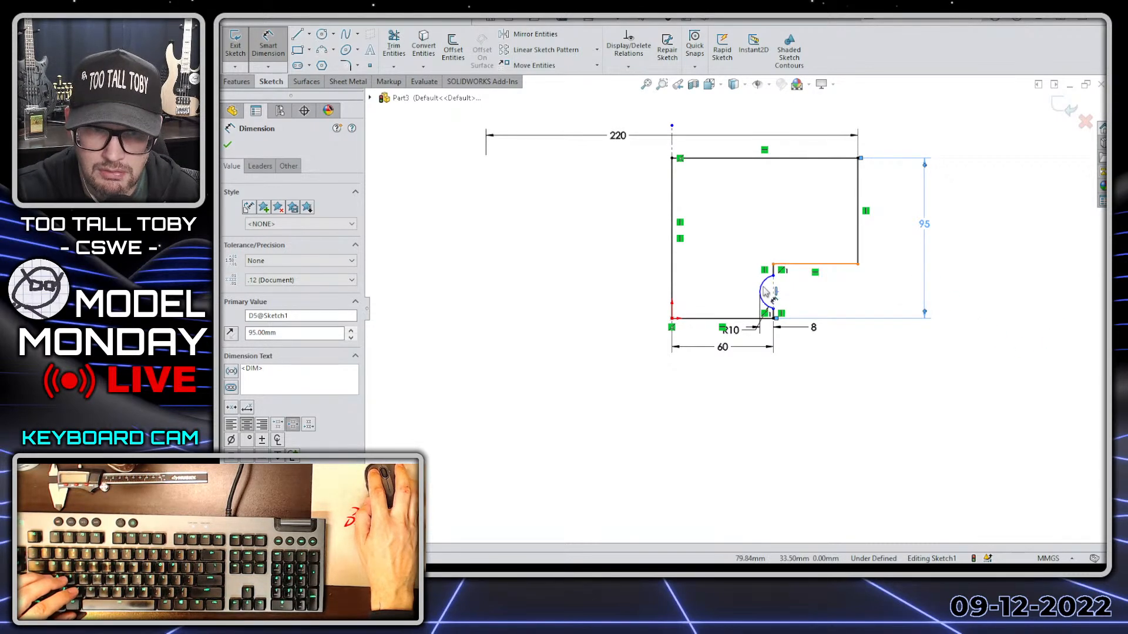
Dimension the height from the base line to the flange's underside as 45 mm.
click(705, 319)
click(822, 265)
click(898, 297)
text(4200056mm)
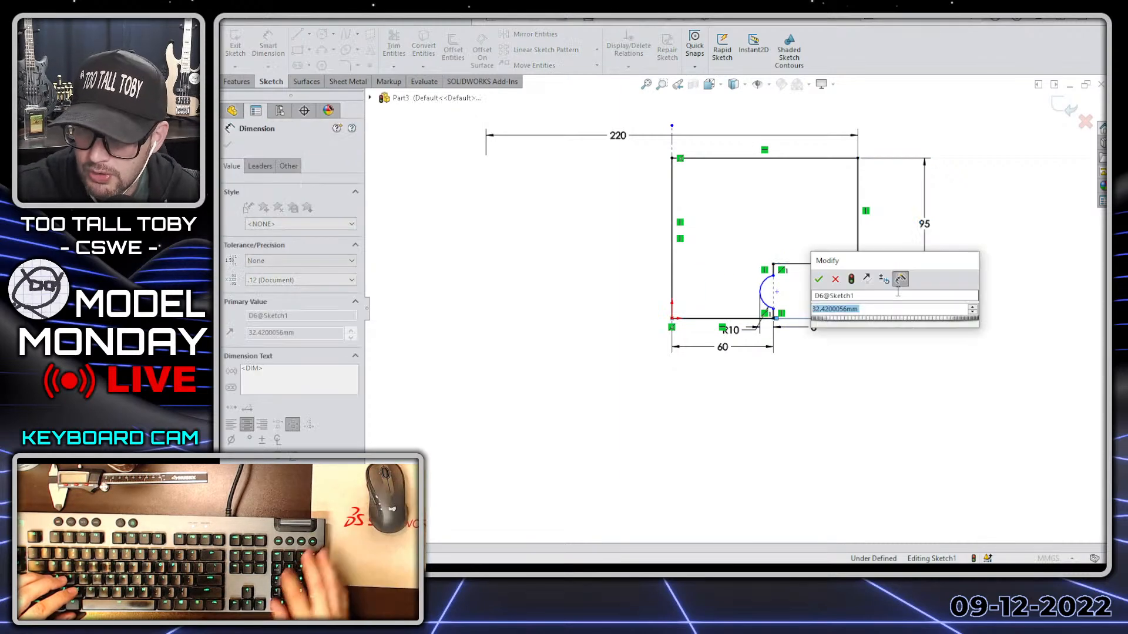
text(5)
key(Return)
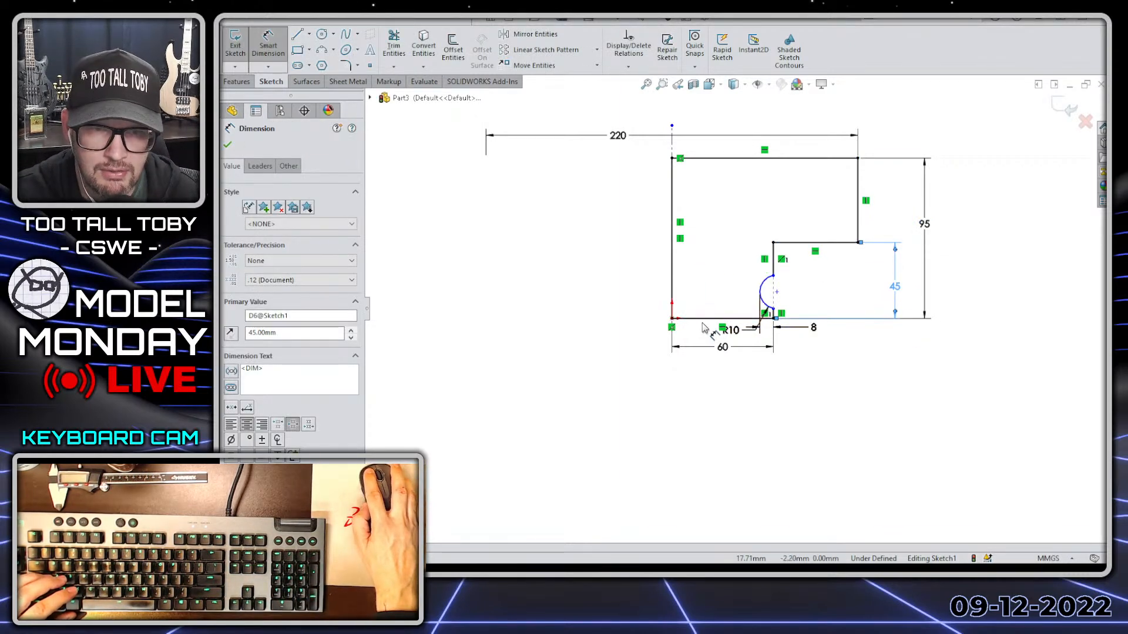
Dimension the groove arc's center 15 mm above the base line, and leave the dimension command.
click(710, 323)
click(762, 295)
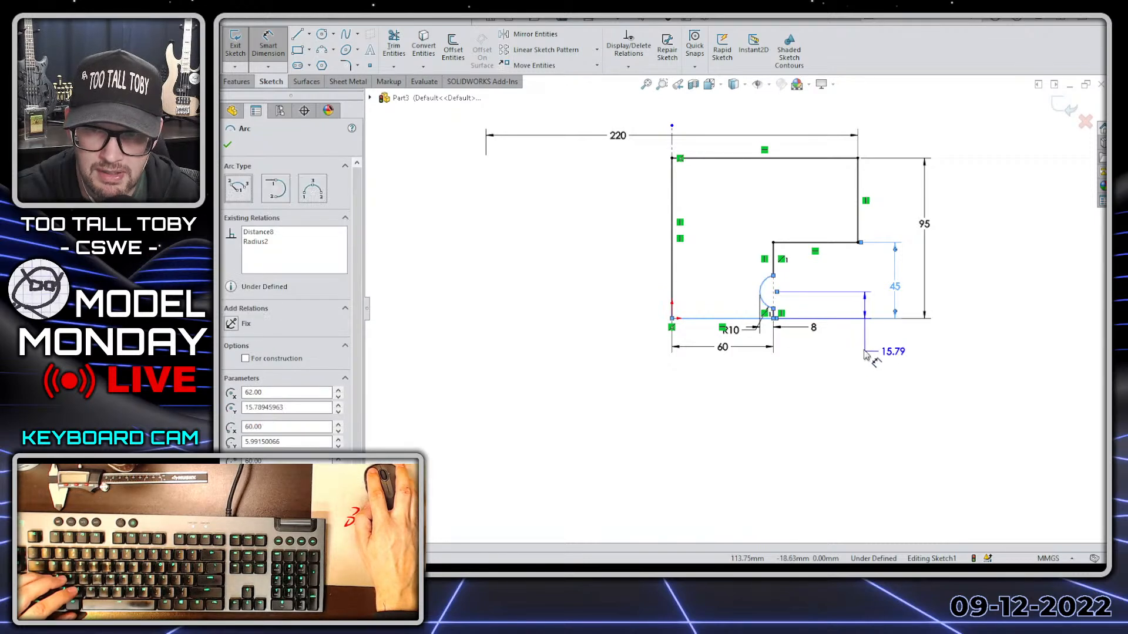
click(856, 366)
key(Return)
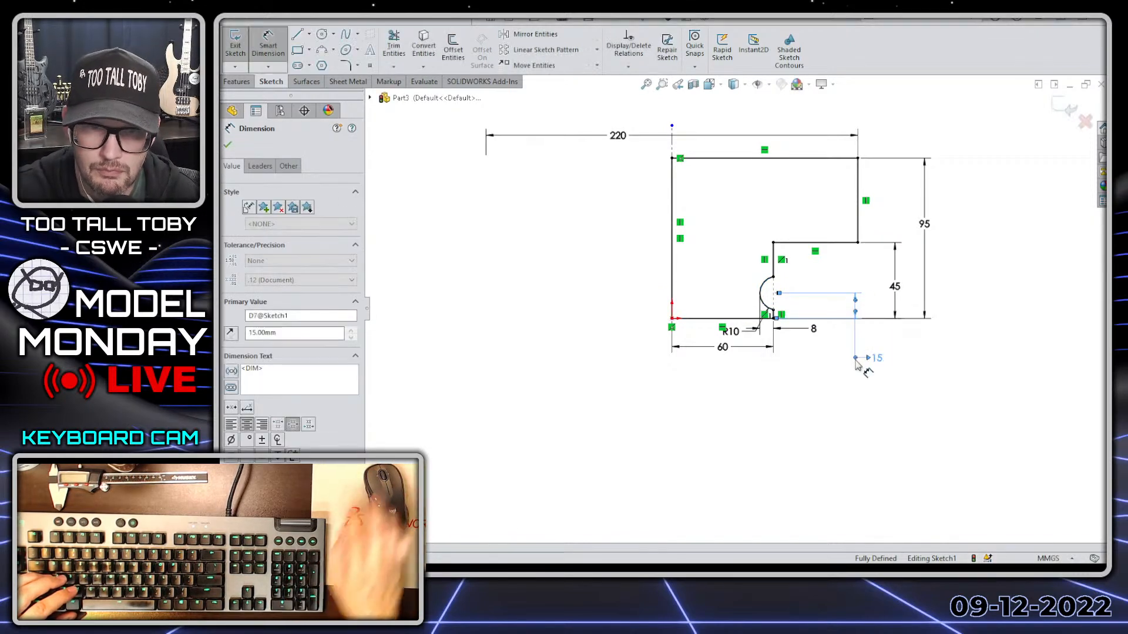
key(Escape)
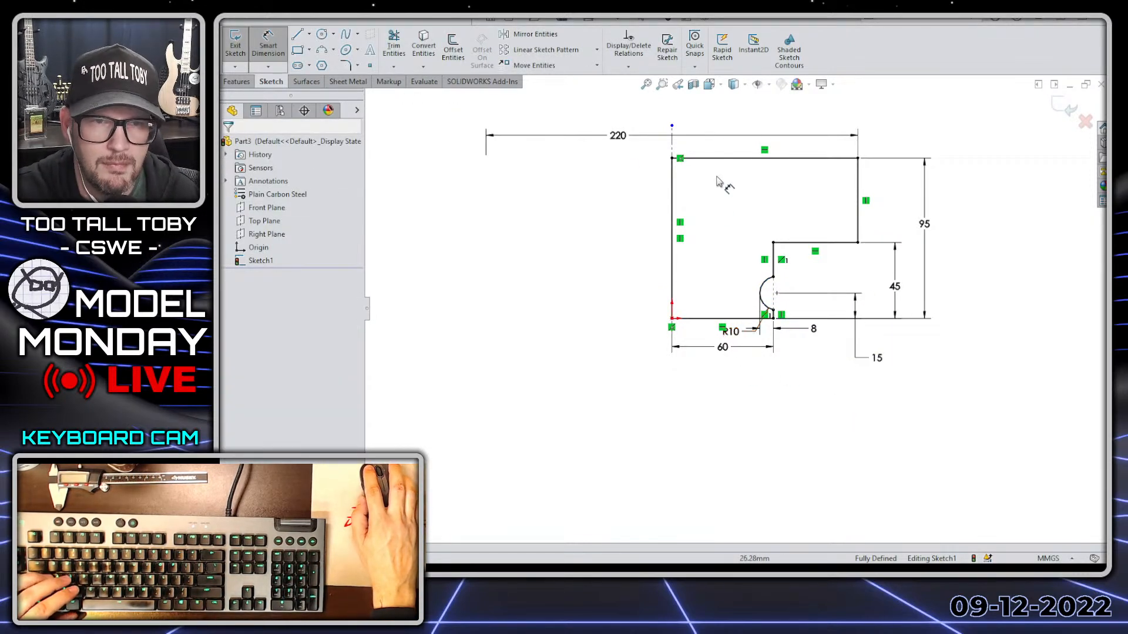
Revolve the profile 360 degrees about its vertical centerline.
click(237, 81)
click(277, 50)
middle_drag(736, 200, 662, 117)
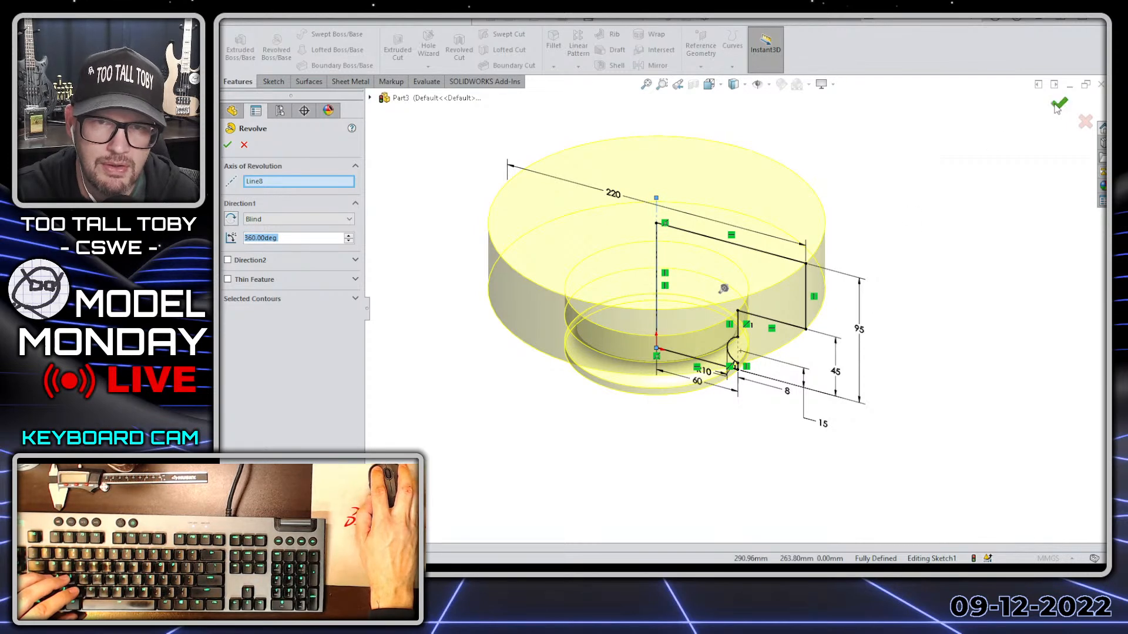
key(Return)
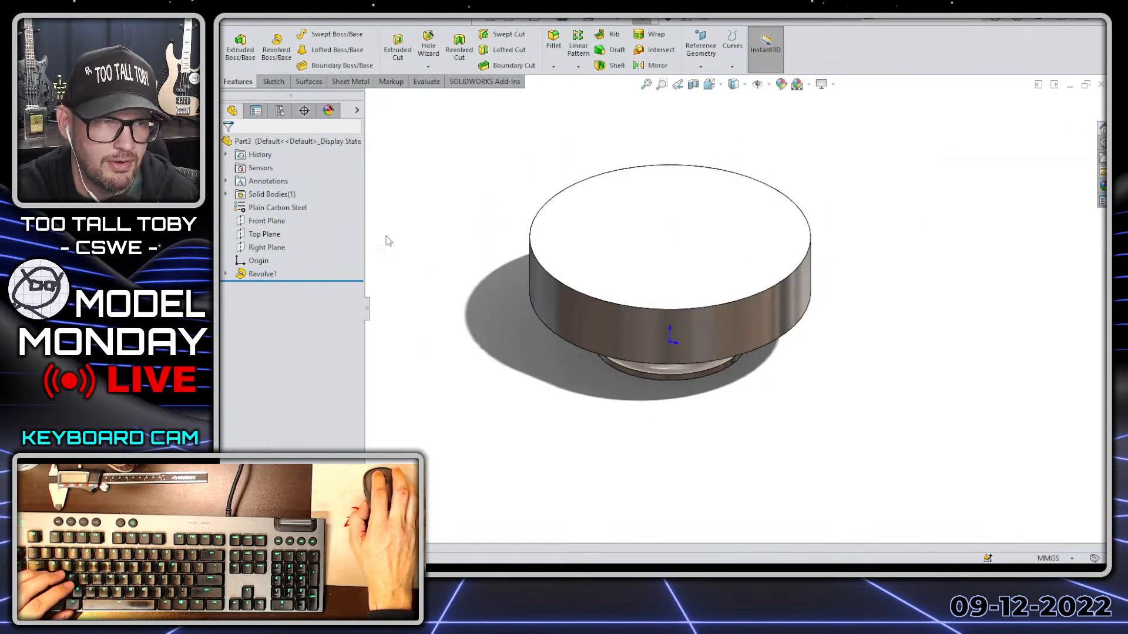
click(267, 248)
click(284, 211)
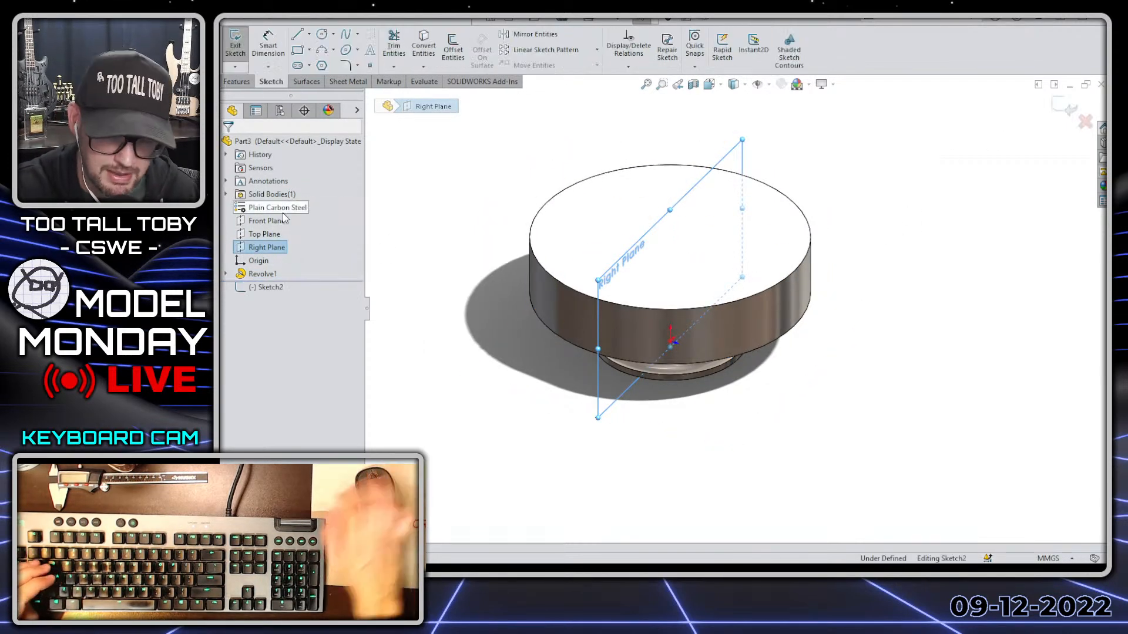
key(ctrl+8)
key(s)
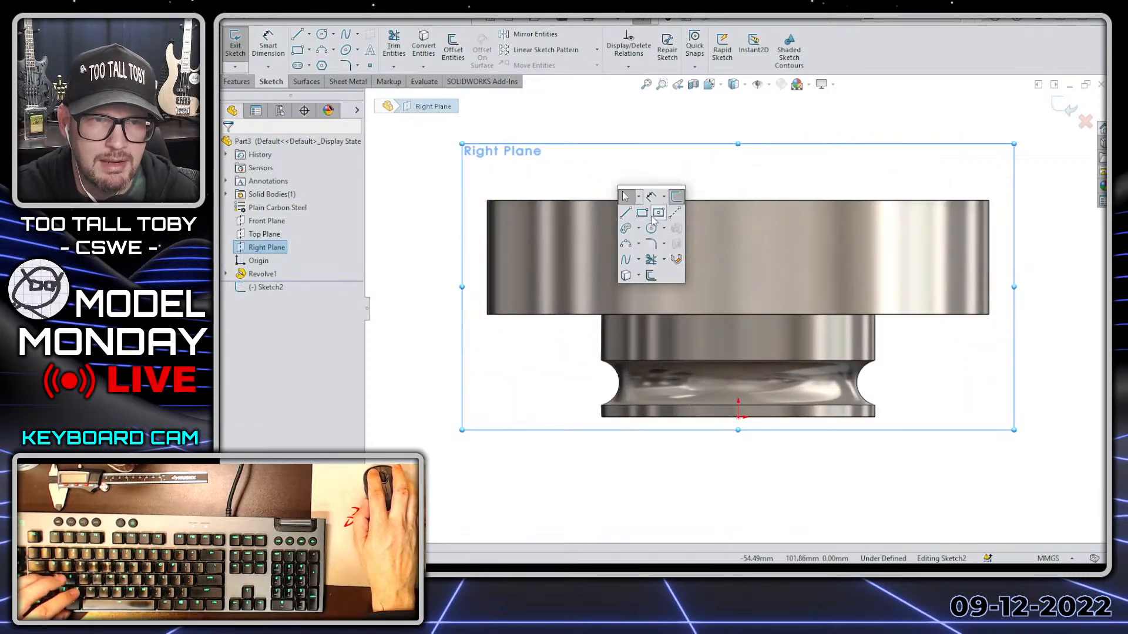
click(644, 214)
click(585, 200)
click(945, 288)
key(Escape)
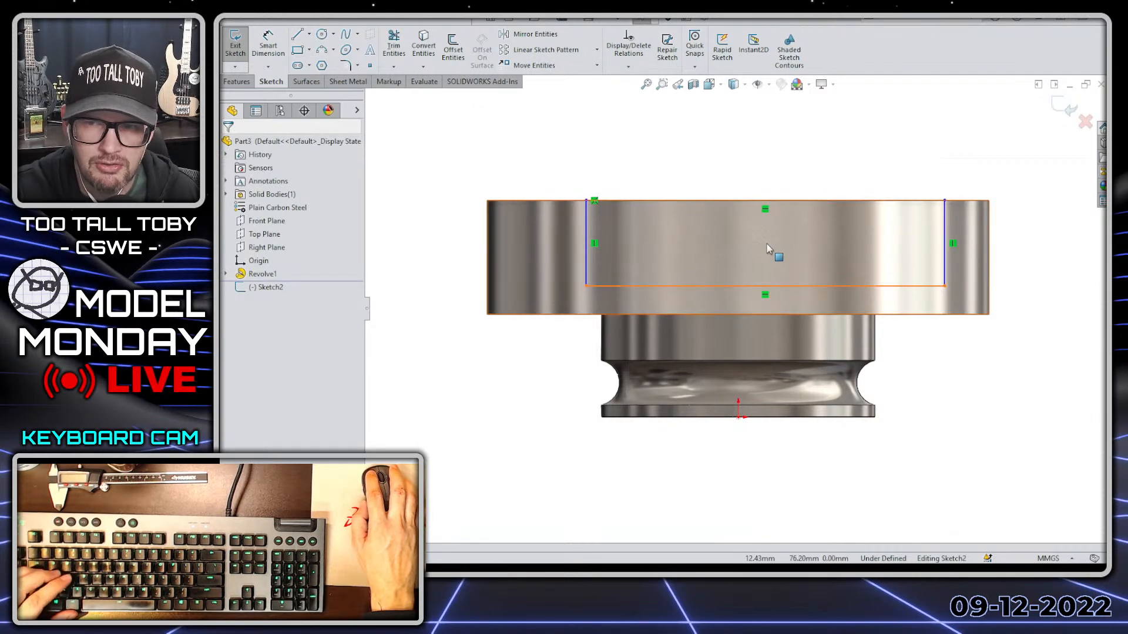
key(s)
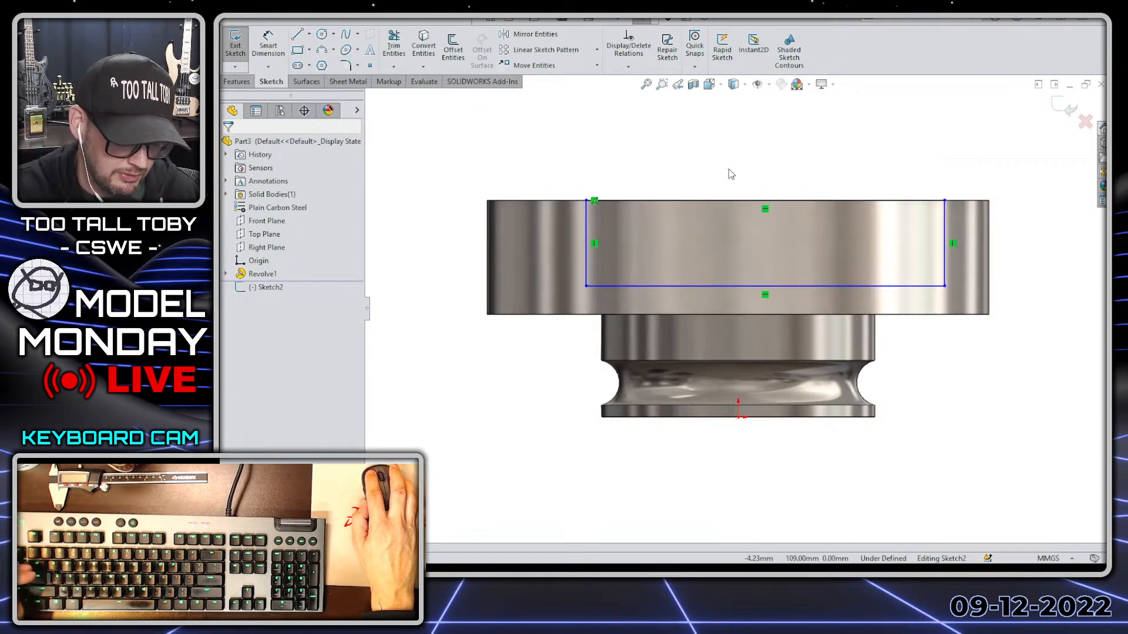
key(ctrl+s)
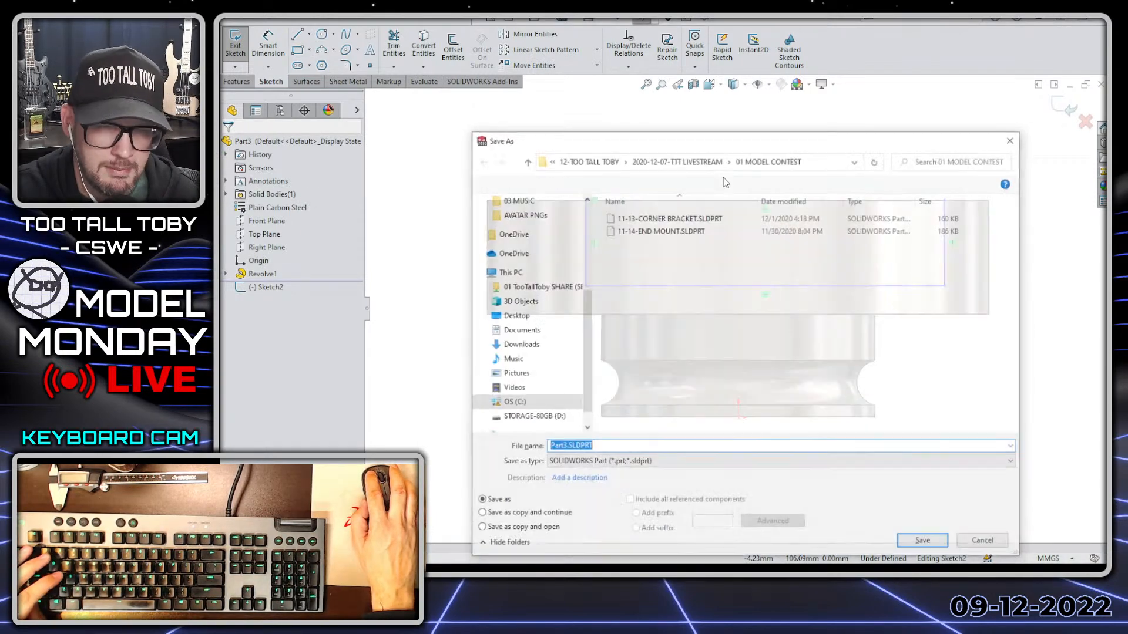
key(Escape)
key(ctrl+z)
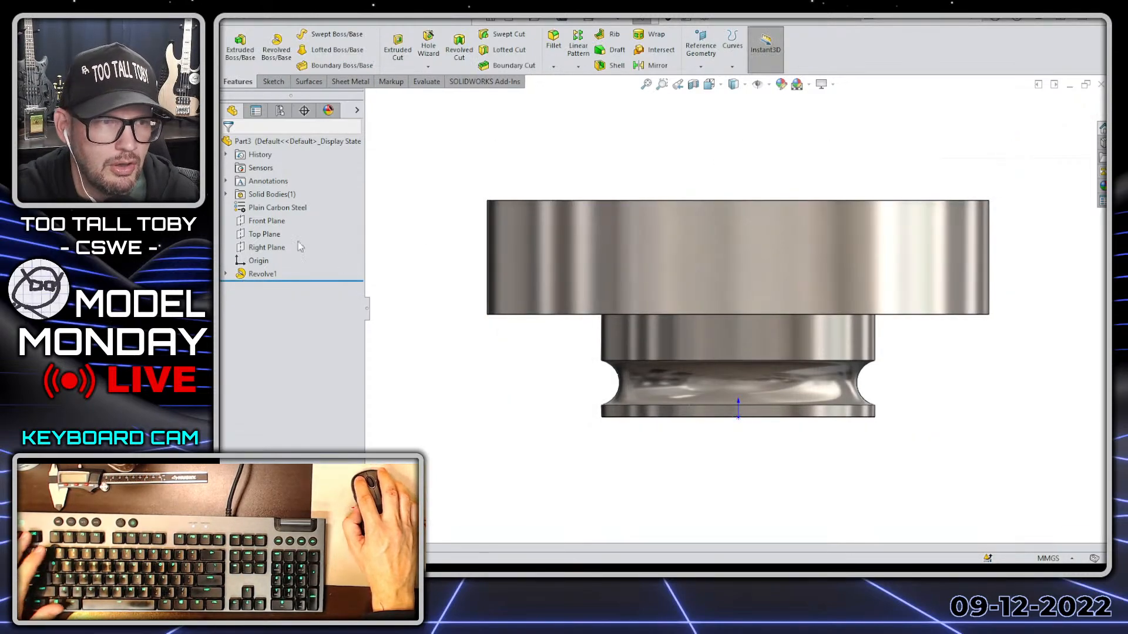
Sketch a 150 mm wide corner rectangle on the Right Plane, starting on the flange's upper edge.
click(260, 247)
click(265, 212)
key(s)
click(508, 183)
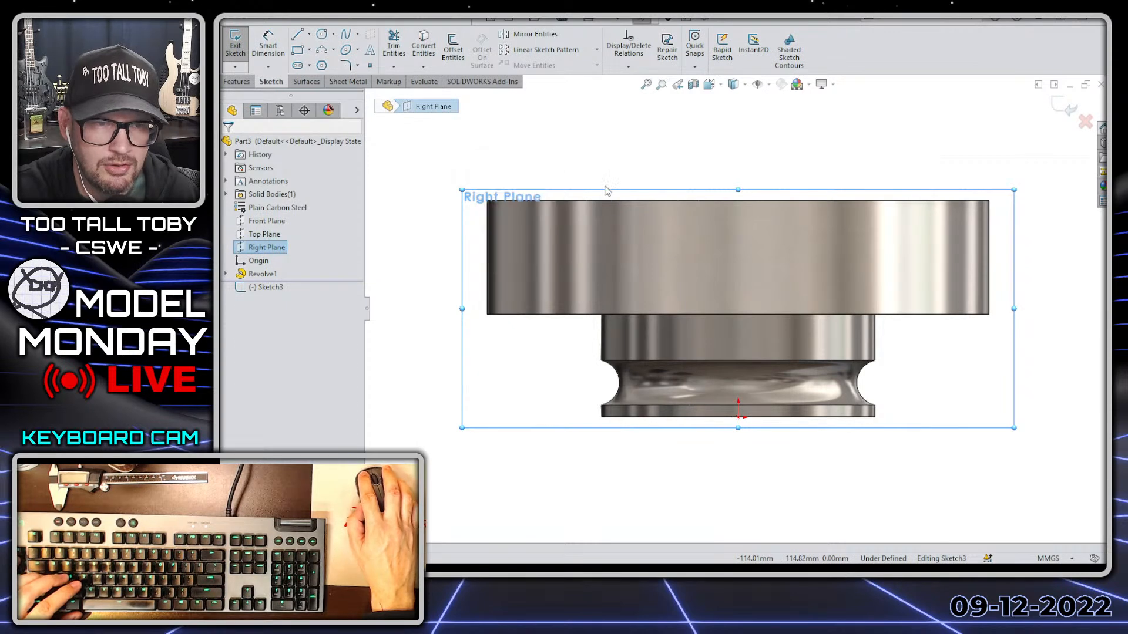
click(606, 201)
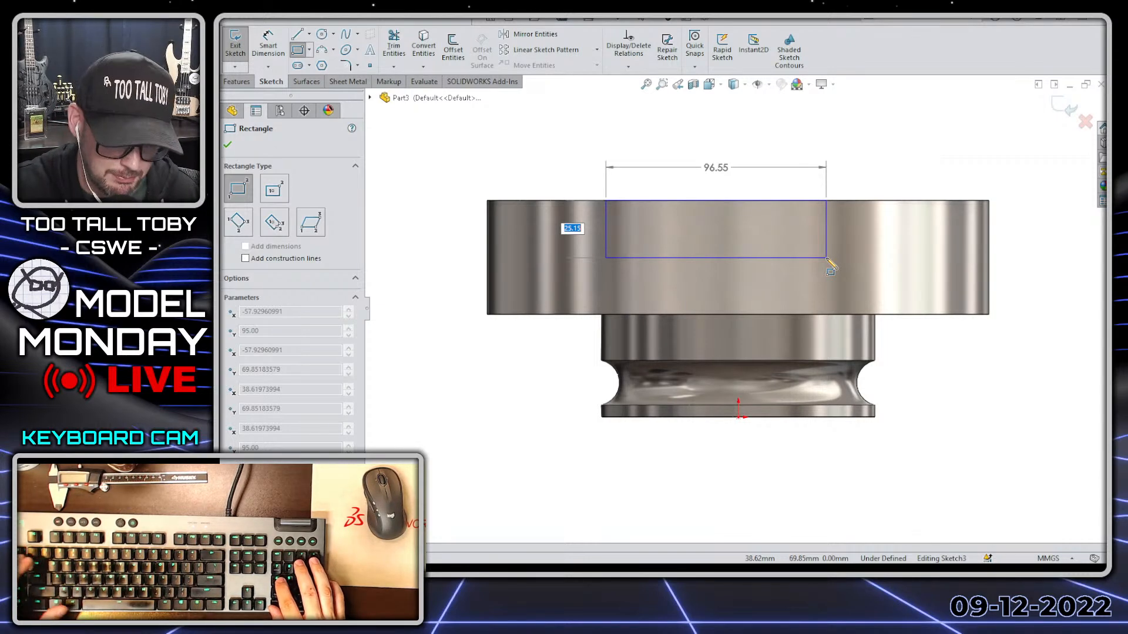
key(Tab)
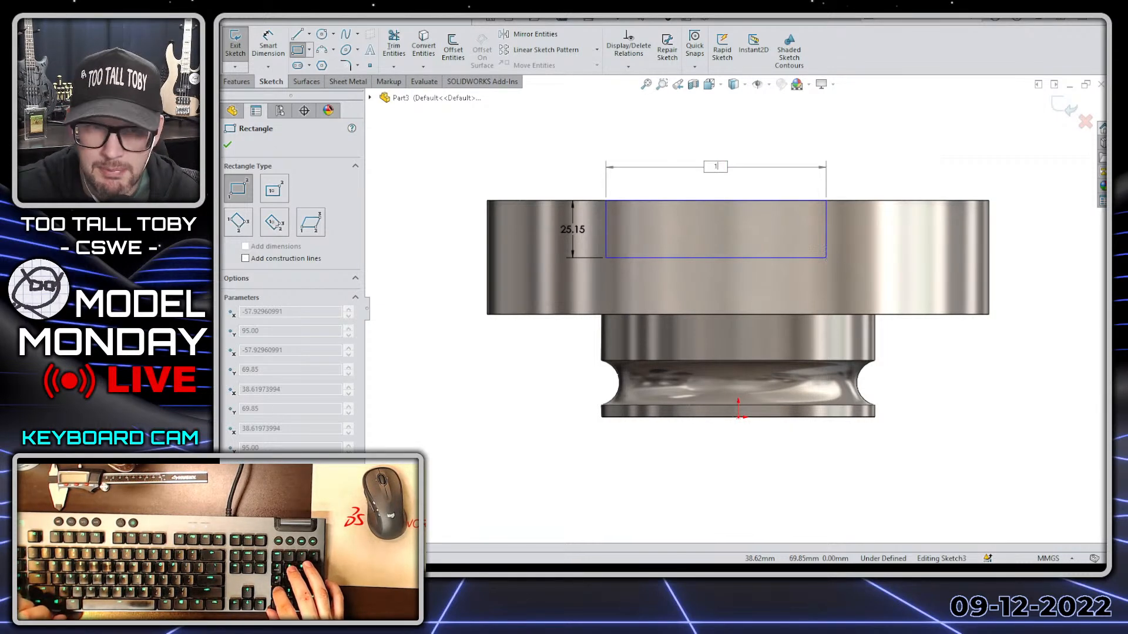
text(150)
key(Return)
key(Escape)
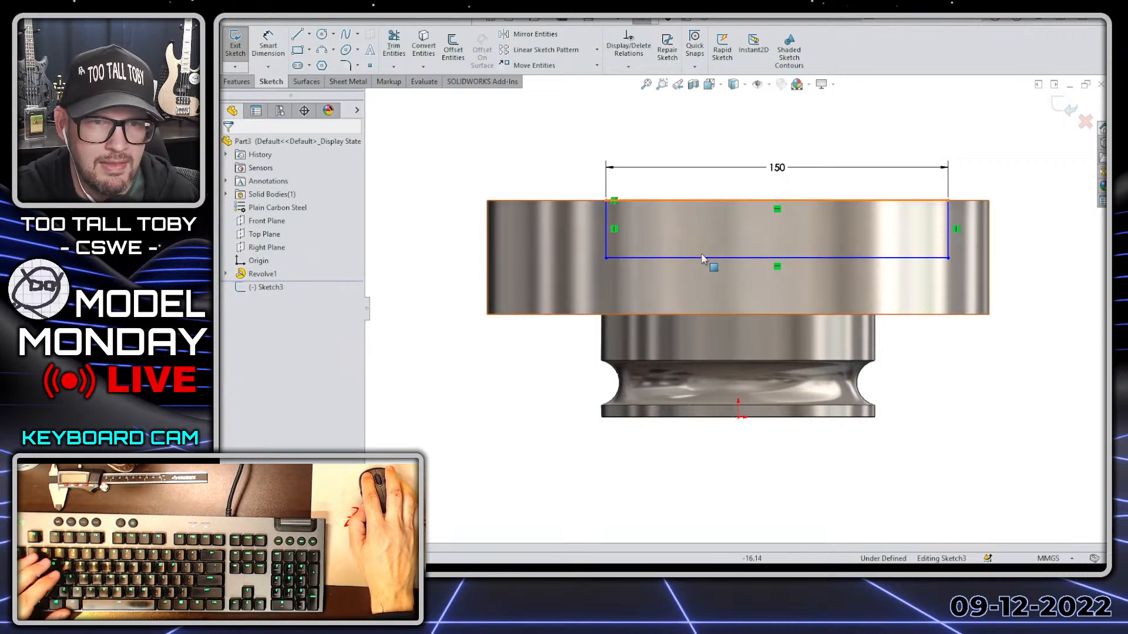
Align the midpoint of the rectangle's lower line vertically with the origin.
right_click(731, 258)
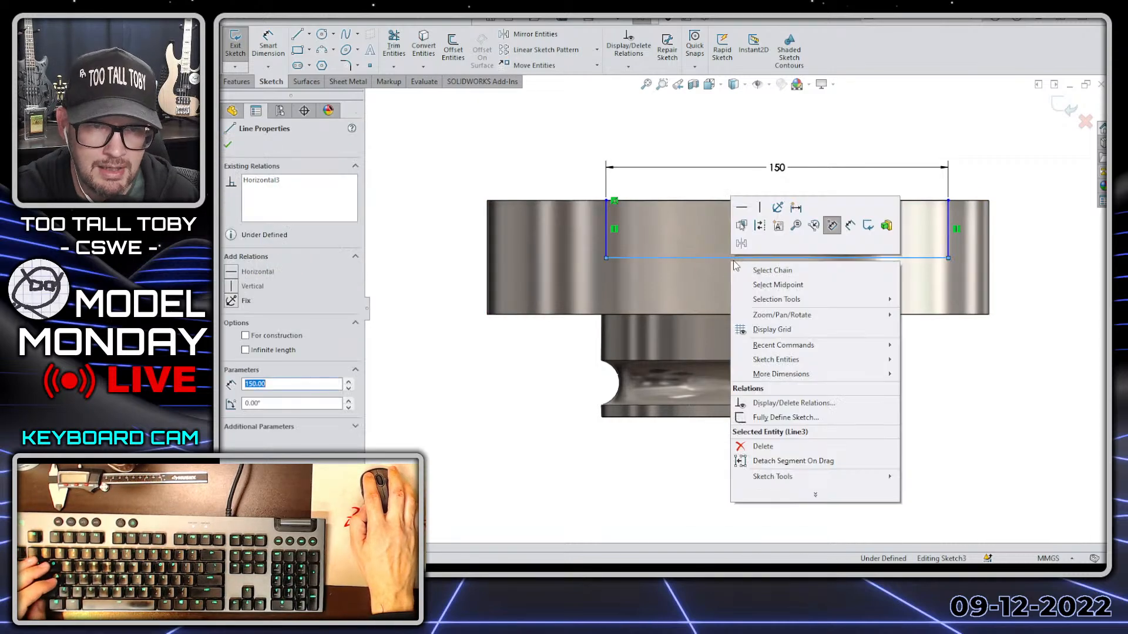
click(784, 285)
ctrl+click(738, 417)
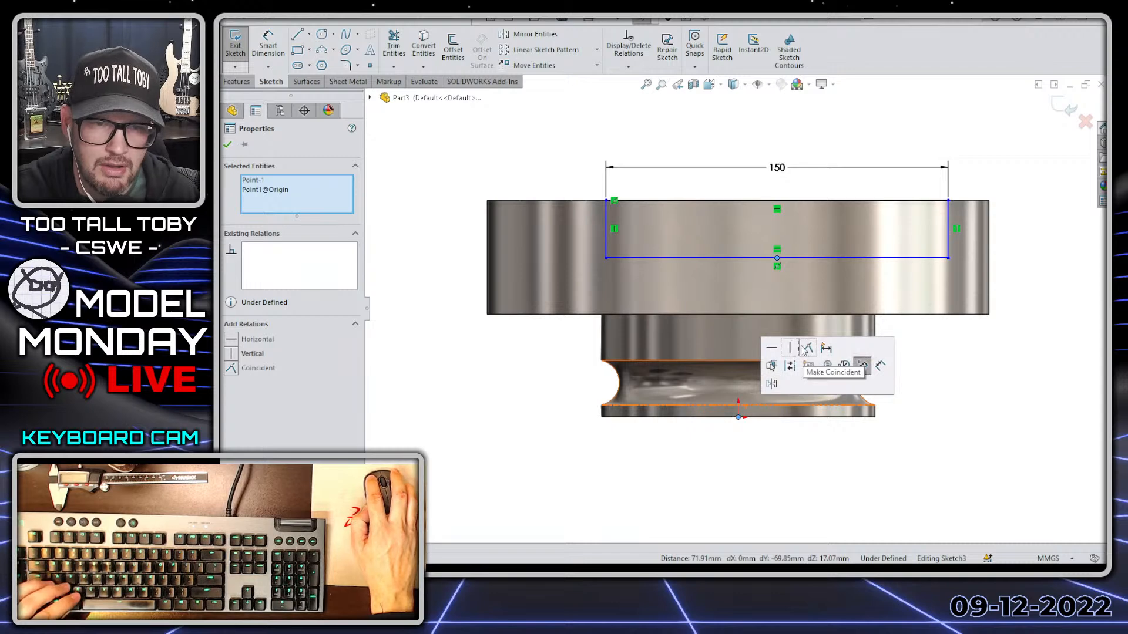
click(790, 348)
click(961, 164)
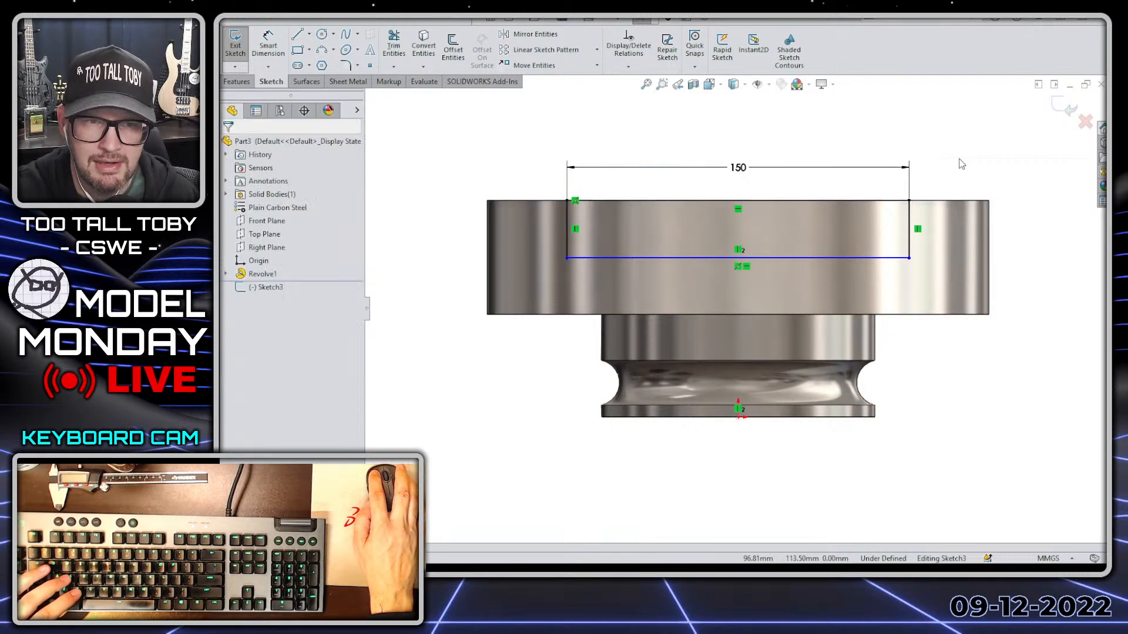
Dimension the rectangle's lower line 16 mm above the flange's underside.
key(s)
click(934, 154)
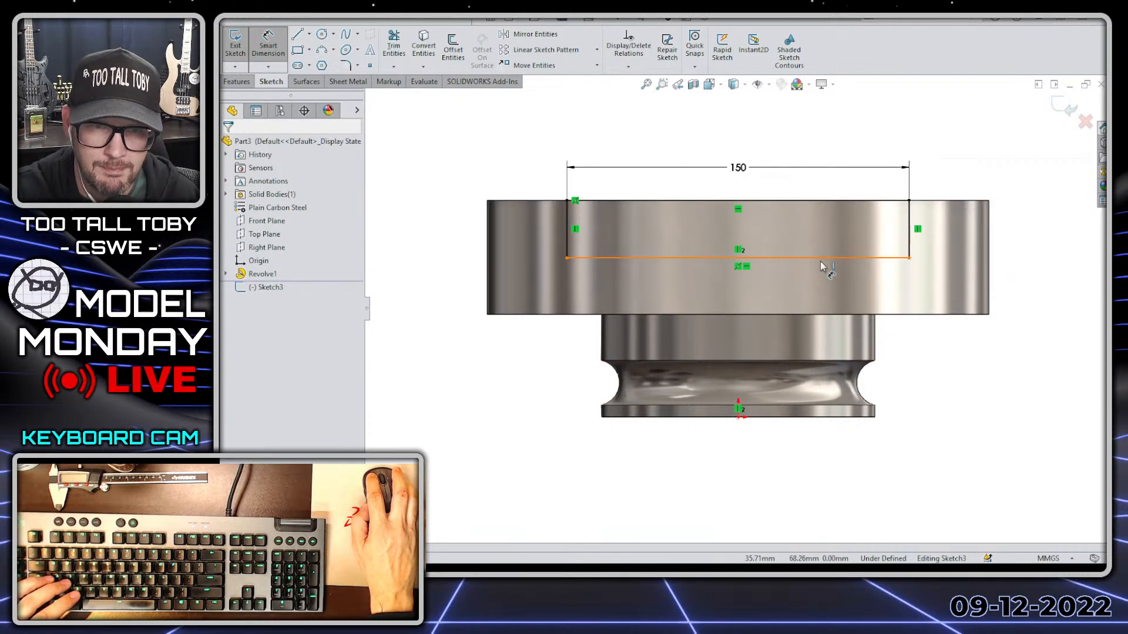
click(820, 258)
click(918, 316)
click(946, 364)
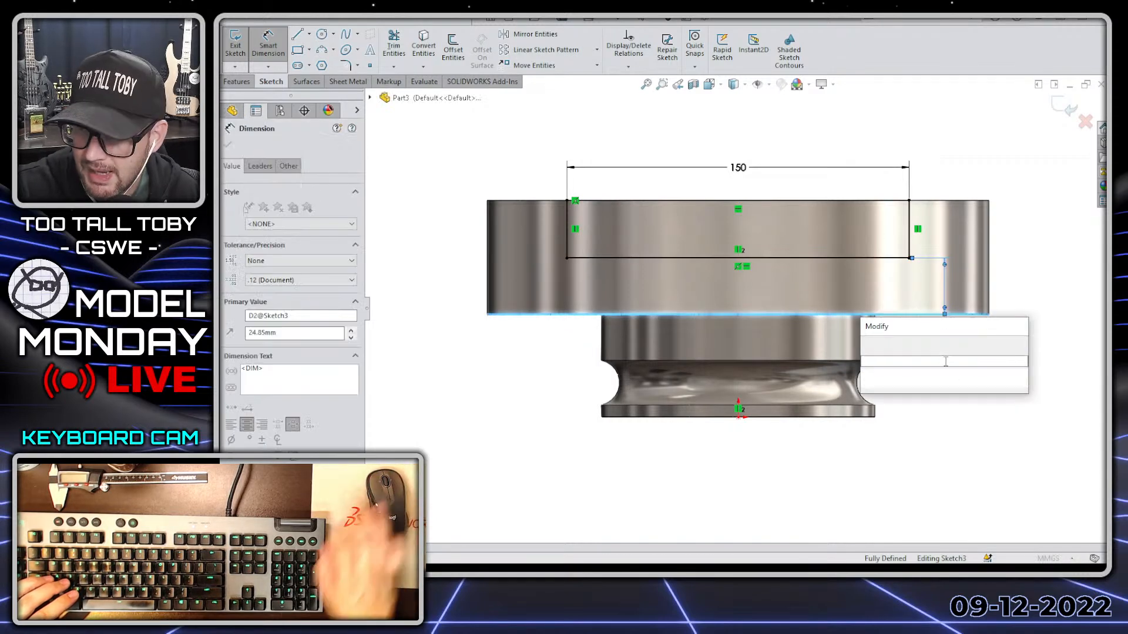
key(Return)
Cut-extrude the rectangle through the entire flange in both directions to open the slot.
key(s)
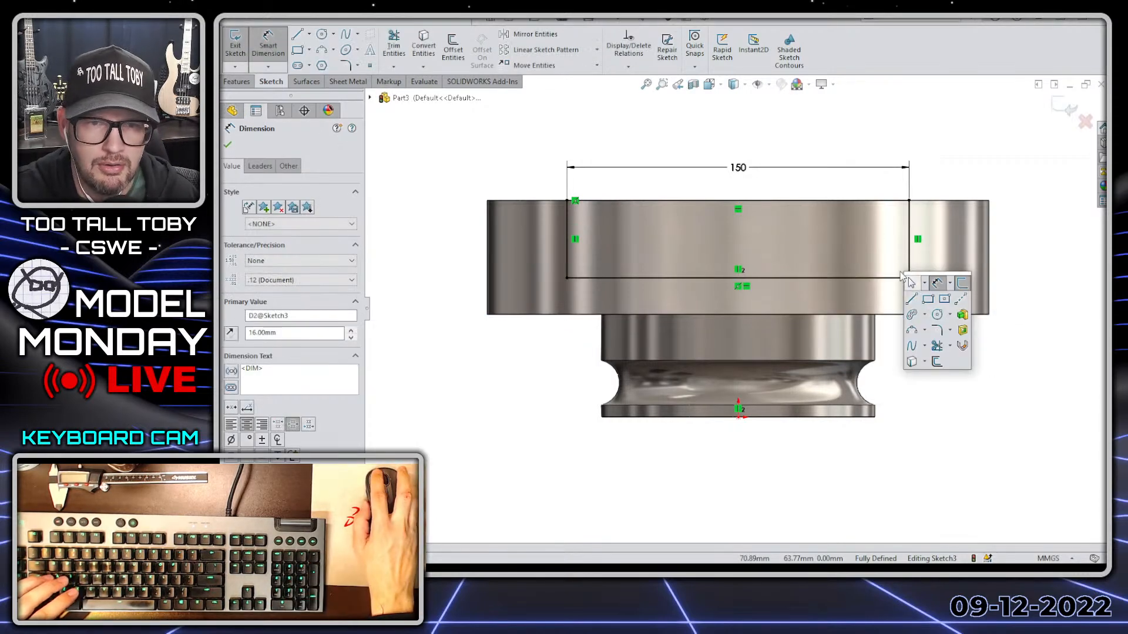
click(949, 333)
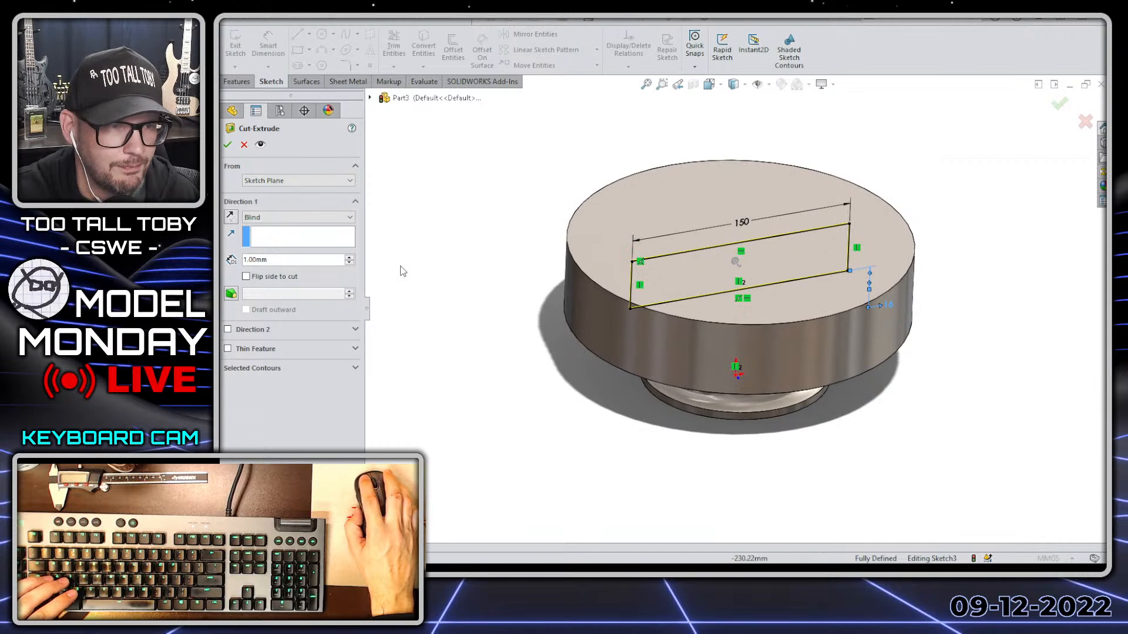
click(297, 217)
click(272, 244)
click(227, 144)
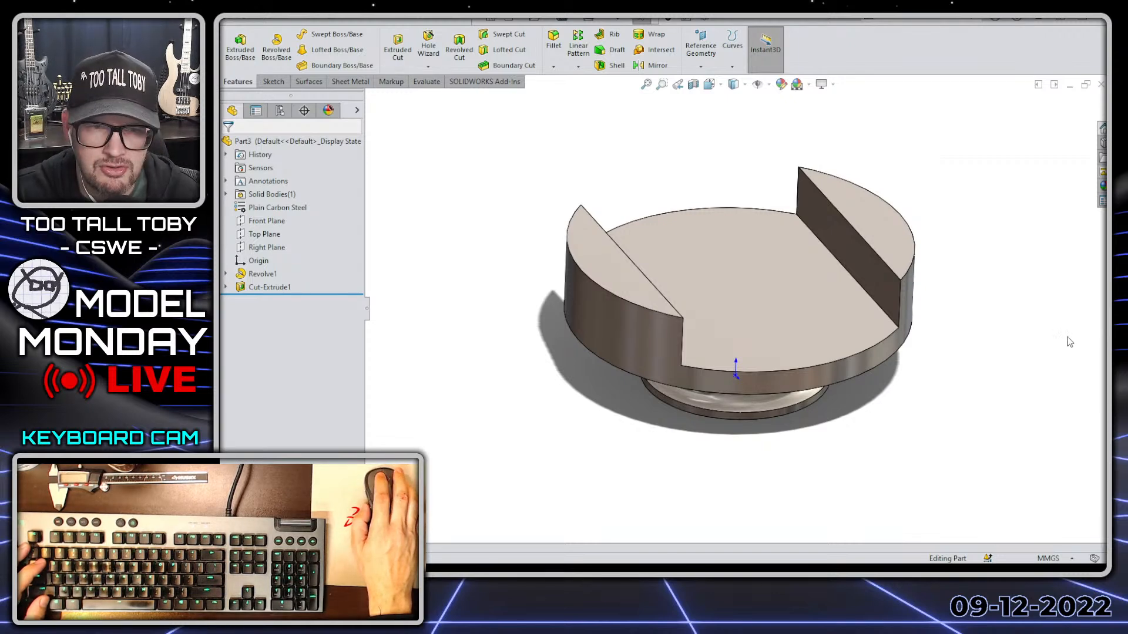
Sketch a 10 mm diameter circle on the Front Plane, on the raised part of the flange to one side of the origin.
click(268, 221)
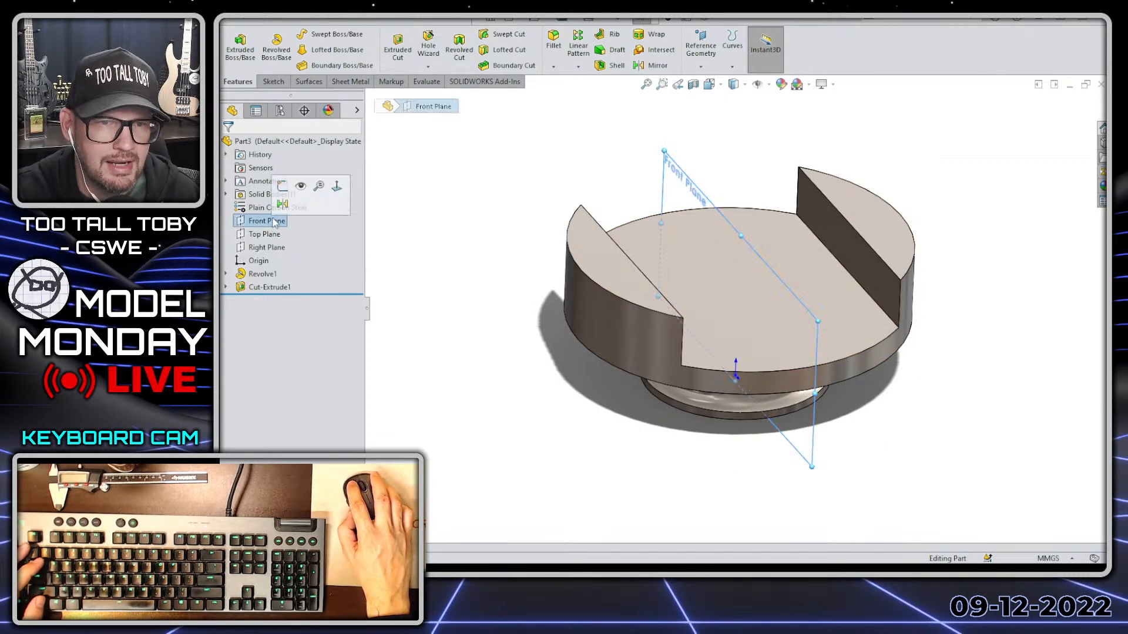
click(283, 186)
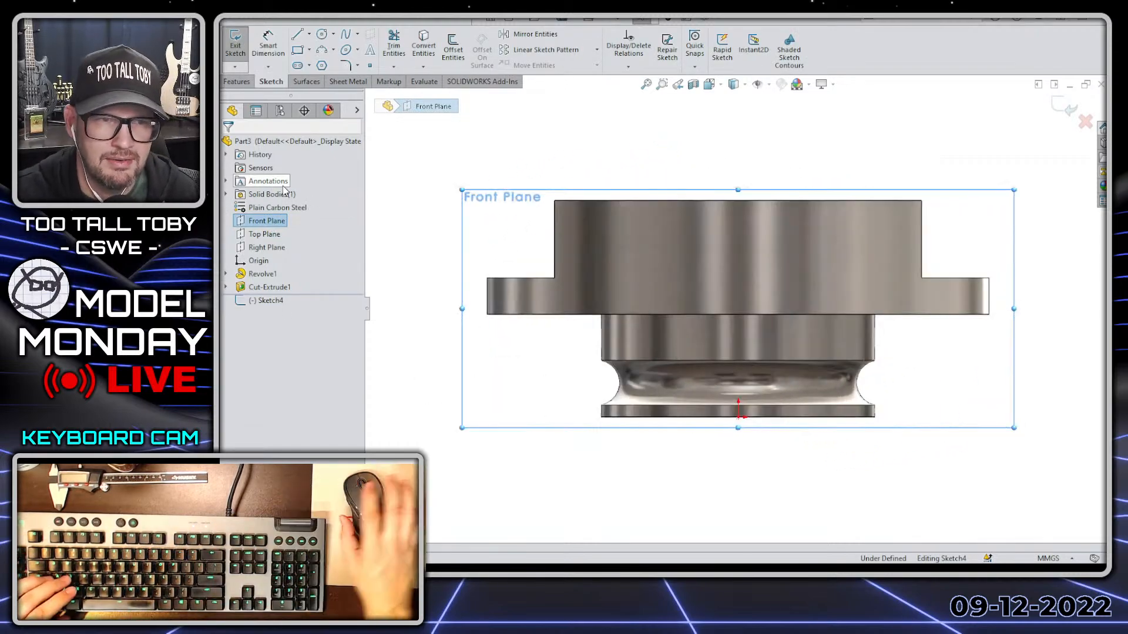
key(s)
click(327, 229)
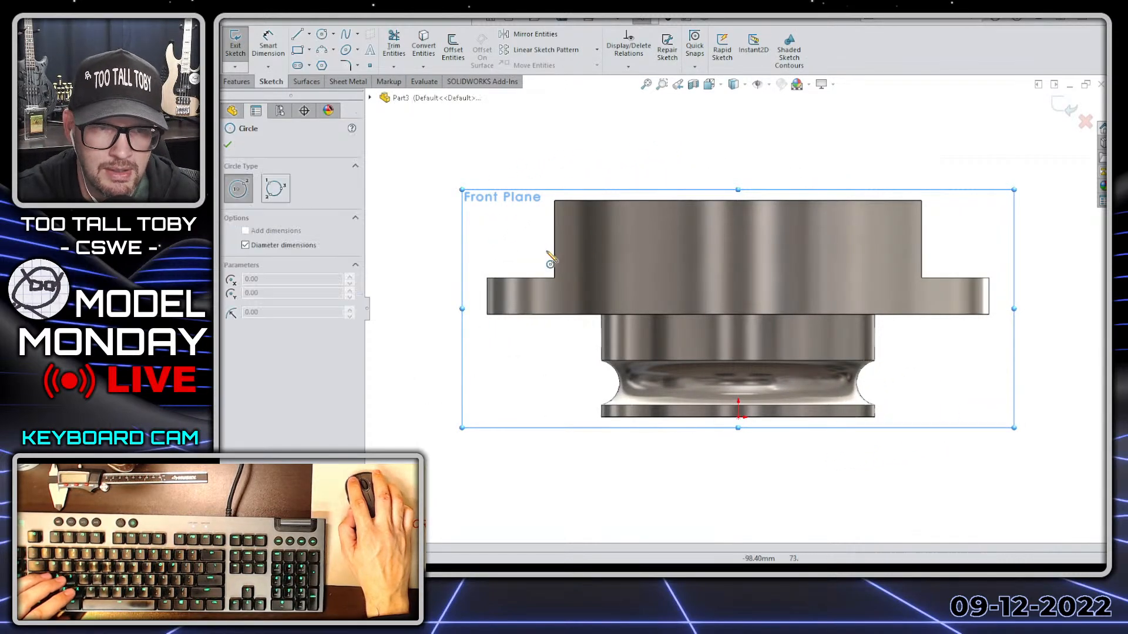
click(644, 231)
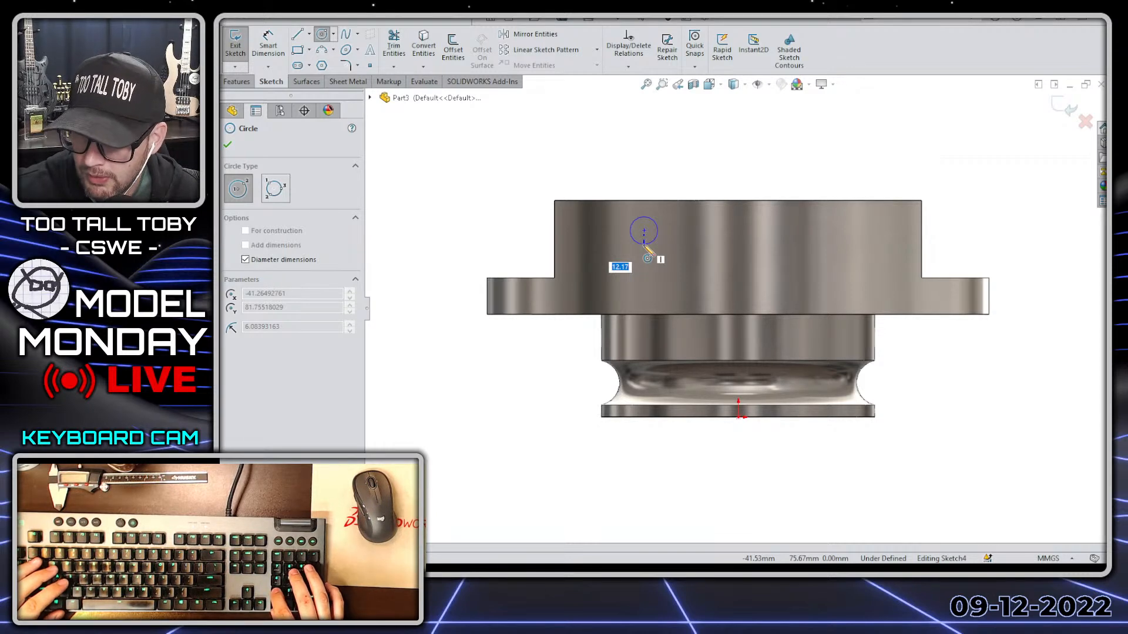
text(1)
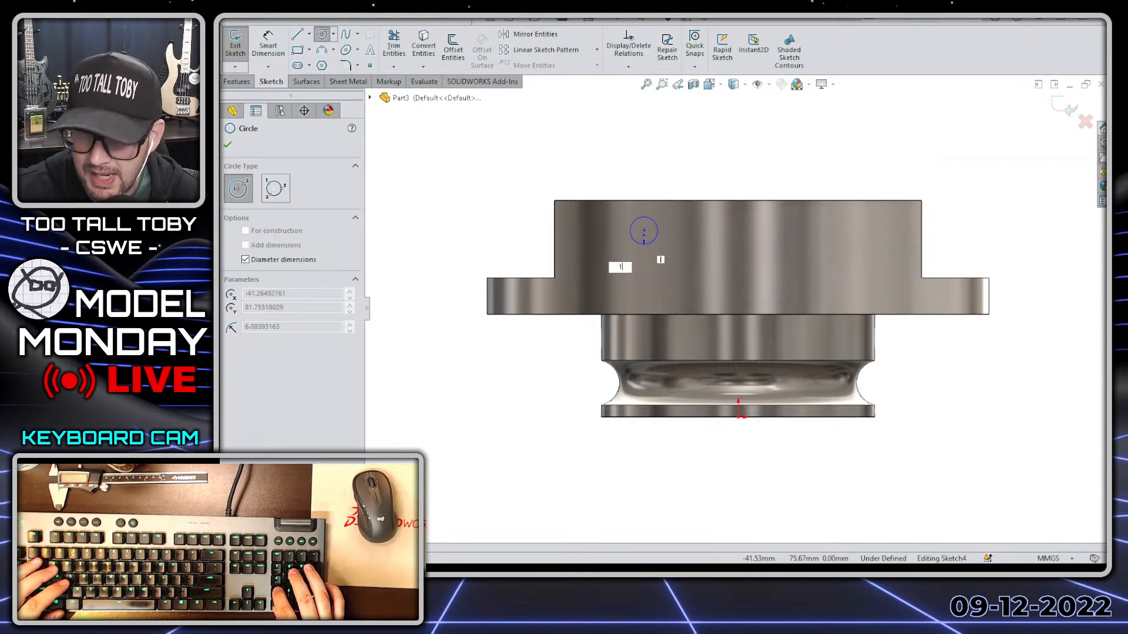
text(0)
key(Return)
key(Escape)
Draw a vertical centerline from the origin up past the part's upper edge.
key(s)
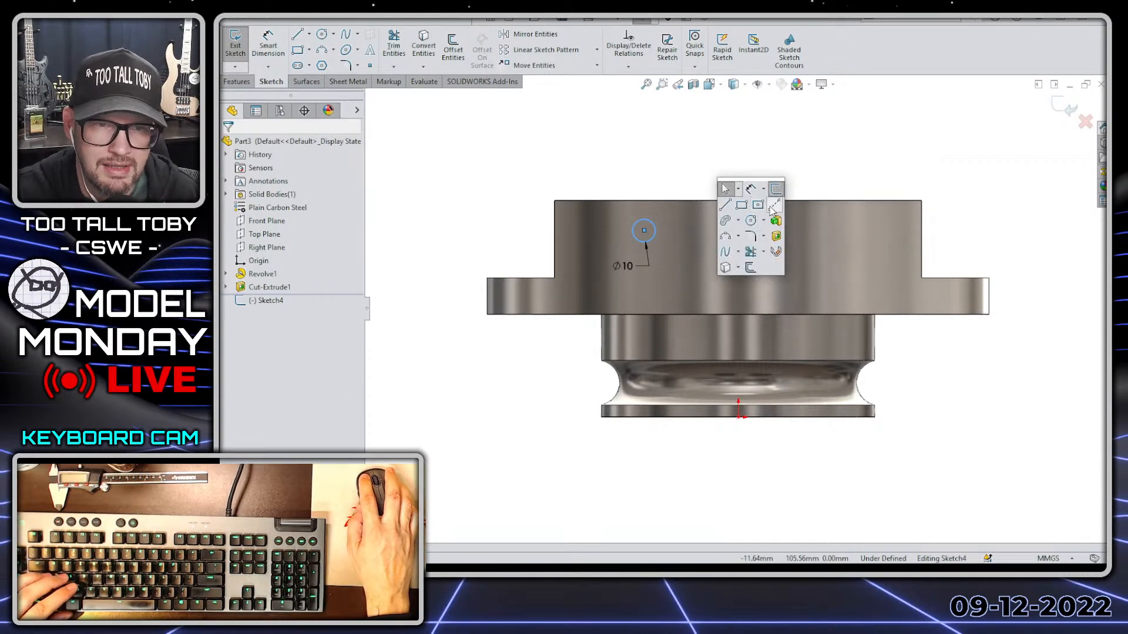
click(774, 206)
click(739, 416)
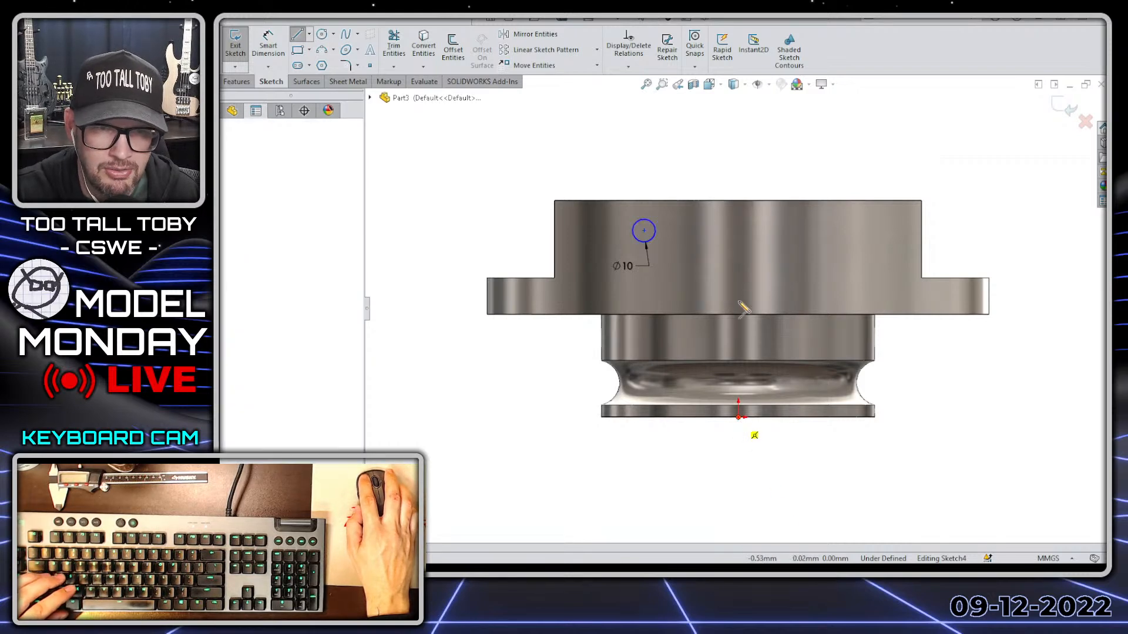
click(739, 200)
key(Escape)
Mirror the 10 mm circle about the vertical centerline.
key(s)
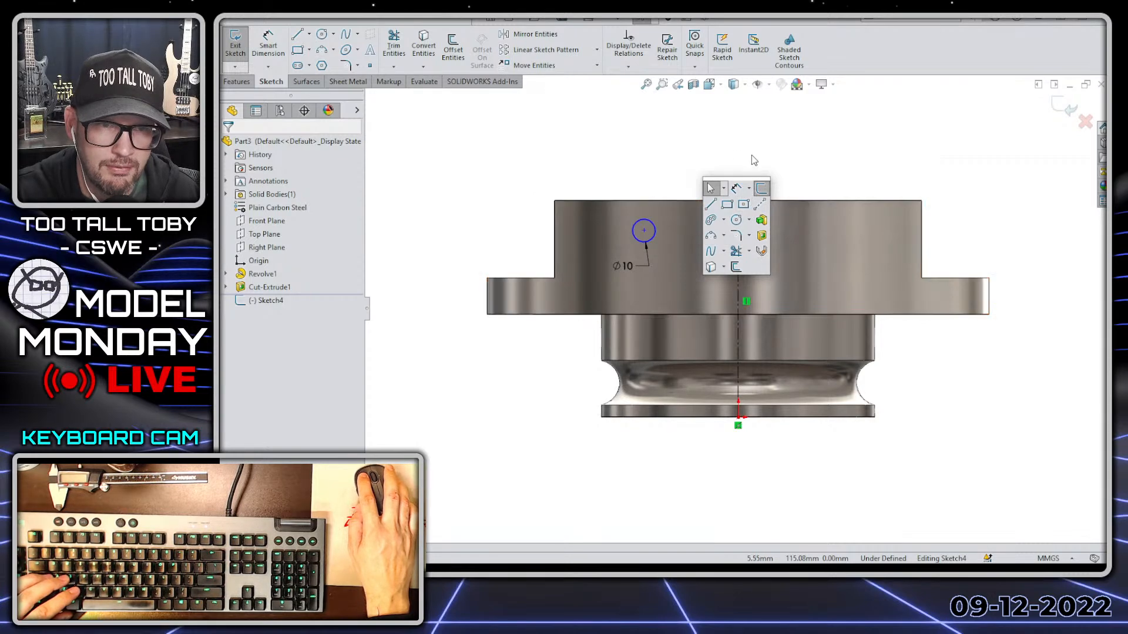
drag(767, 162, 521, 280)
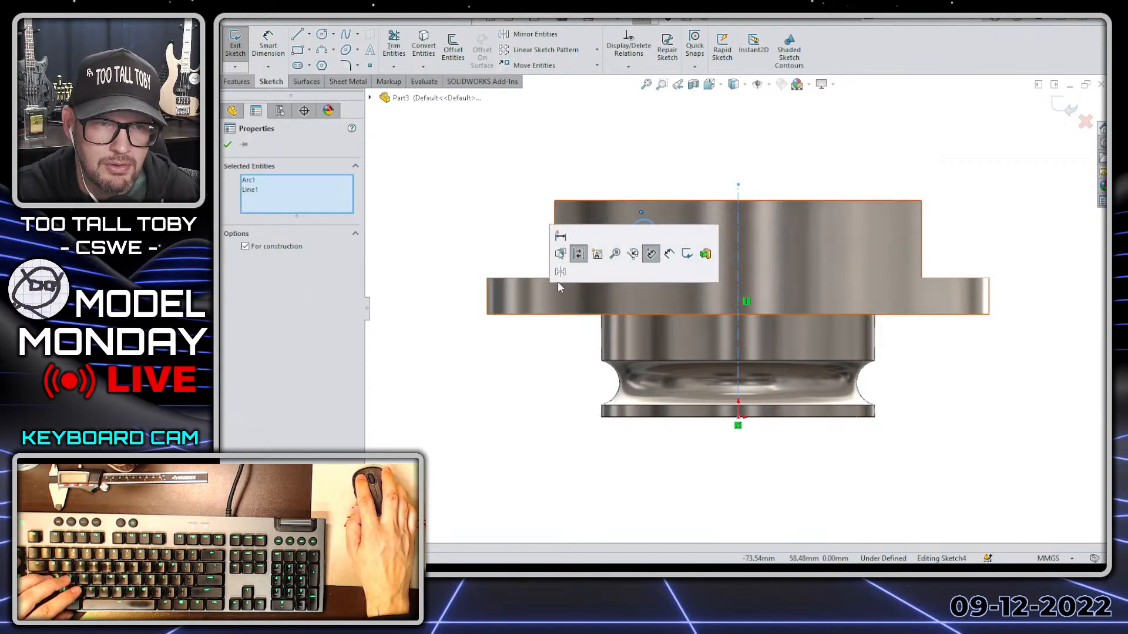
click(561, 272)
Dimension the horizontal distance between the two circle centers as 85 mm.
key(s)
click(547, 217)
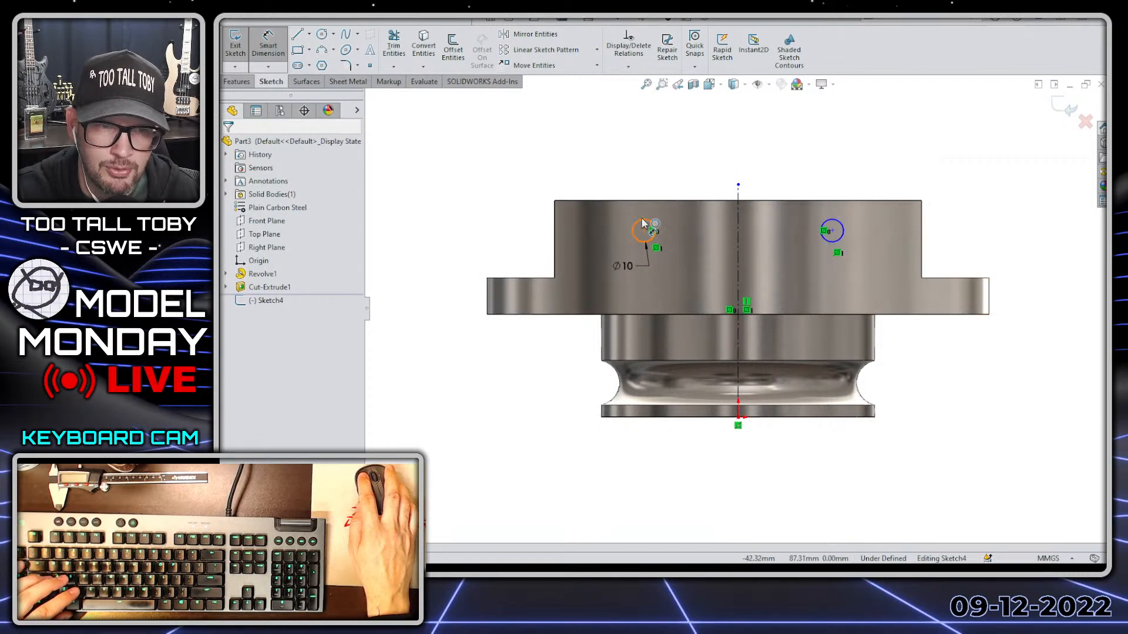
click(643, 223)
click(833, 222)
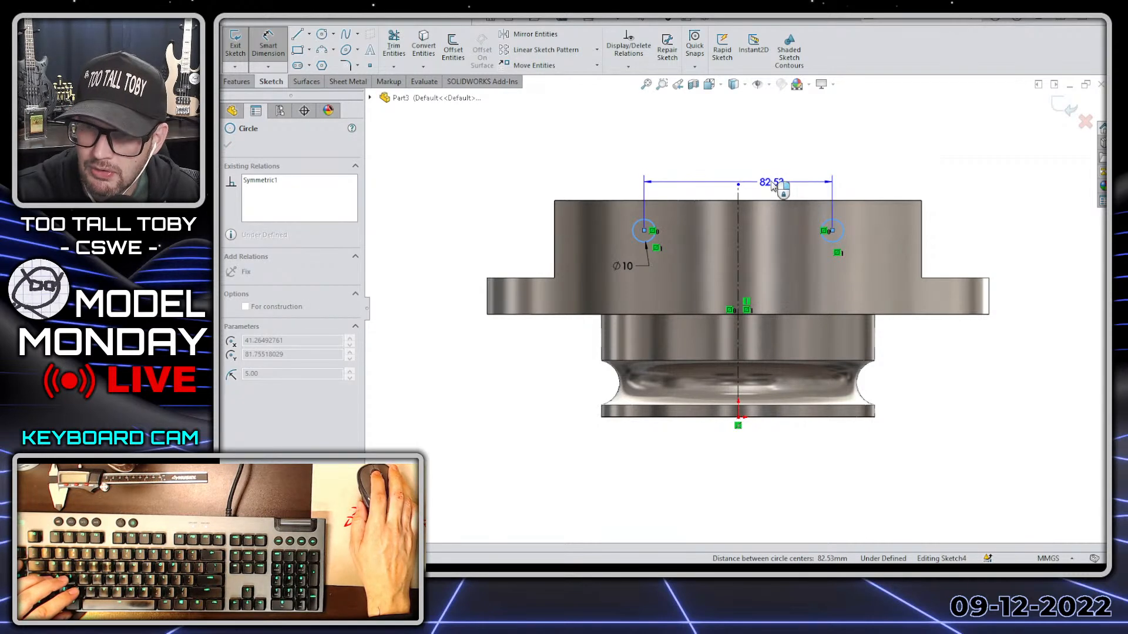
click(733, 149)
text(85)
key(Return)
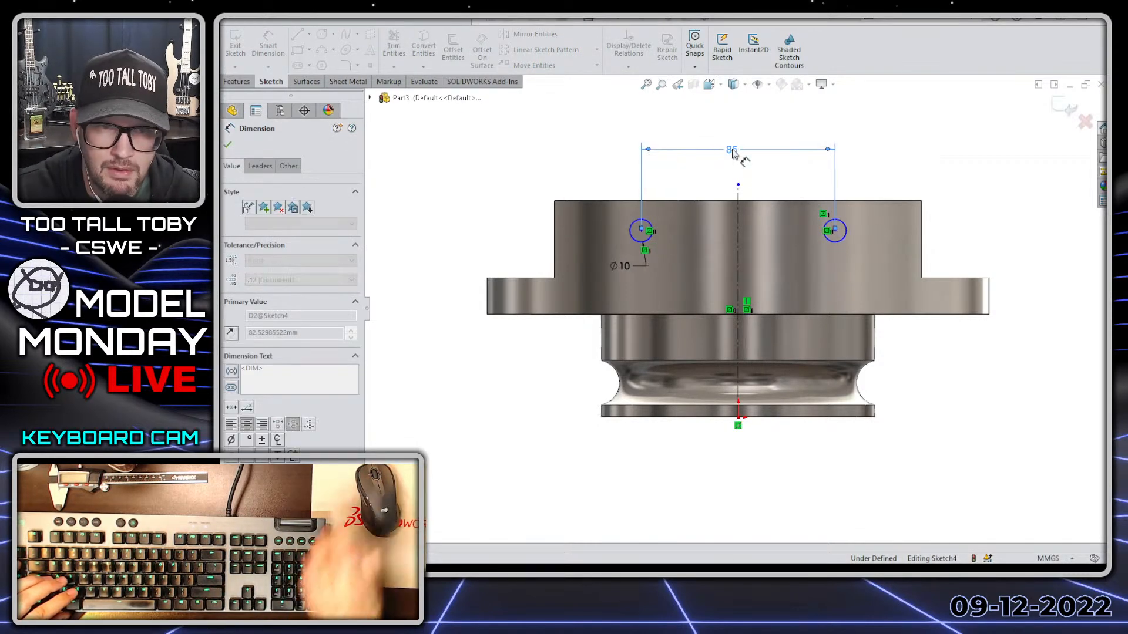
click(613, 200)
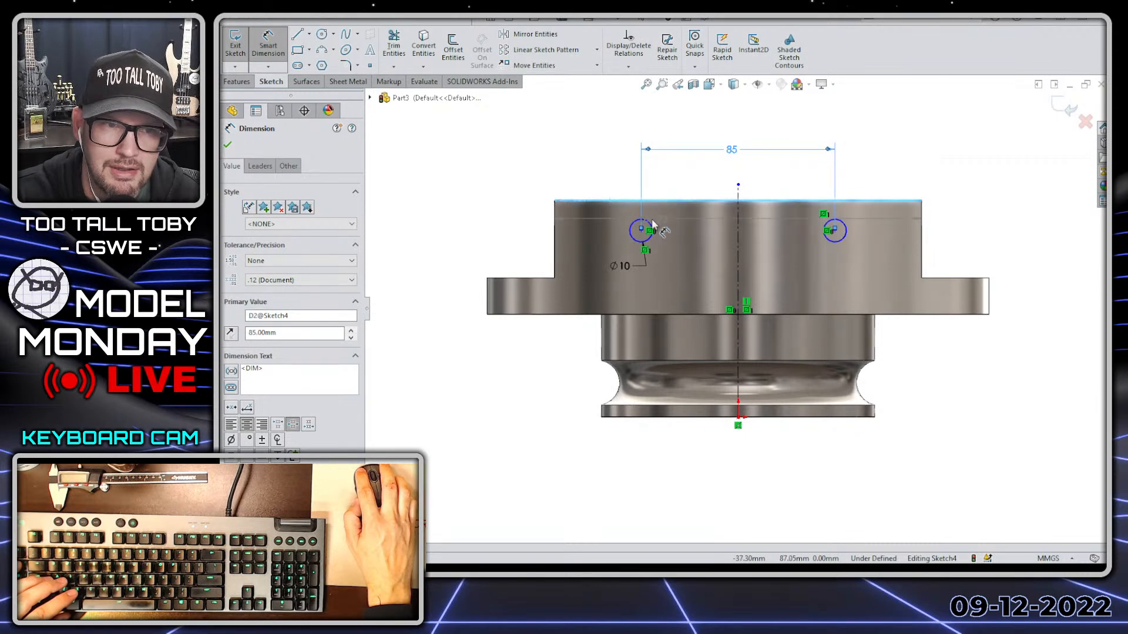
click(646, 220)
key(Escape)
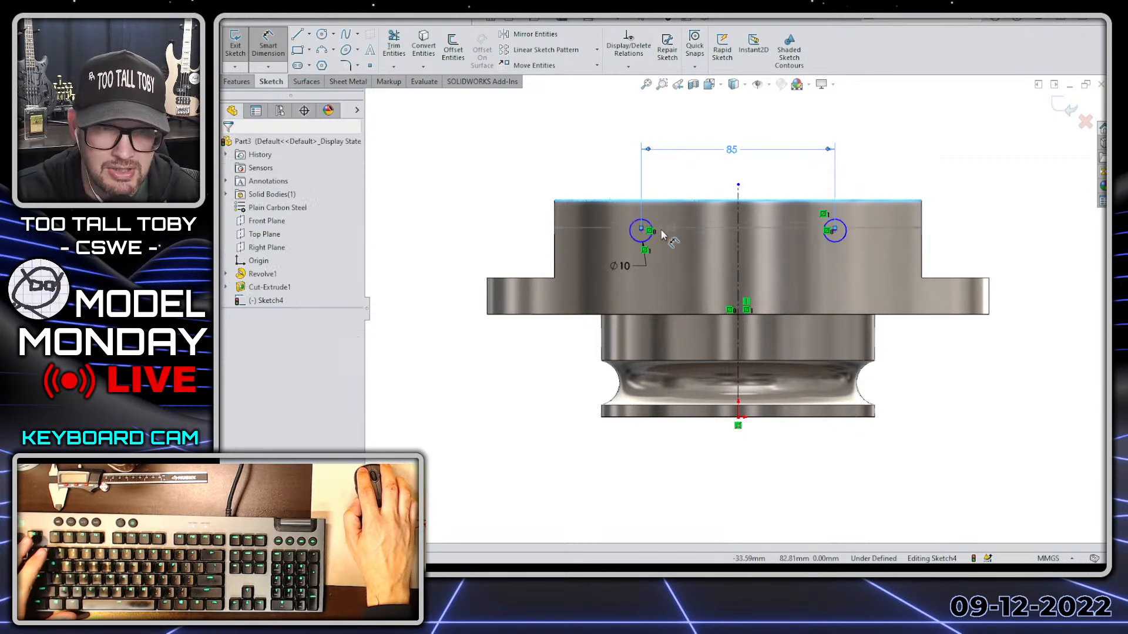
Dimension the height of the circle center above the part's bottom edge as 78 mm.
click(651, 228)
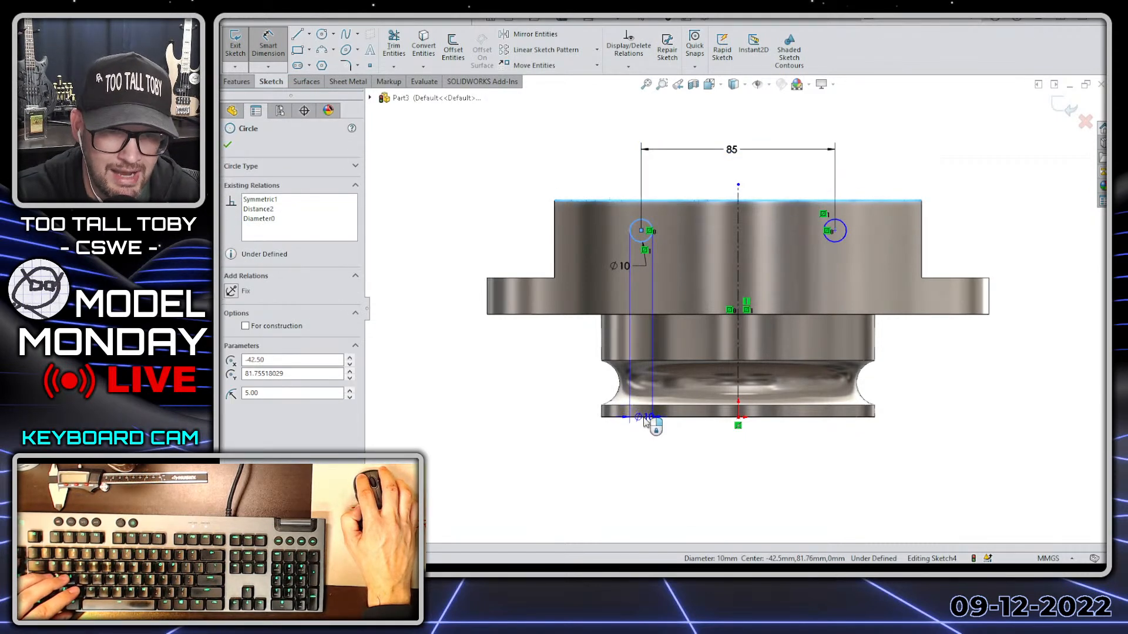
click(649, 417)
click(504, 366)
text(78)
key(Return)
Extrude-cut the two 10 mm circles through all in both directions.
scroll(573, 440, up, 2)
middle_drag(846, 231, 781, 310)
key(s)
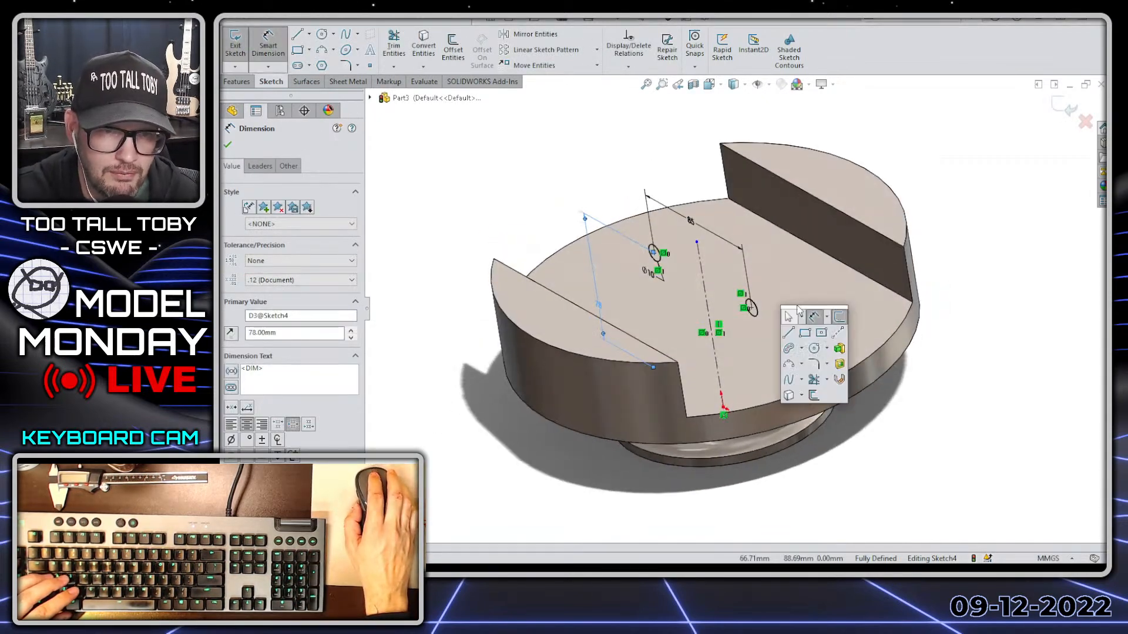
click(840, 379)
right_click(549, 321)
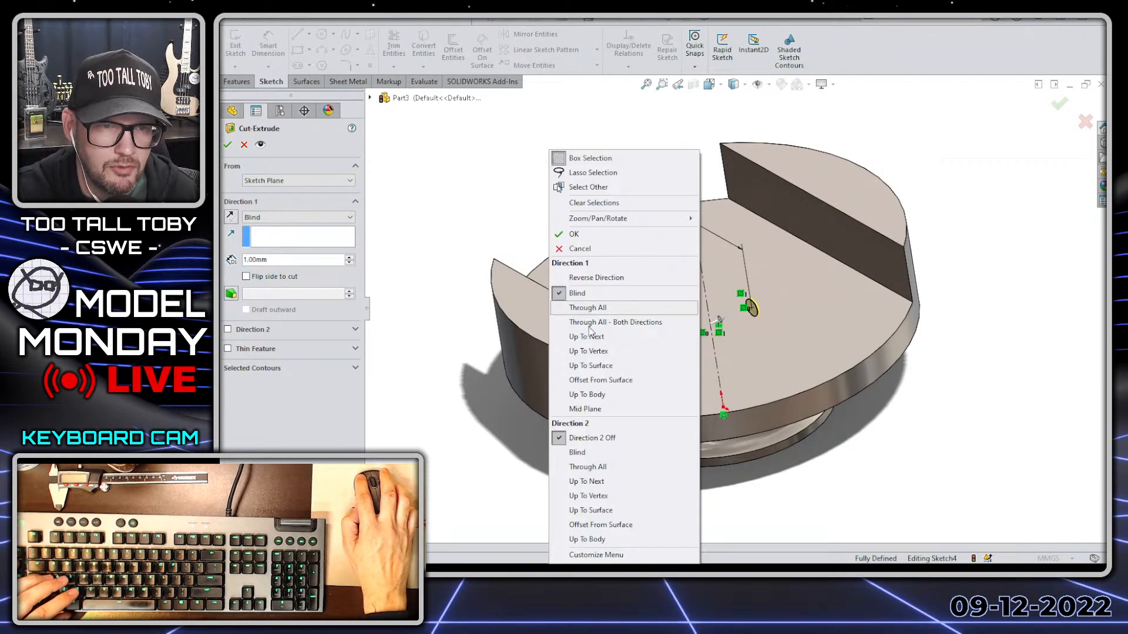
click(594, 323)
key(Return)
Start a sketch on the slot's inner wall and draw a 24 mm diameter circle centered on one of its holes.
middle_drag(597, 279, 561, 394)
click(562, 328)
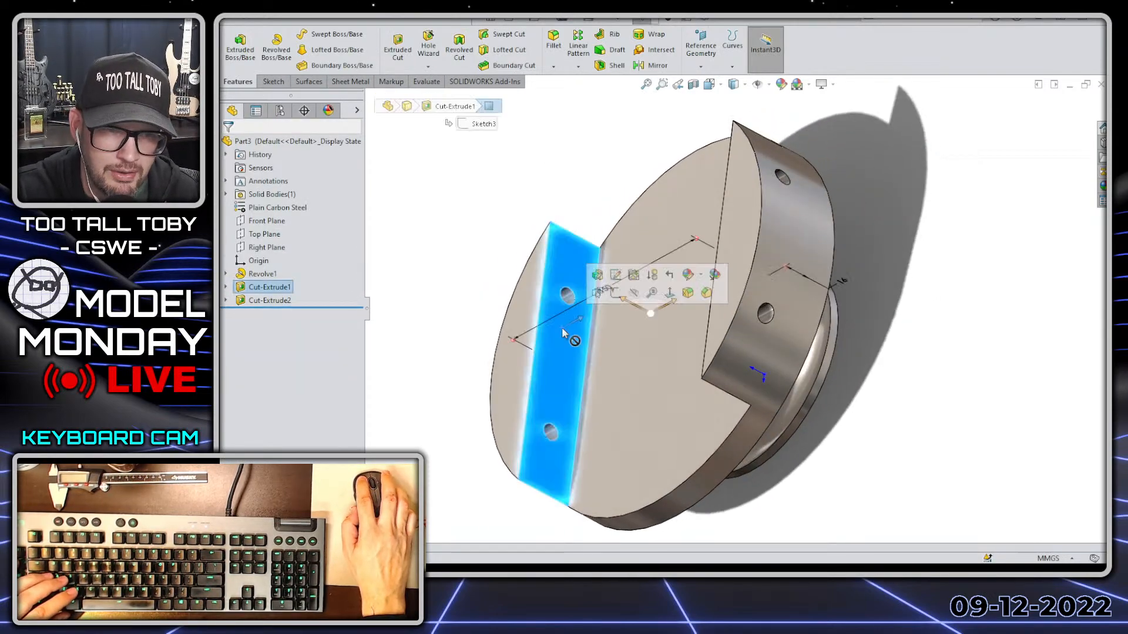
click(615, 274)
key(s)
click(652, 341)
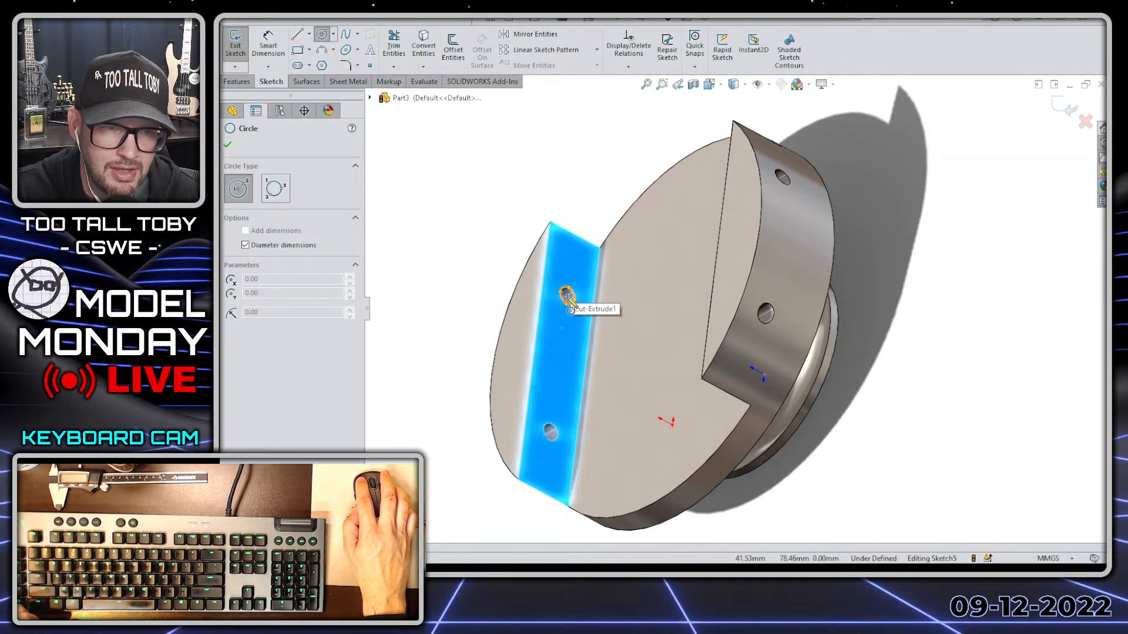
middle_drag(568, 295, 562, 352)
click(566, 298)
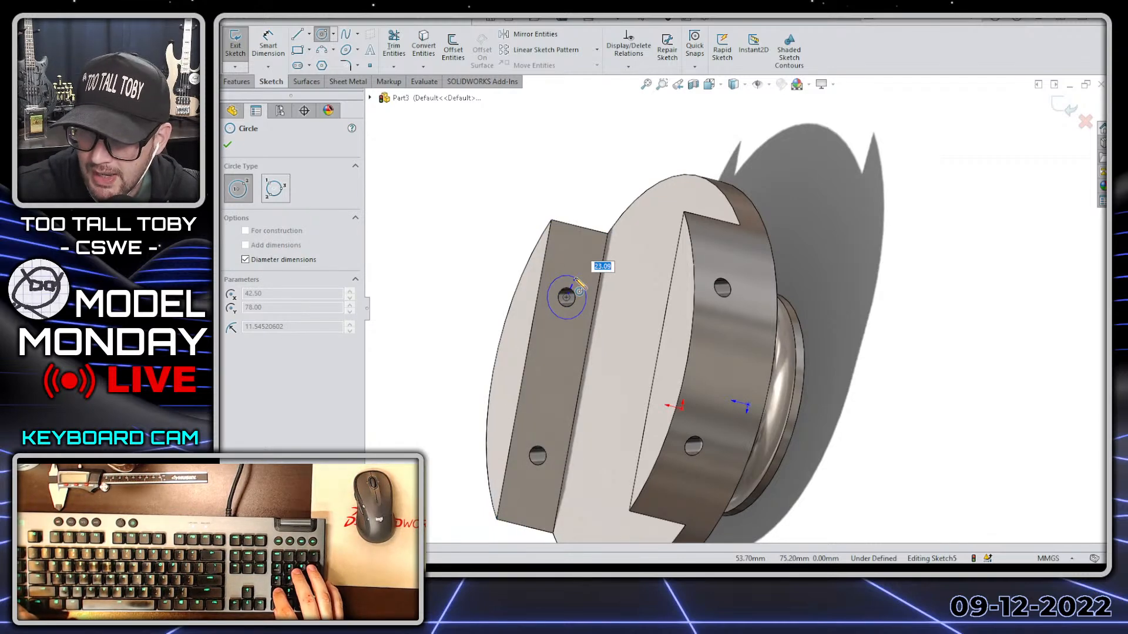
text(24)
key(Return)
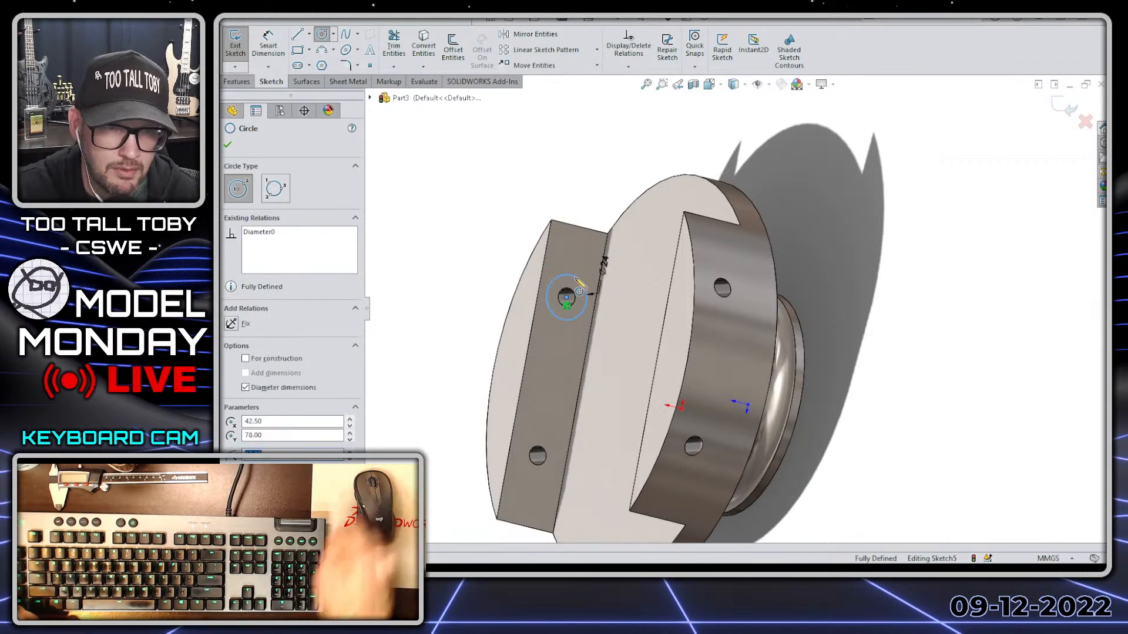
Draw a matching 24 mm diameter circle centered on the other hole in the same wall.
click(539, 456)
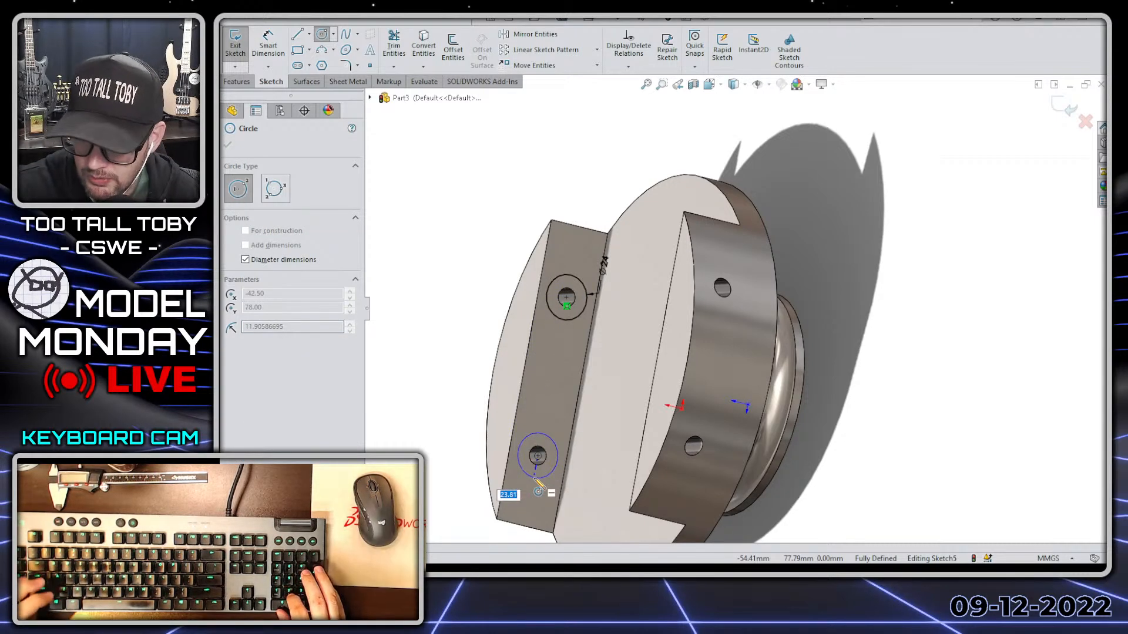
key(Return)
key(Escape)
Set up a blind extruded cut of both 24 mm circles, about 101.8 mm deep toward the outer rim, and consult the reference drawing.
scroll(731, 312, up, 3)
key(s)
click(603, 382)
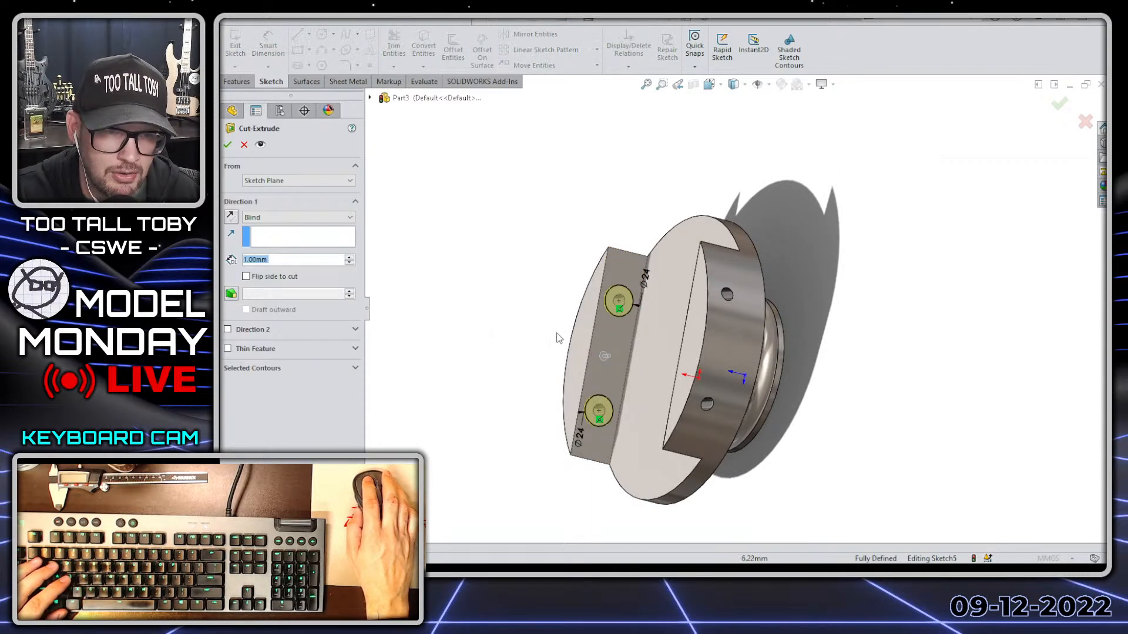
middle_drag(549, 357, 593, 351)
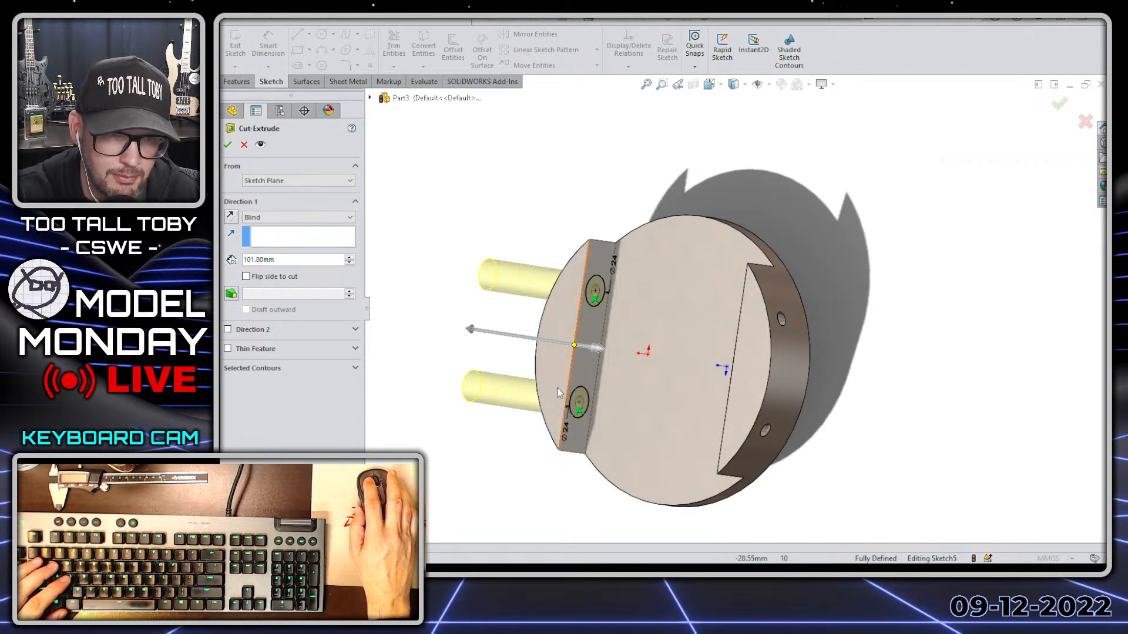
mouse_move(1106, 36)
mouse_down()
mouse_move(468, 6)
mouse_move(219, 18)
mouse_move(490, 26)
mouse_up()
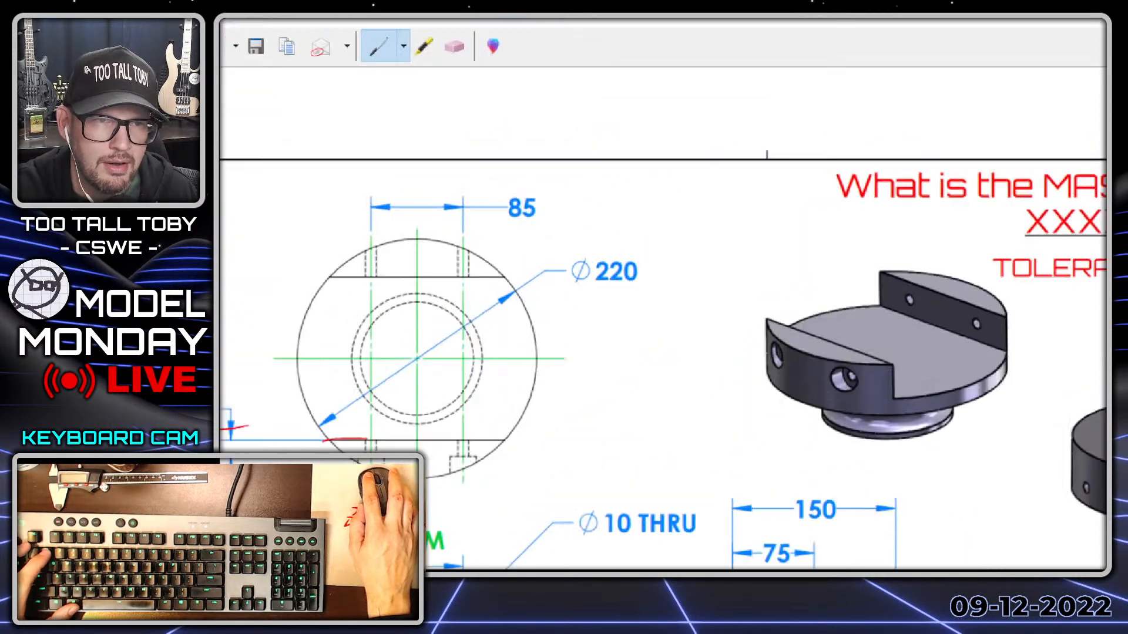
drag(441, 3, 1127, 162)
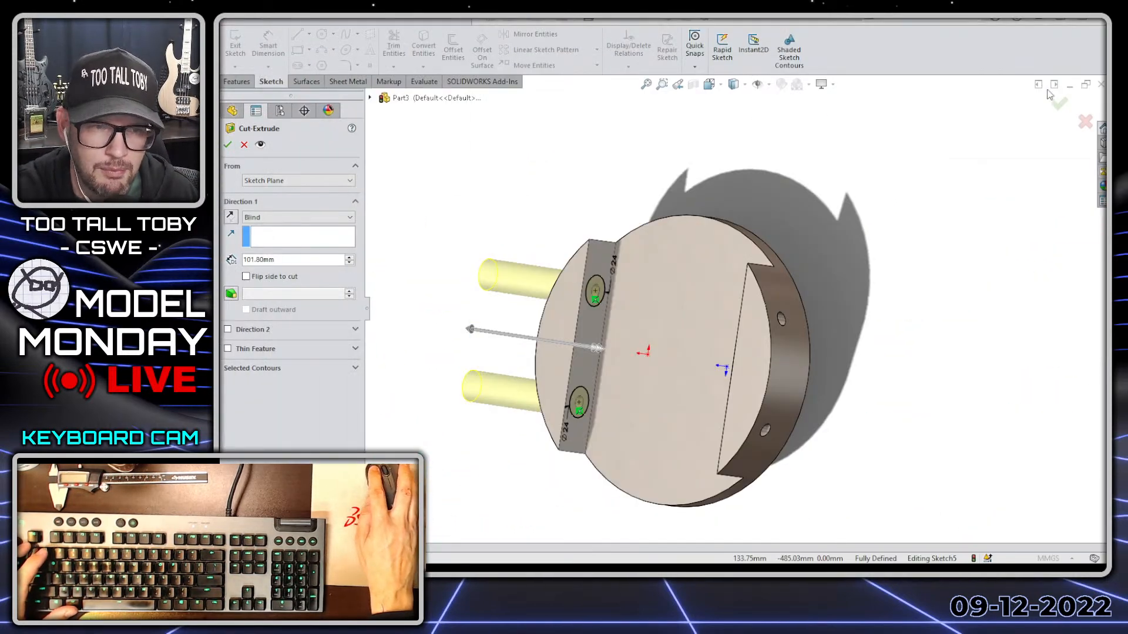
Start the cut at a 15 mm offset from the sketch plane toward the outer rim and accept the counterbore cut.
click(289, 182)
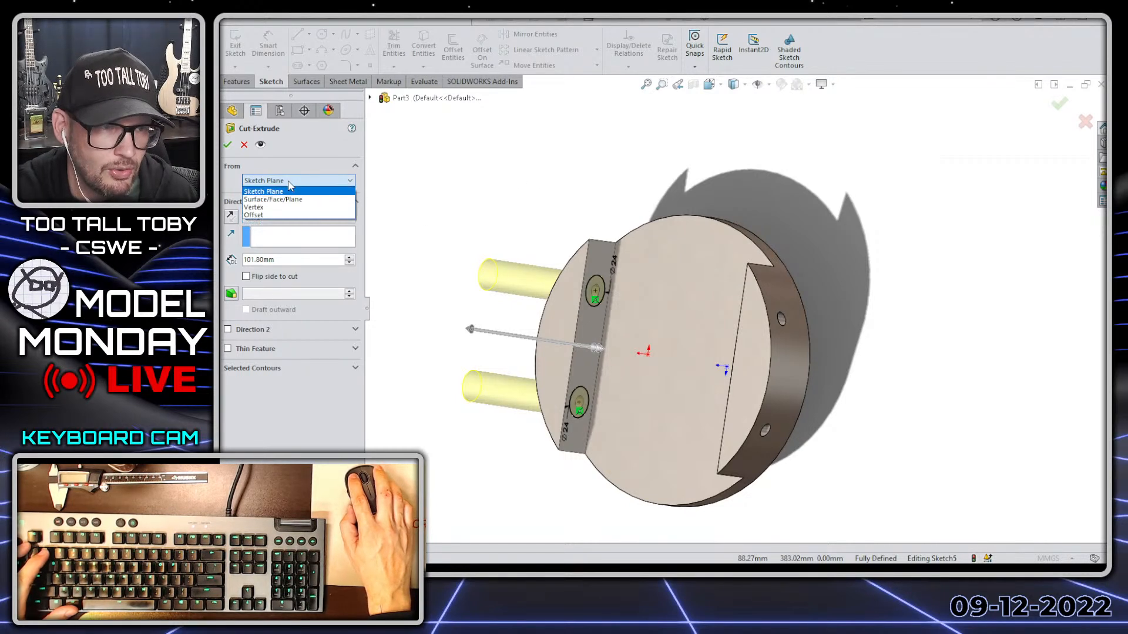
click(264, 214)
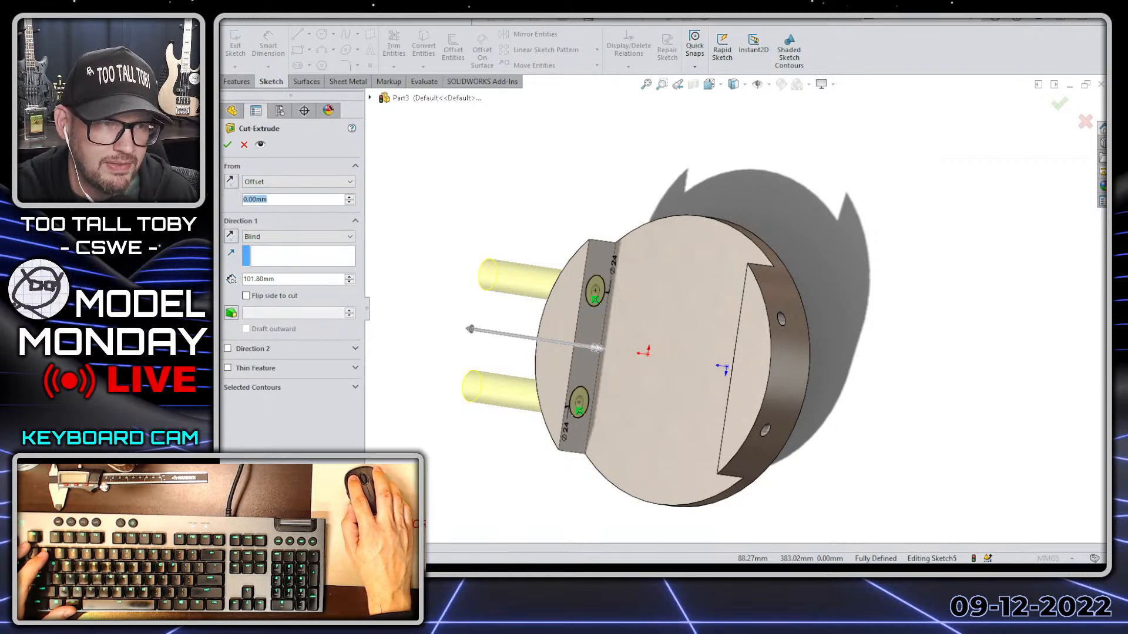
text(105)
key(Return)
text(15)
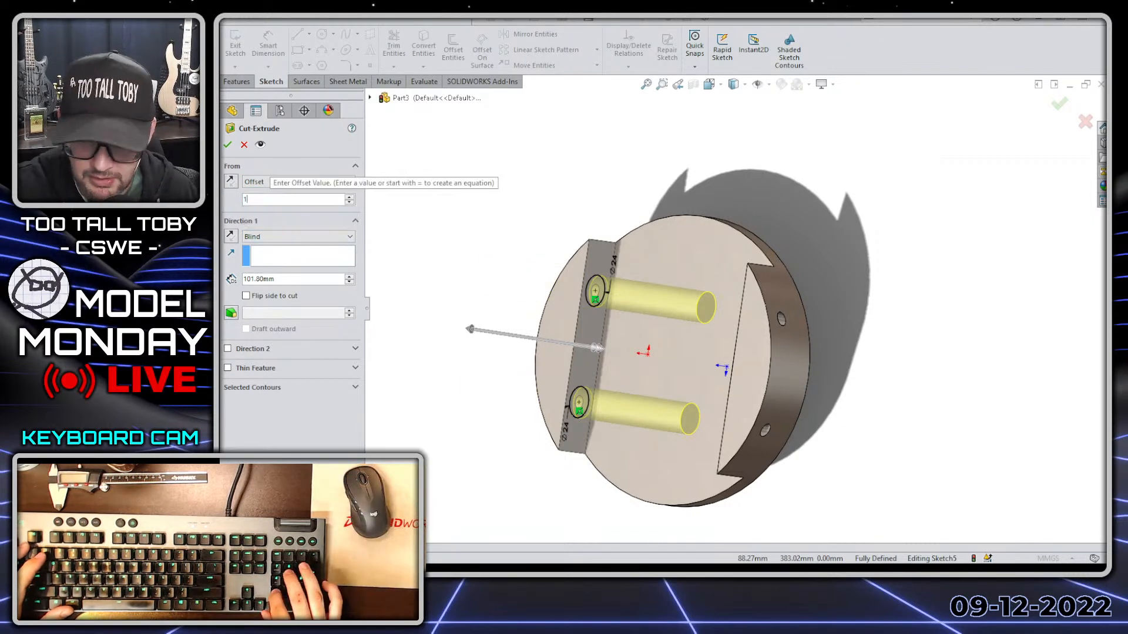
key(Return)
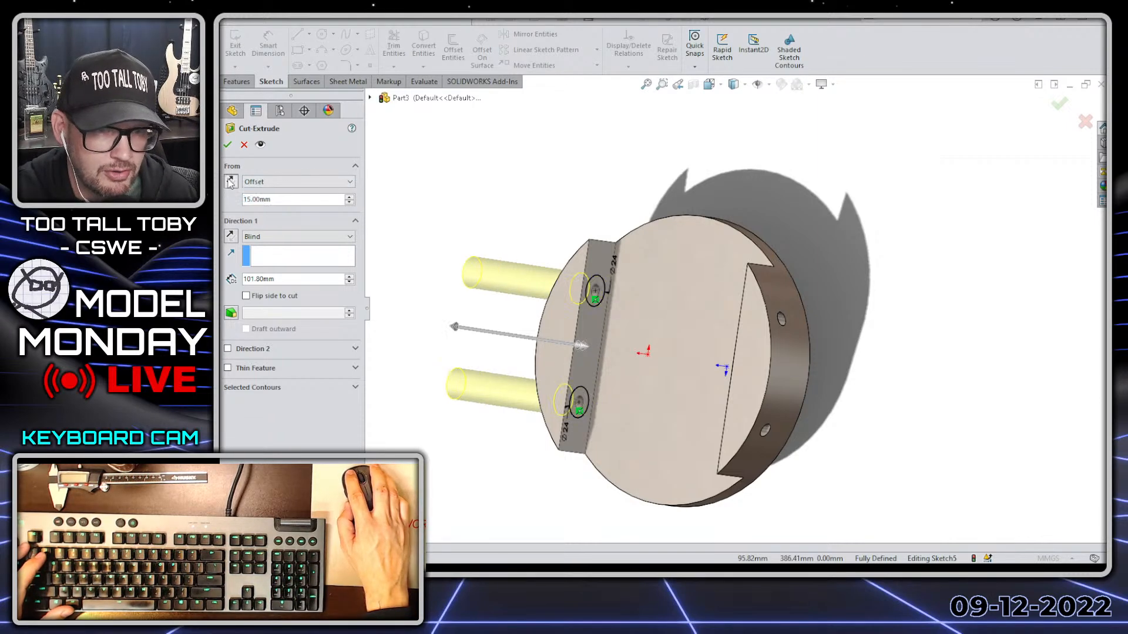
middle_drag(737, 235, 618, 257)
click(1064, 106)
Inspect the finished cuts and check the part's mass in Mass Properties.
middle_drag(552, 191, 590, 118)
scroll(665, 351, down, 3)
mouse_move(682, 344)
middle_down()
mouse_move(689, 285)
mouse_move(666, 356)
middle_up()
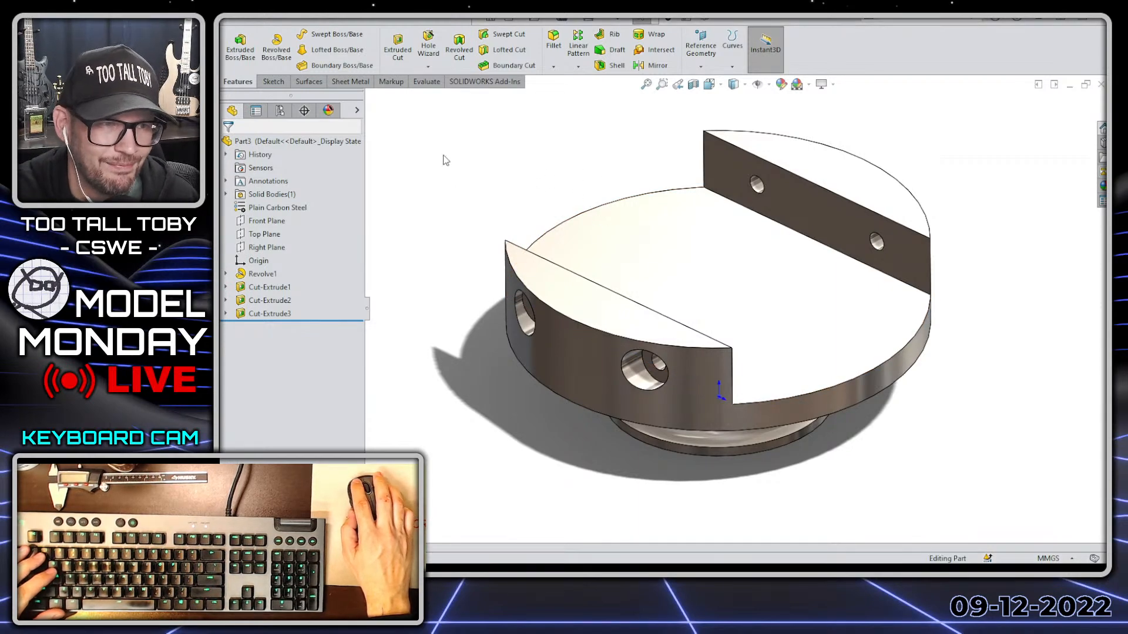
mouse_move(504, 241)
middle_down()
mouse_move(818, 193)
mouse_move(894, 210)
mouse_move(573, 351)
mouse_move(466, 210)
mouse_move(469, 350)
mouse_move(468, 277)
mouse_move(501, 226)
middle_up()
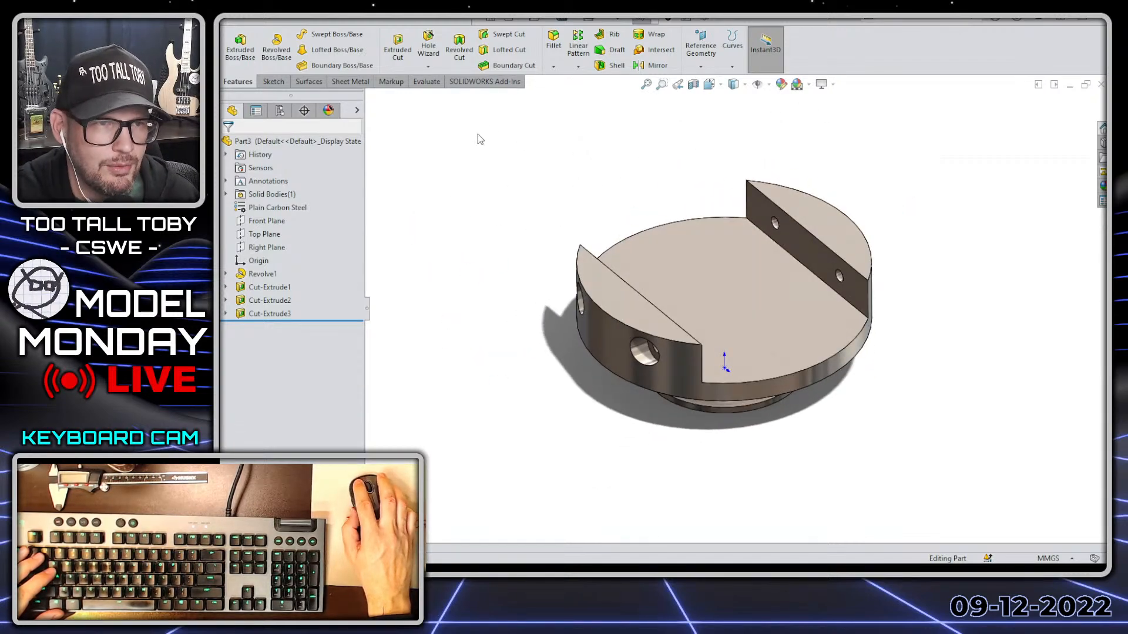
click(426, 81)
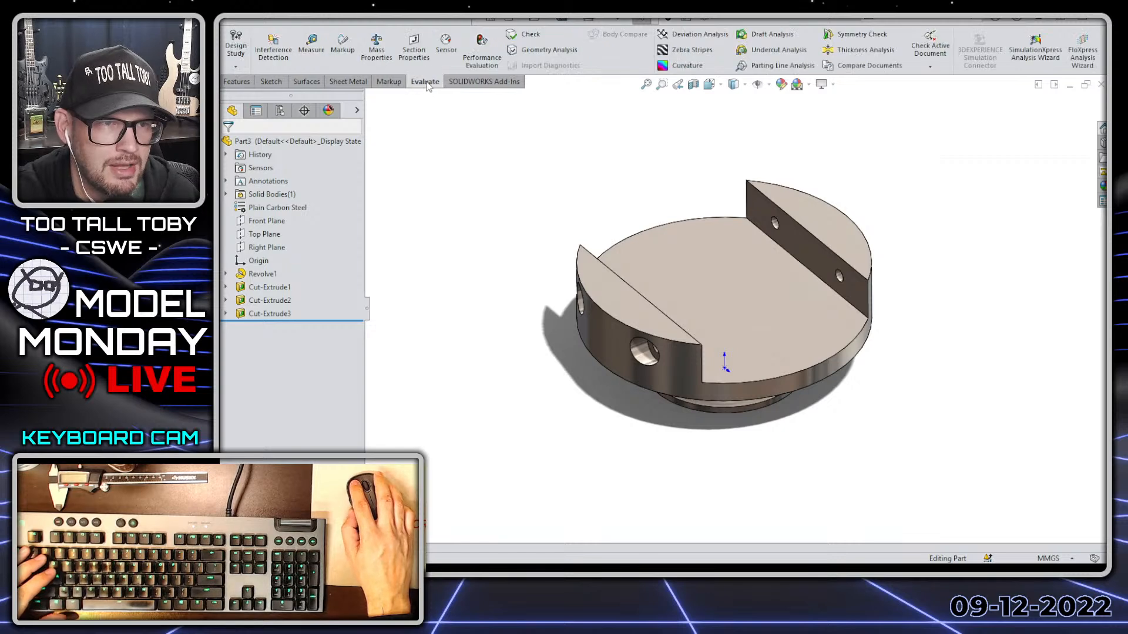
click(378, 44)
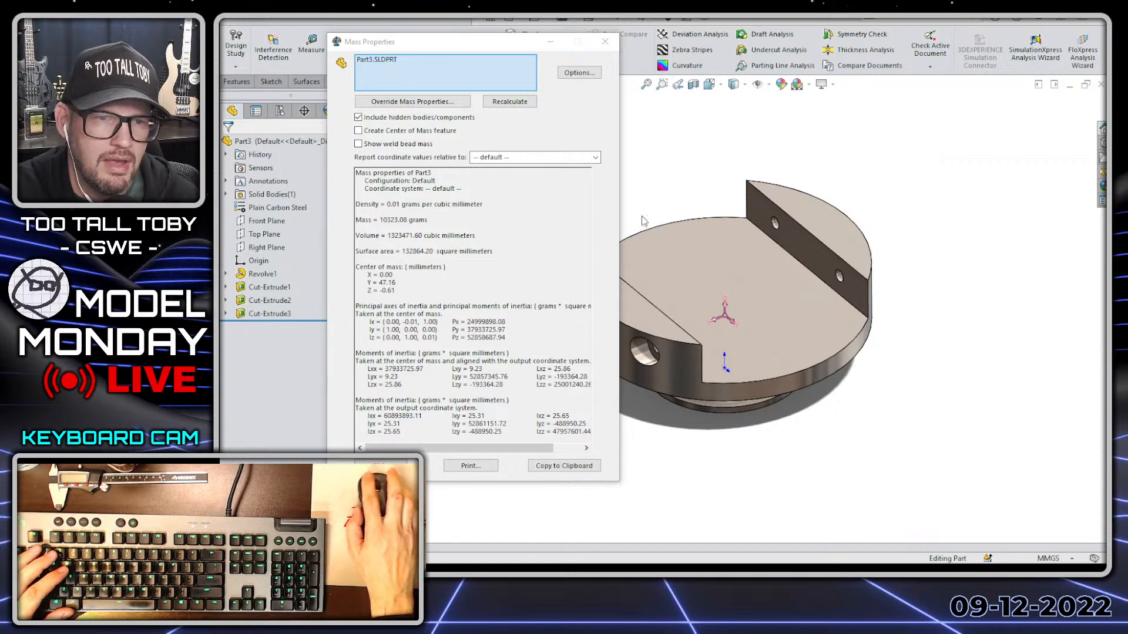
click(605, 41)
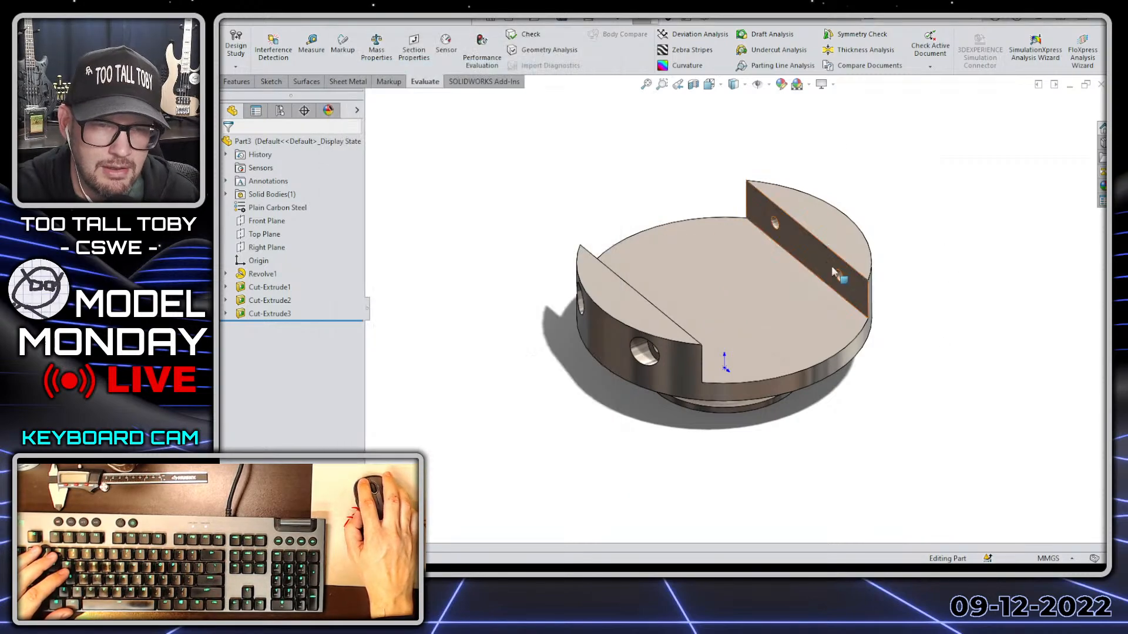